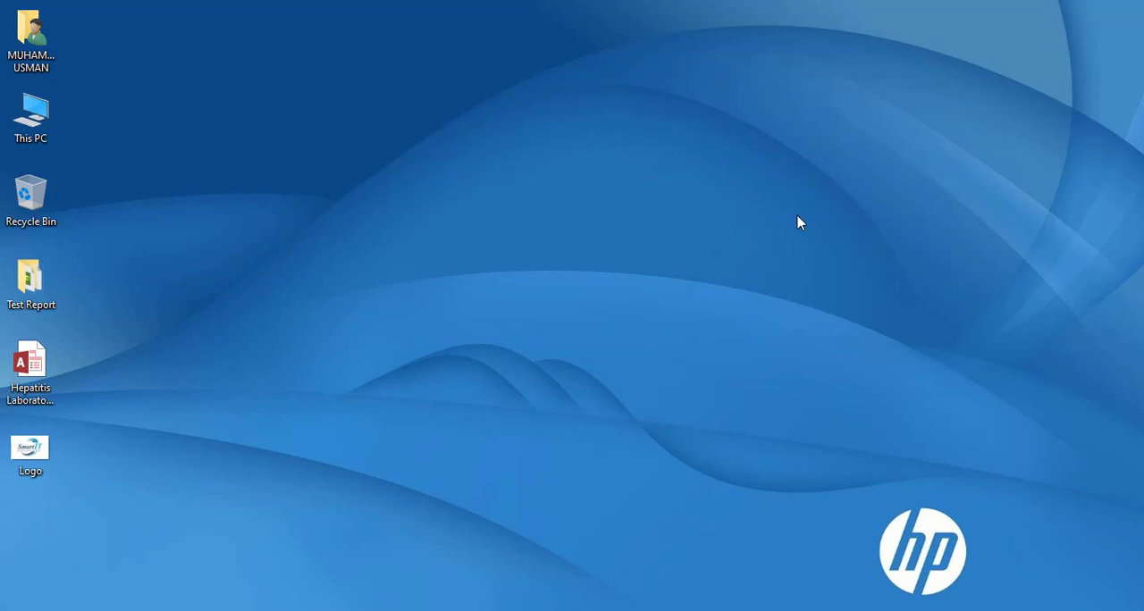
Step: Open the Hepatitis Laboratory Database and inspect the Booking Slip report in Design View before closing the report
double_click(50, 380)
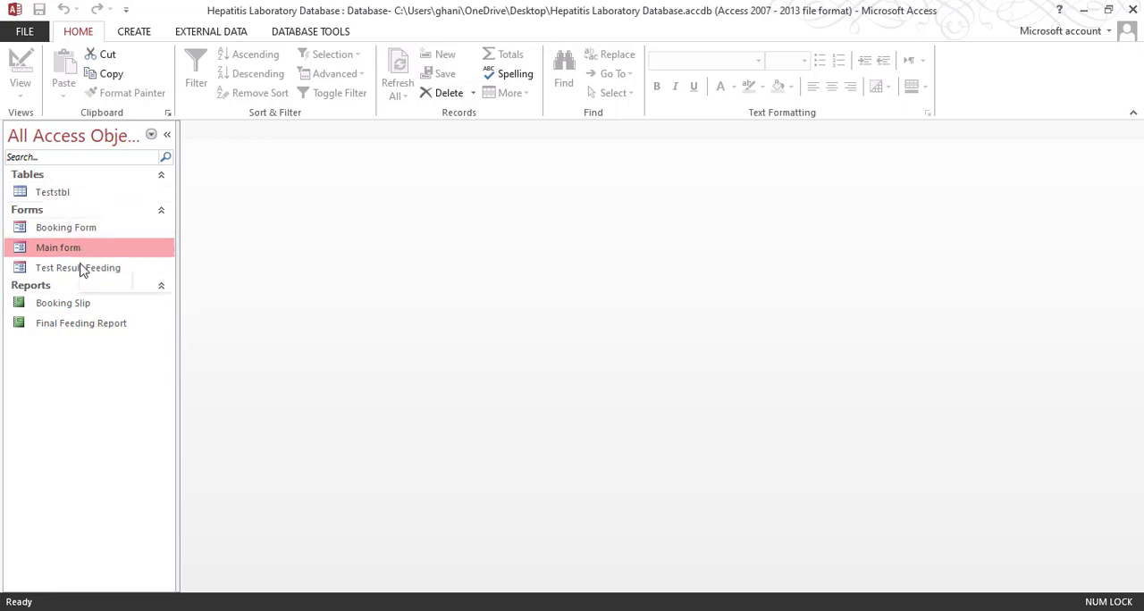
click(75, 307)
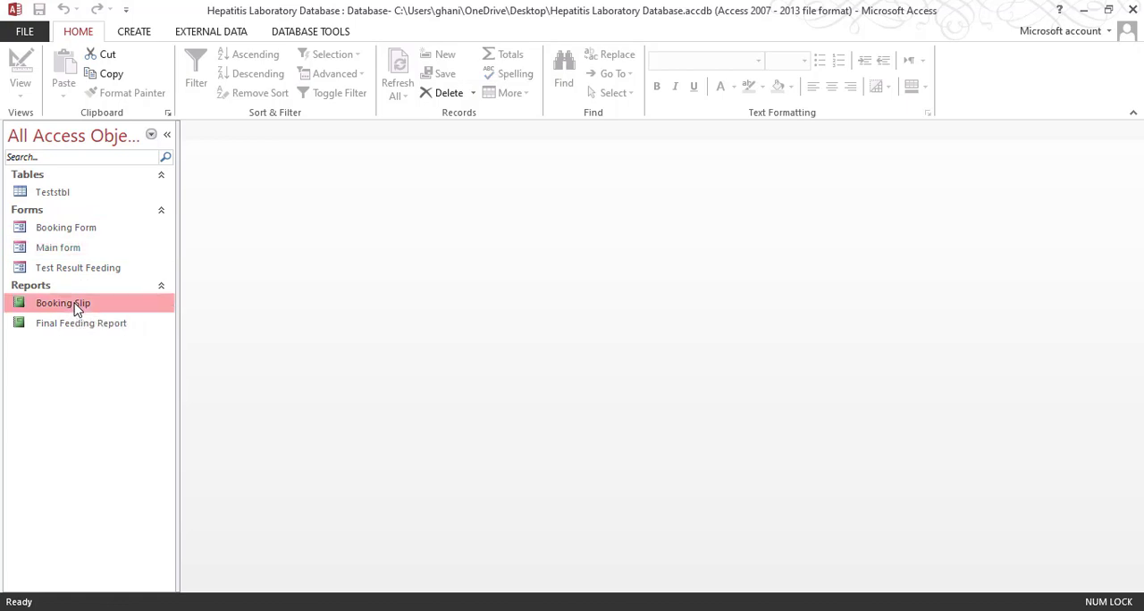
right_click(76, 306)
click(145, 361)
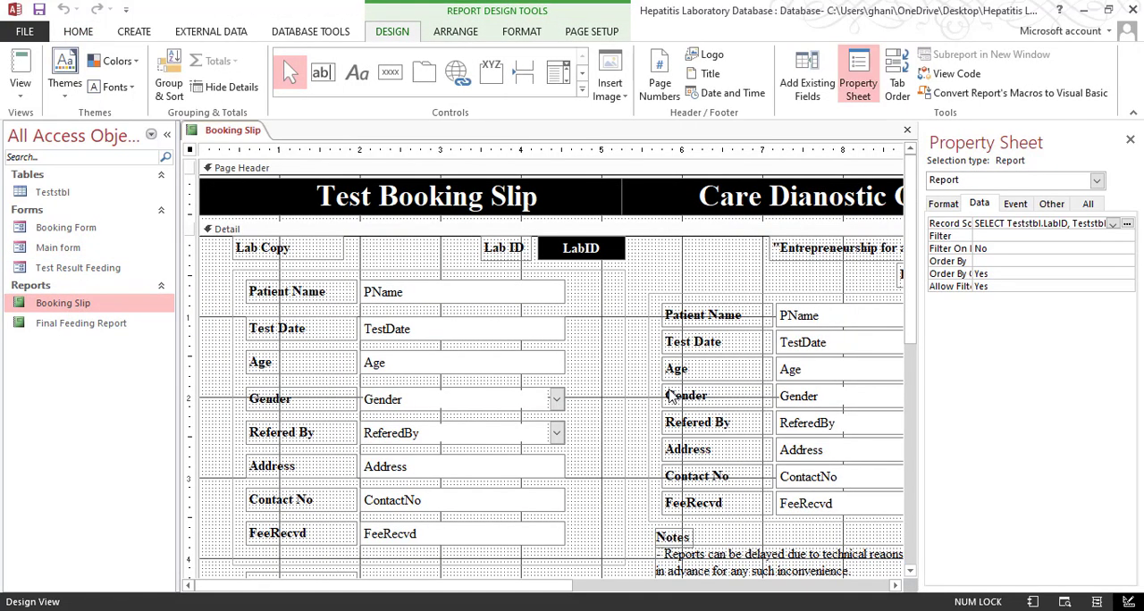
click(907, 130)
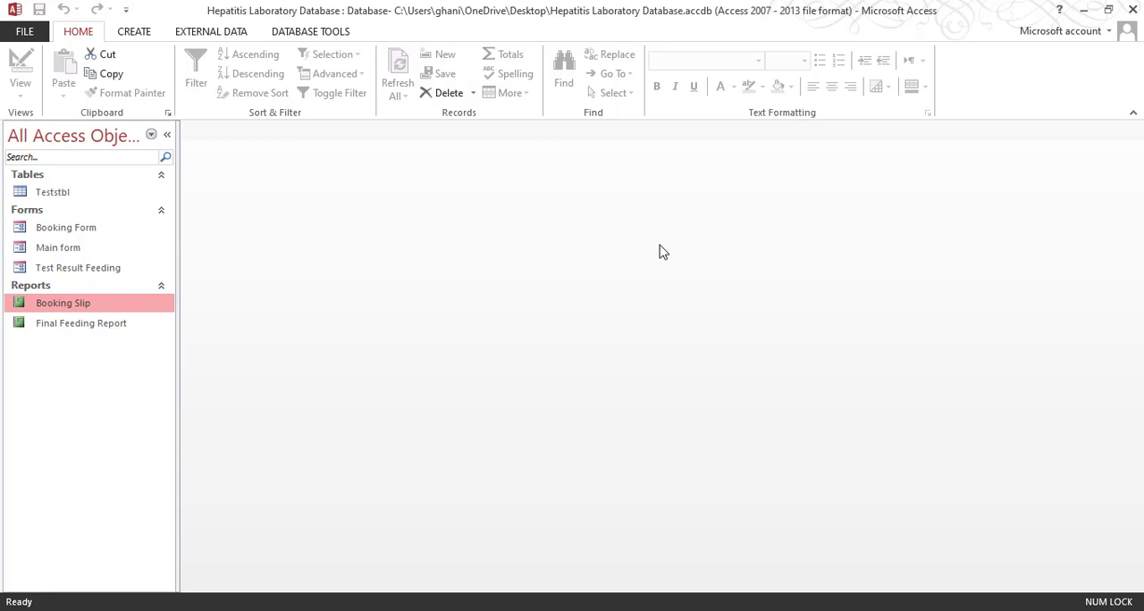
Step: Set the current database's application title to Smart IT Solutions and its display form to Main form
click(26, 32)
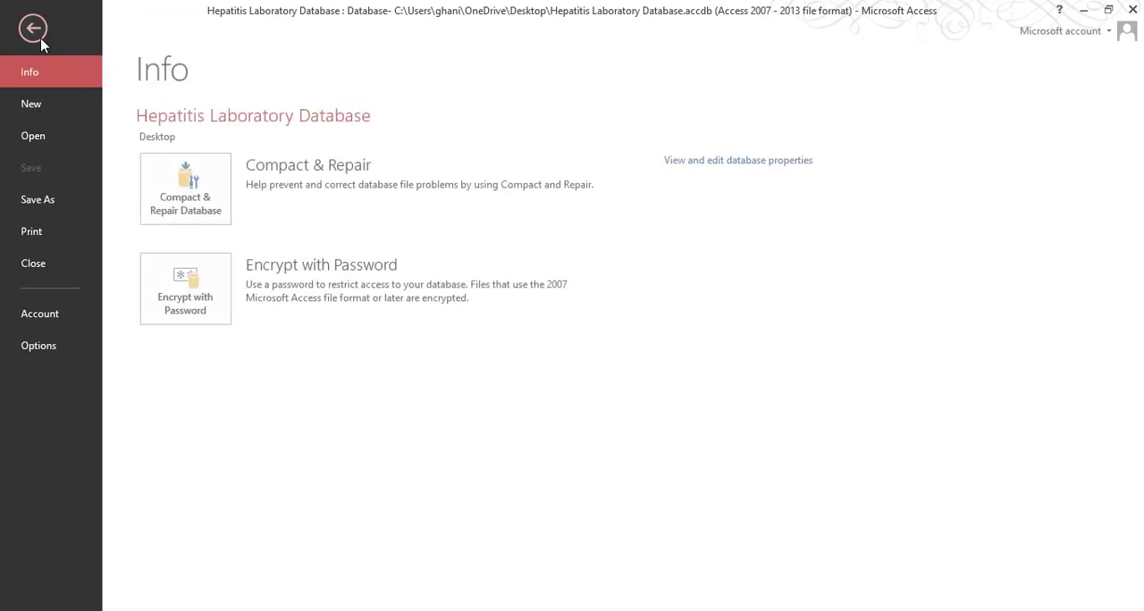
click(39, 346)
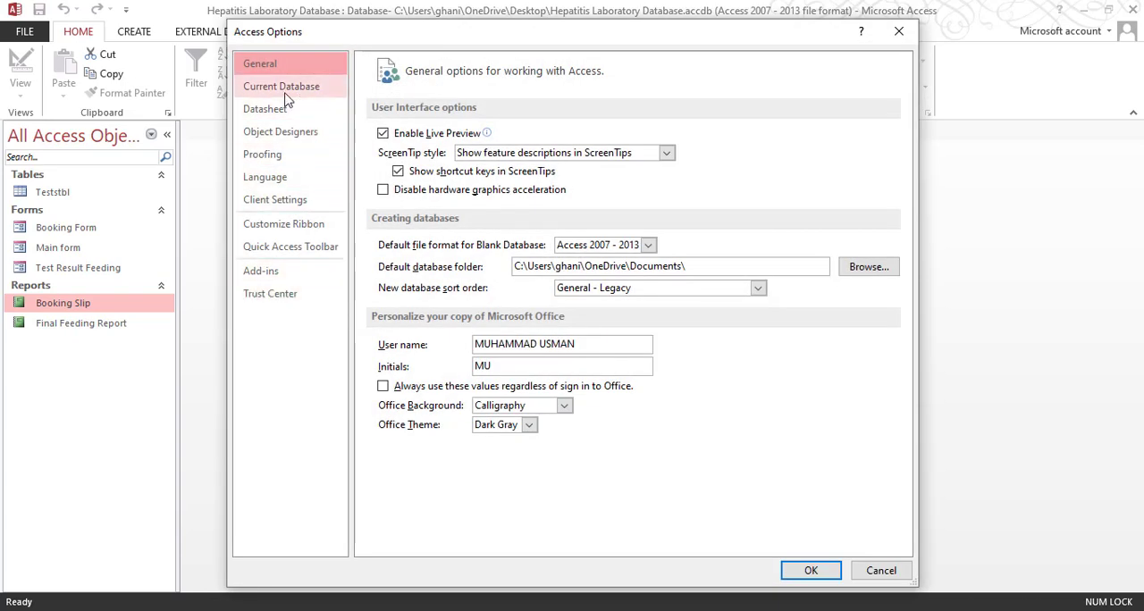
click(288, 93)
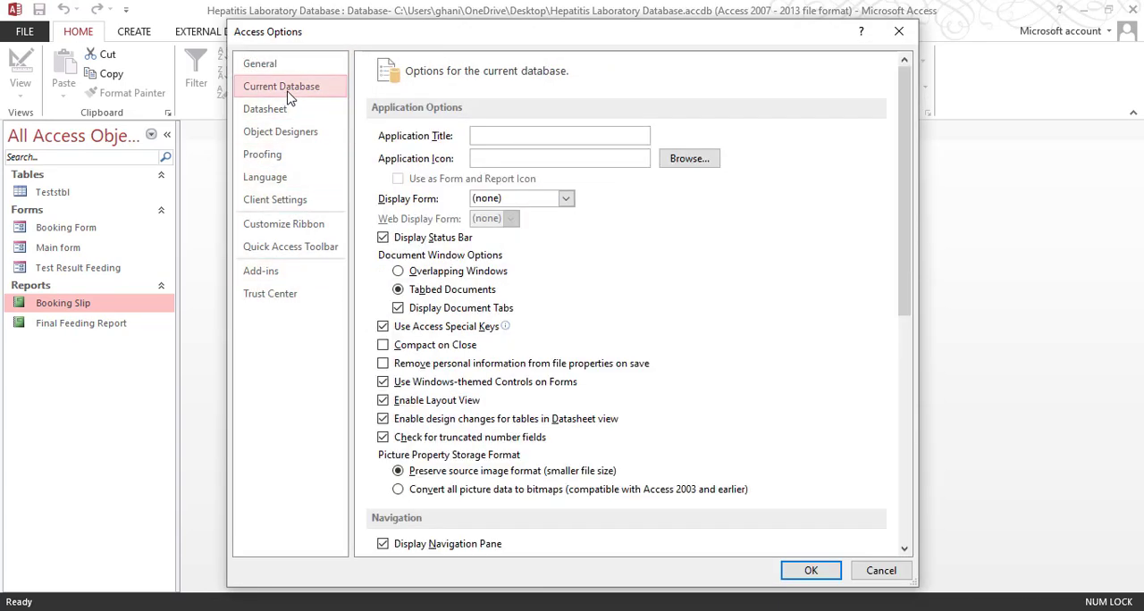
click(512, 136)
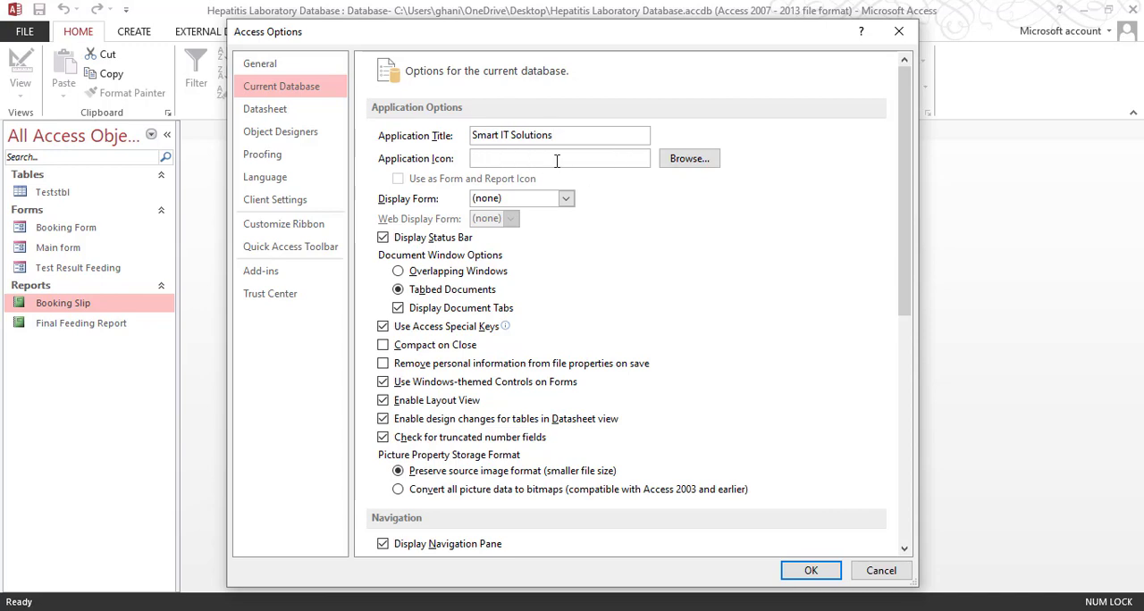
click(474, 162)
click(566, 201)
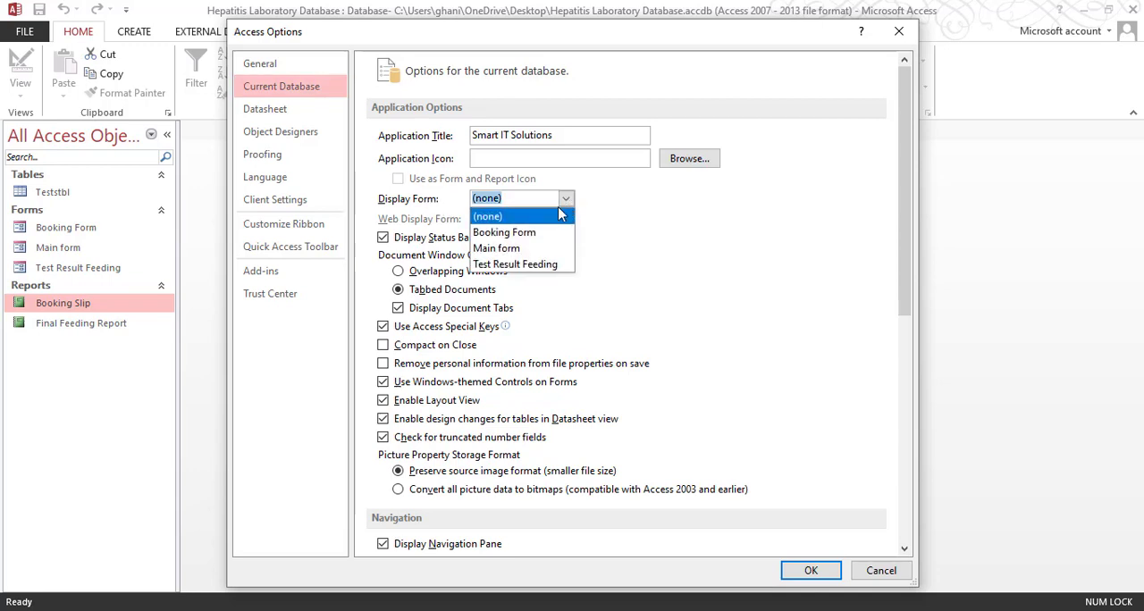
click(528, 251)
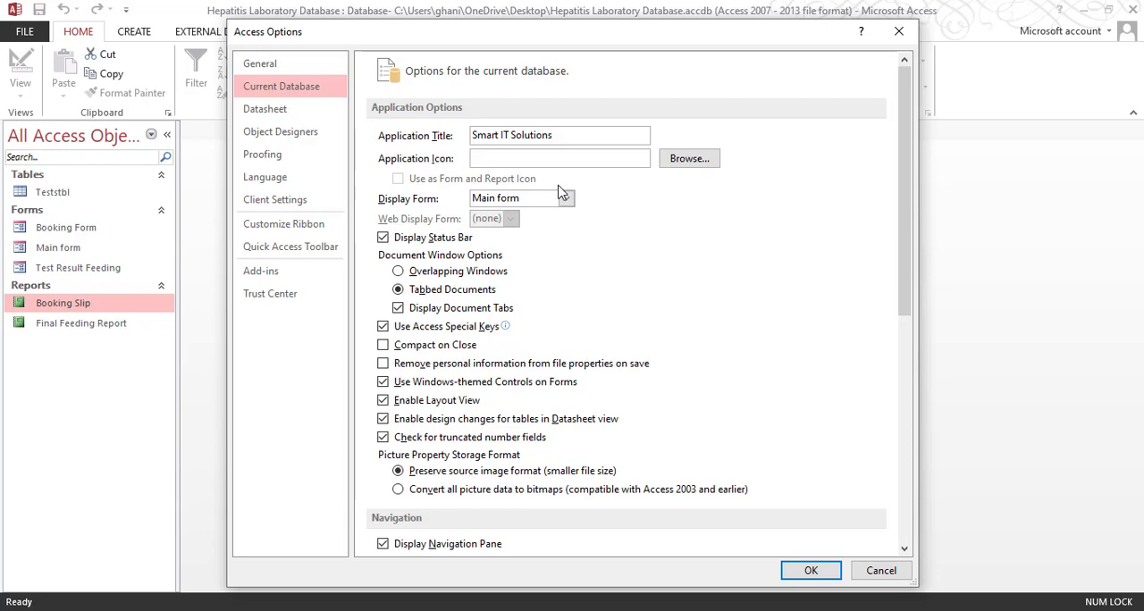
Step: Turn off the Navigation Pane, full menus and default shortcut menus for the current database, and apply the options
scroll(587, 217, down, 5)
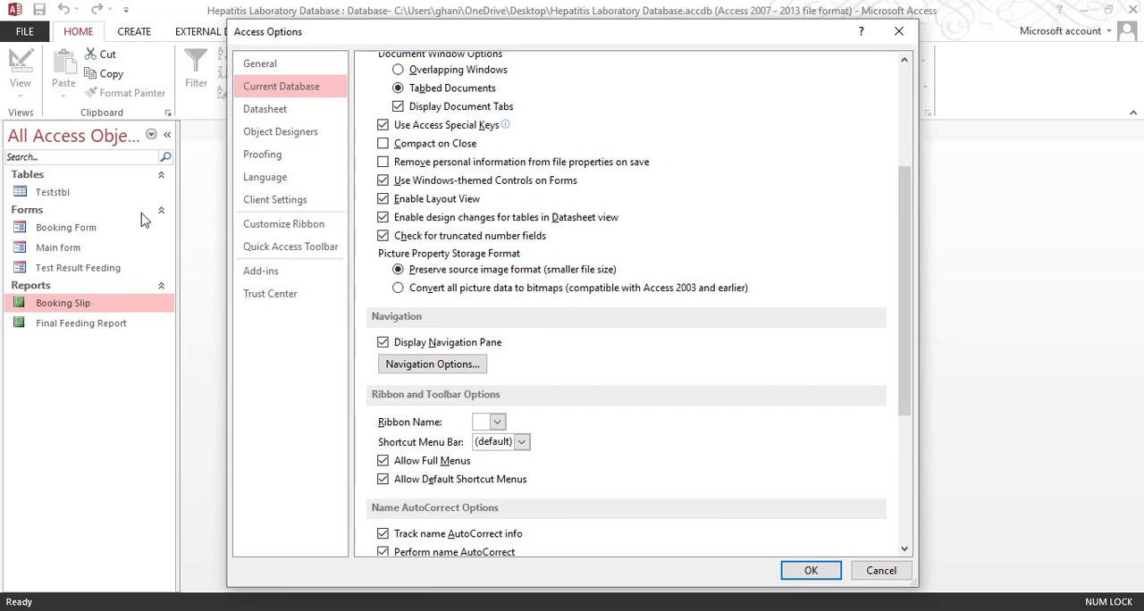
click(383, 343)
scroll(666, 330, down, 3)
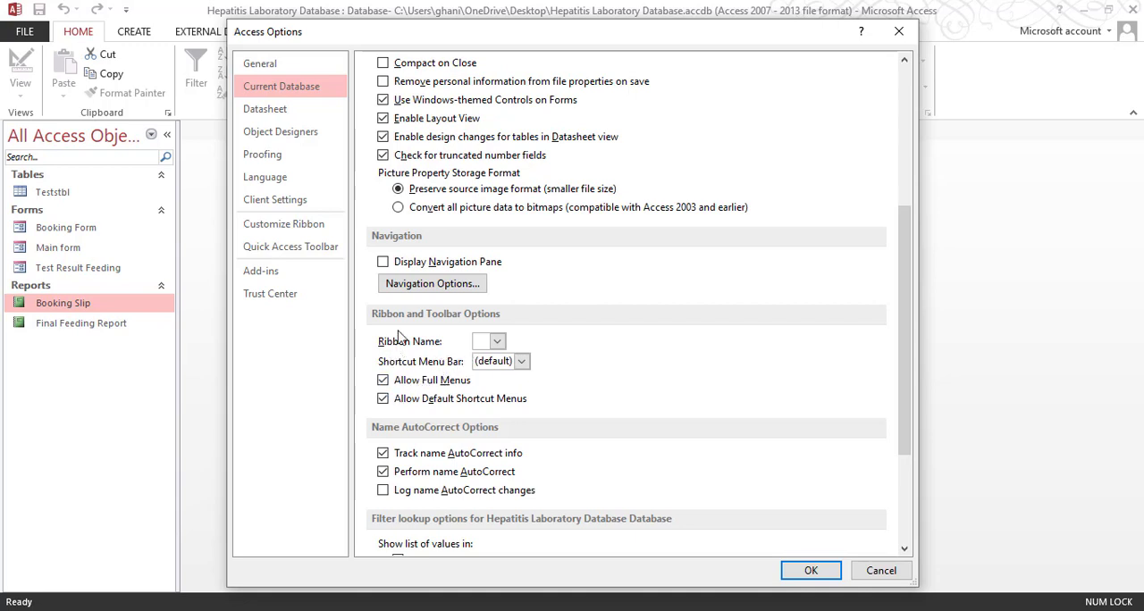
click(402, 382)
click(400, 400)
click(809, 571)
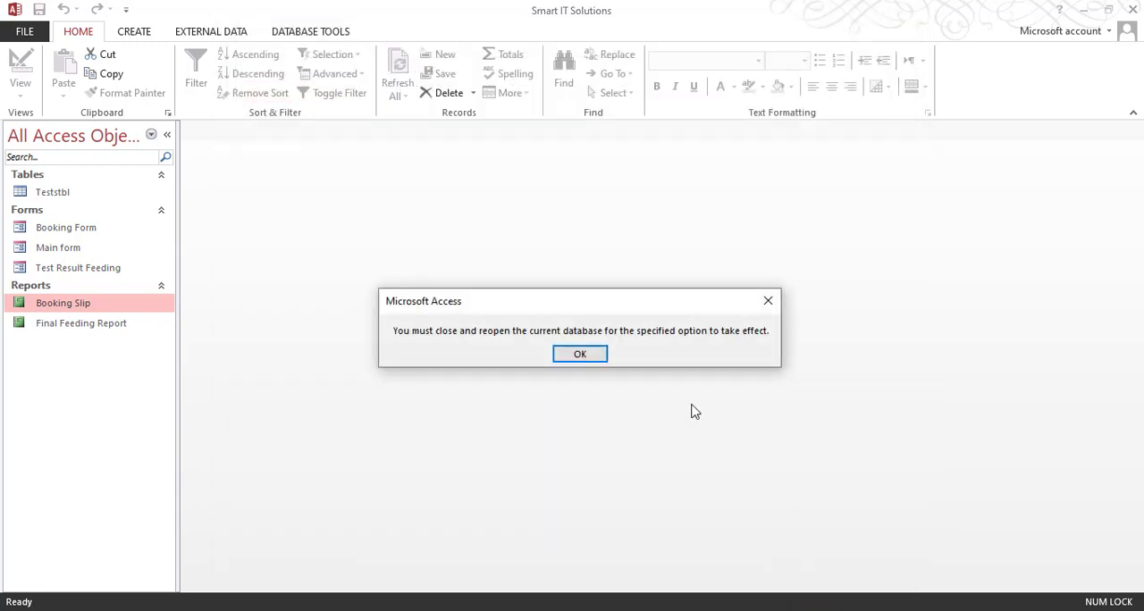
click(579, 354)
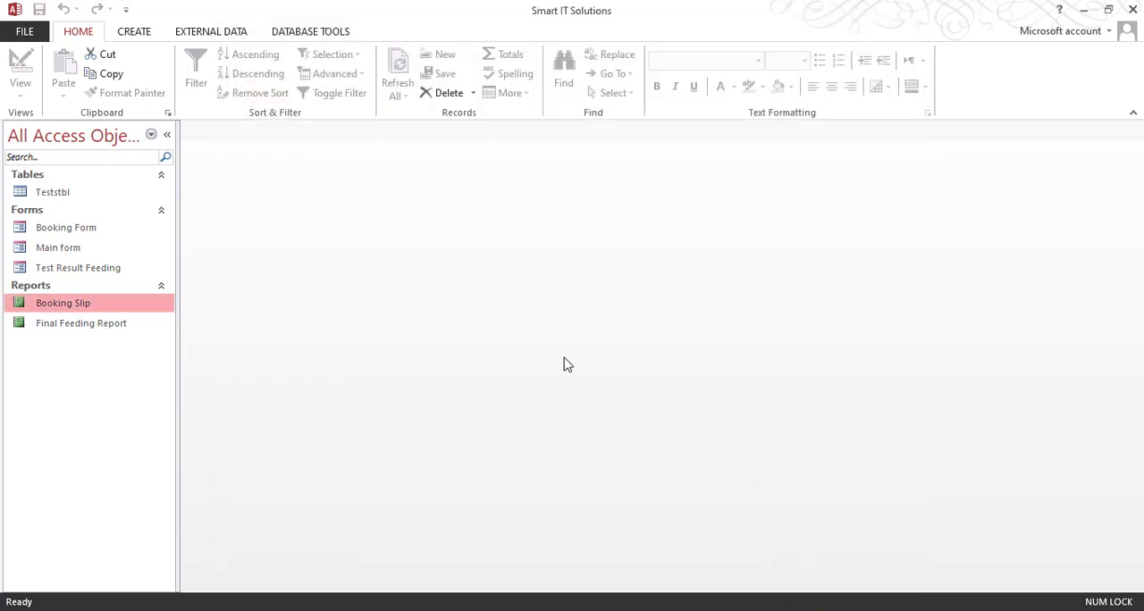
Step: Close and reopen the Hepatitis Laboratory Database so the startup options apply, and collapse the ribbon
click(1132, 10)
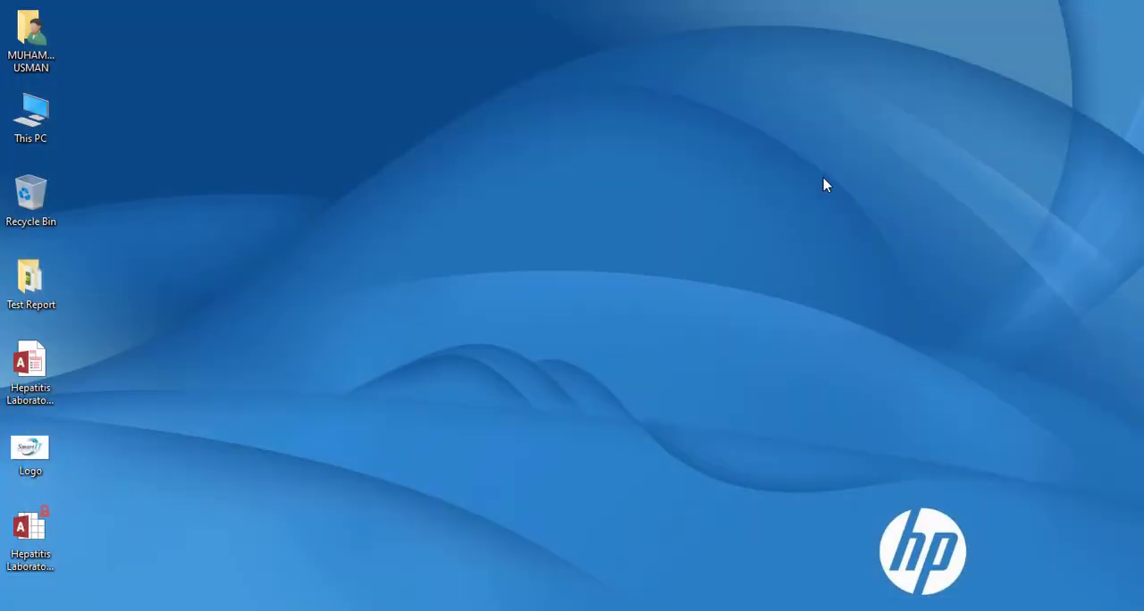
double_click(40, 393)
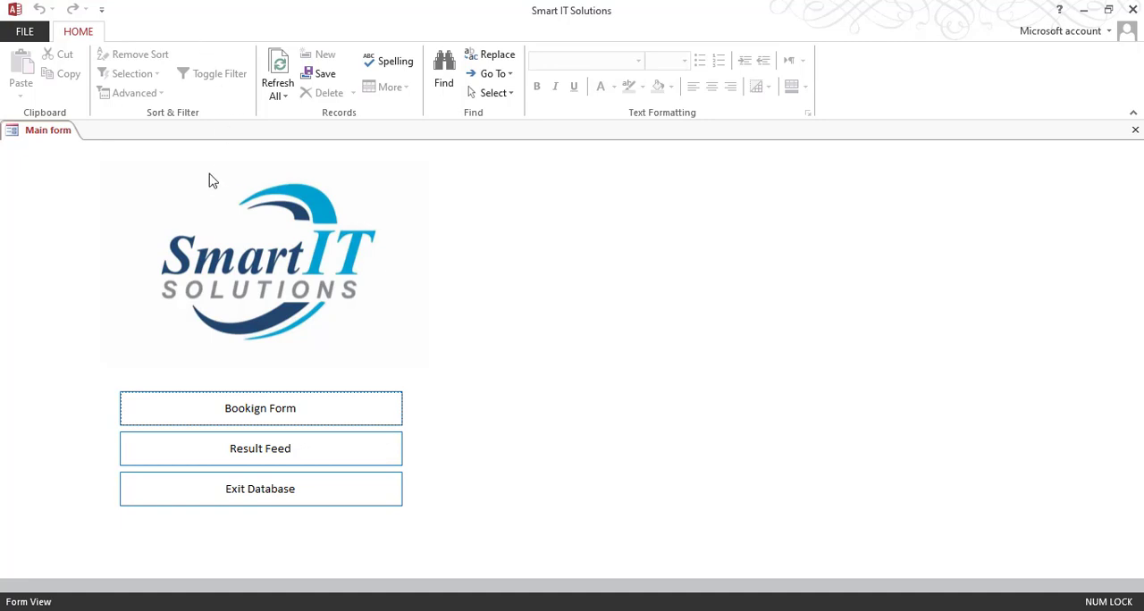
double_click(83, 33)
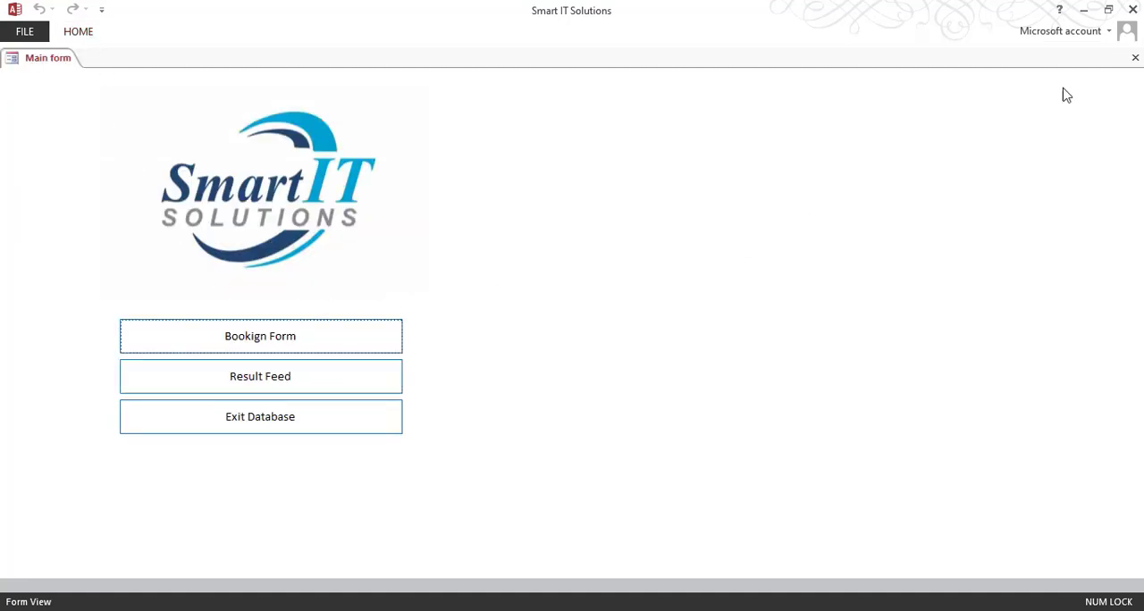
Step: Move the closed database file to the middle of the desktop, and check its startup form by opening and closing it
click(1132, 11)
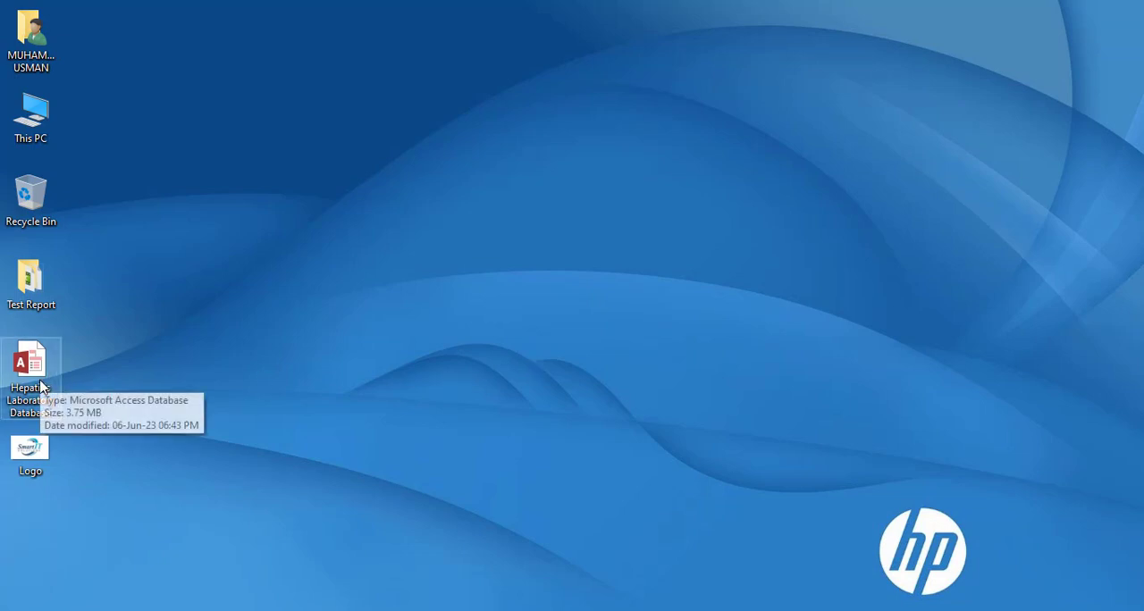
drag(54, 380, 559, 300)
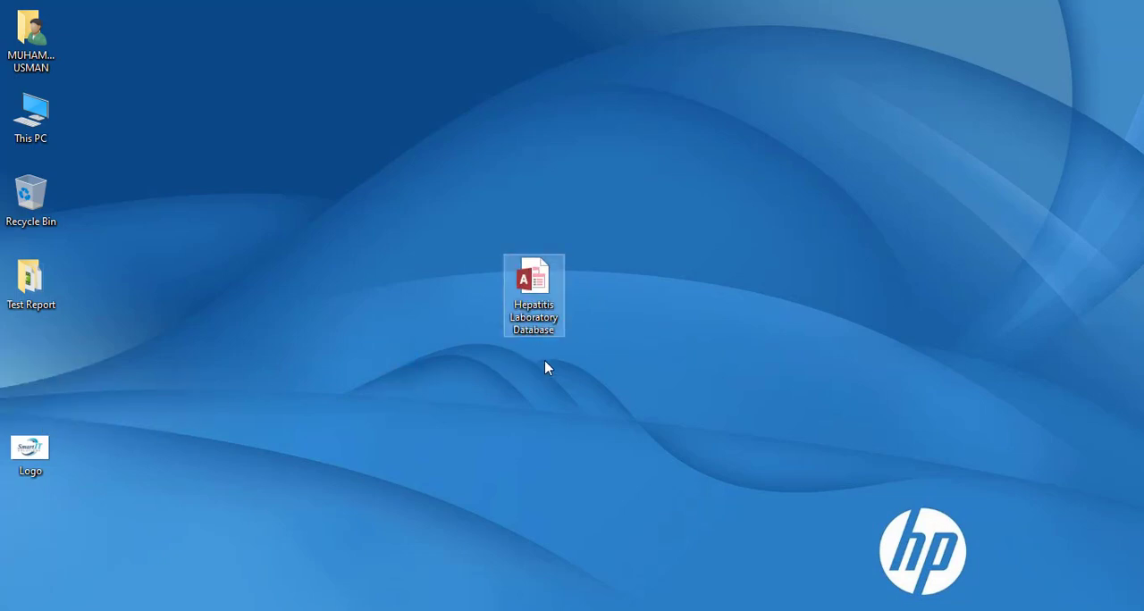
double_click(534, 305)
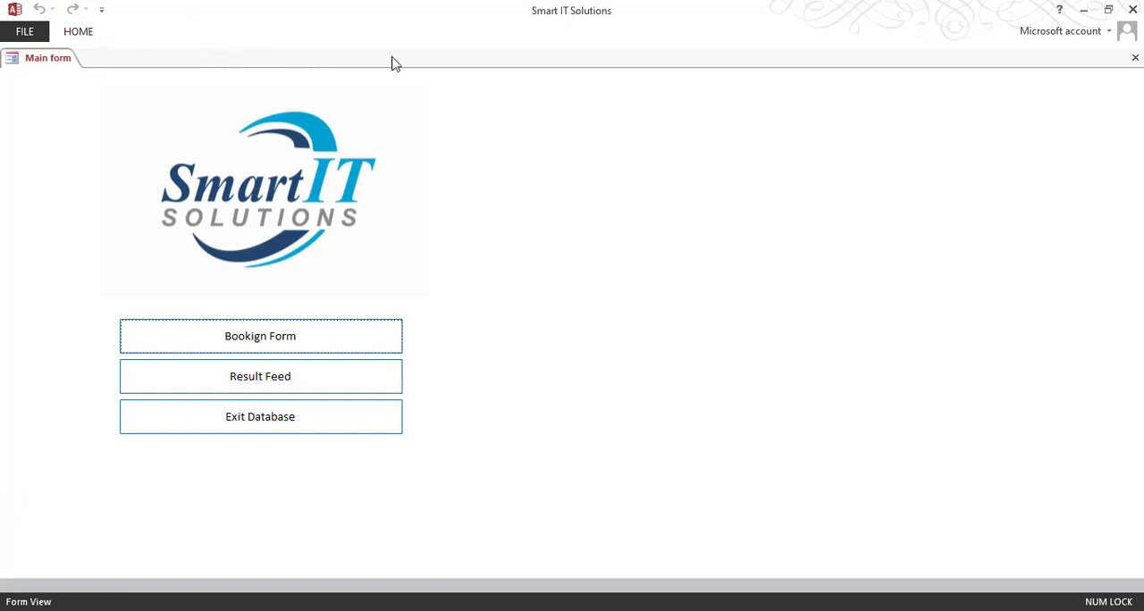
click(1132, 9)
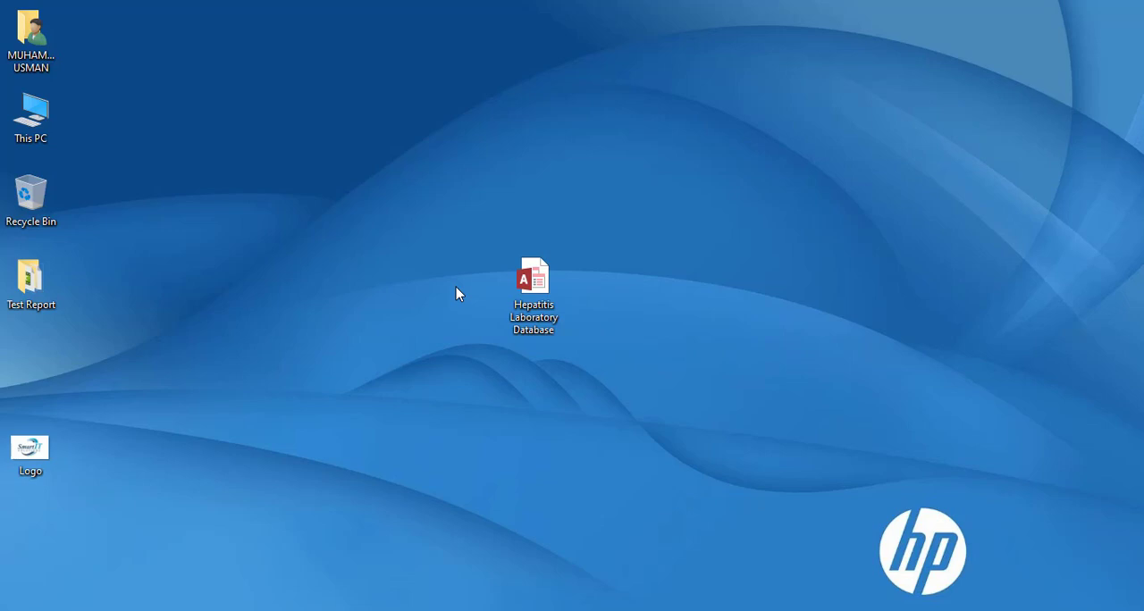
Step: Compare opening the database with its startup options bypassed and with them applied, closing it each time
click(559, 302)
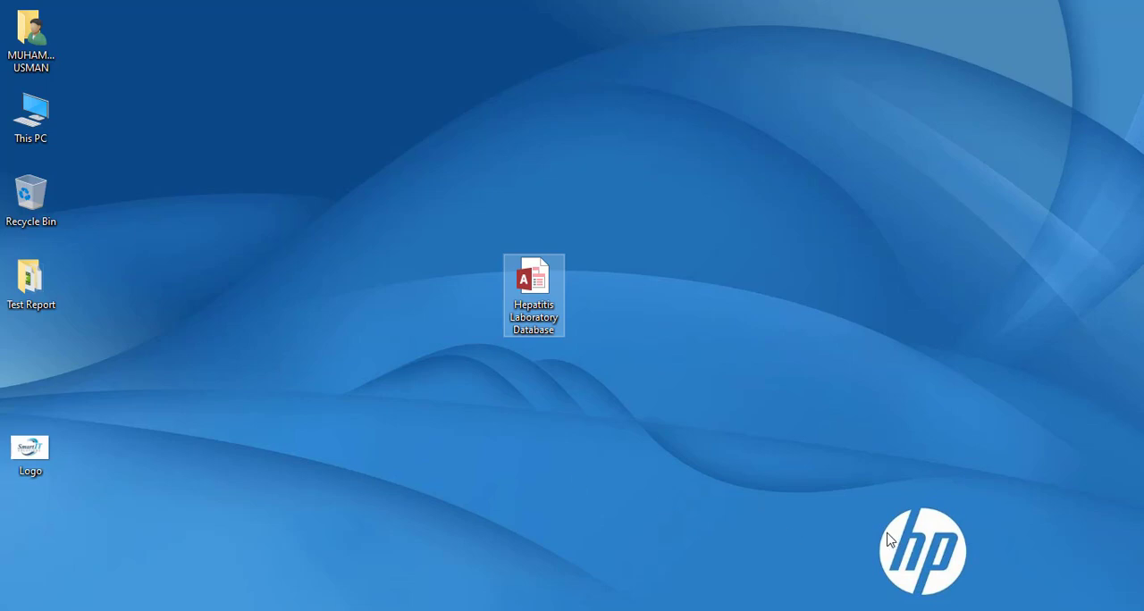
key(Return)
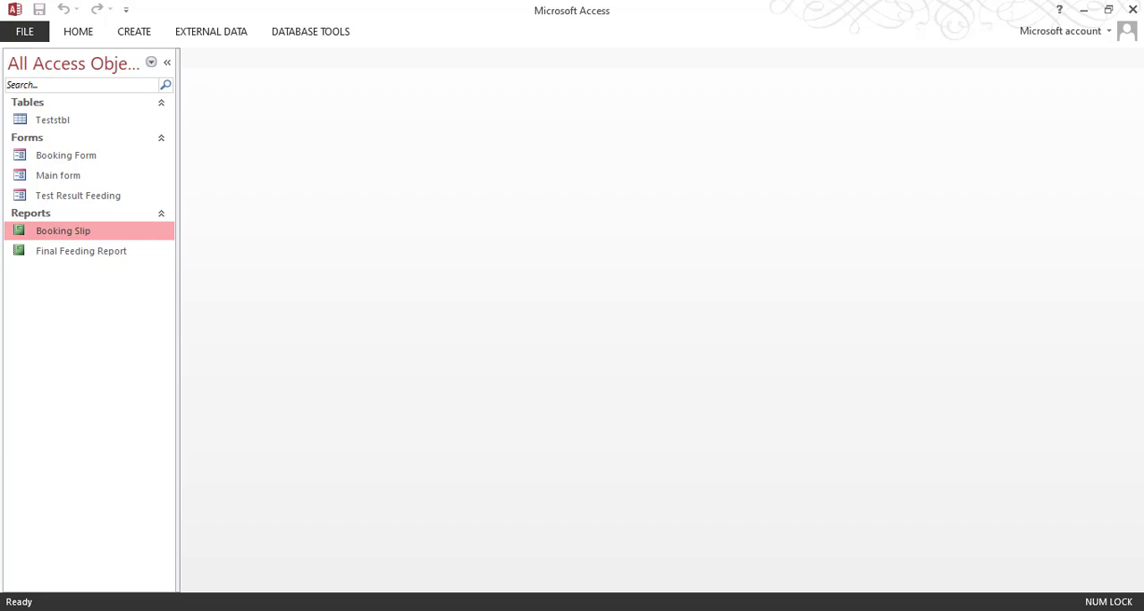
click(1132, 9)
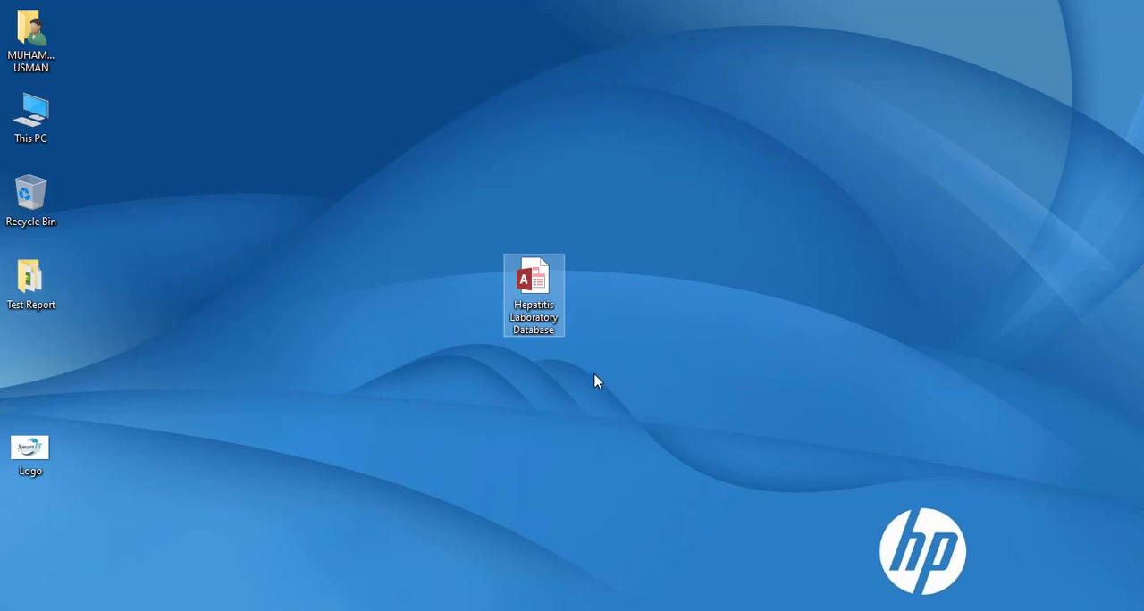
key(Return)
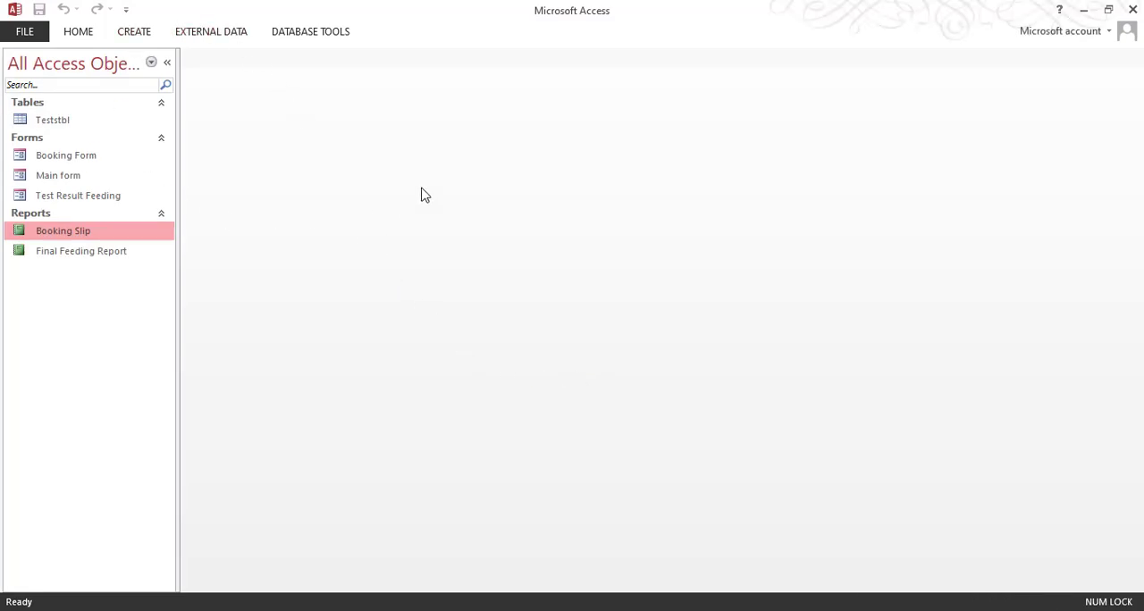
click(1132, 9)
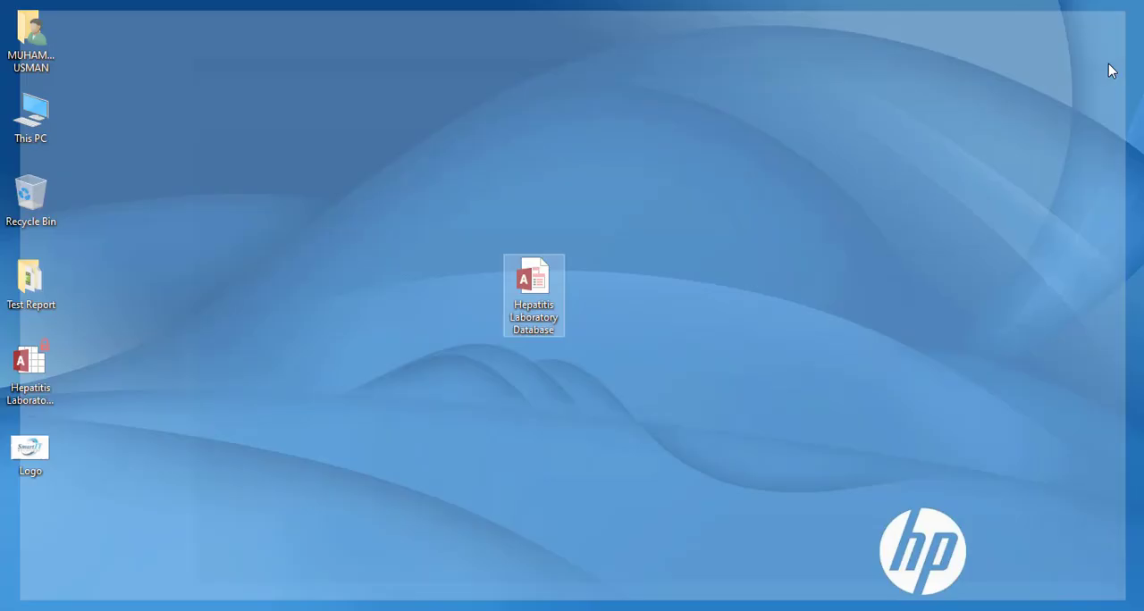
double_click(536, 299)
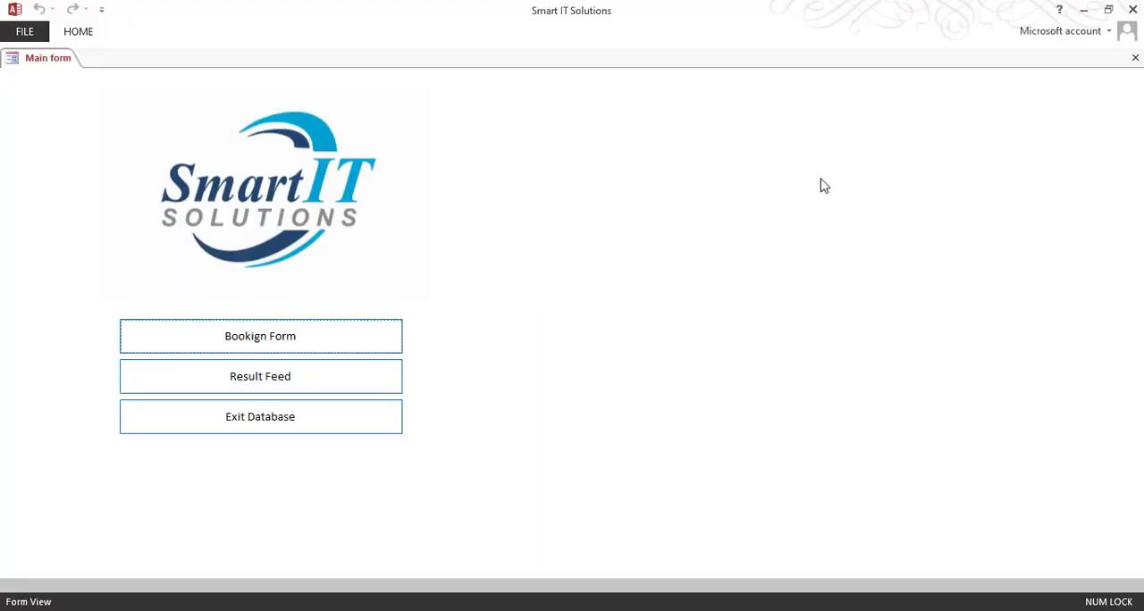
click(1131, 9)
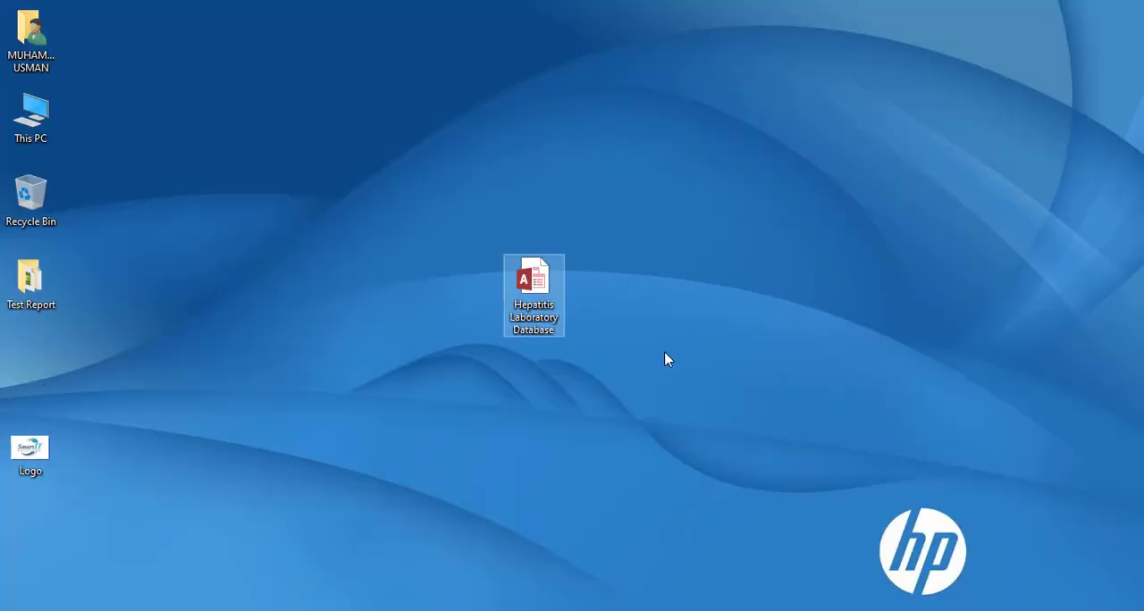
Step: Reopen the database with its startup options bypassed and open Main form in Design View
key(Return)
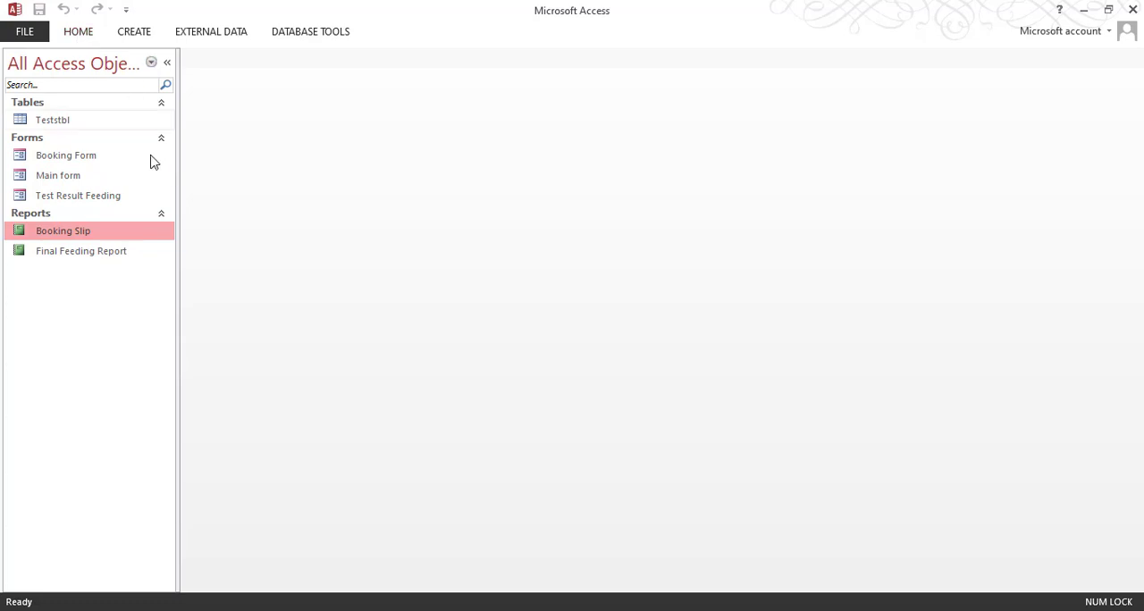
click(106, 178)
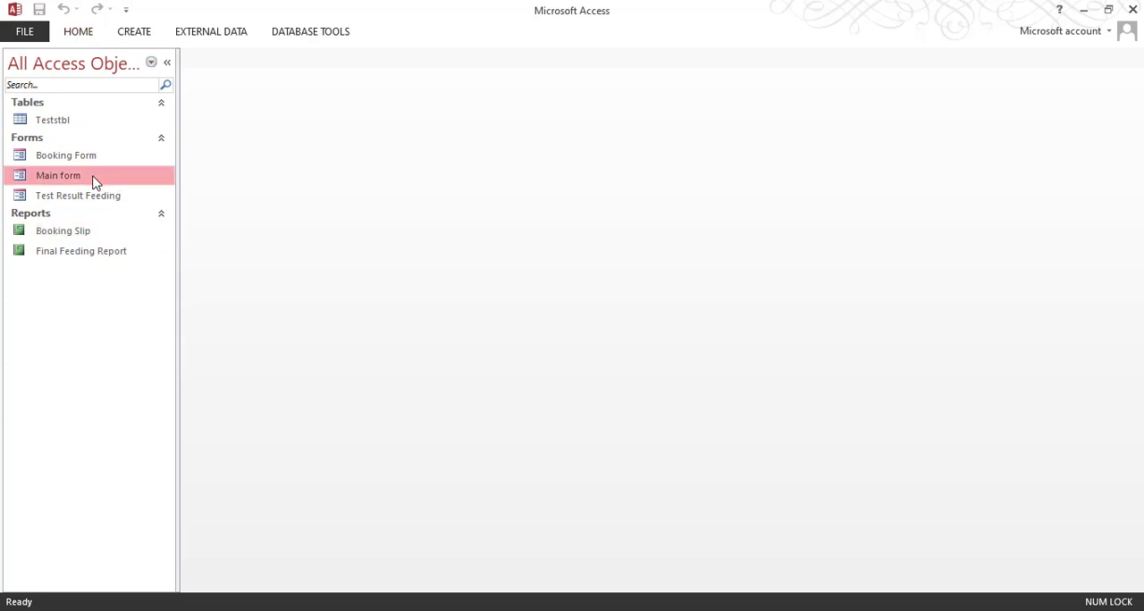
right_click(92, 178)
click(171, 229)
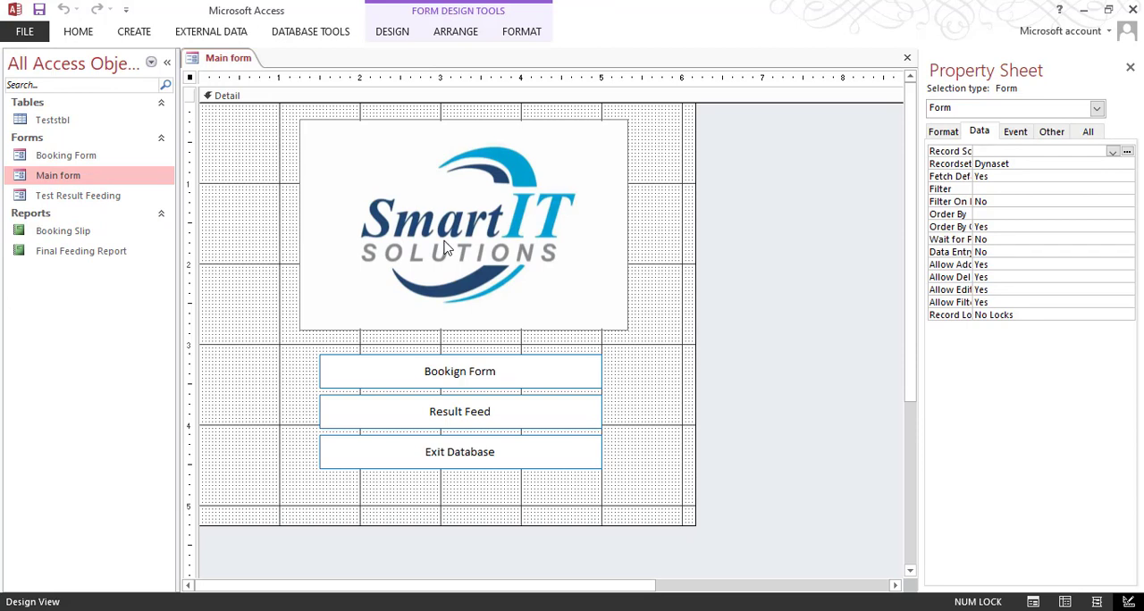
Step: Shrink the logo image to about 3.25 by 2 inches and place it above the buttons, flush with their right edge
click(516, 226)
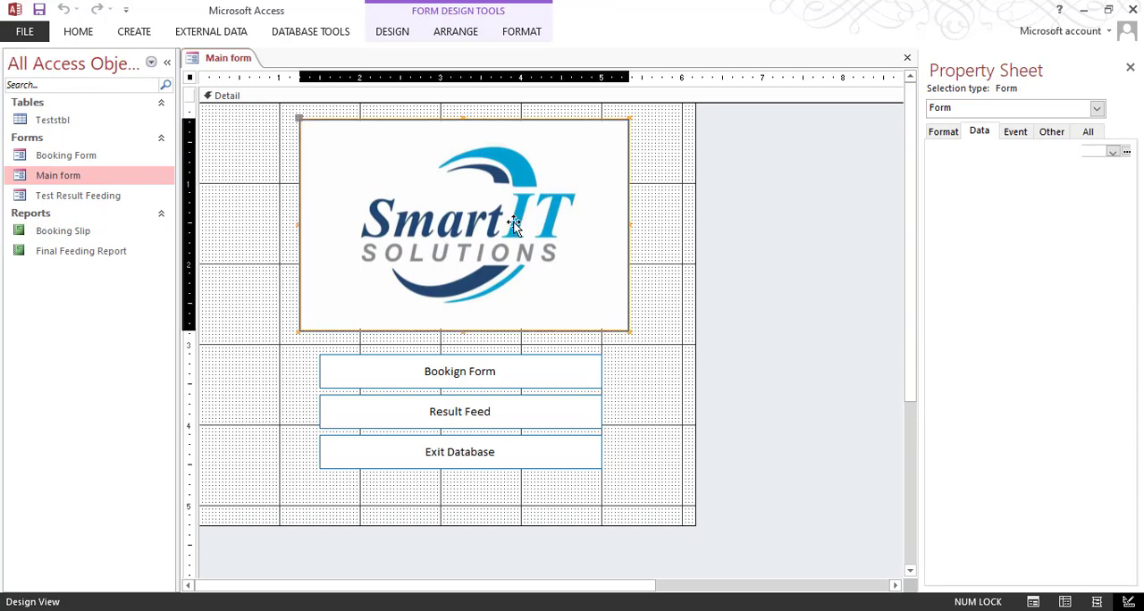
drag(630, 331, 582, 282)
drag(517, 225, 568, 229)
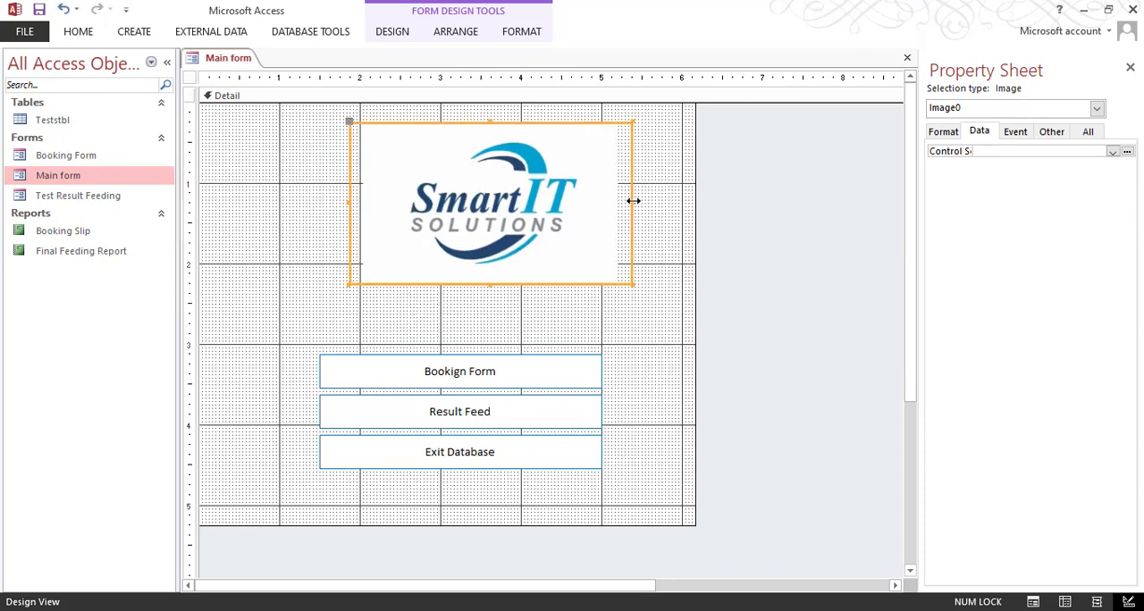
drag(634, 199, 613, 198)
drag(530, 207, 512, 202)
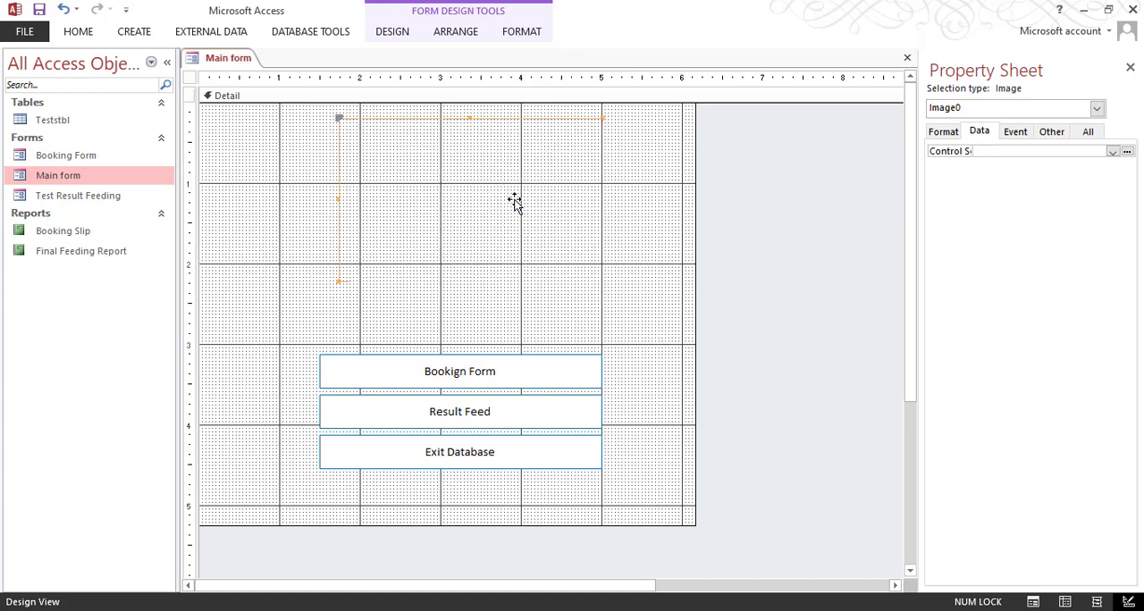
Step: Duplicate the Bookign Form button and position the copy just above the original, below the logo, with matching left and right edges
click(503, 372)
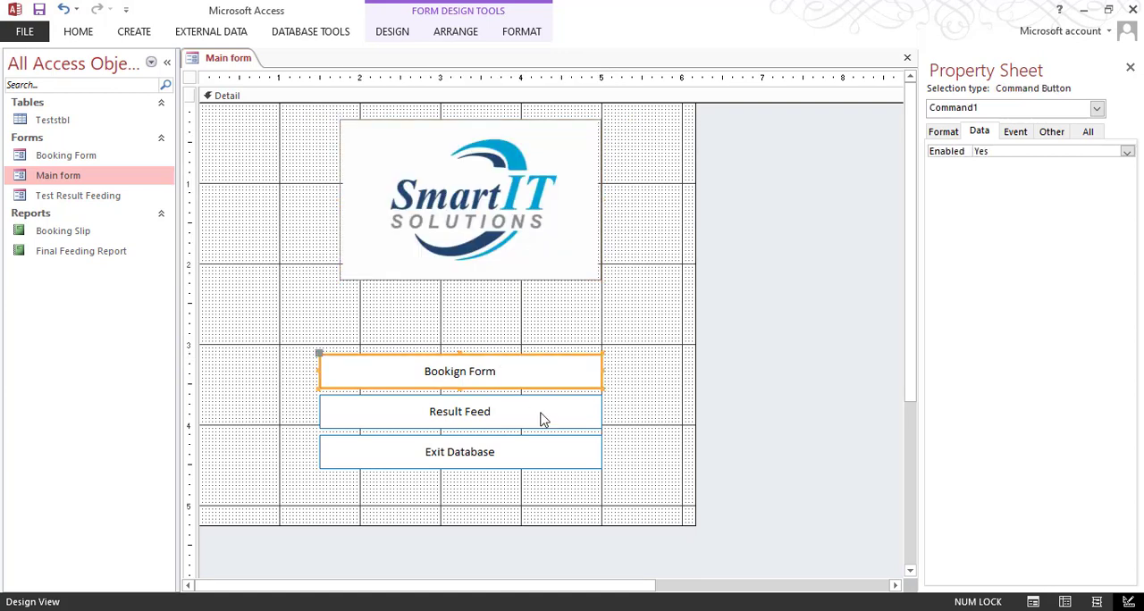
key(ctrl+v)
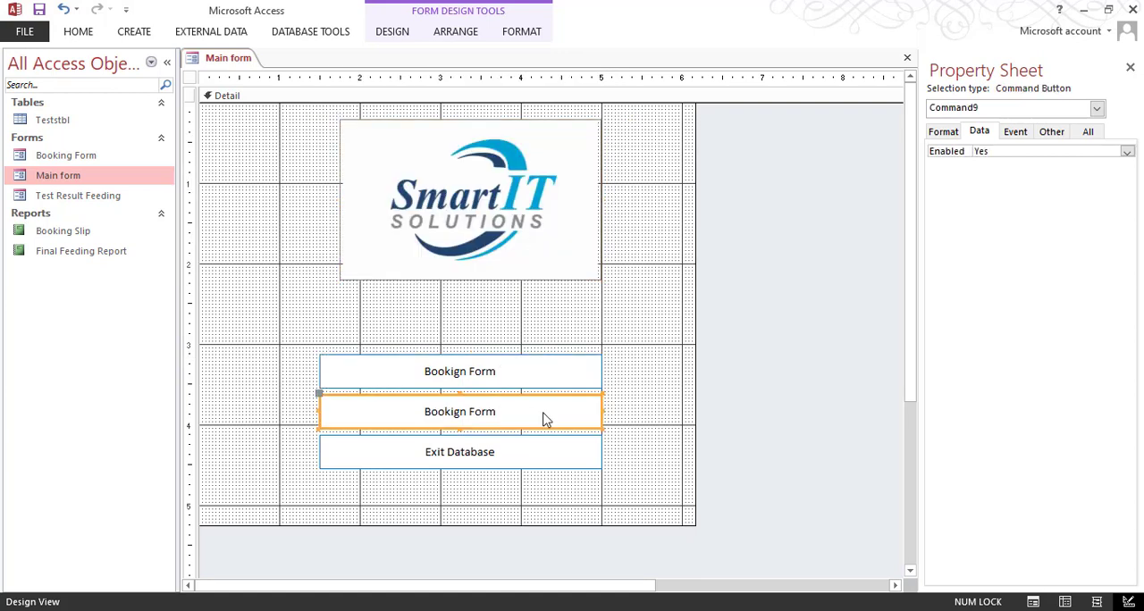
key(Up)
key(Up)
key(Up)
key(Up)
key(Up)
key(Up)
key(Up)
key(Up)
key(Up)
key(Up)
key(Up)
key(Up)
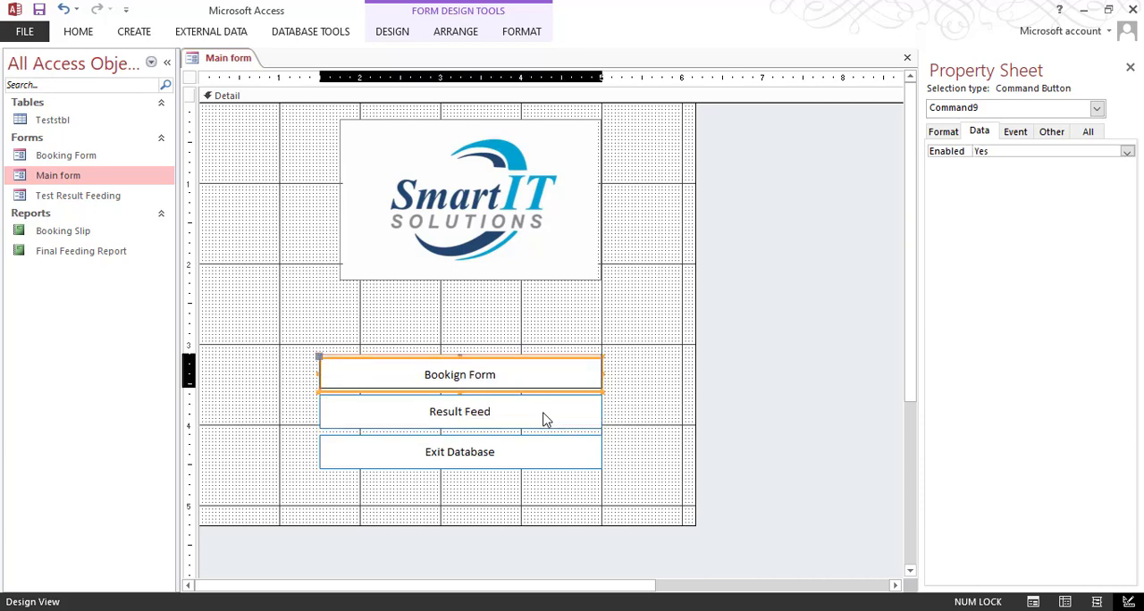
key(Up)
key(Up)
key(Up)
key(Up)
key(Up)
key(Up)
key(Up)
key(Up)
key(Up)
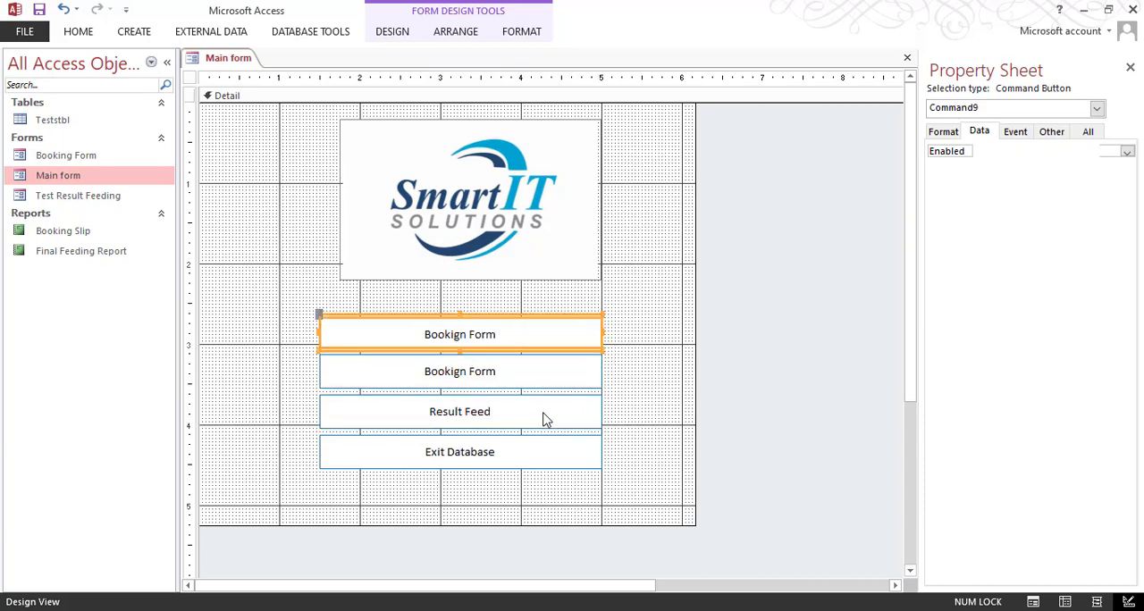
key(Down)
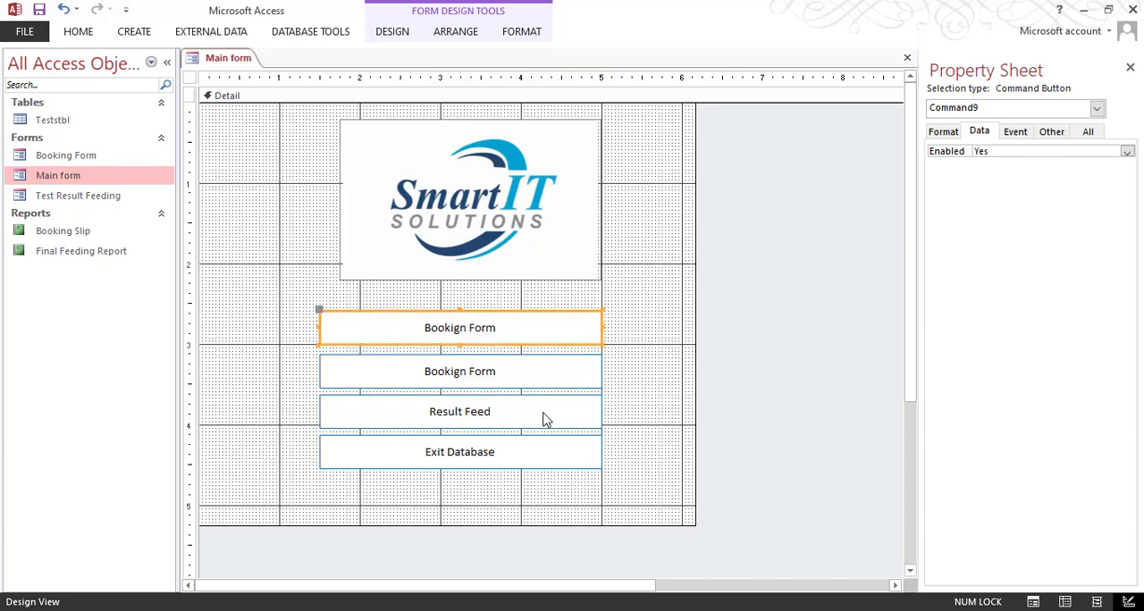
click(666, 351)
click(565, 334)
key(Down)
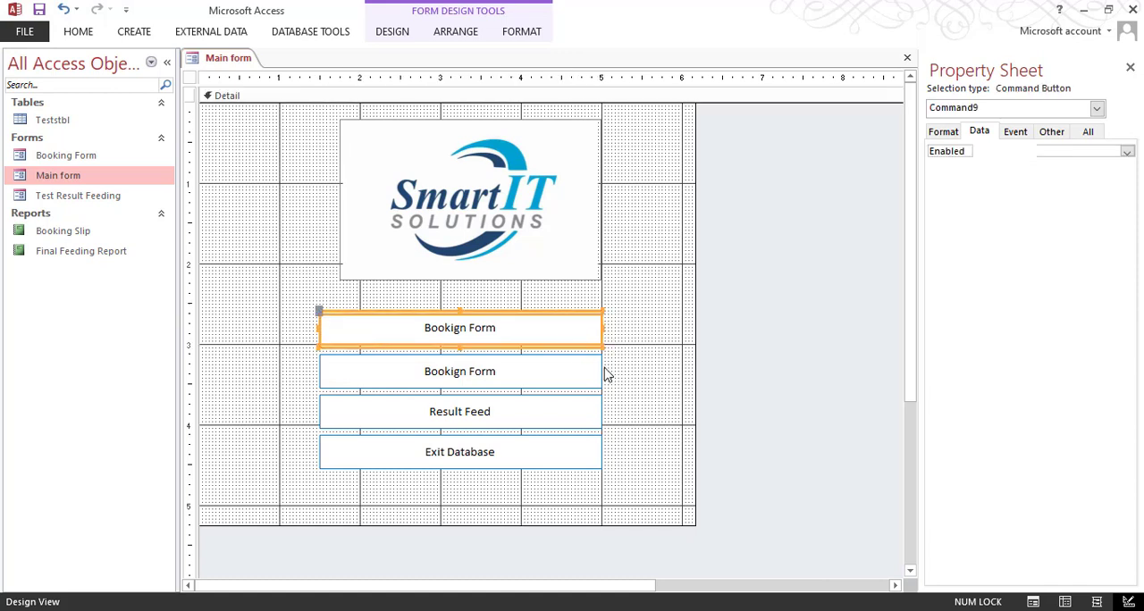
click(630, 353)
Step: Change the caption of the uppermost Bookign Form button to "Hide / Unhide"
click(528, 327)
drag(528, 327, 385, 316)
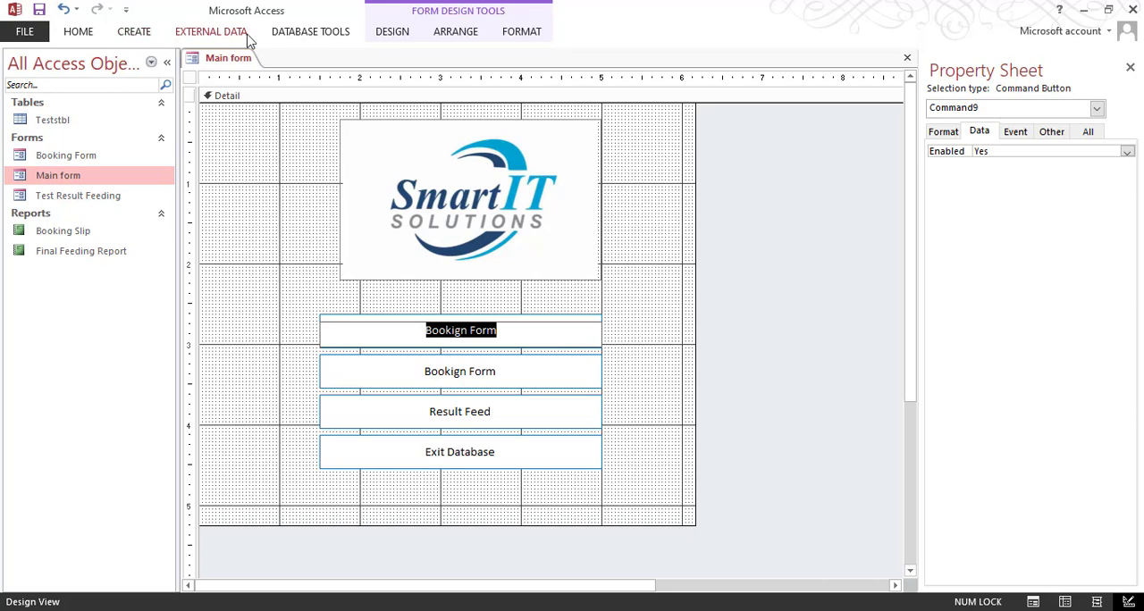
text(U)
text(ide )
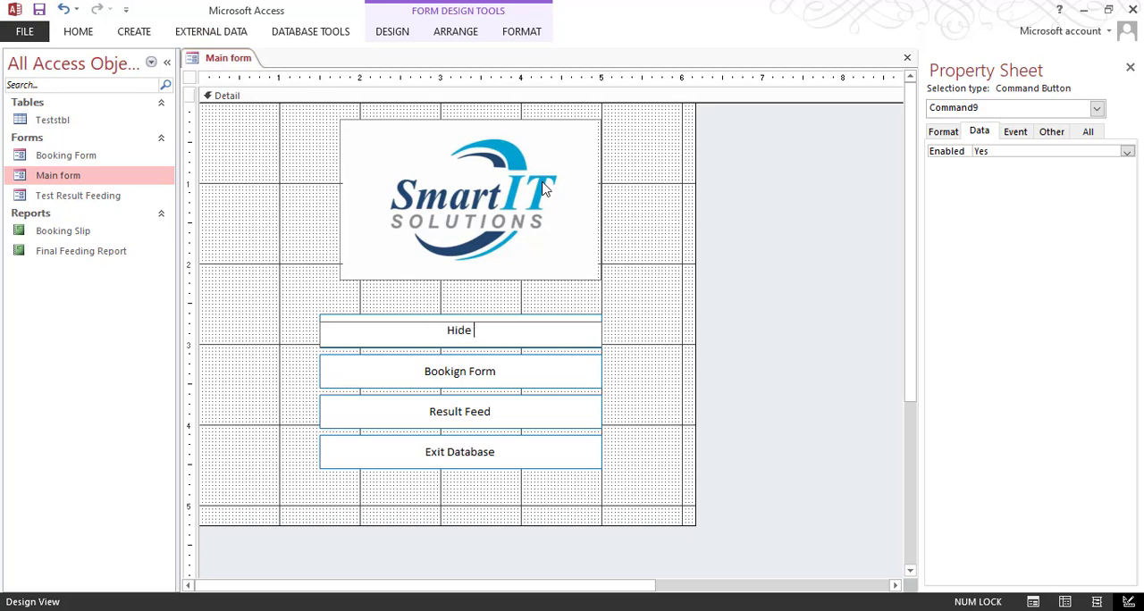
text(/ Unhide)
key(Return)
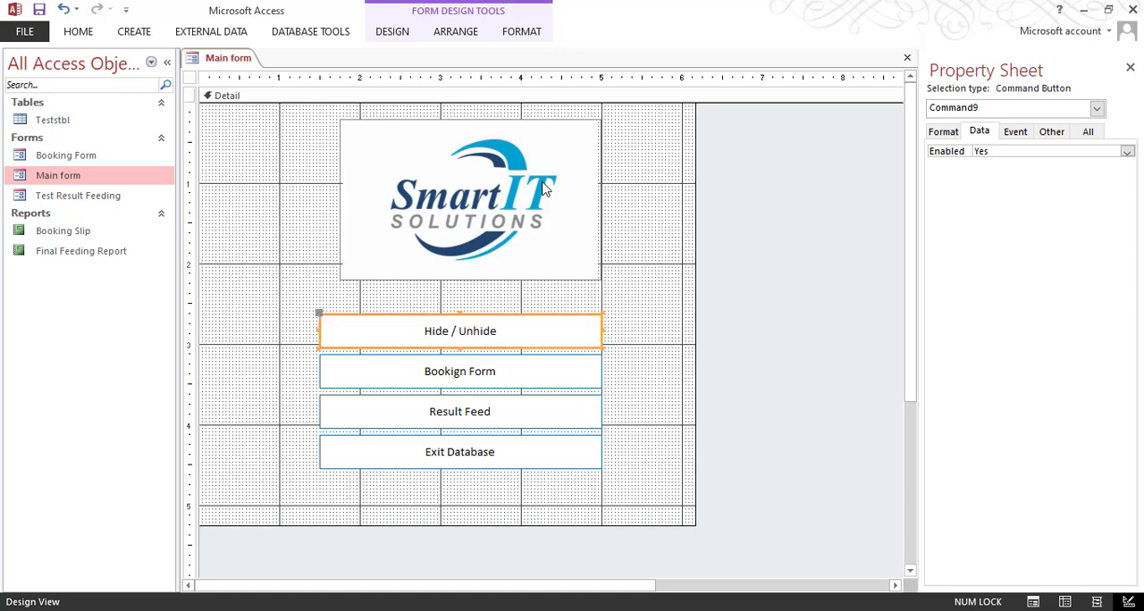
click(613, 291)
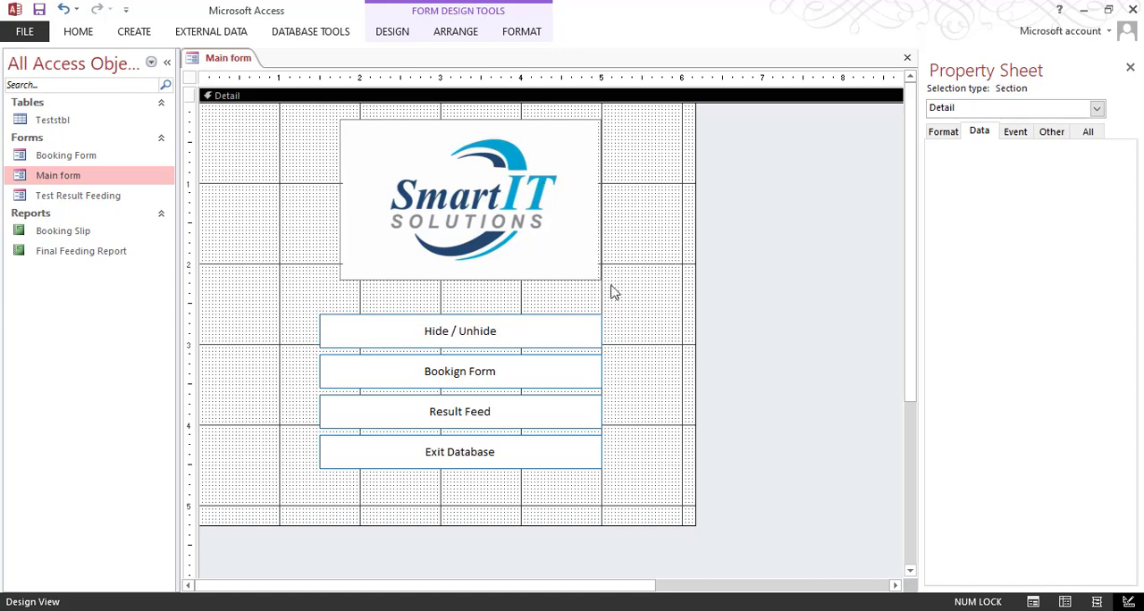
Step: Check the Hide / Unhide button's event properties, close Main form, and create a new blank form in Design View
click(510, 342)
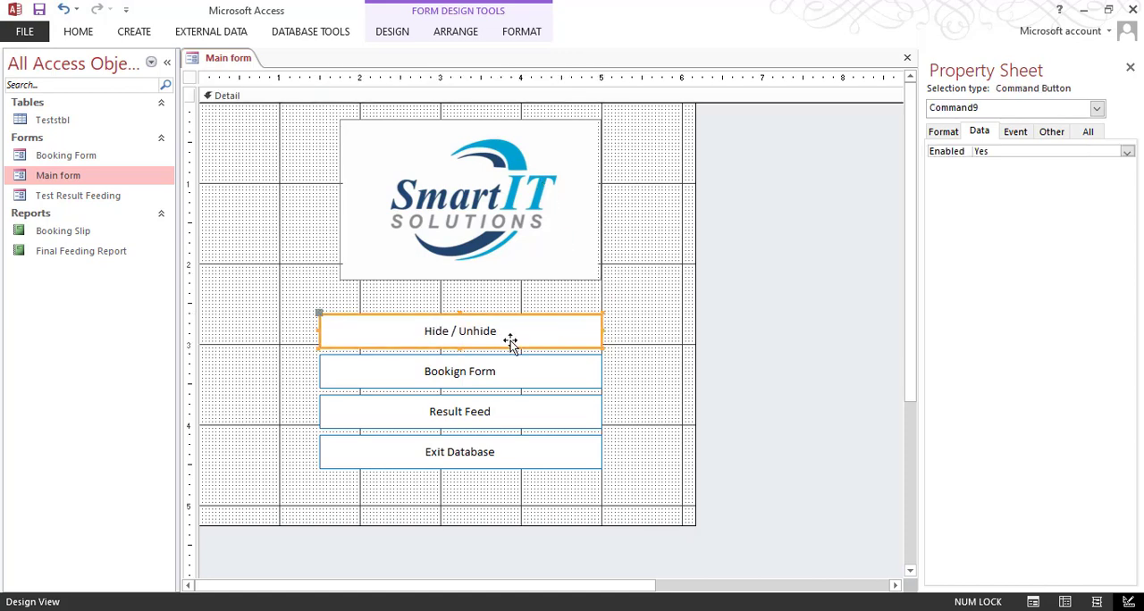
click(1026, 135)
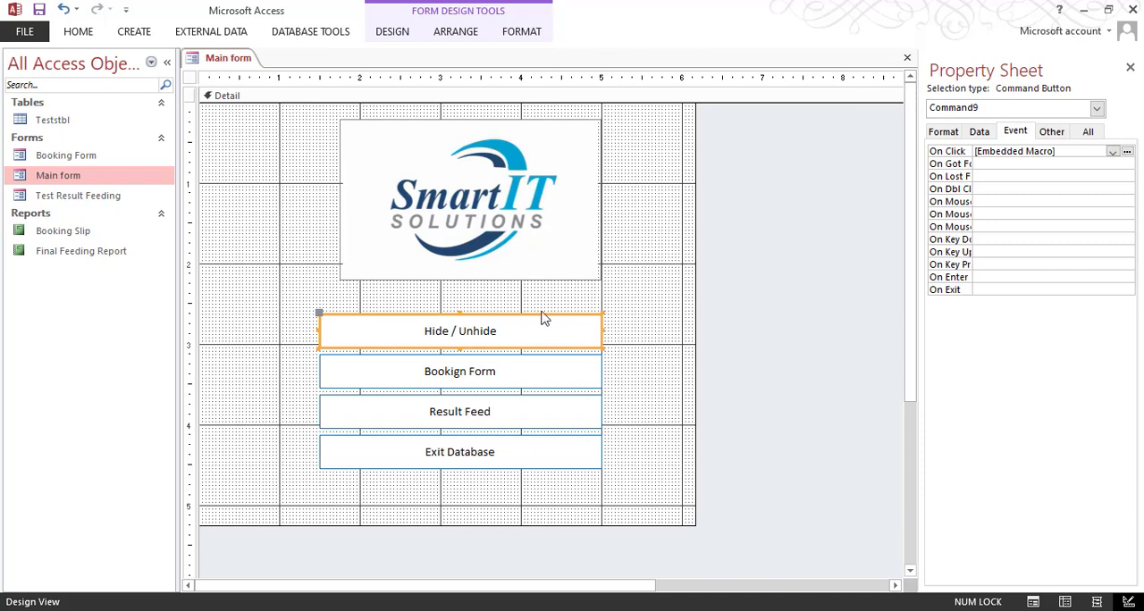
click(907, 58)
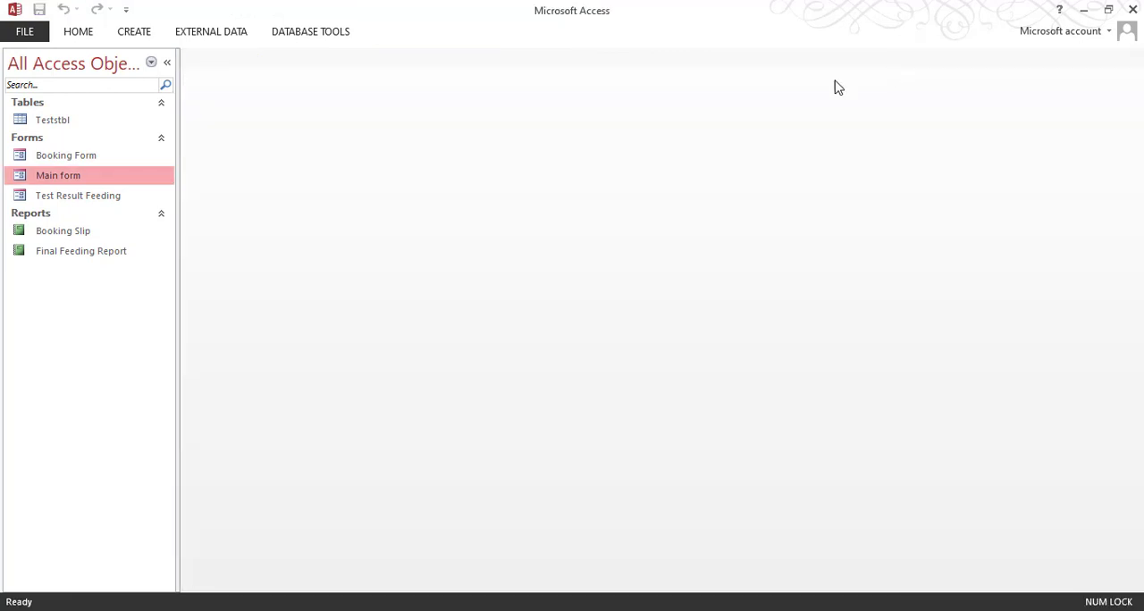
click(134, 32)
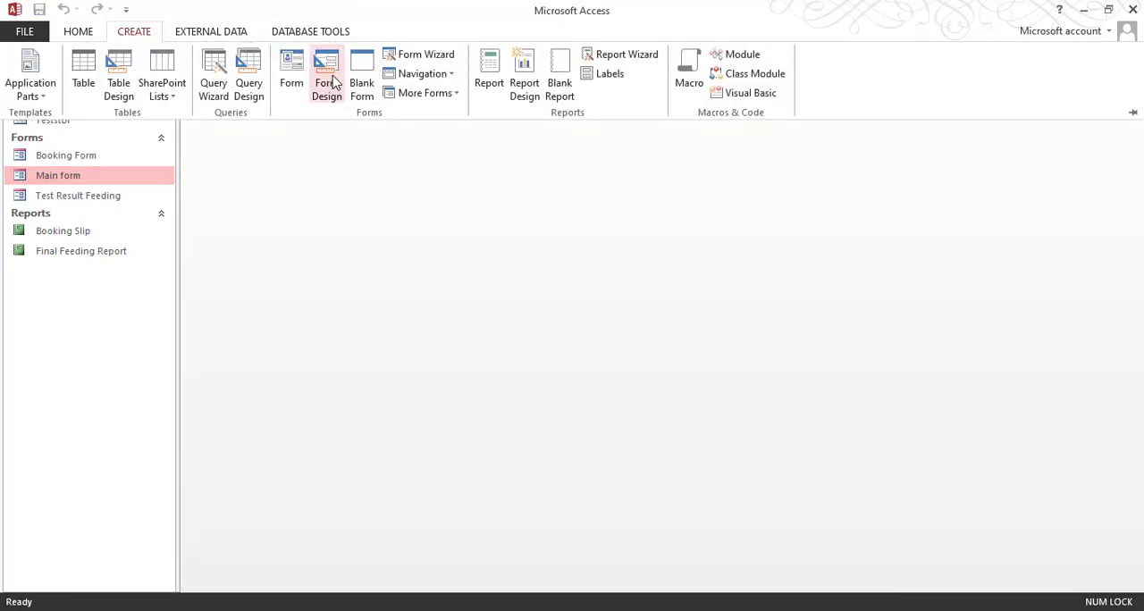
click(327, 84)
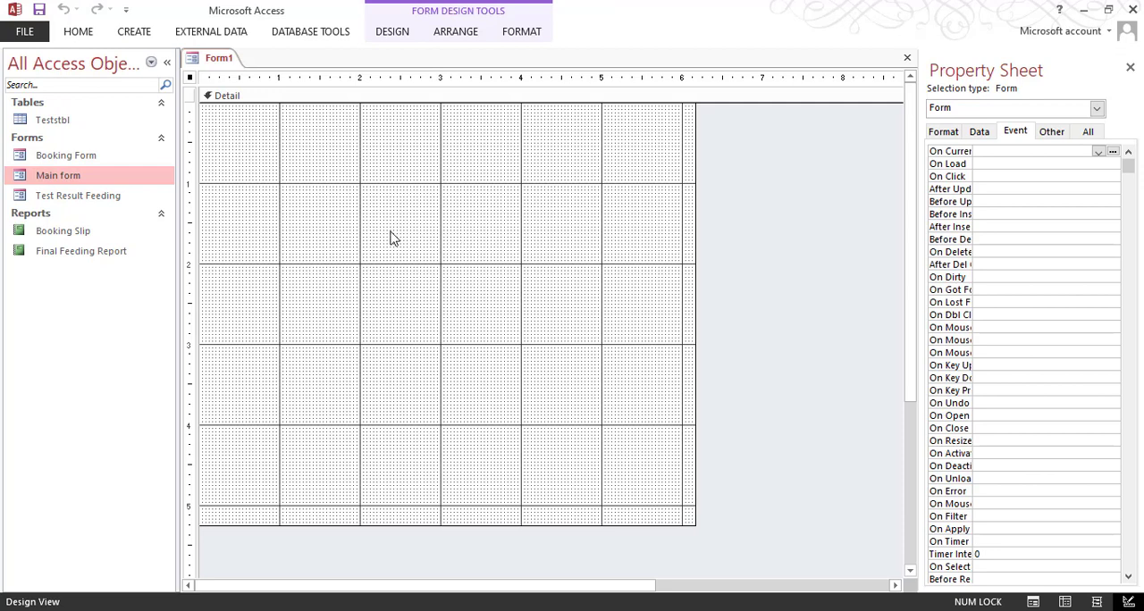
Step: Copy the Hide / Unhide button from Main form into the new form, about 1.2 inches across and 1.4 inches down
double_click(89, 175)
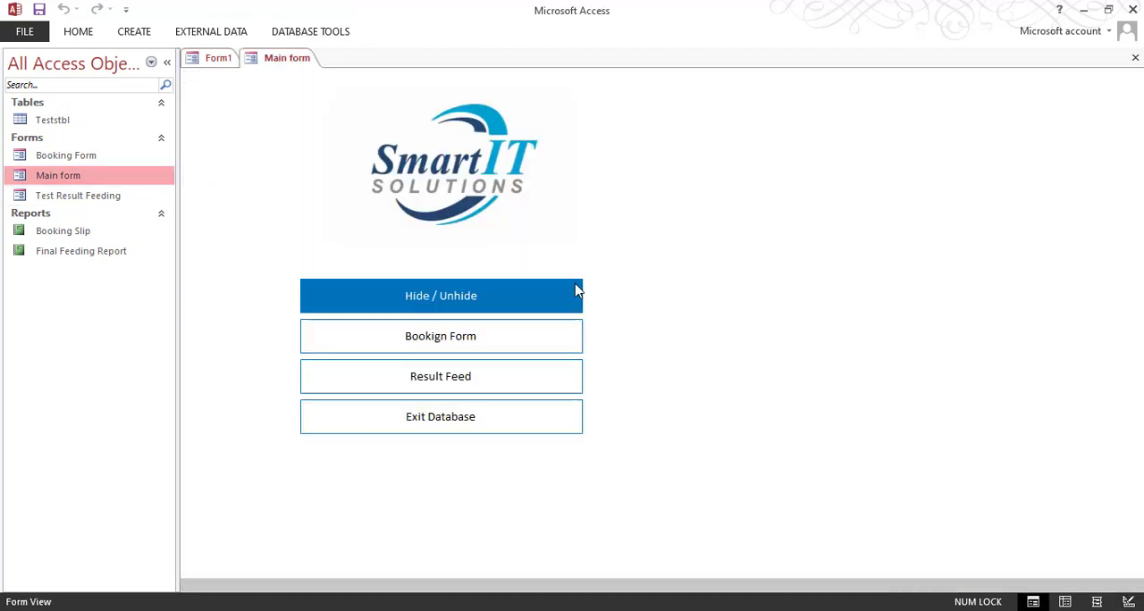
right_click(645, 249)
click(720, 299)
click(487, 338)
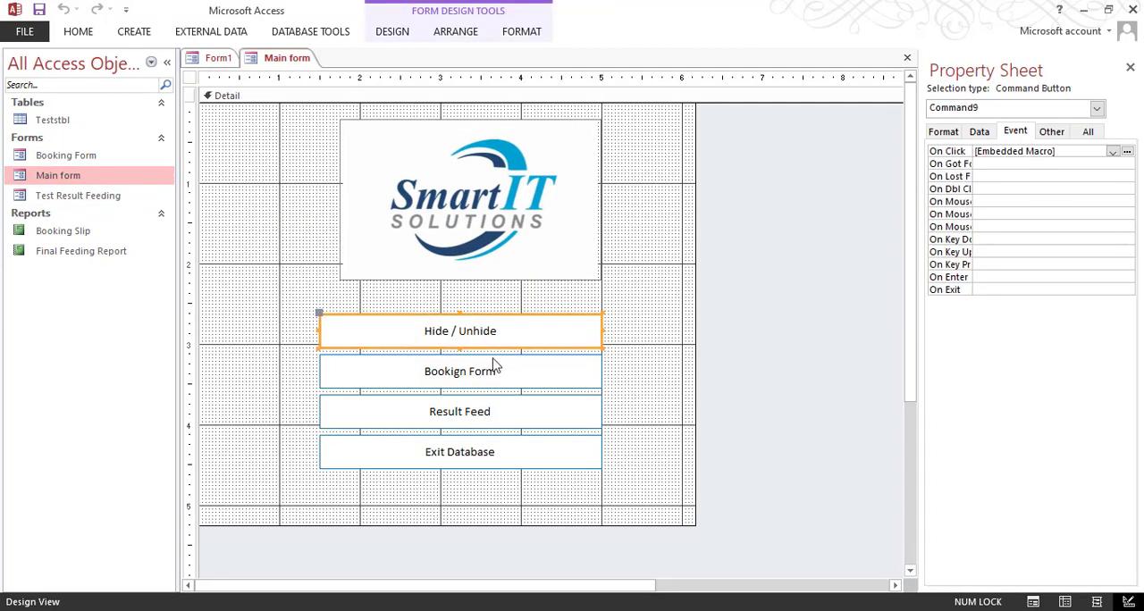
click(218, 59)
click(453, 250)
key(ctrl+v)
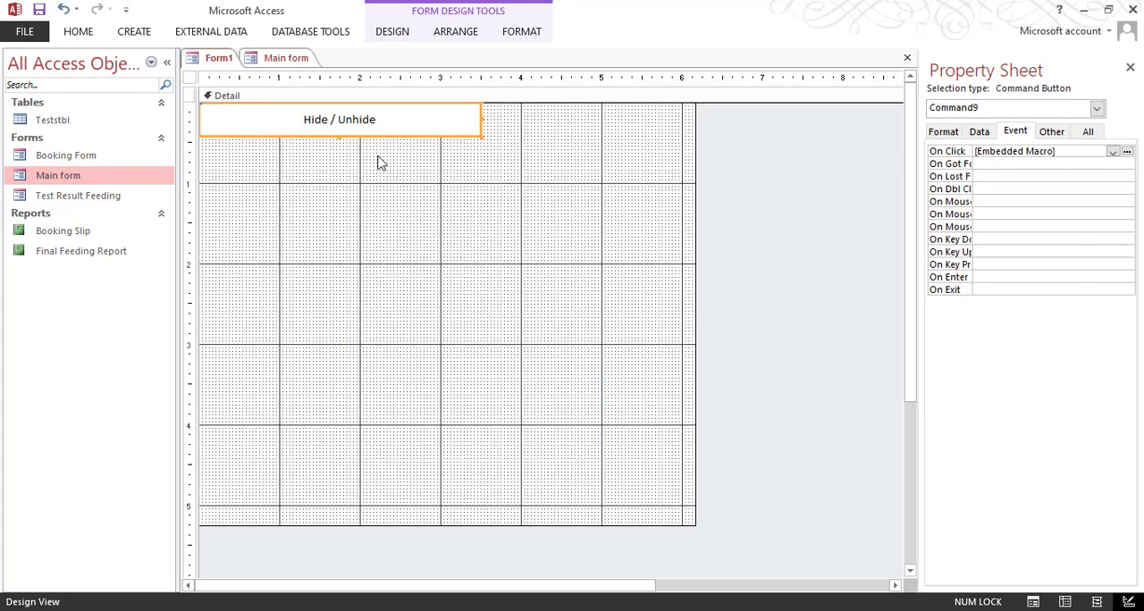
drag(364, 137, 458, 247)
click(481, 299)
click(494, 244)
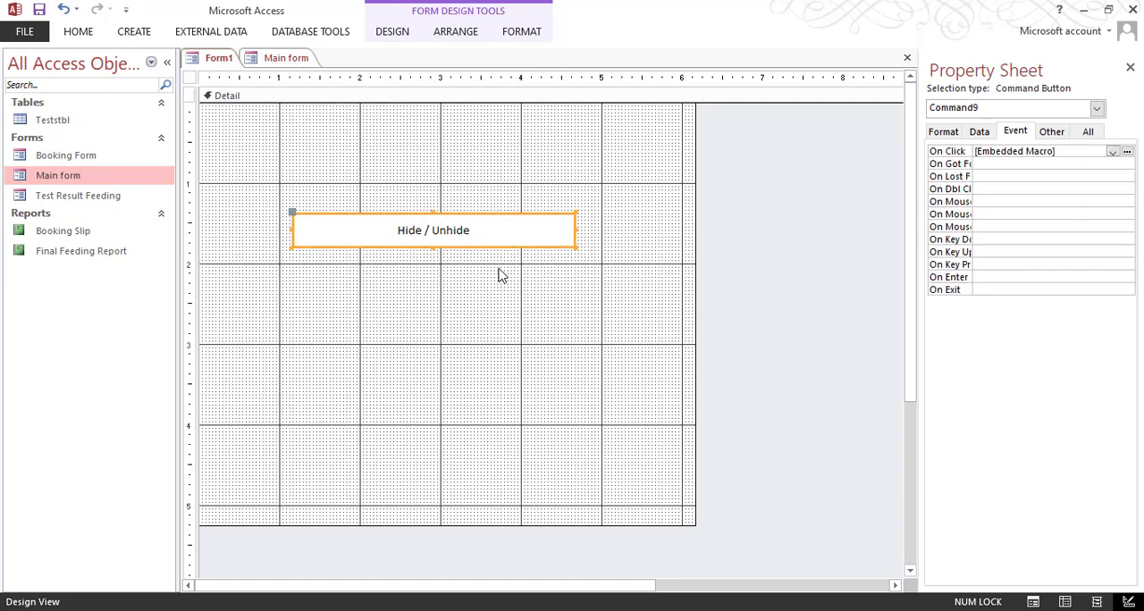
Step: Change the caption of the pasted button in the new form to "Hide Ribbon / Menu"
double_click(484, 232)
click(500, 268)
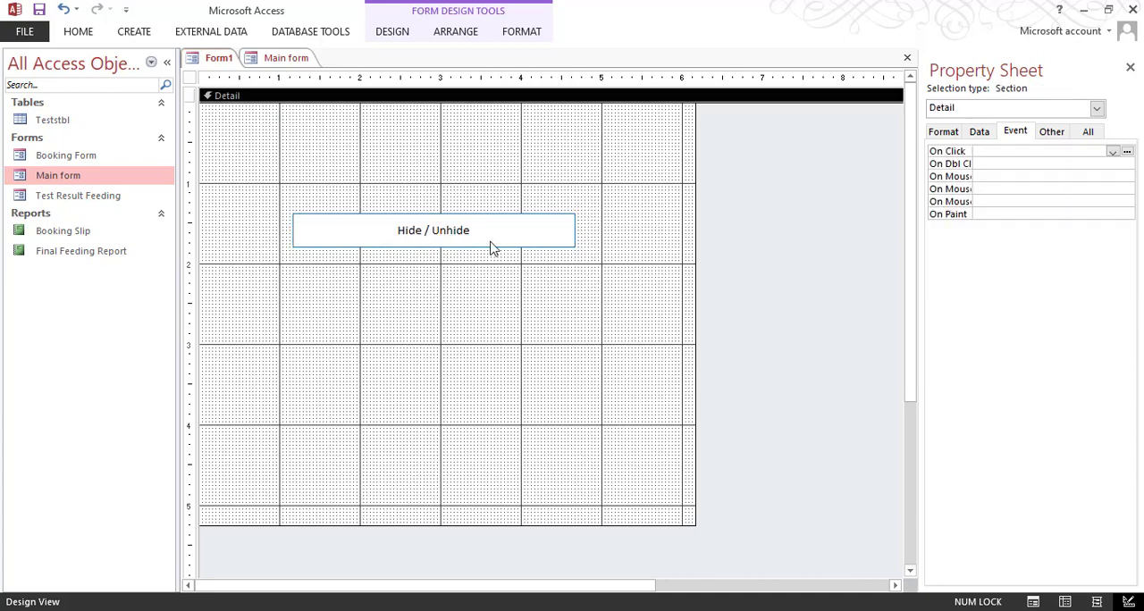
click(494, 240)
drag(509, 234, 392, 230)
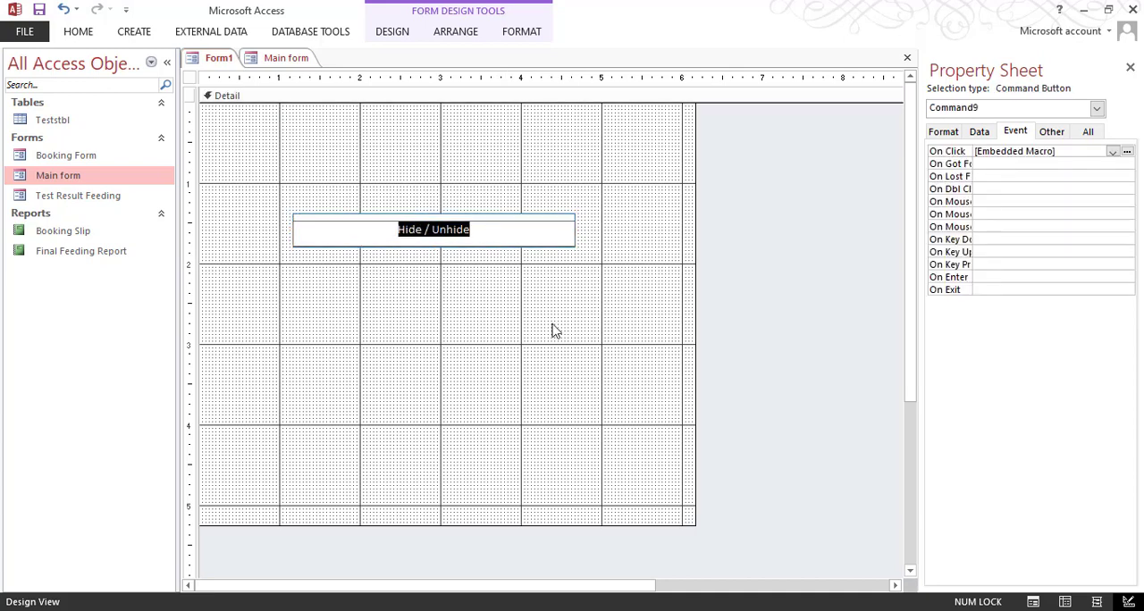
text(Hide)
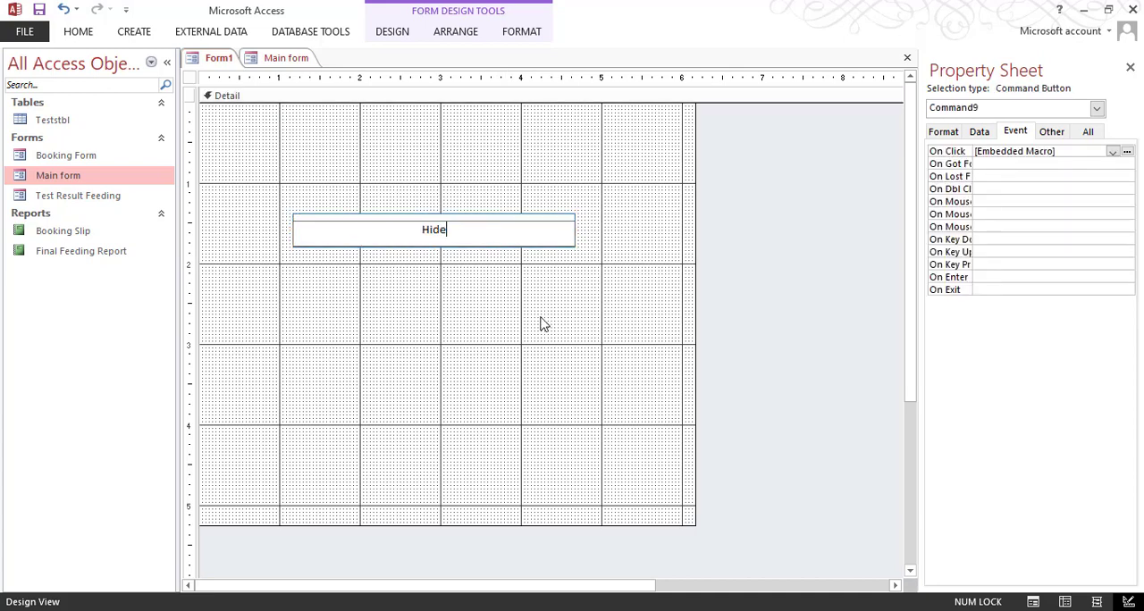
text( Ribbon / Menu)
Step: Save the new form under the name Hide/Unhide
key(ctrl+s)
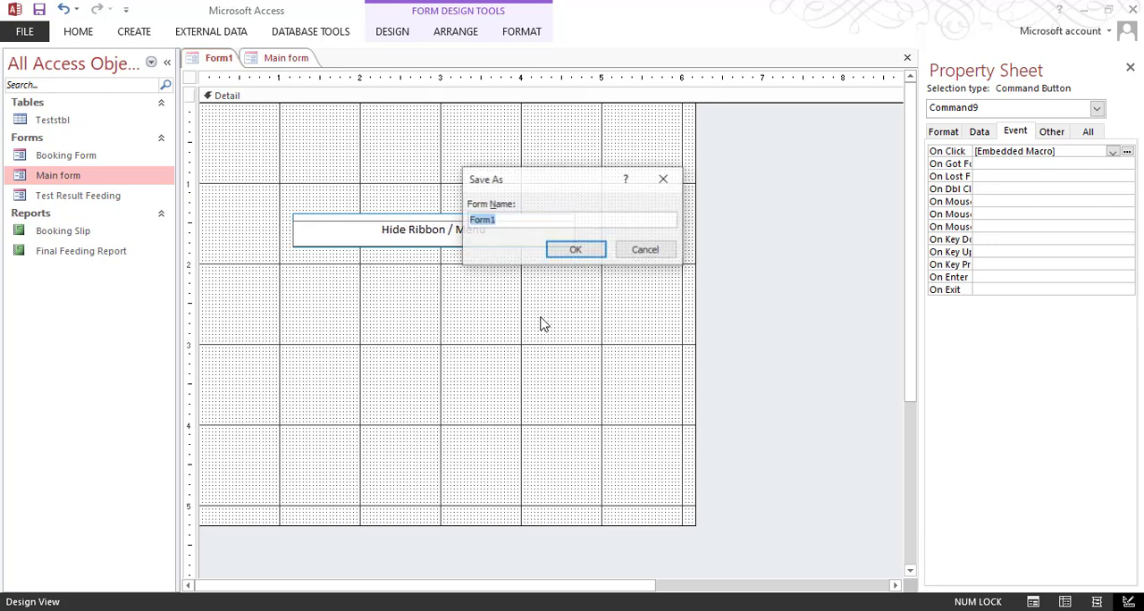
text(Hide/Unhide)
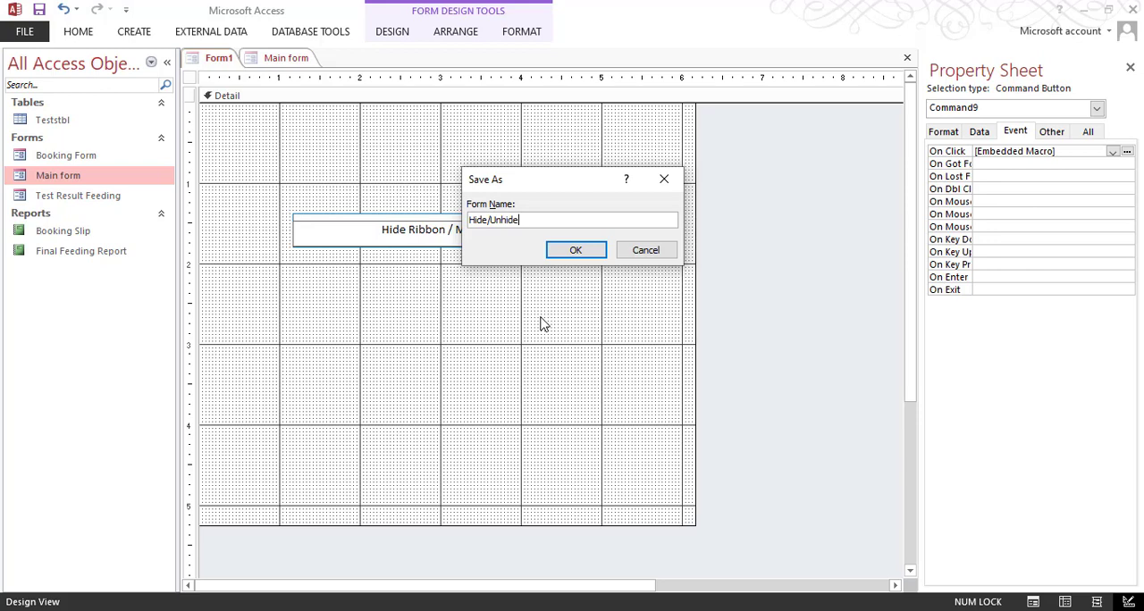
key(Return)
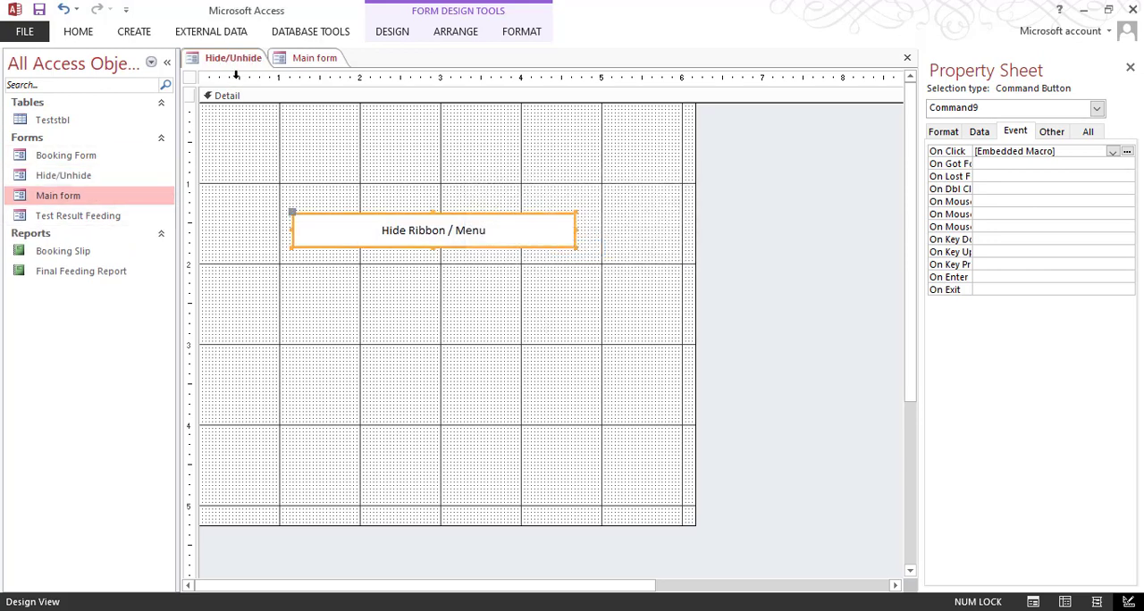
click(450, 269)
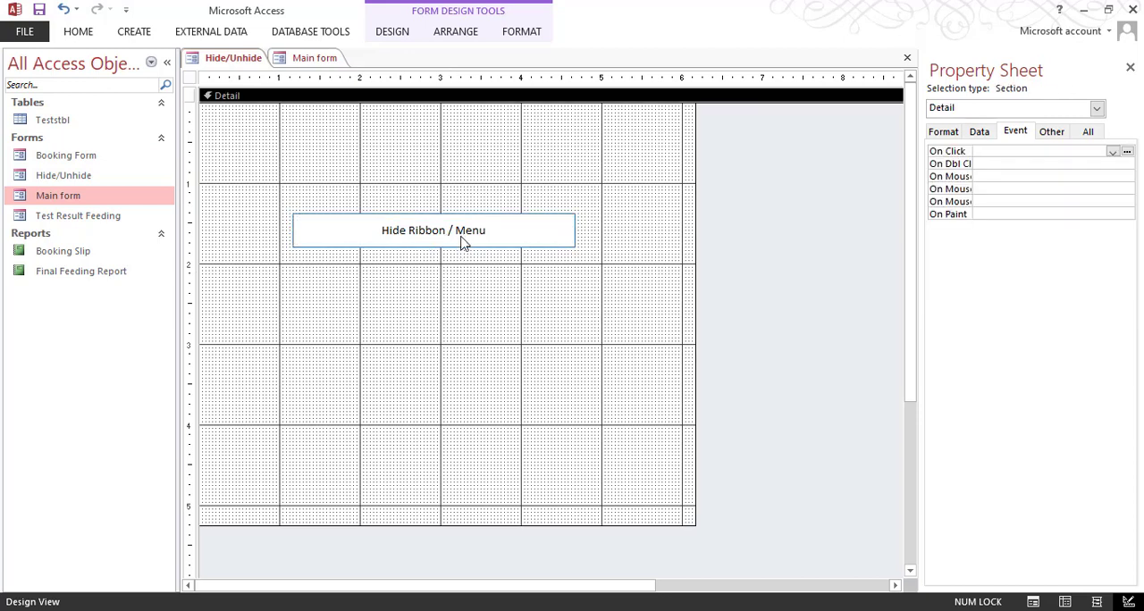
click(500, 243)
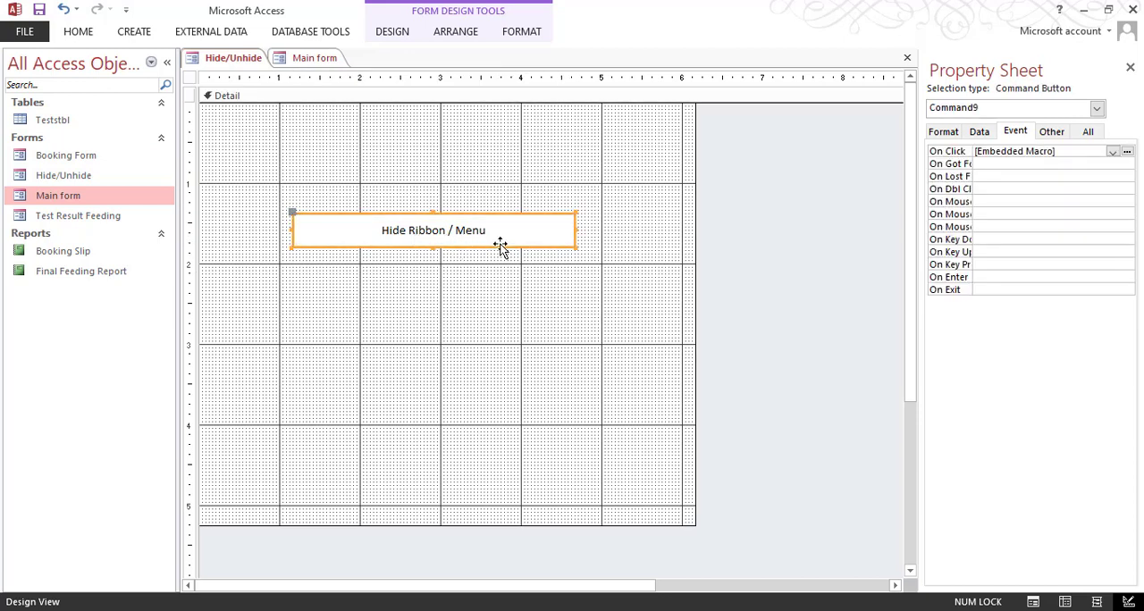
key(ctrl+c)
key(ctrl+v)
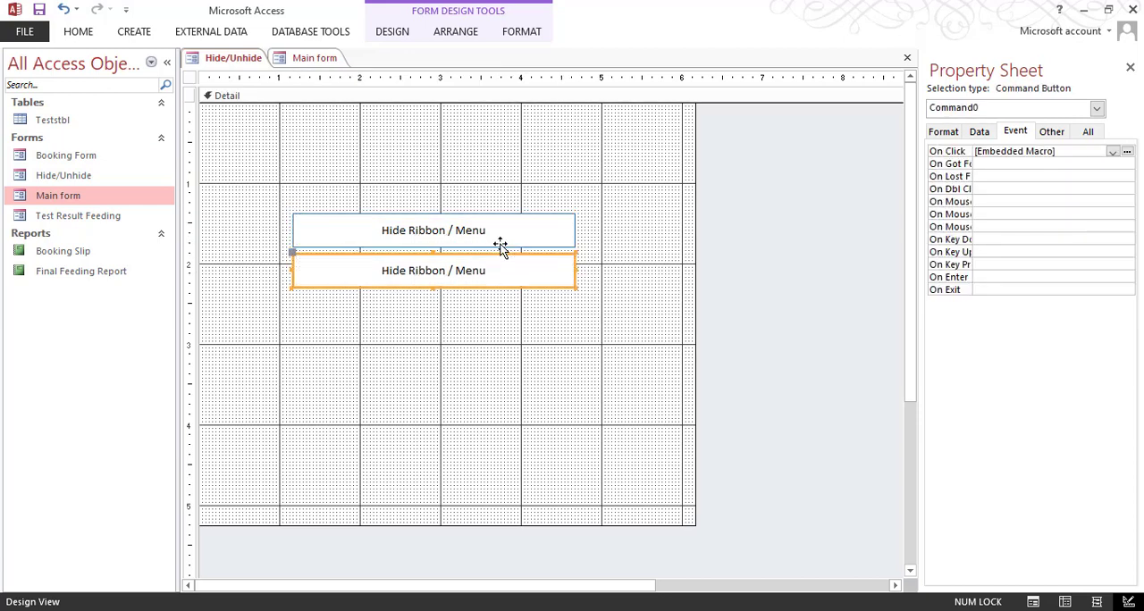
click(444, 268)
double_click(398, 272)
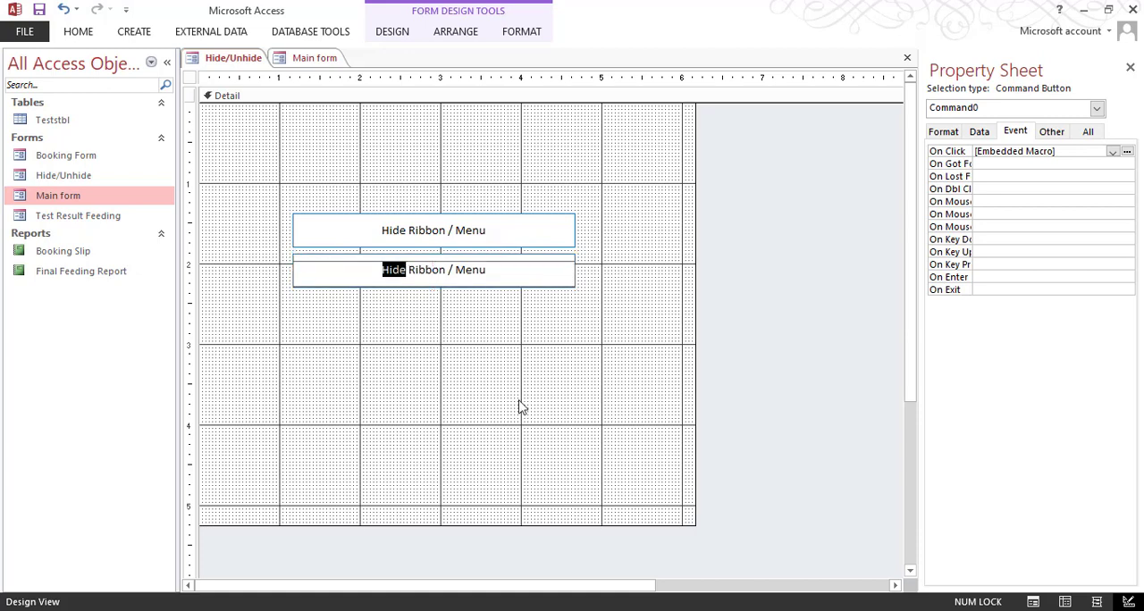
key(ctrl+z)
click(545, 389)
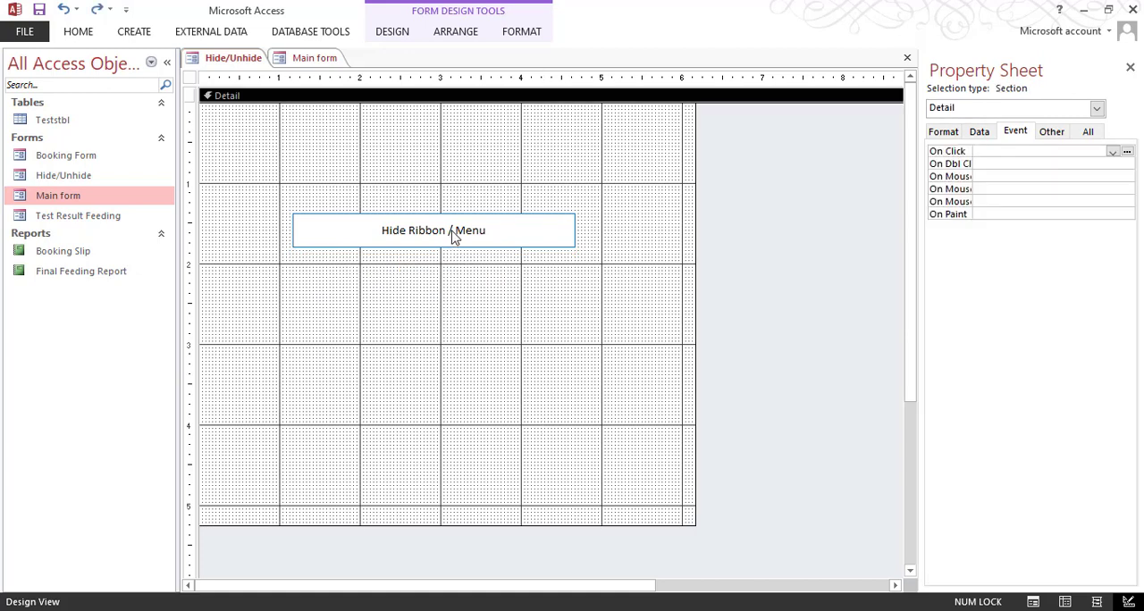
Step: Inspect the embedded macro of the Hide Ribbon / Menu button, close it, and clear the button's On Click event
click(483, 232)
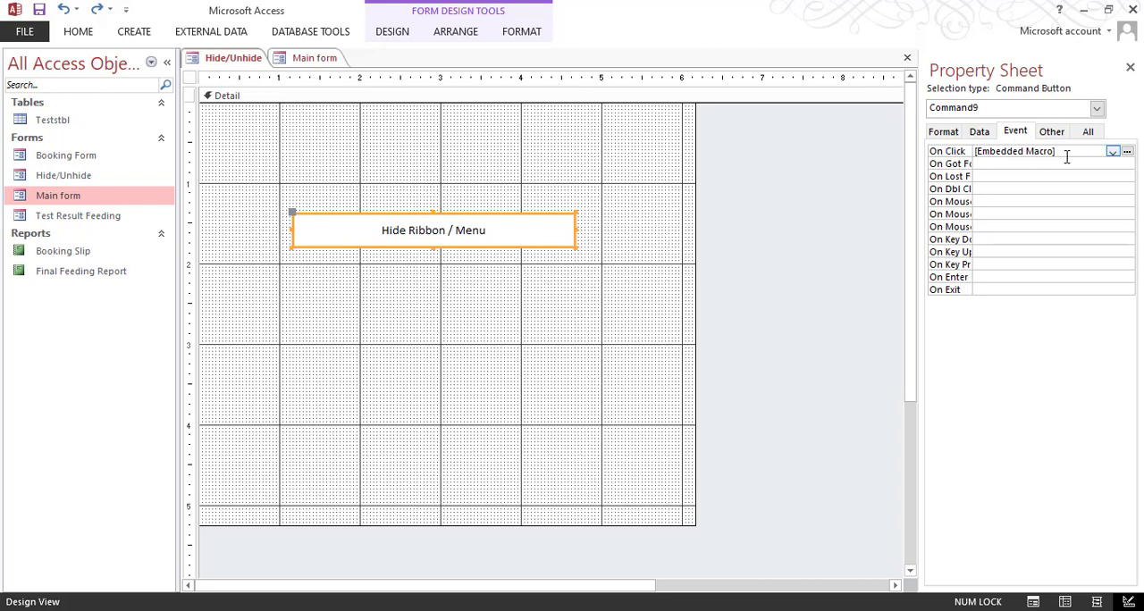
click(1128, 152)
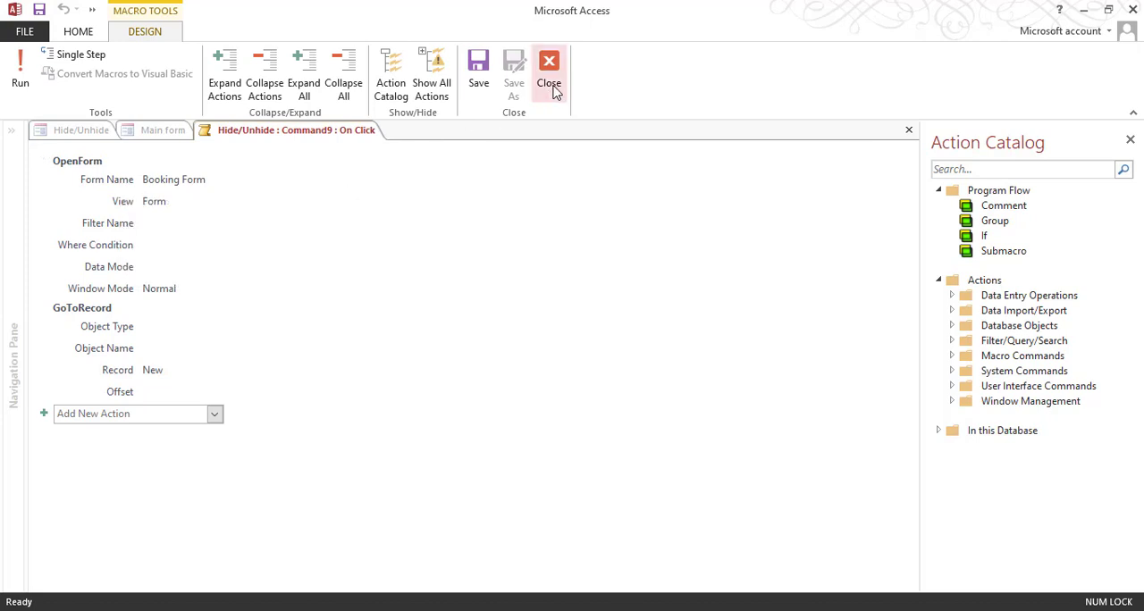
click(549, 71)
click(594, 272)
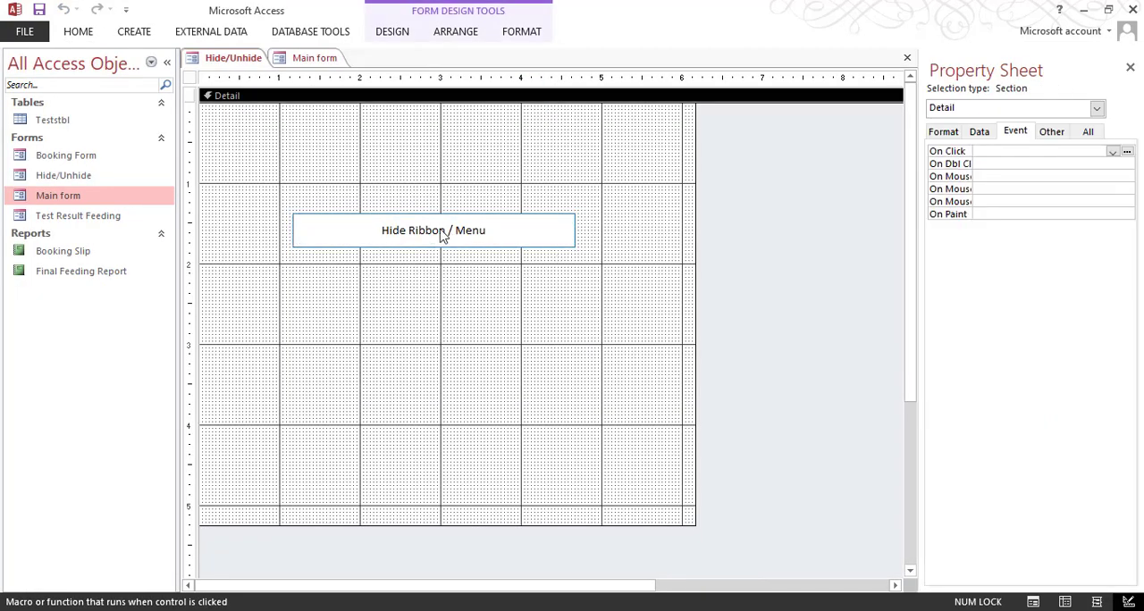
click(440, 234)
drag(1054, 151, 991, 151)
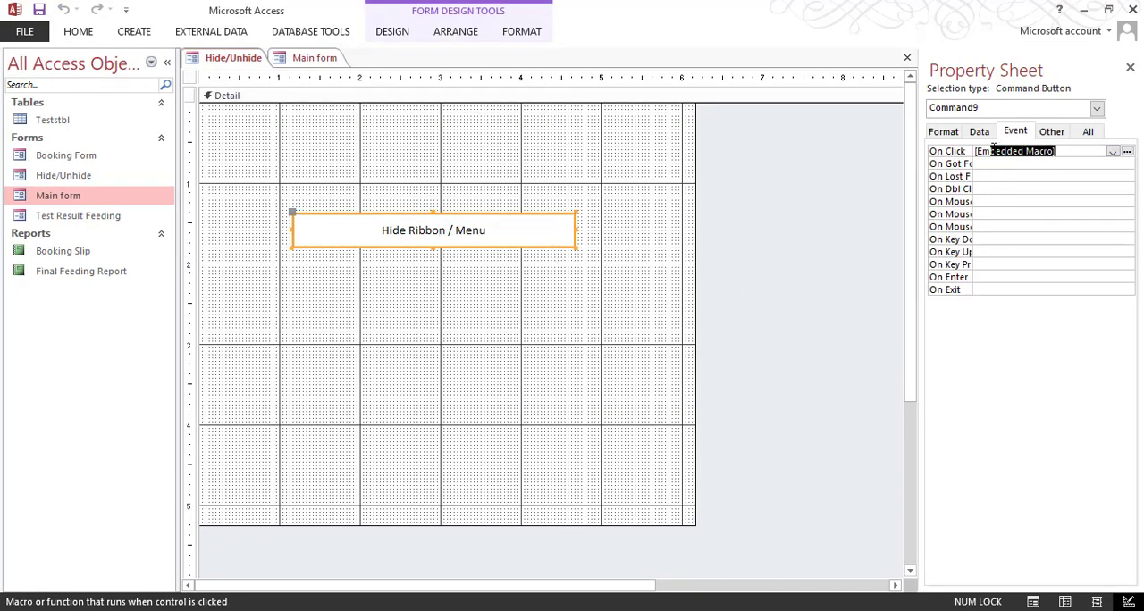
key(Delete)
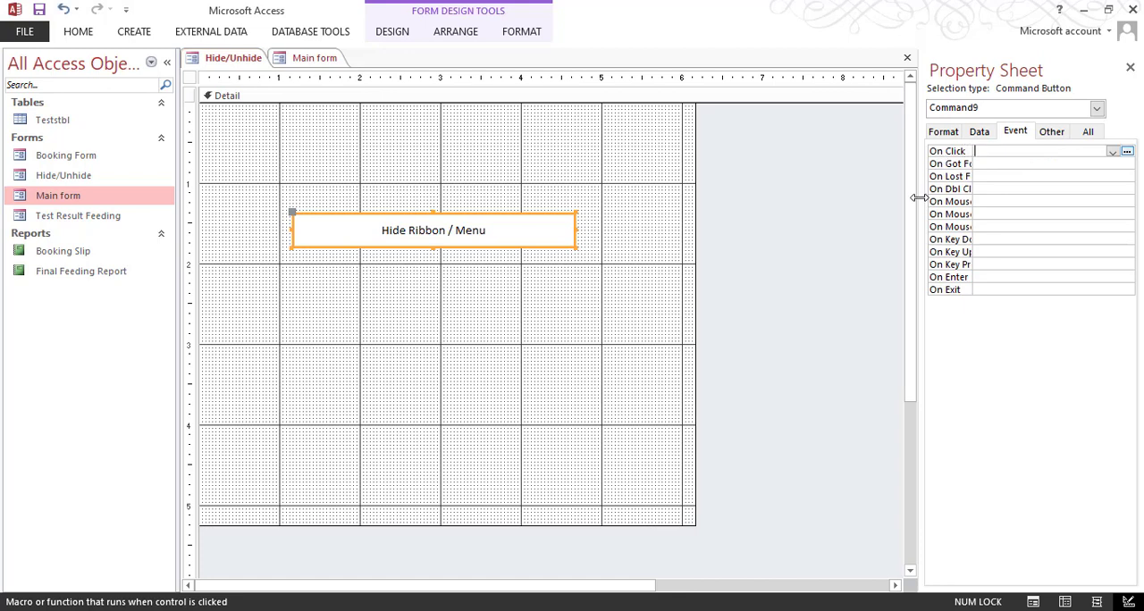
Step: Preview the Hide/Unhide form in Form View, try the Hide Ribbon / Menu button, and return to Design View
click(416, 301)
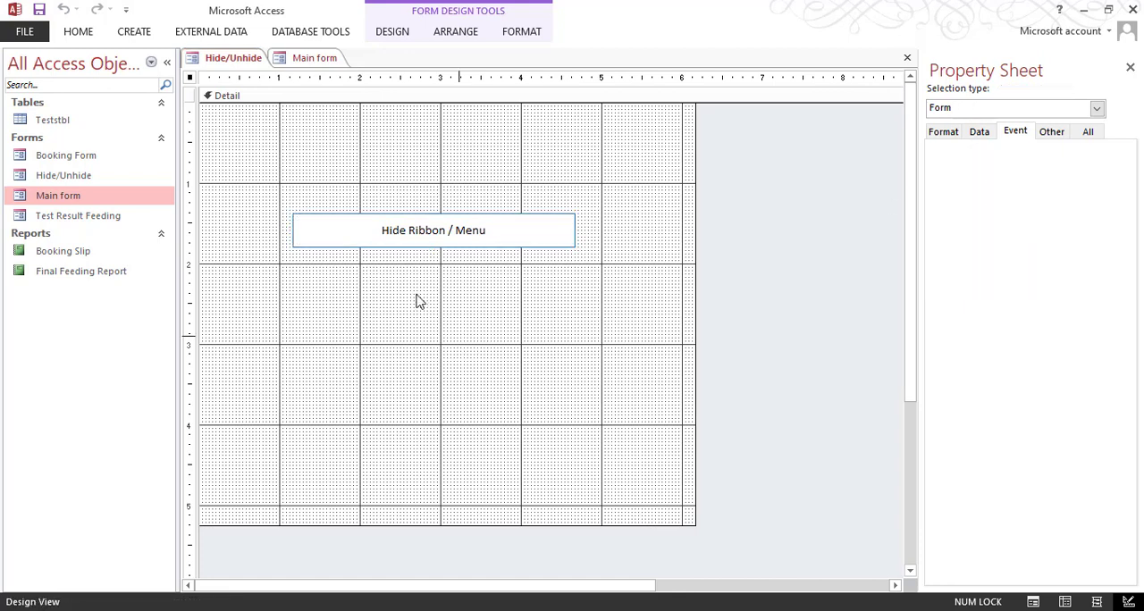
click(53, 63)
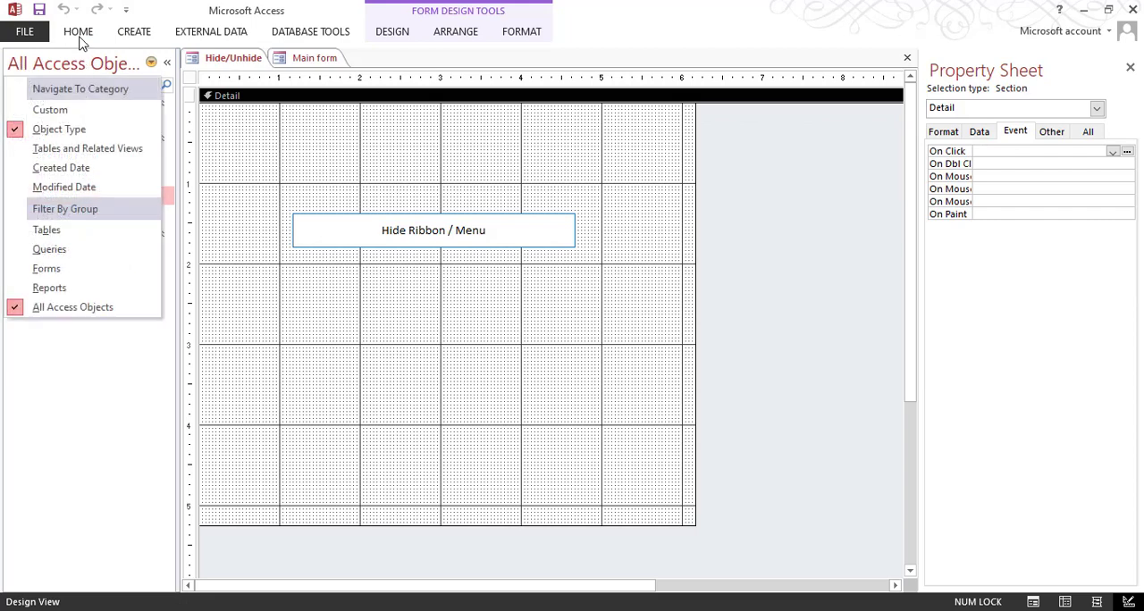
click(78, 31)
click(18, 84)
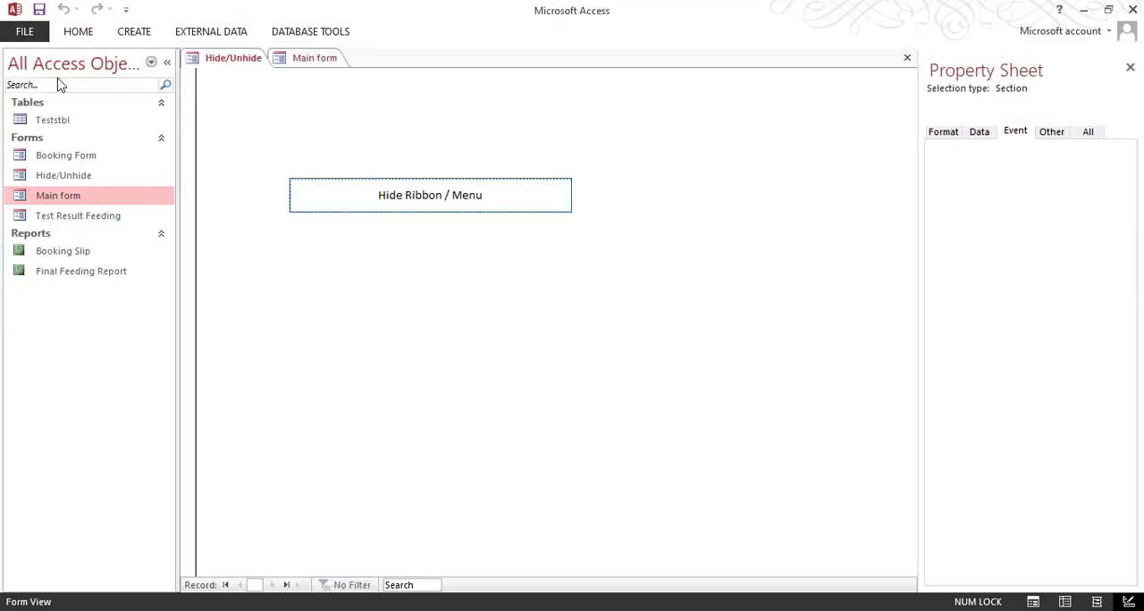
click(448, 212)
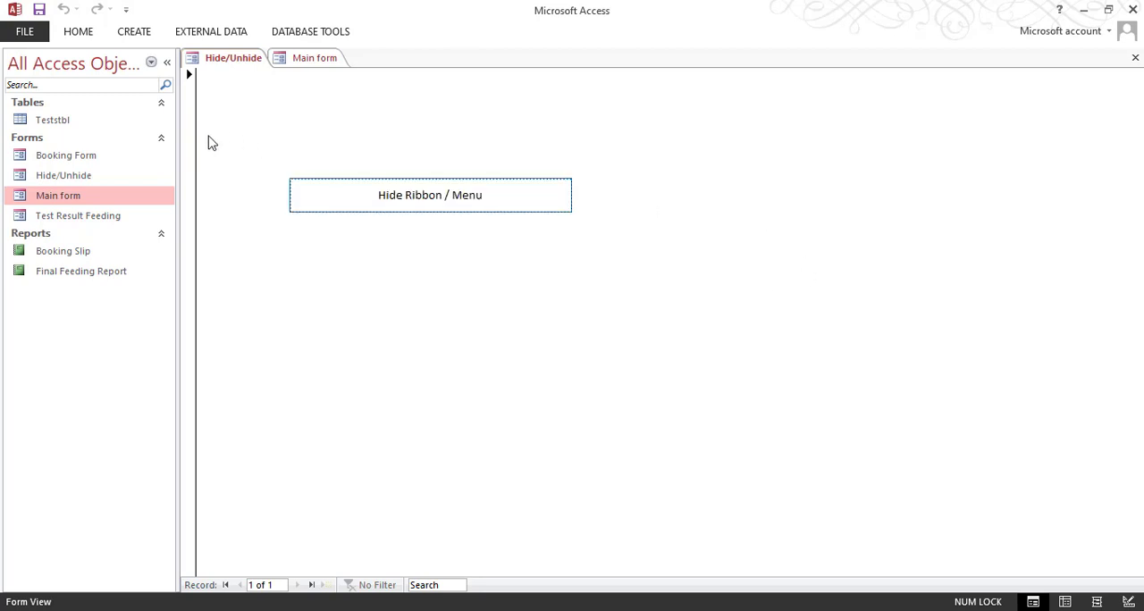
right_click(663, 289)
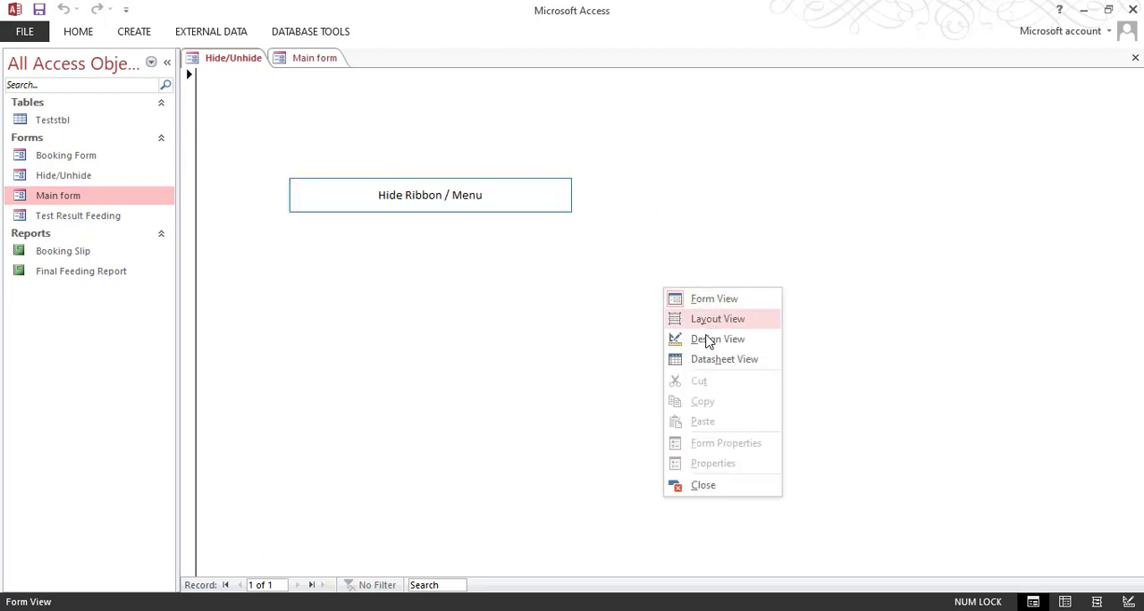
click(708, 340)
Step: Duplicate the Hide Ribbon / Menu button twice, stacking the two copies directly beneath it
click(491, 241)
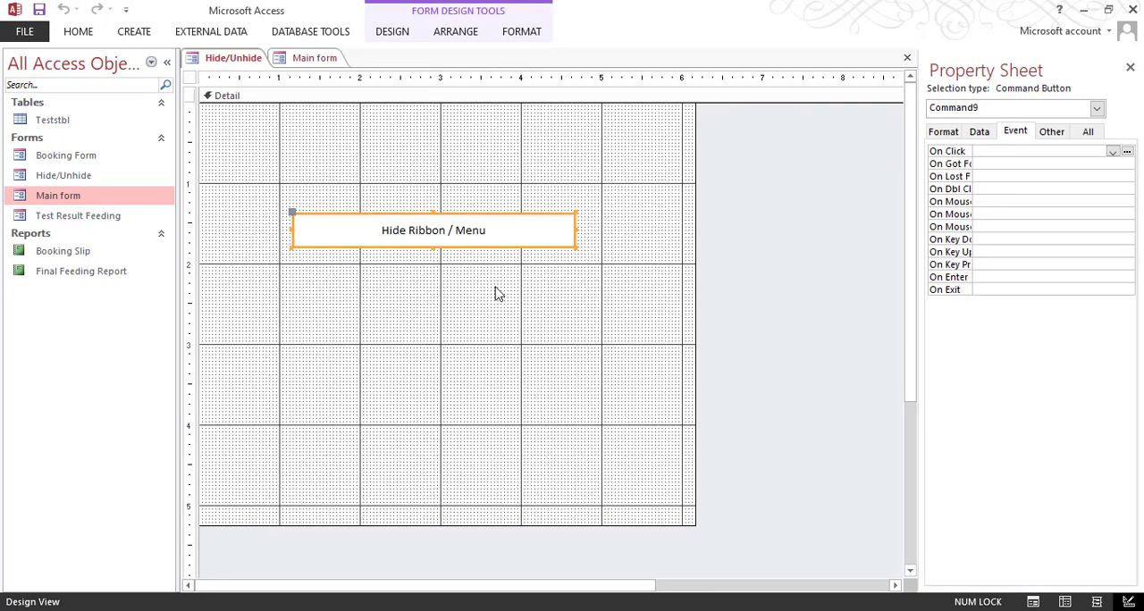
key(ctrl+v)
key(ctrl+v)
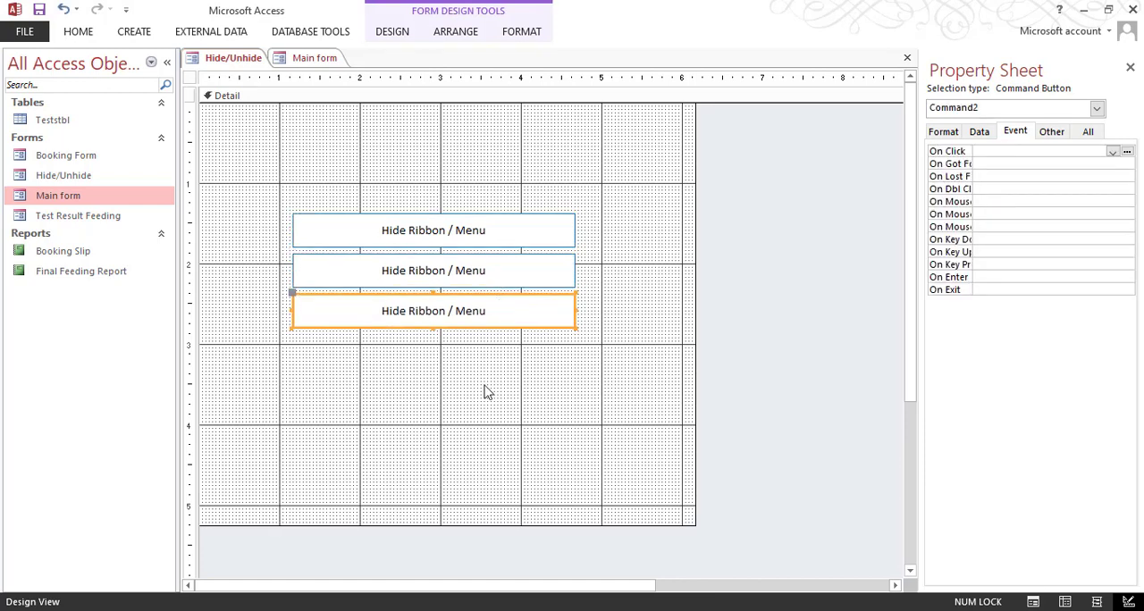
click(480, 361)
Step: Change the caption of the middle button to "Show Ribbon / Menu"
click(401, 272)
click(410, 279)
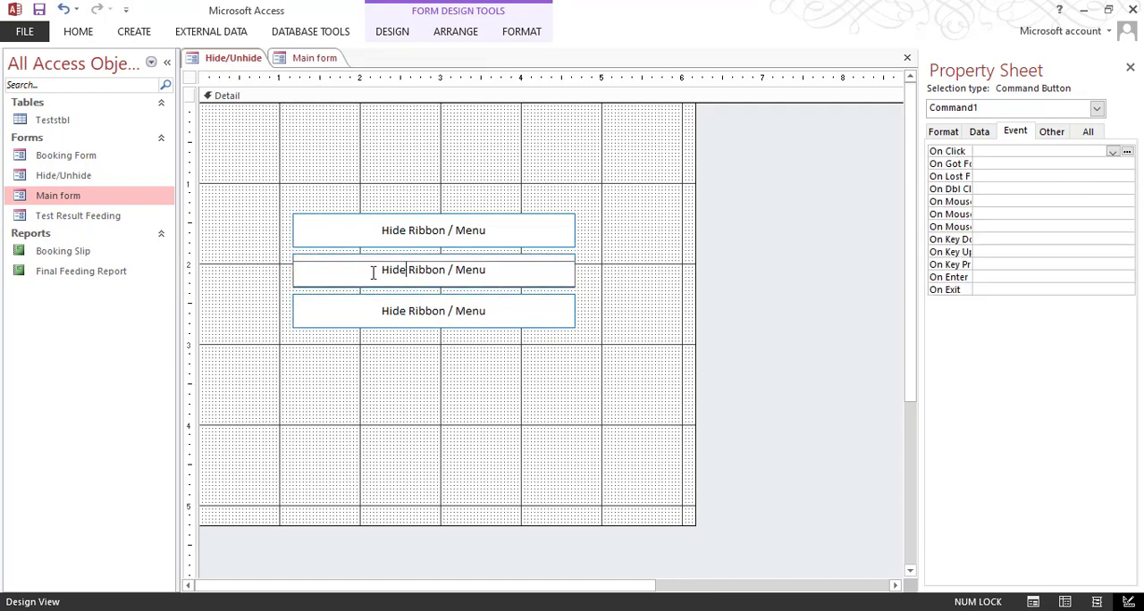
key(shift+Home)
text(Shi)
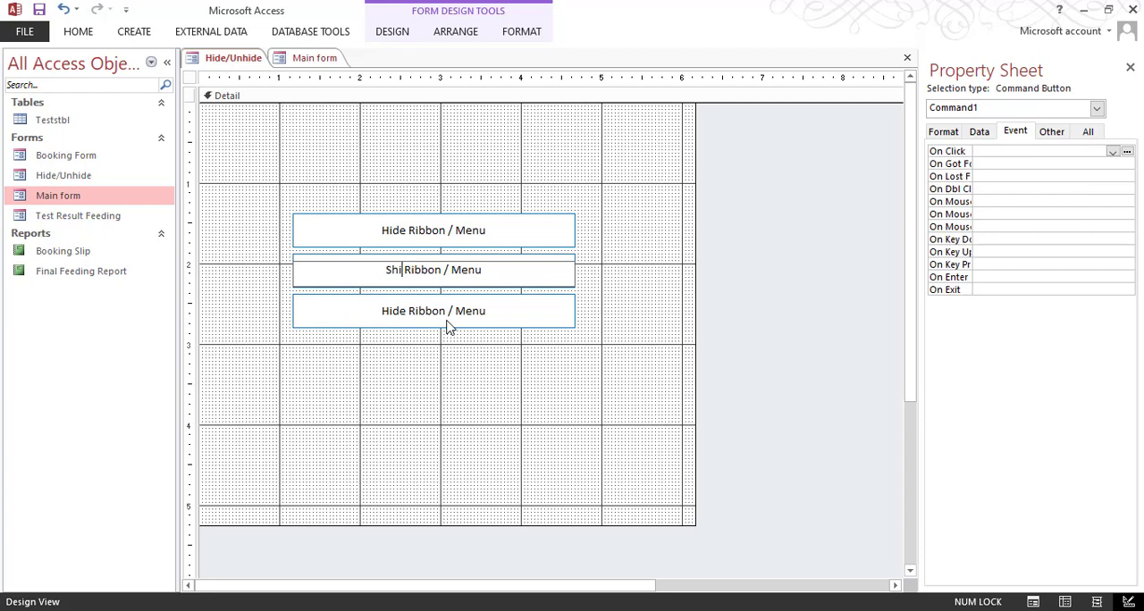
key(BackSpace)
text(ow)
key(Return)
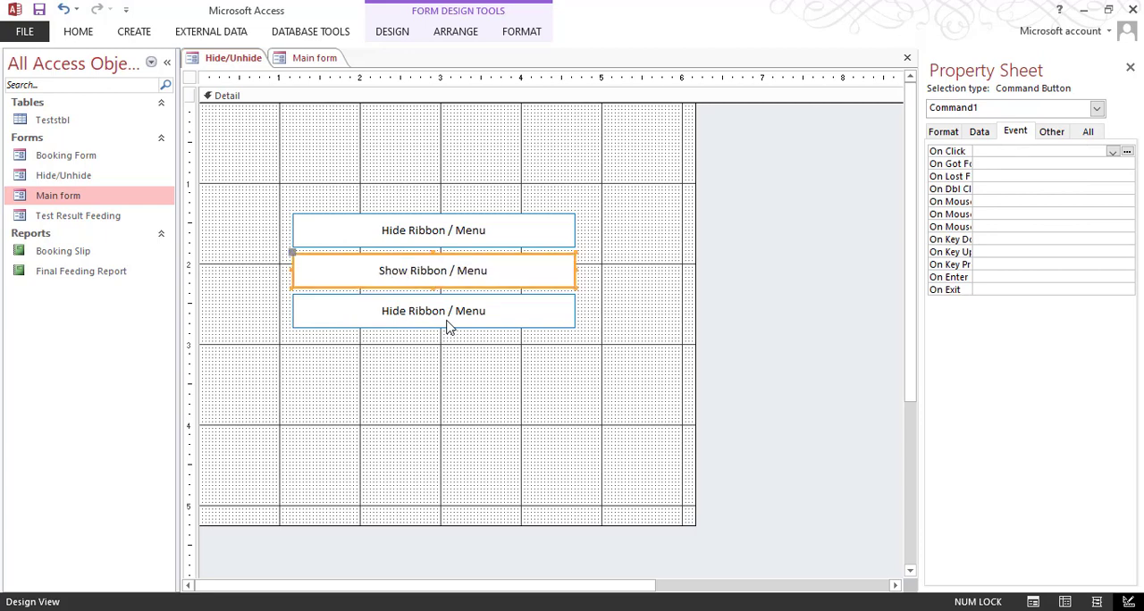
Step: Change the caption of the lowest of the three buttons to "Close"
click(432, 356)
click(440, 230)
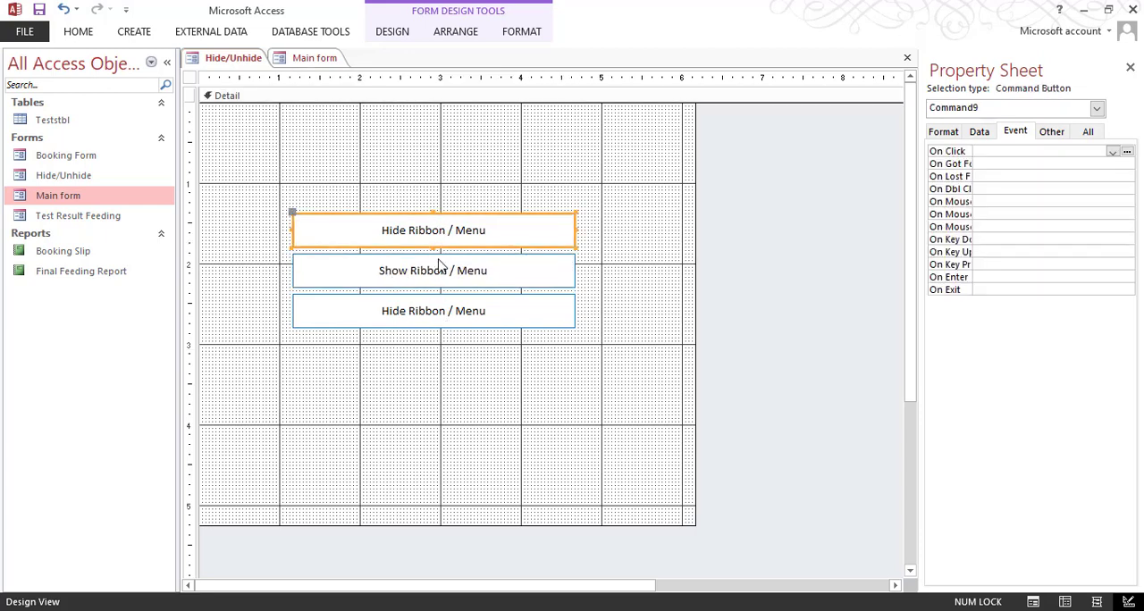
click(440, 273)
click(437, 317)
drag(522, 314, 319, 301)
key(Delete)
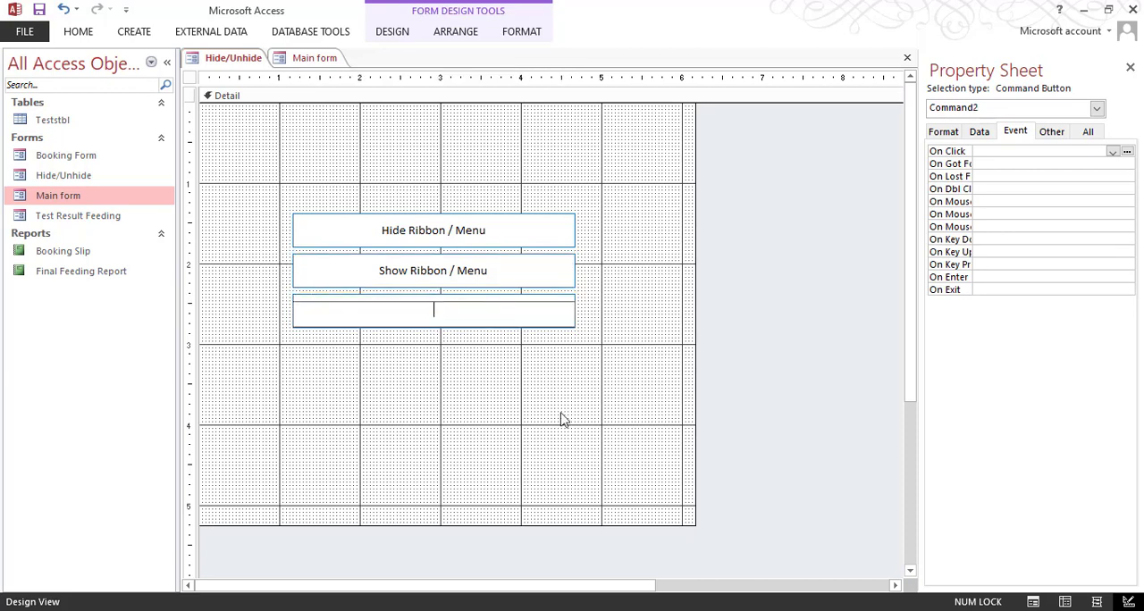
text(CL)
text(lose)
key(Return)
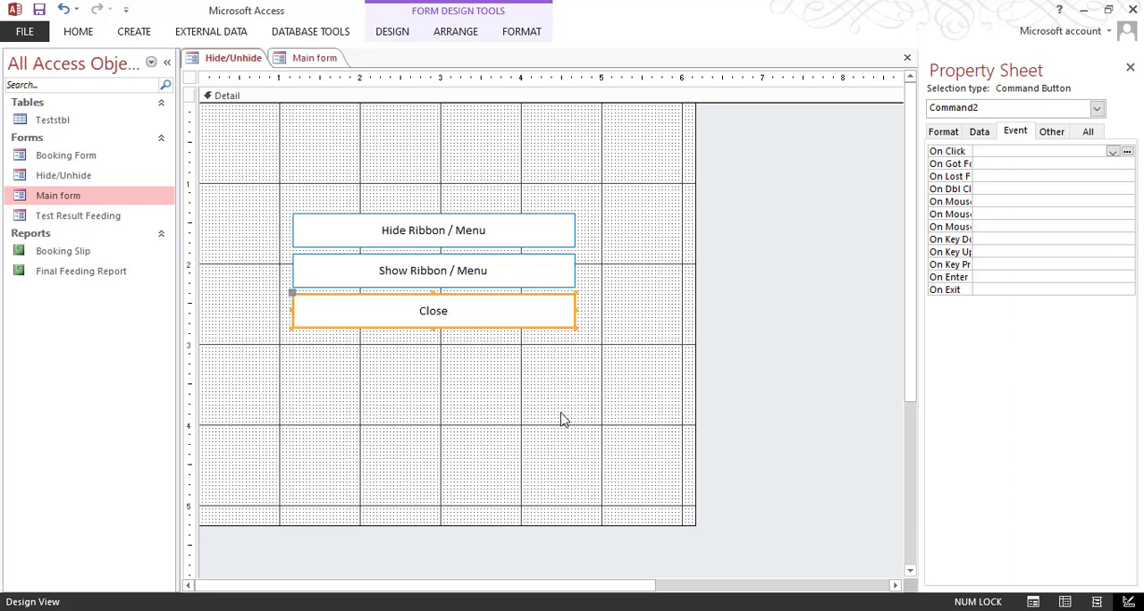
Step: Check the three stacked buttons in Form View and return the form to Design View
click(79, 32)
click(20, 69)
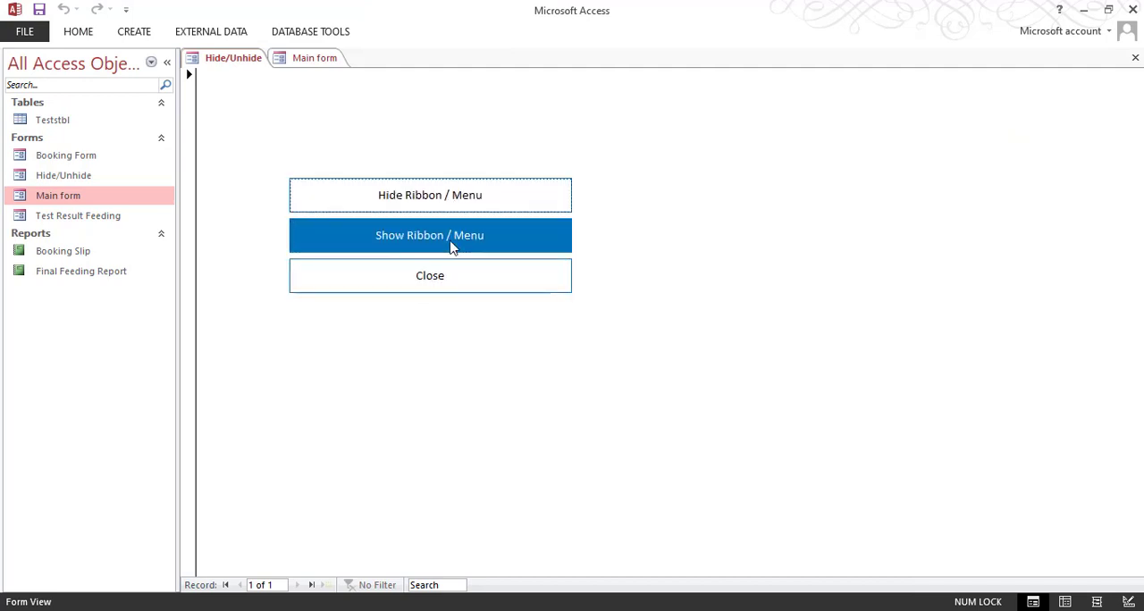
right_click(790, 235)
click(822, 284)
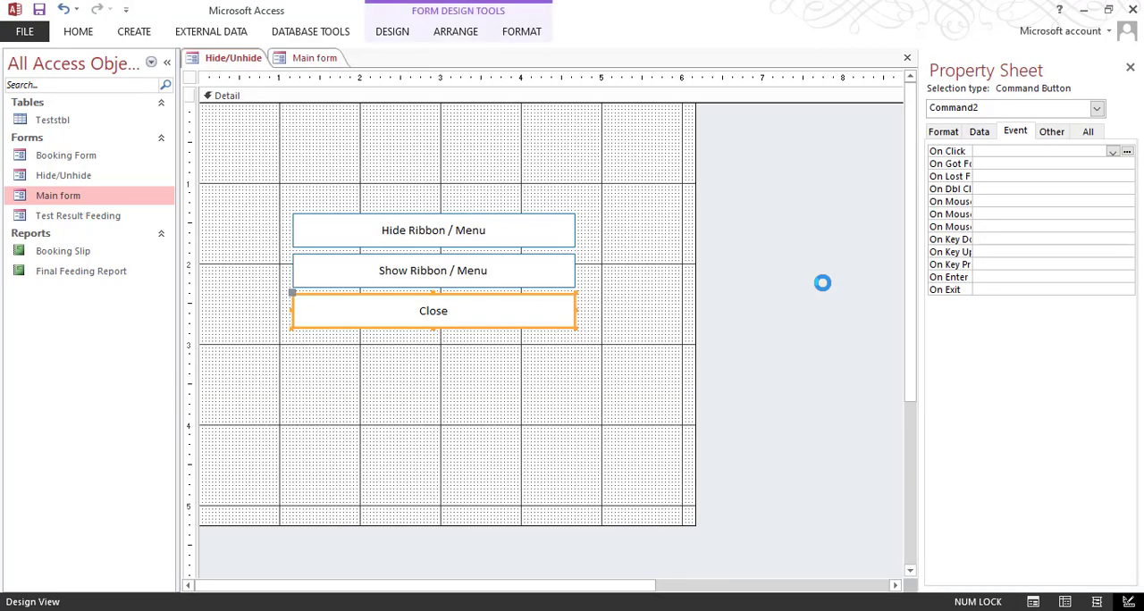
Step: Set the Hide/Unhide form's Pop Up property to Yes and its Navigation Buttons and Record Selectors to No
click(189, 77)
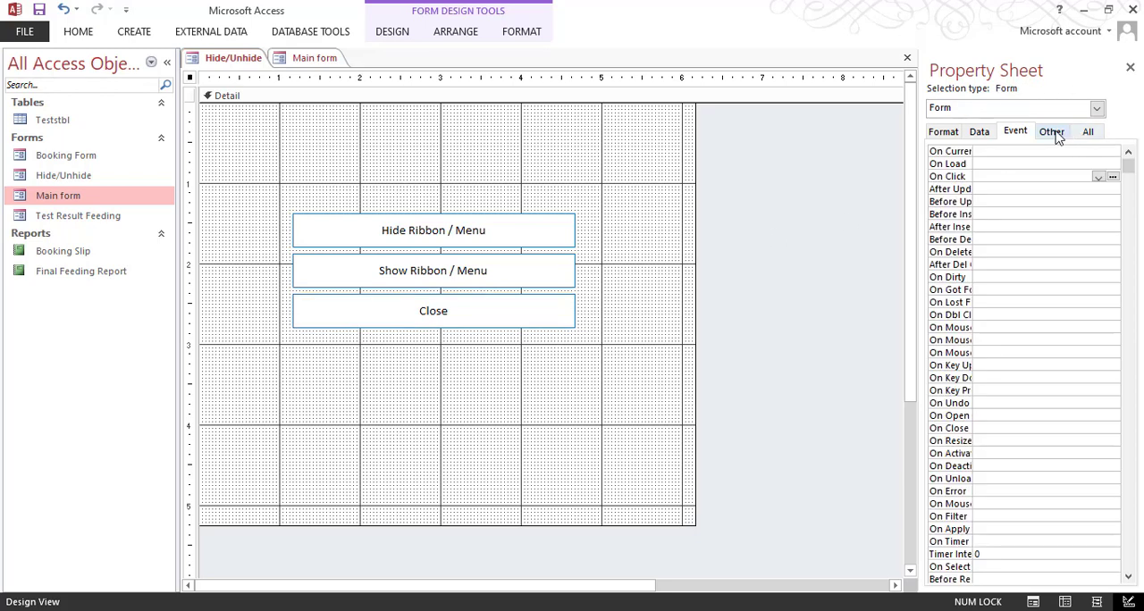
click(1052, 131)
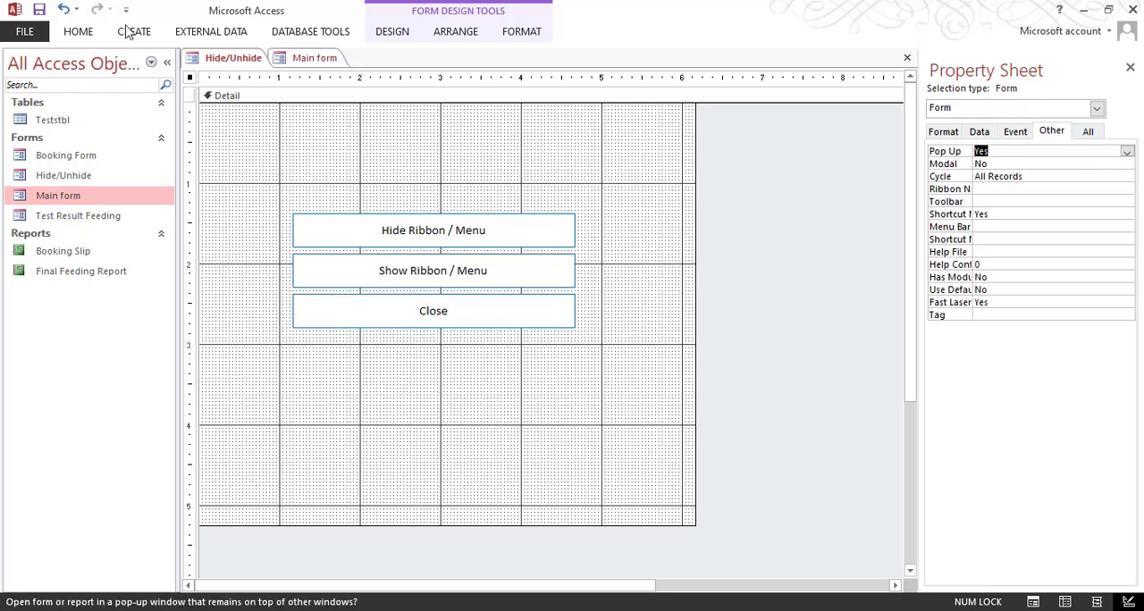
click(942, 131)
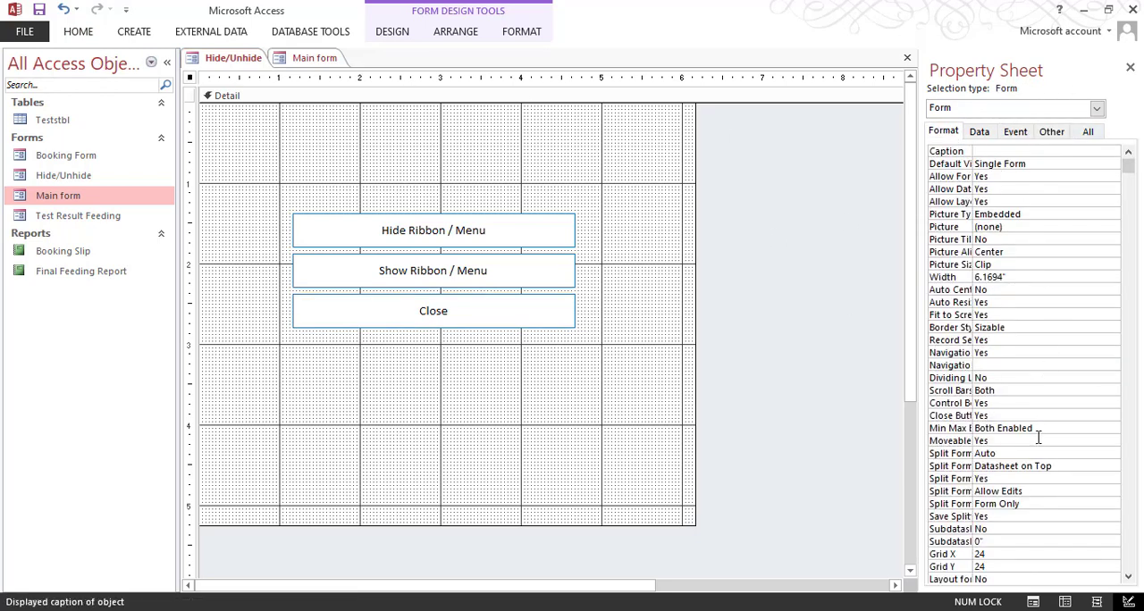
drag(978, 282, 1016, 310)
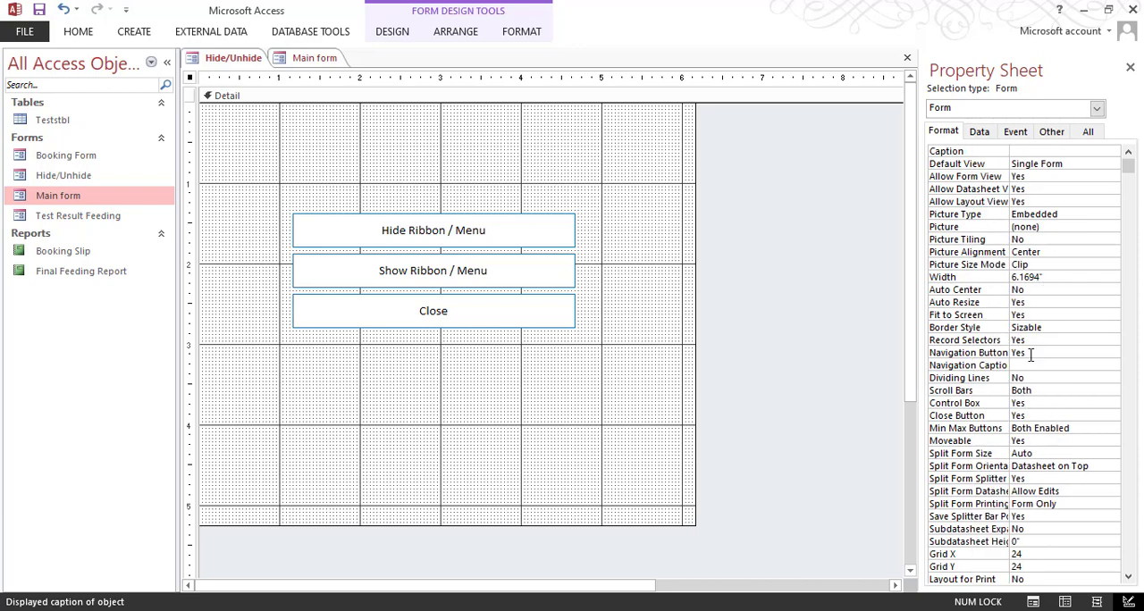
double_click(1031, 353)
double_click(1056, 339)
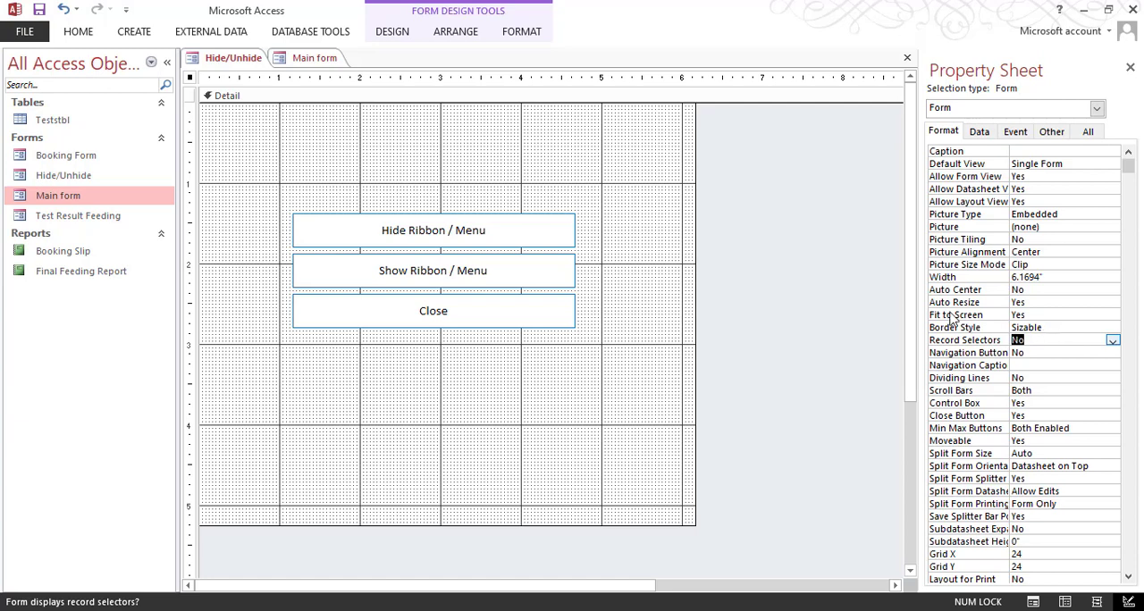
Step: View the Hide/Unhide form as a pop-up window, reposition it, and switch it back to Design View
click(77, 32)
click(21, 85)
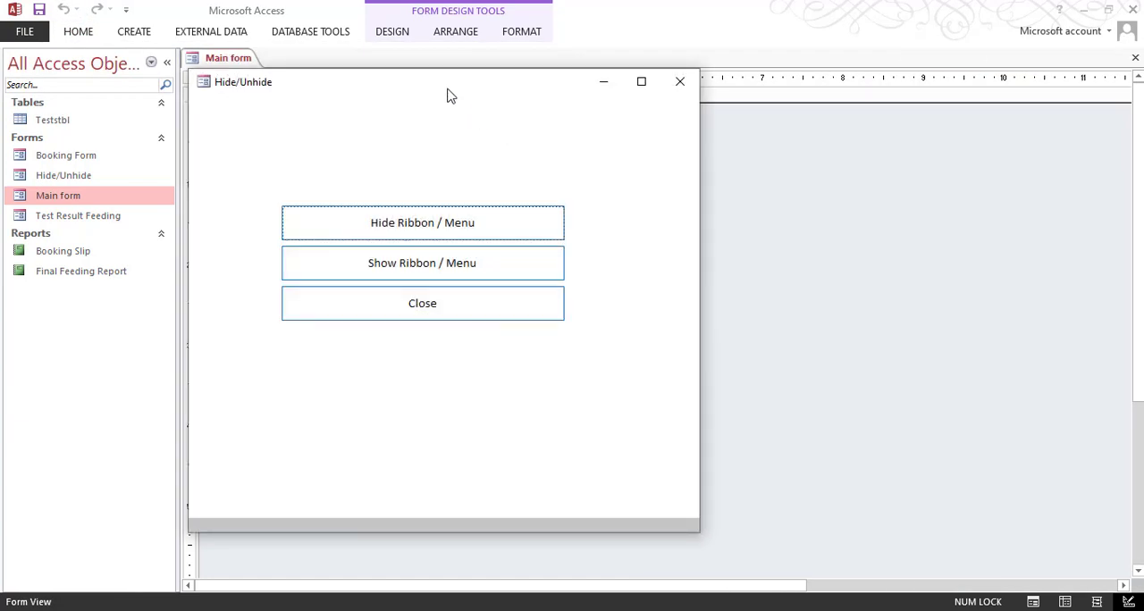
drag(447, 89, 616, 79)
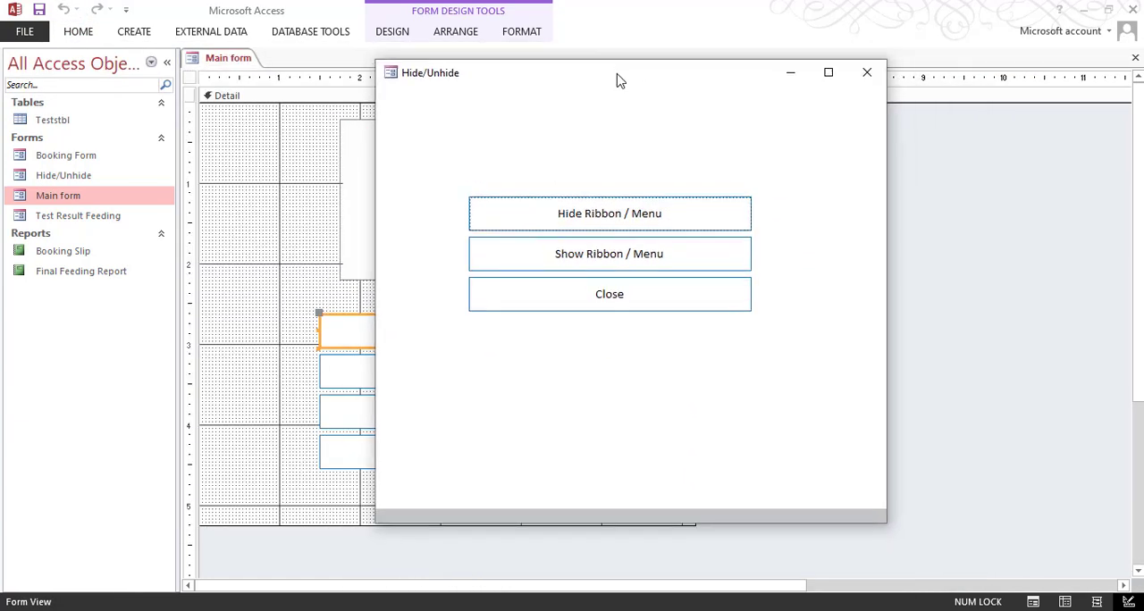
right_click(616, 79)
click(718, 186)
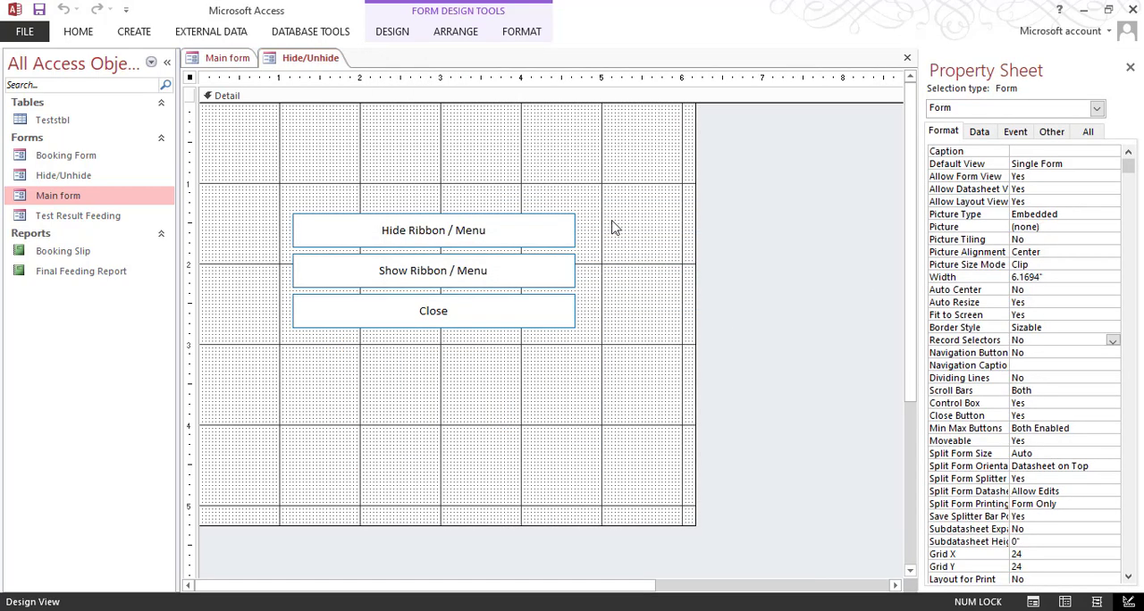
Step: Move the three buttons to 0.4583" from the form's left edge near its top, and shrink the form to about 4.3 by 1.9 inches
drag(614, 227, 301, 320)
drag(427, 276, 361, 192)
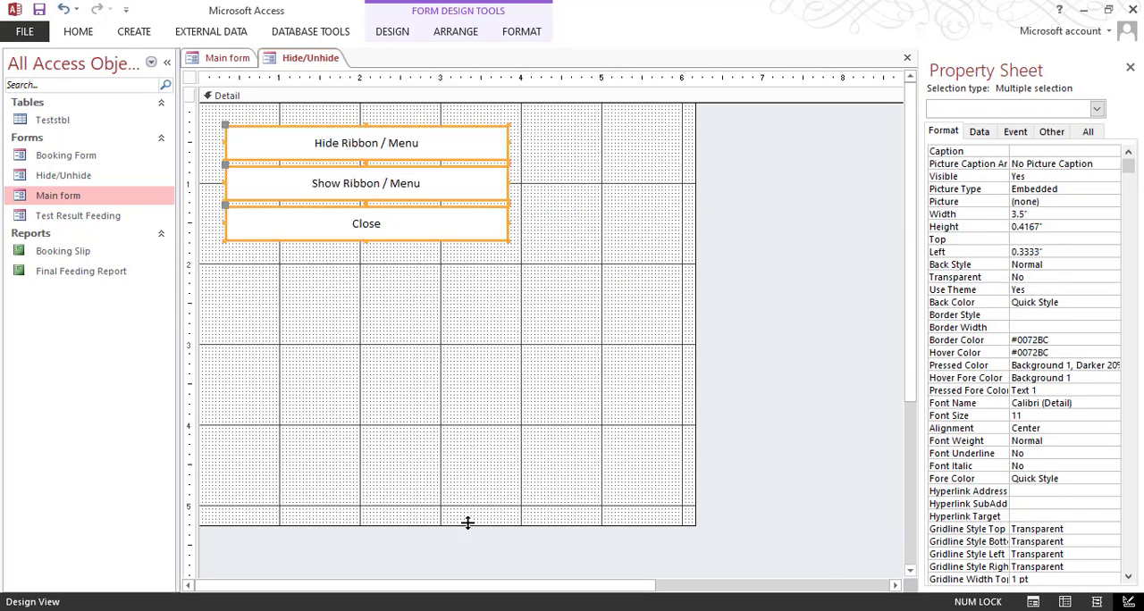
drag(468, 523, 488, 260)
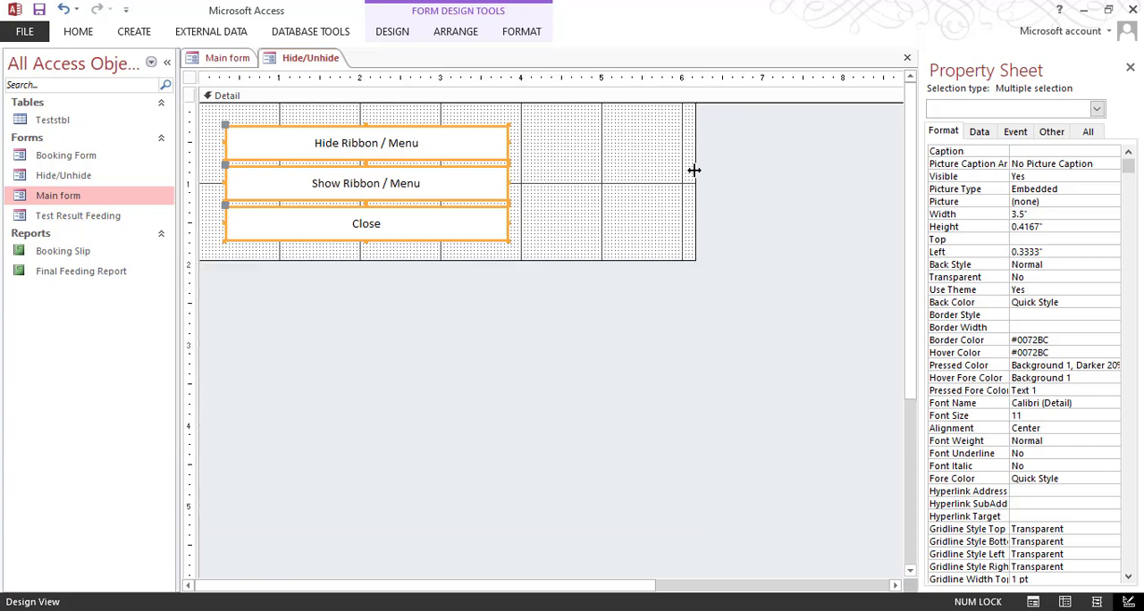
drag(693, 169, 530, 143)
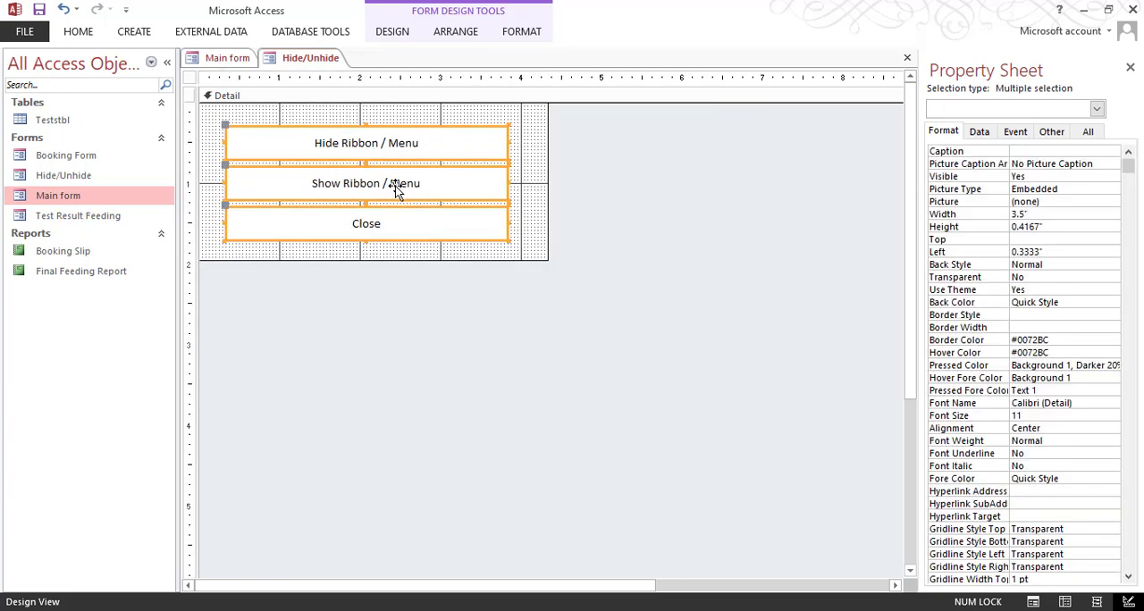
mouse_move(395, 186)
mouse_down()
mouse_move(388, 170)
mouse_move(405, 179)
mouse_up()
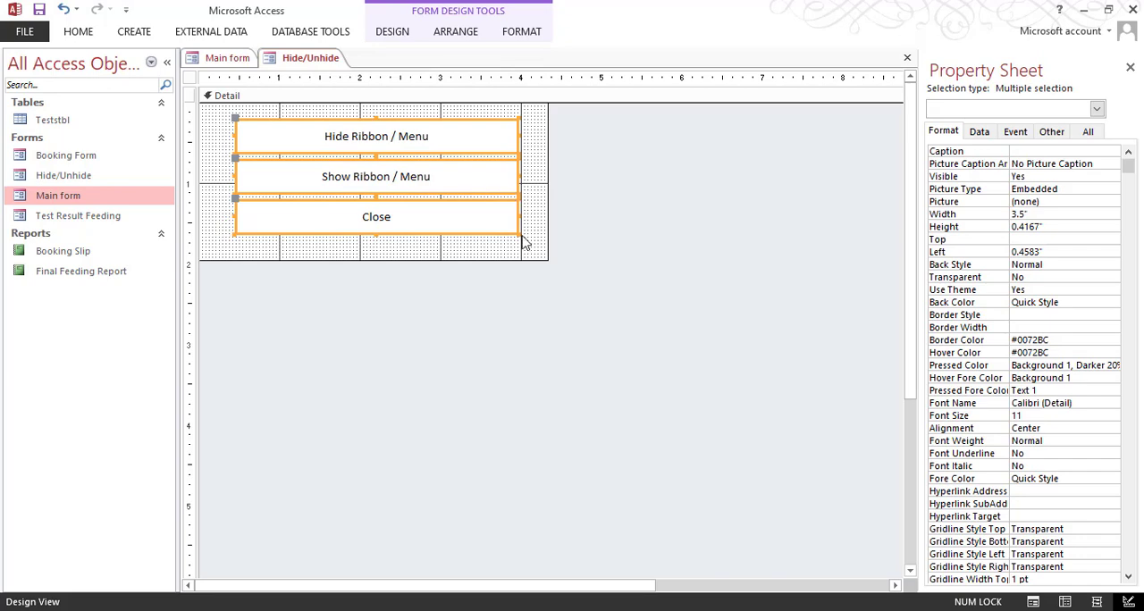
drag(474, 257, 538, 251)
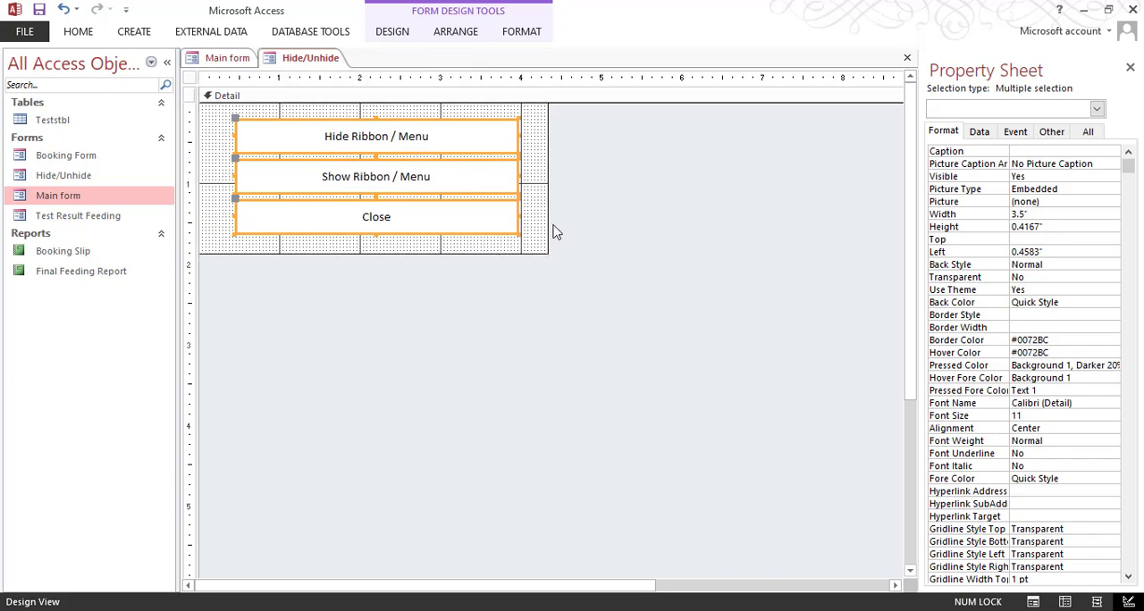
Step: Preview the resized Hide/Unhide pop-up beside Main form and close it
click(134, 31)
click(77, 31)
click(21, 64)
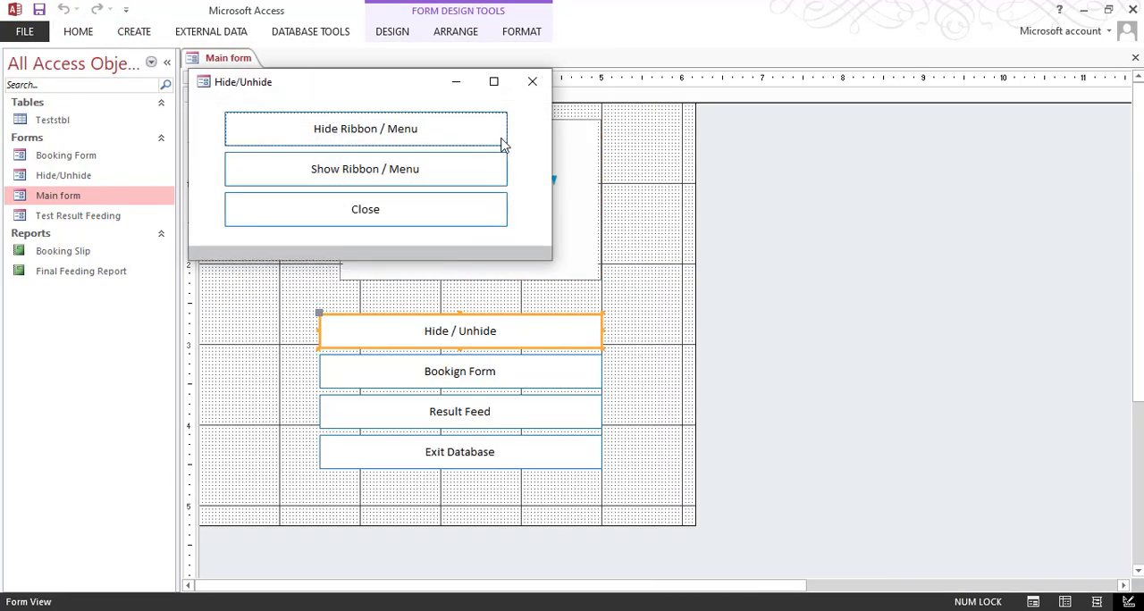
drag(417, 84, 890, 147)
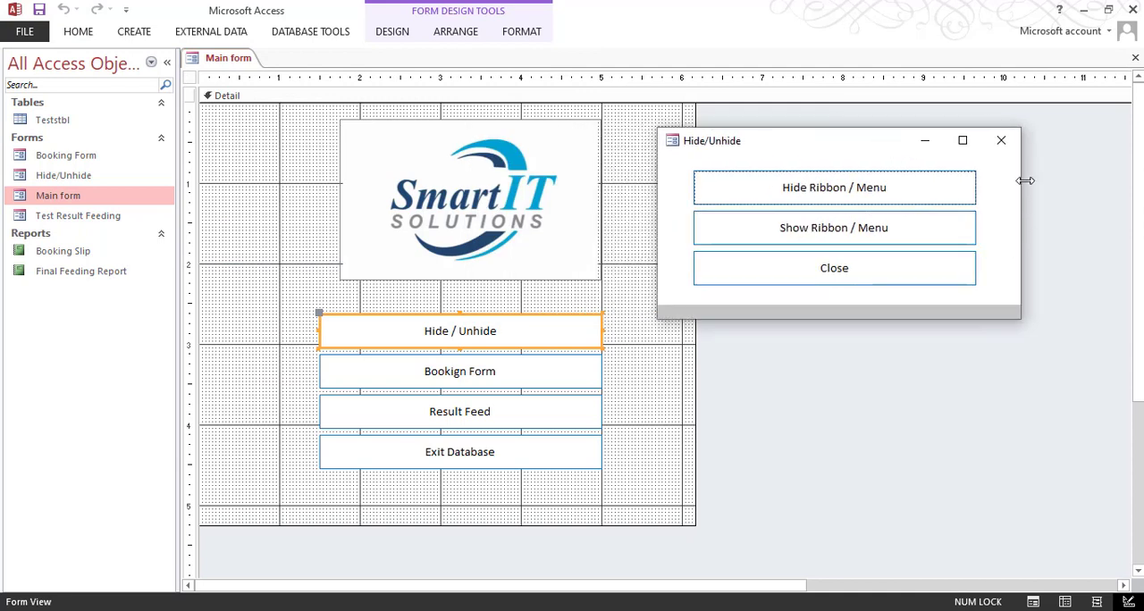
click(1002, 143)
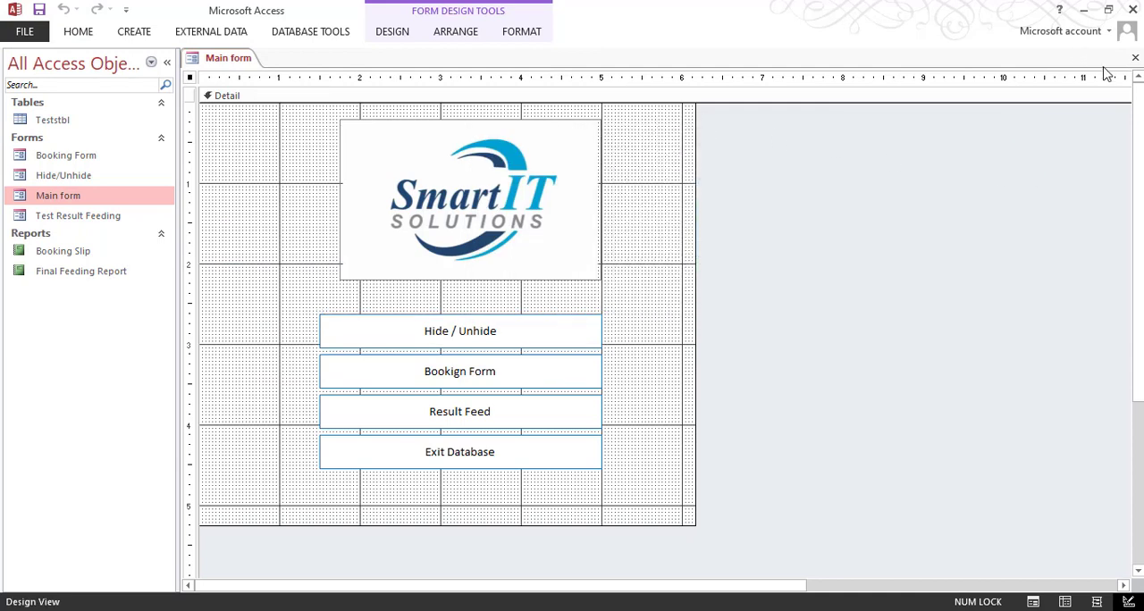
Step: Reopen Main form in Form View, test its Hide / Unhide button, and close the form it opens
click(1134, 57)
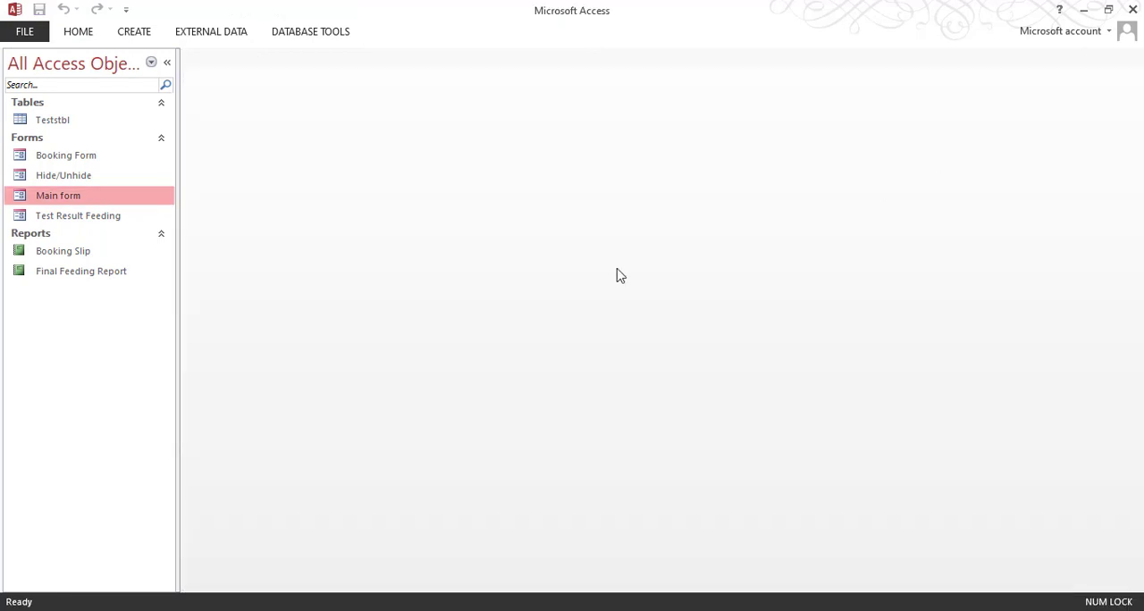
double_click(113, 197)
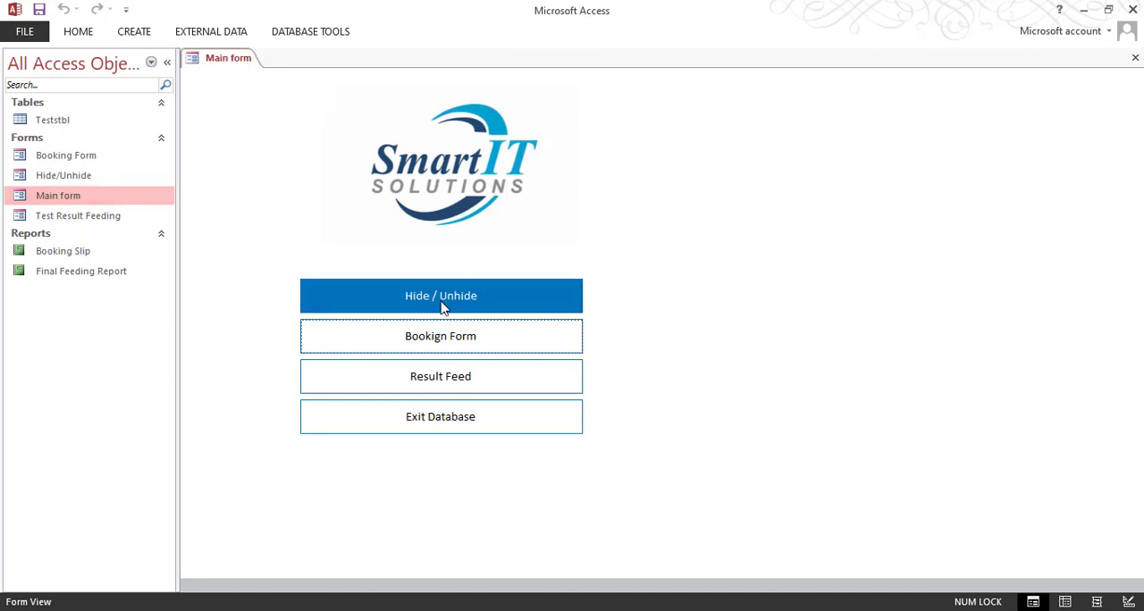
key(Return)
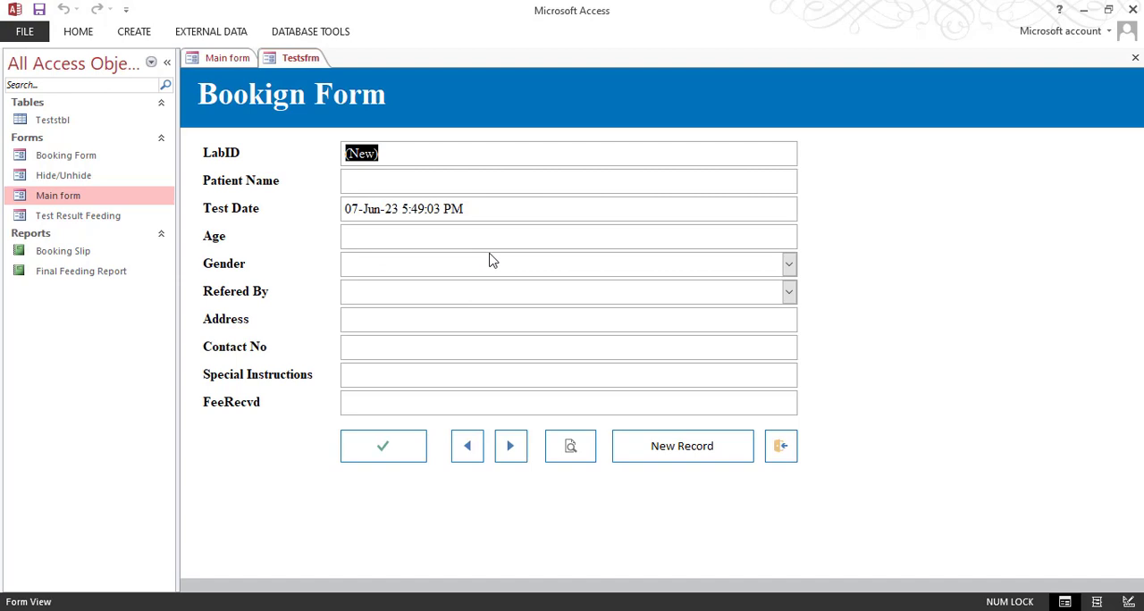
click(1135, 58)
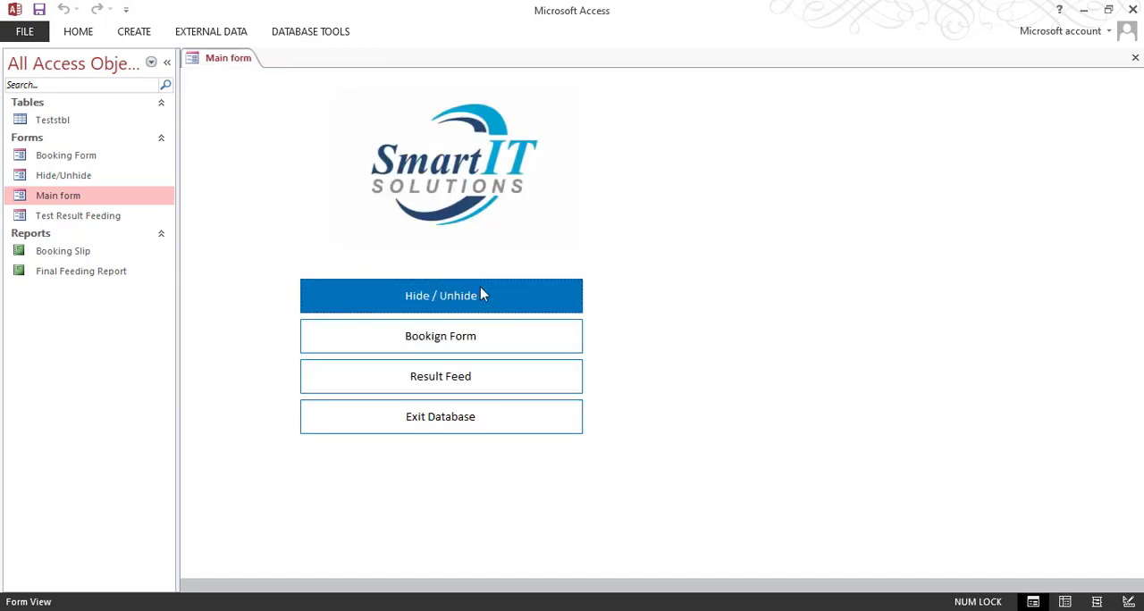
Step: In Main form's design, open the Hide / Unhide button's On Click macro and delete its GoToRecord action
right_click(612, 224)
click(679, 270)
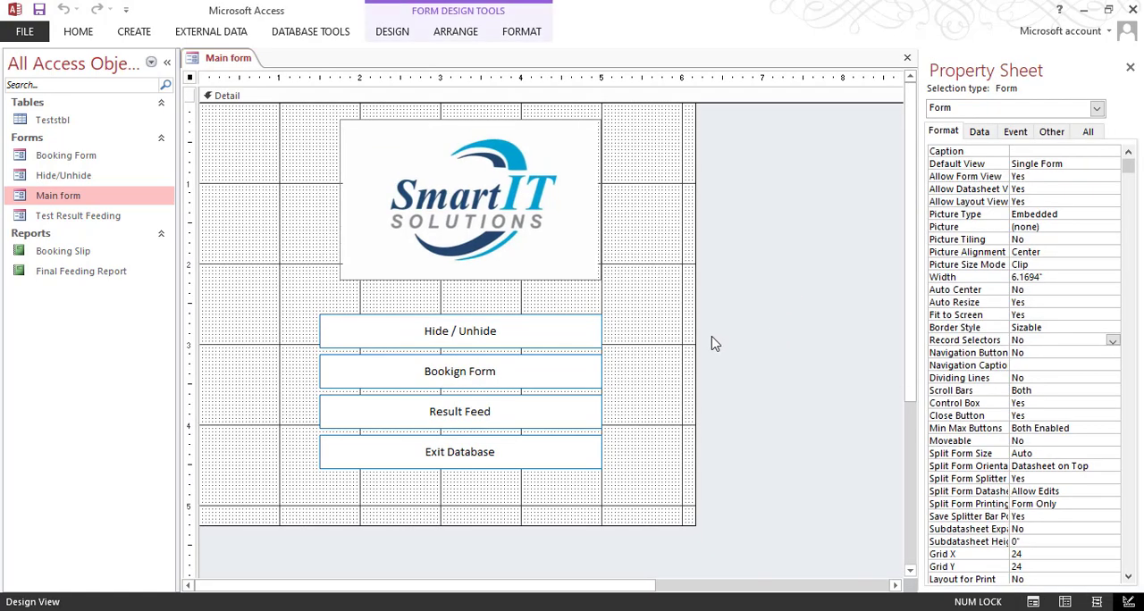
click(440, 334)
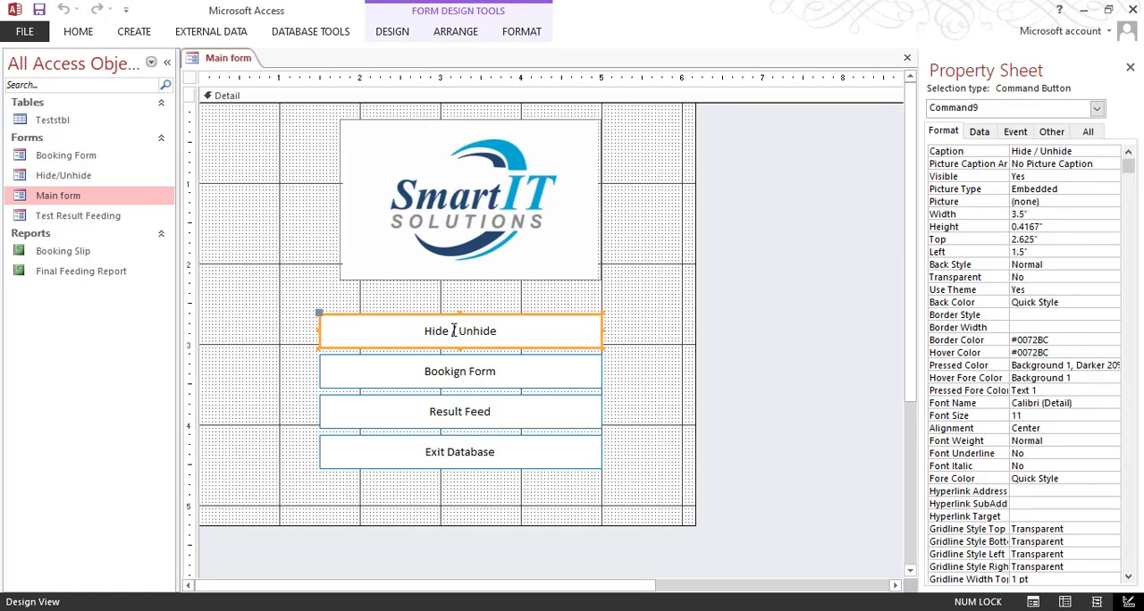
click(1015, 131)
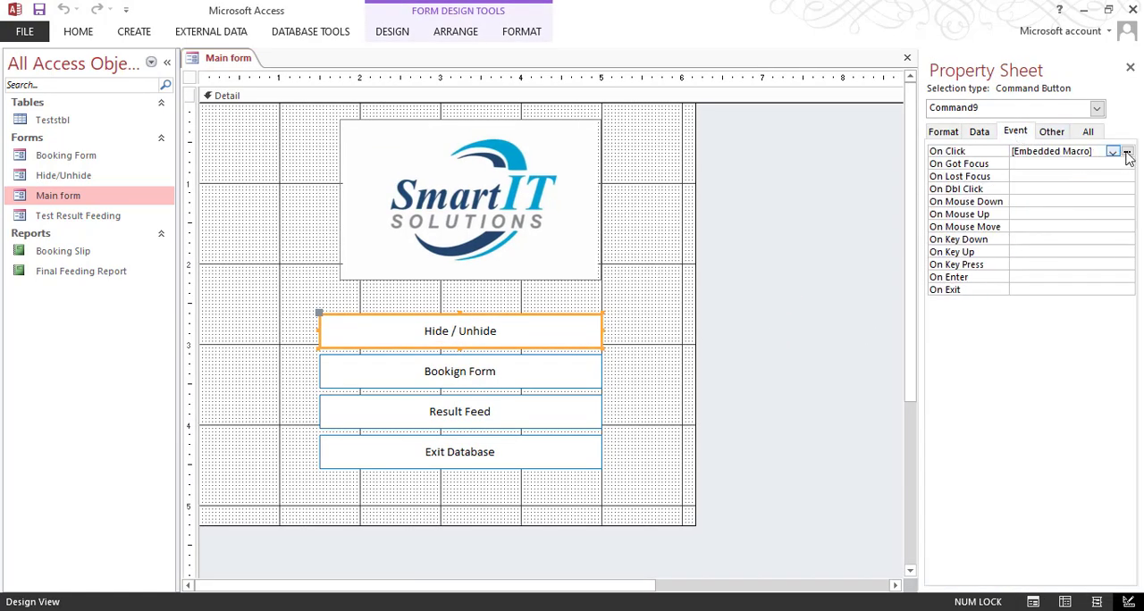
click(1127, 151)
click(210, 371)
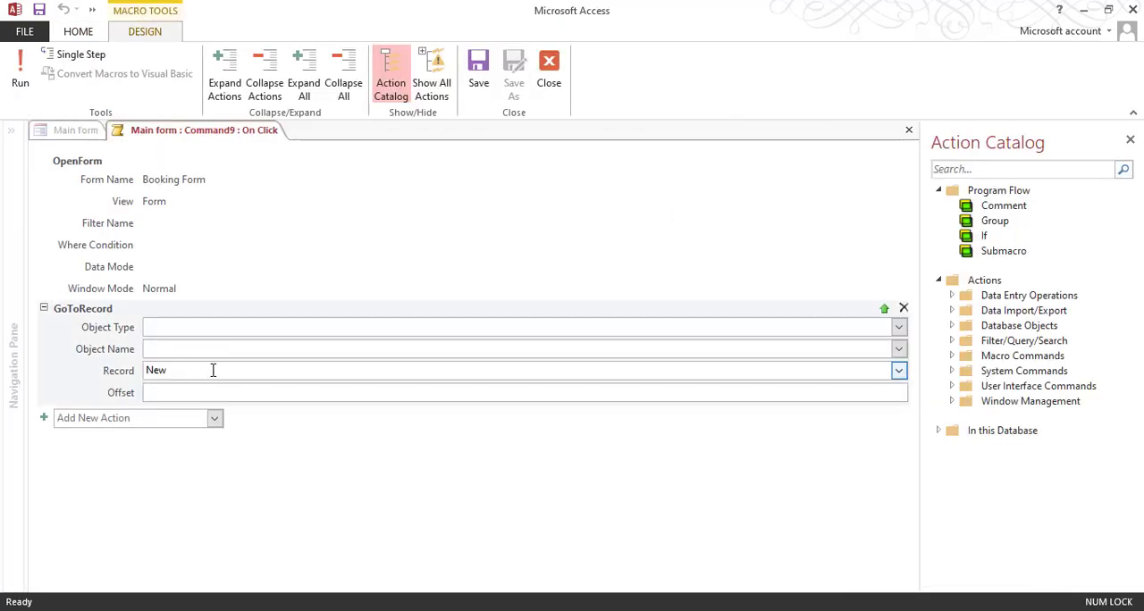
click(903, 307)
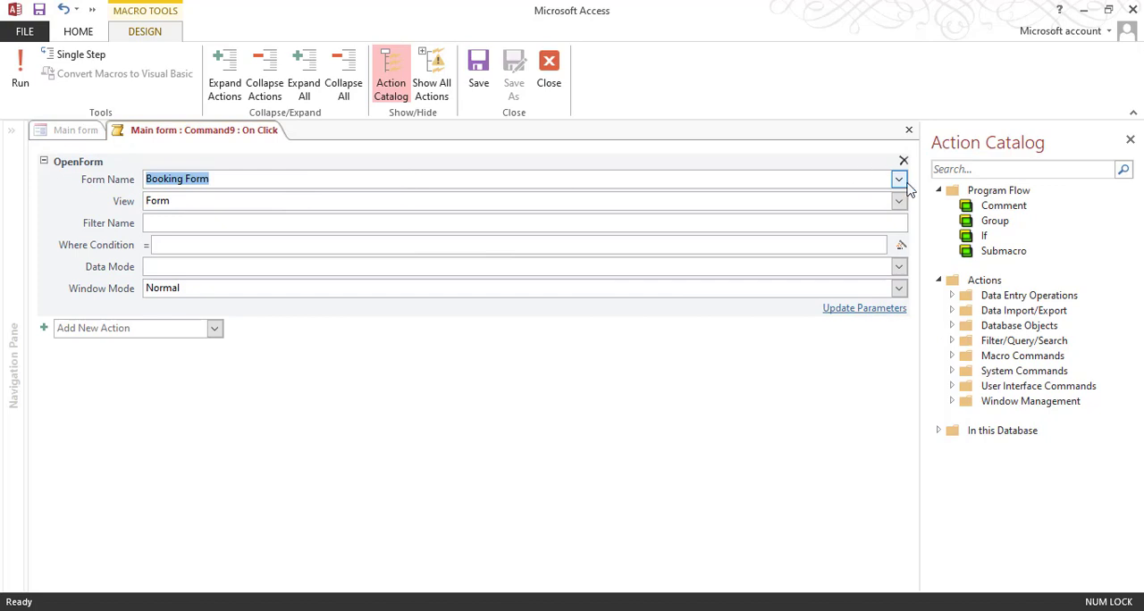
Step: Set the OpenForm action's form name to Hide/Unhide and close the macro
click(898, 178)
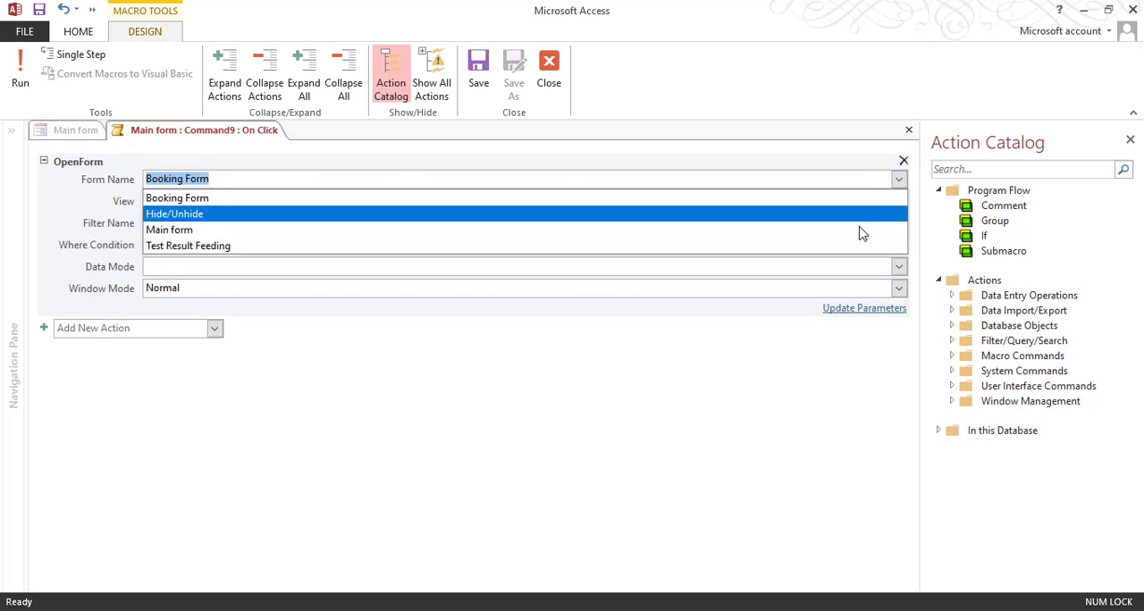
click(824, 217)
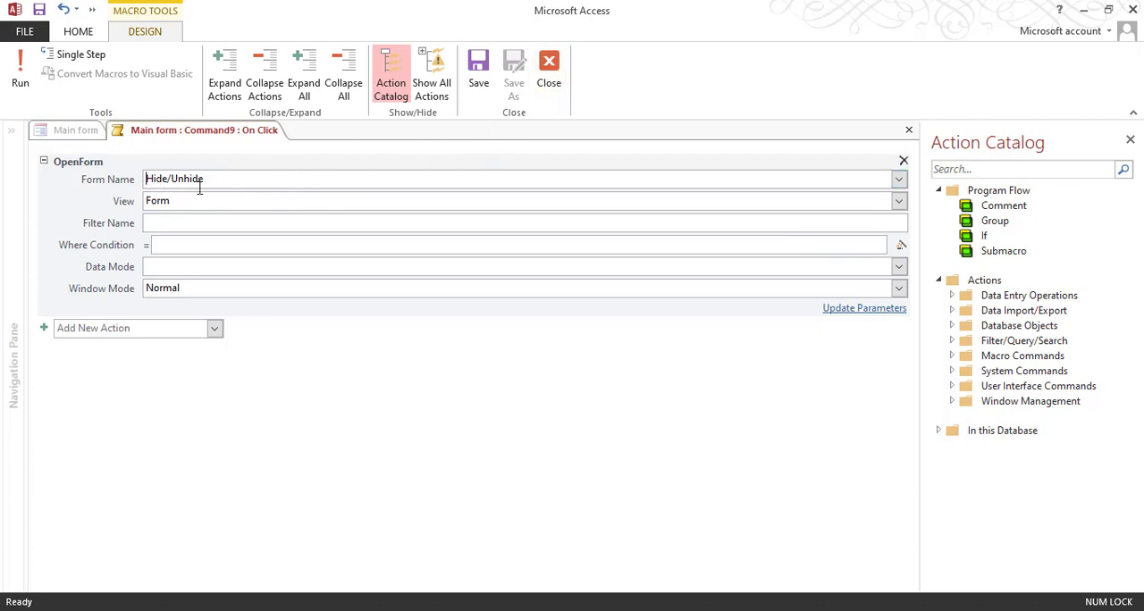
click(86, 179)
click(559, 75)
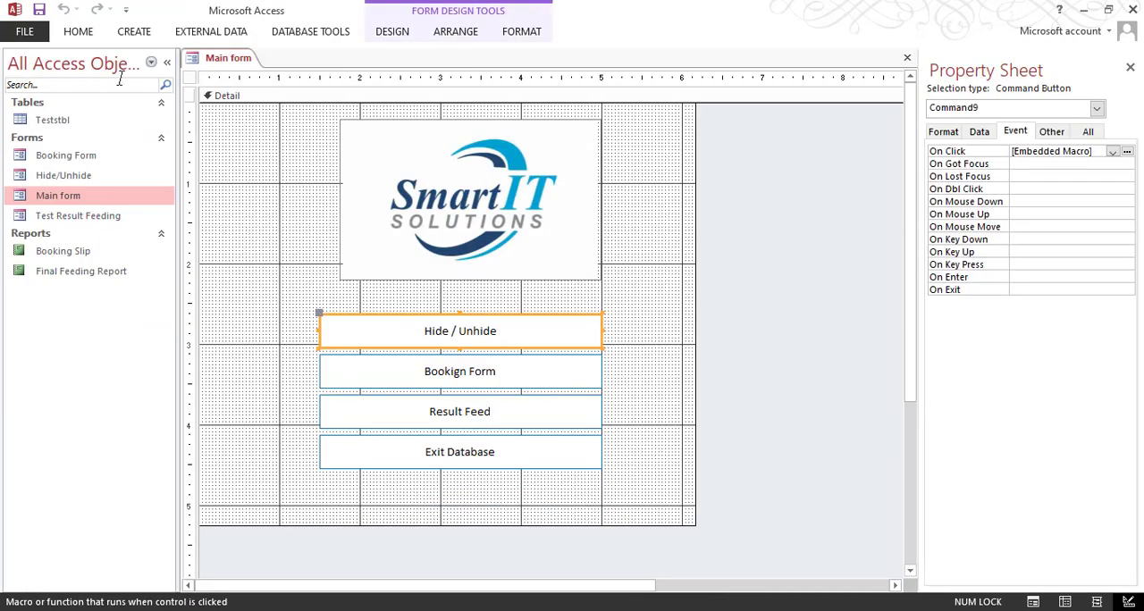
Step: Show Main form in Form View, test its Hide / Unhide button, and close both the pop-up and Main form
click(80, 33)
click(16, 67)
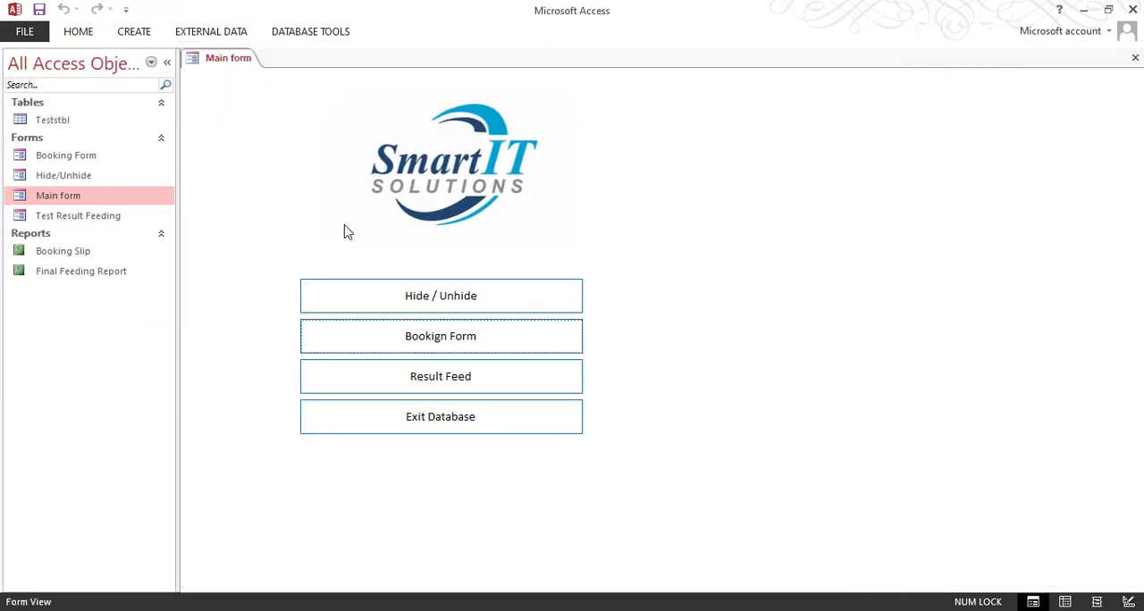
click(474, 304)
drag(375, 104, 823, 207)
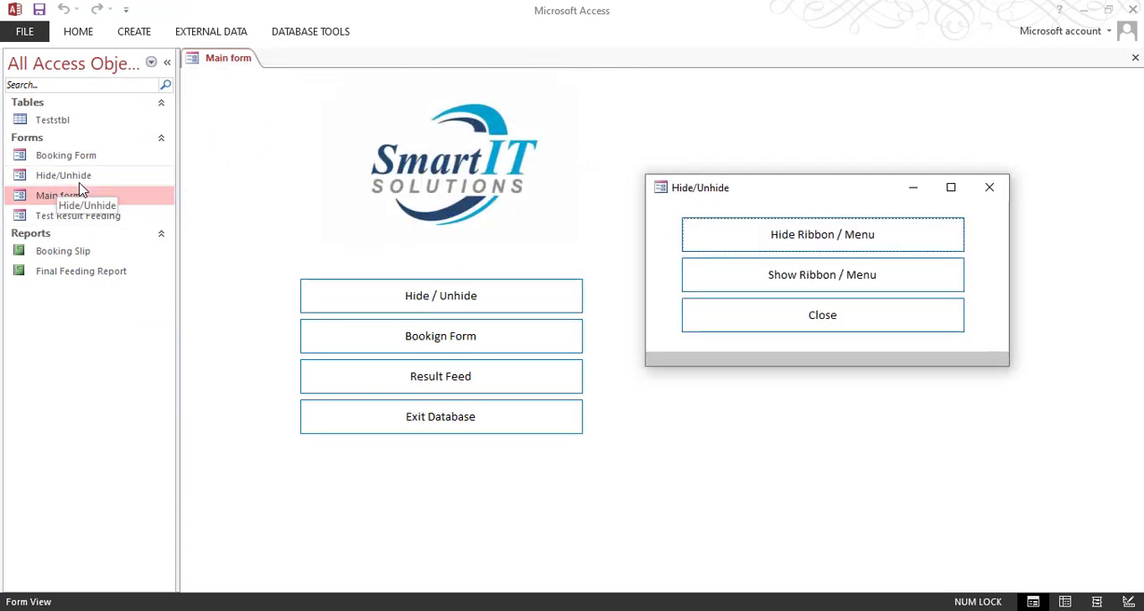
click(989, 189)
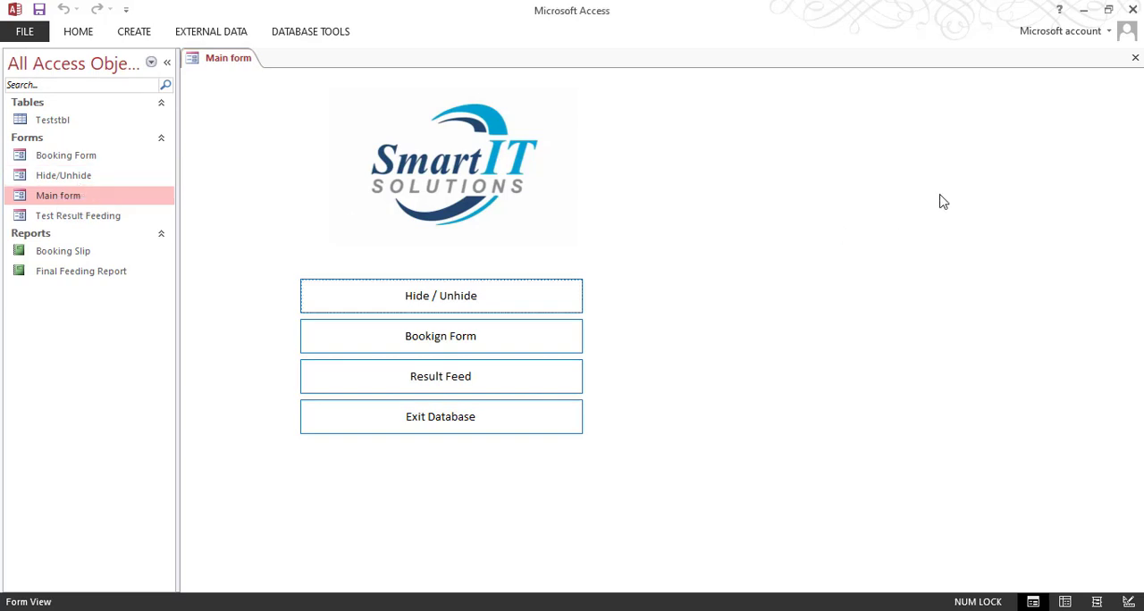
click(1135, 57)
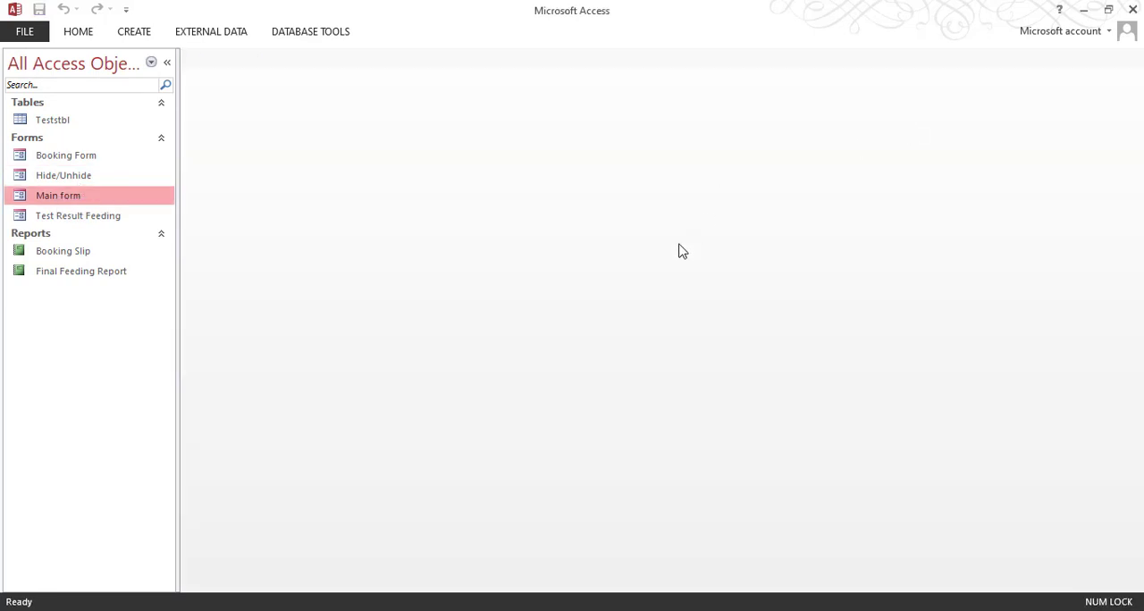
Step: Open the Hide/Unhide form on its own and try its Show Ribbon / Menu and Close buttons
double_click(125, 176)
drag(365, 93, 626, 257)
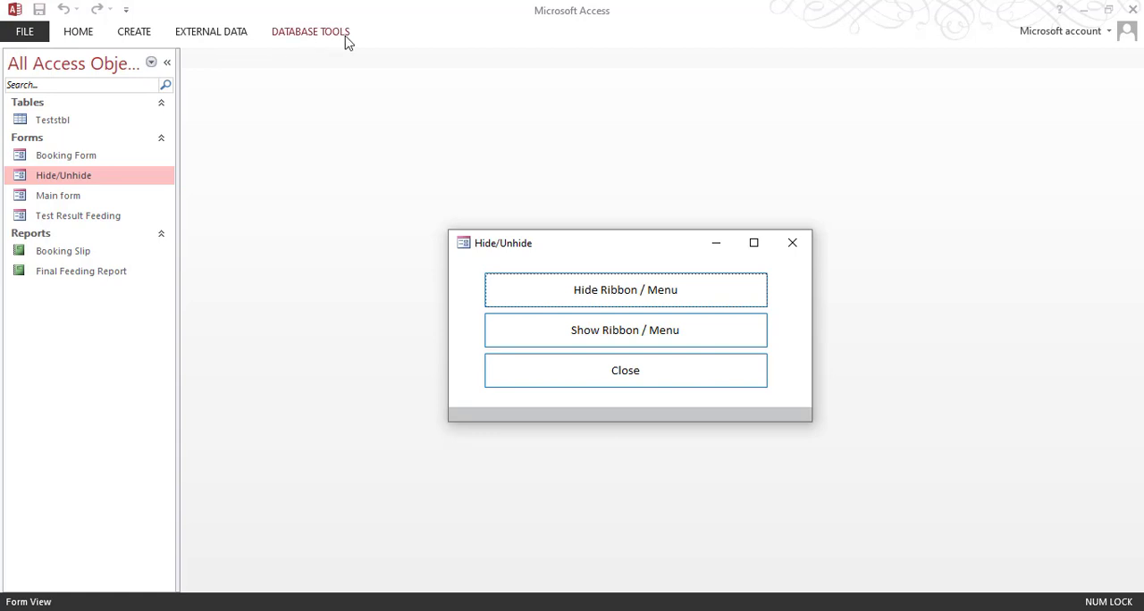
click(616, 340)
click(625, 370)
drag(557, 230, 575, 191)
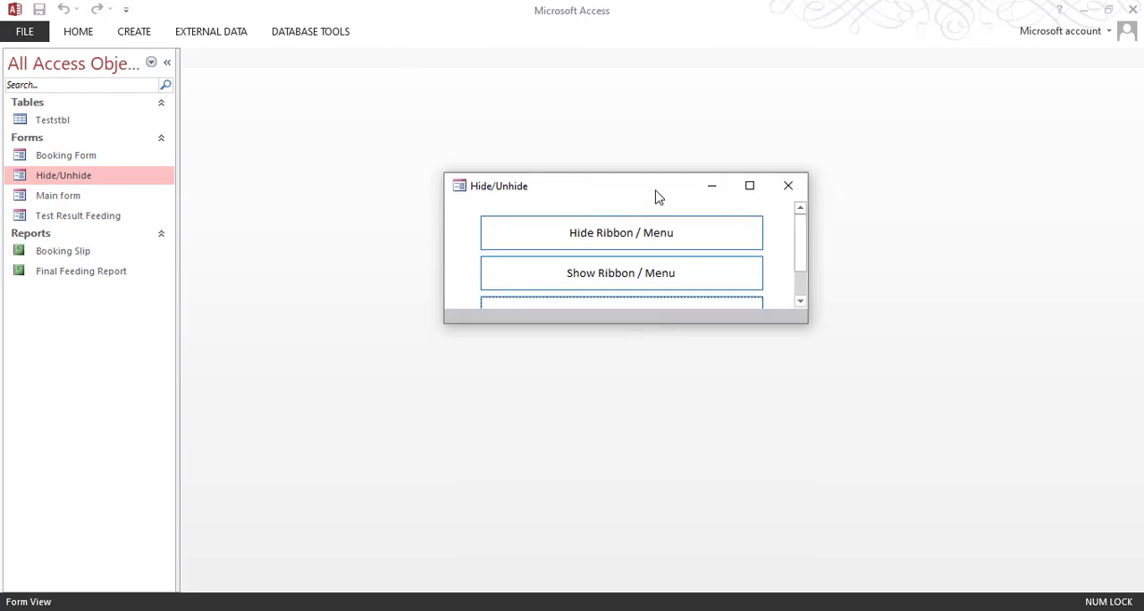
drag(654, 172, 730, 200)
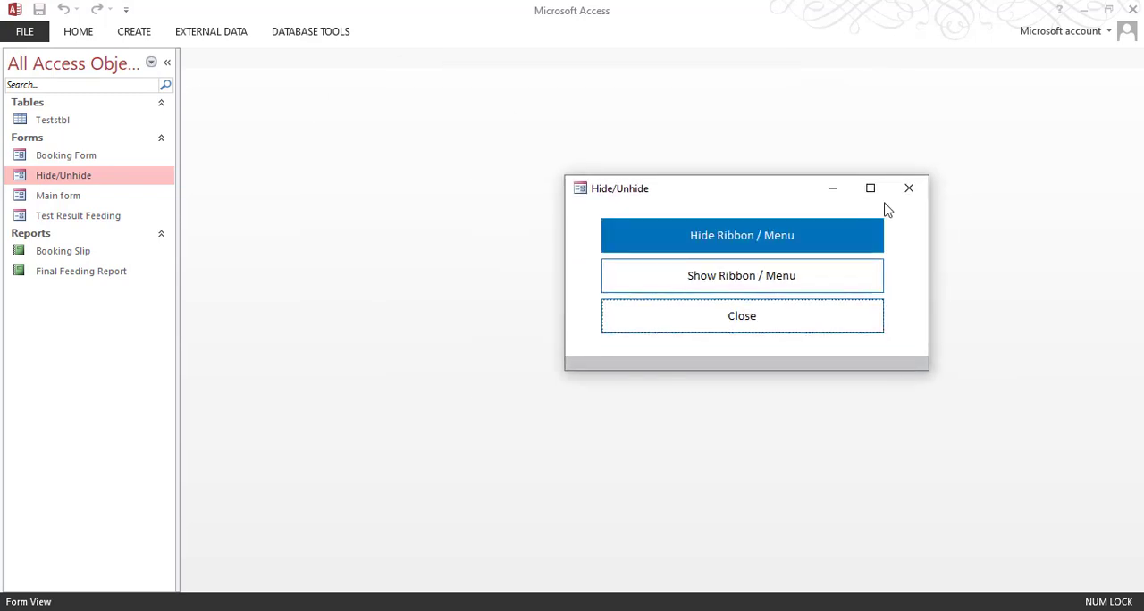
Step: In the Hide/Unhide form's design, assign an event procedure to the Hide Ribbon / Menu button's On Click event and open its code
right_click(734, 189)
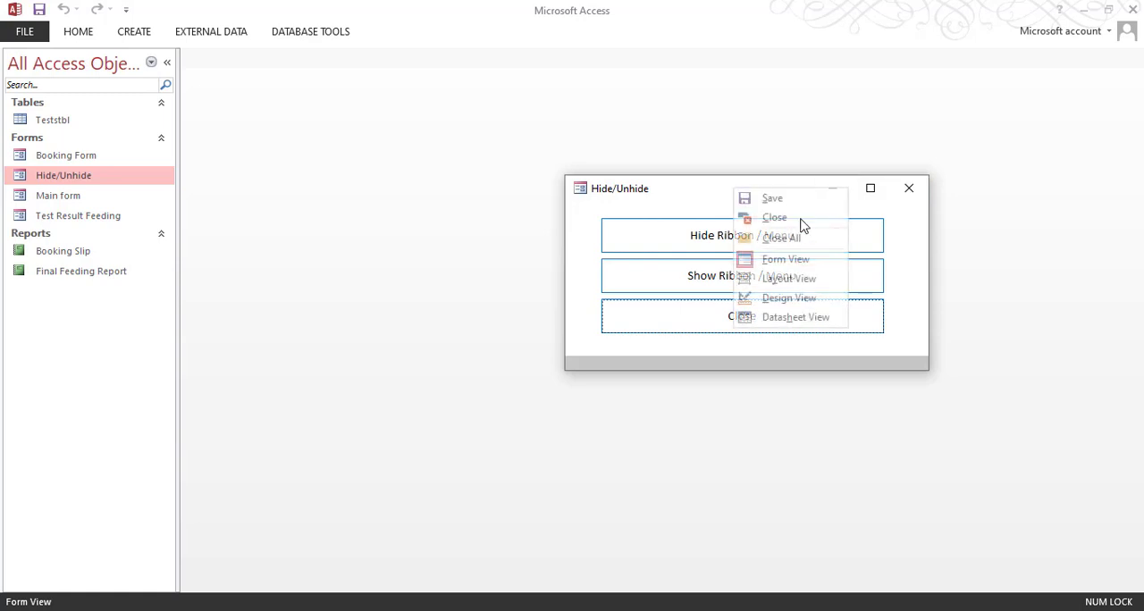
click(790, 300)
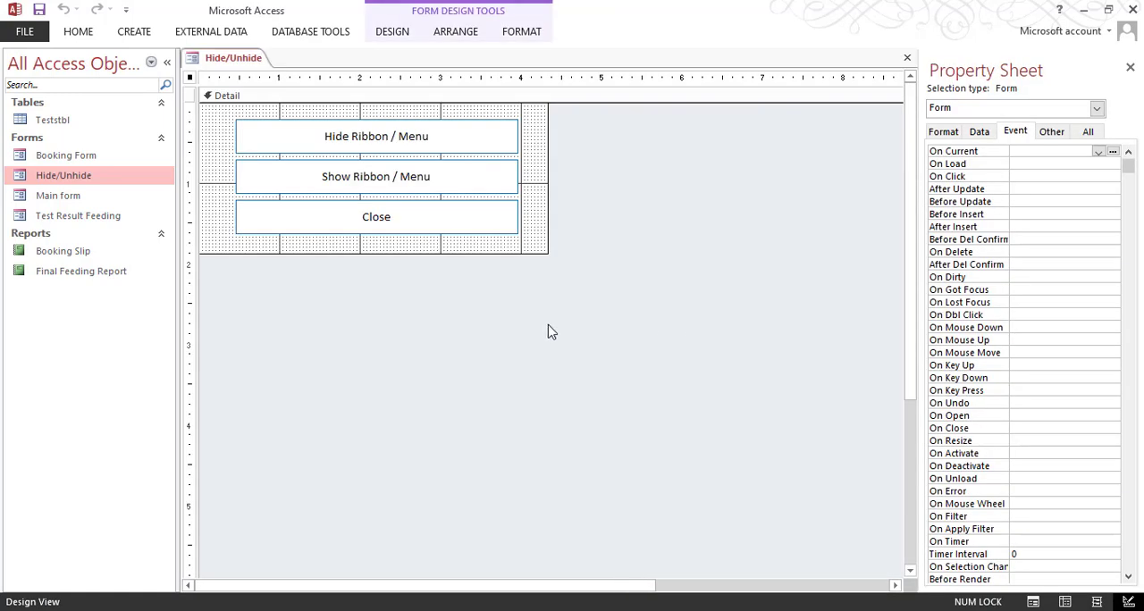
click(405, 149)
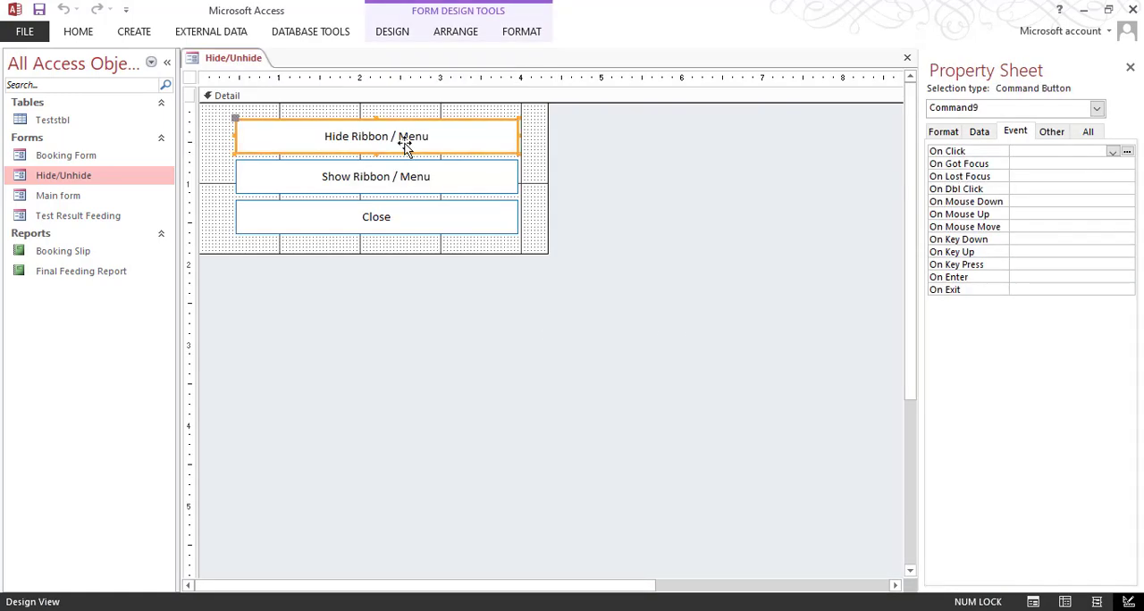
click(1126, 152)
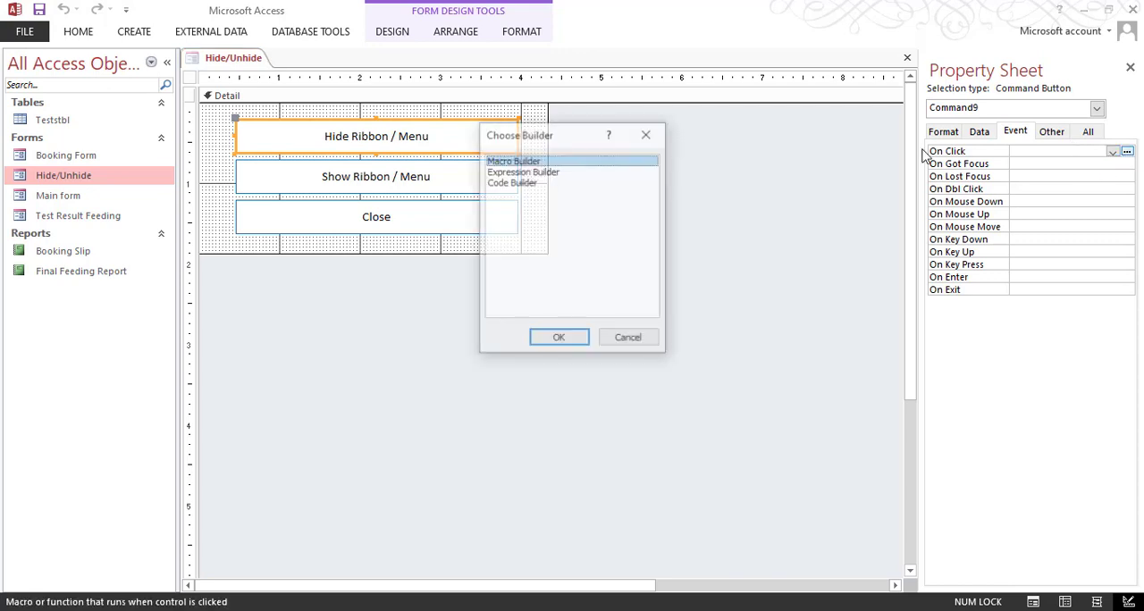
click(647, 135)
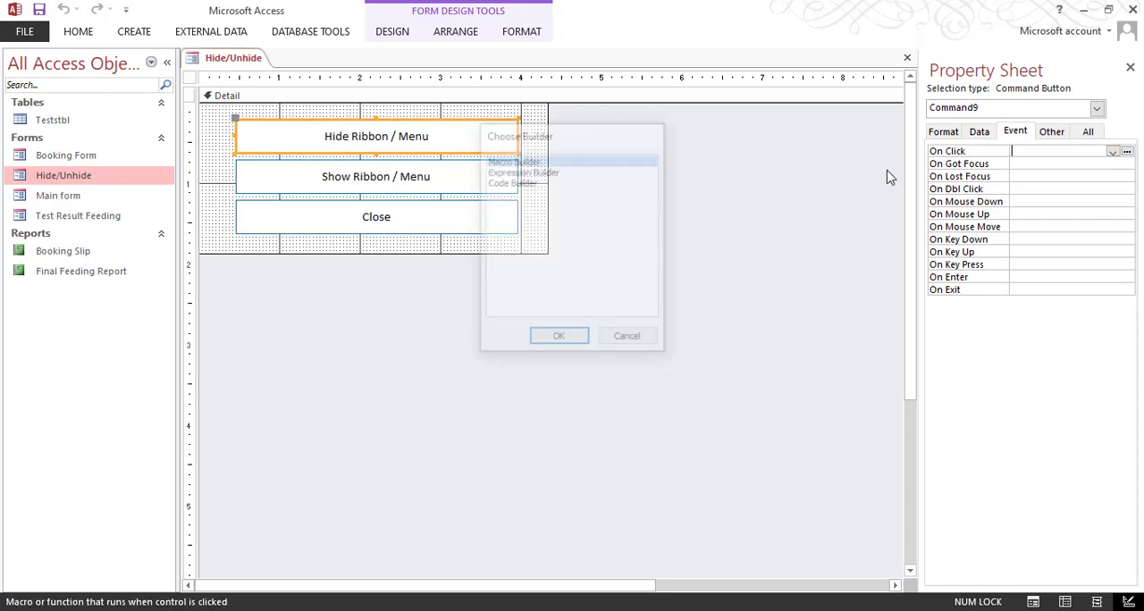
click(1112, 152)
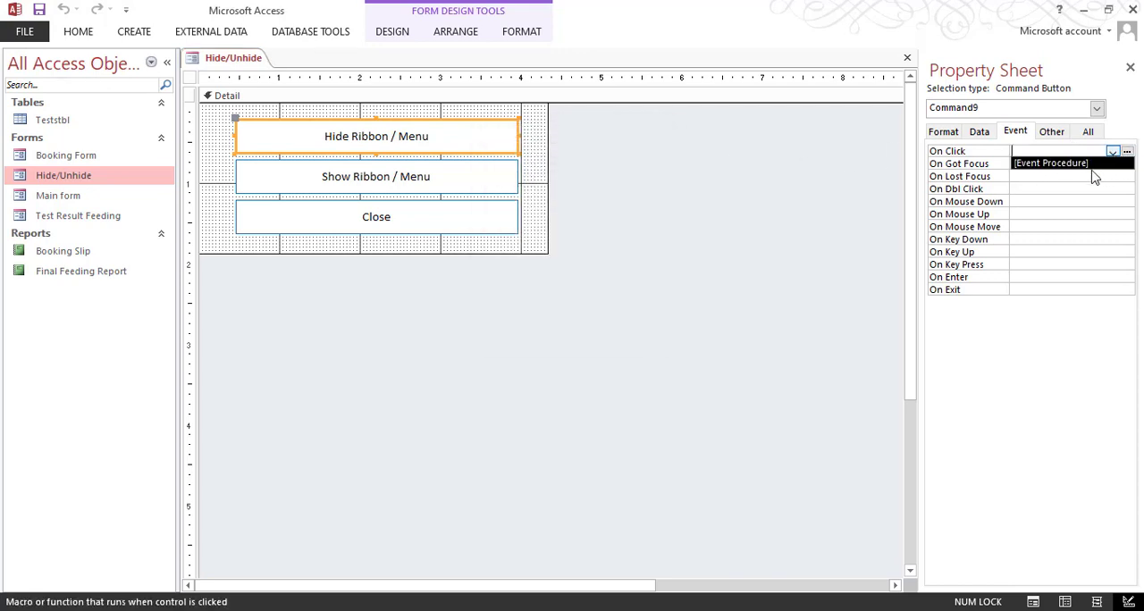
click(1096, 164)
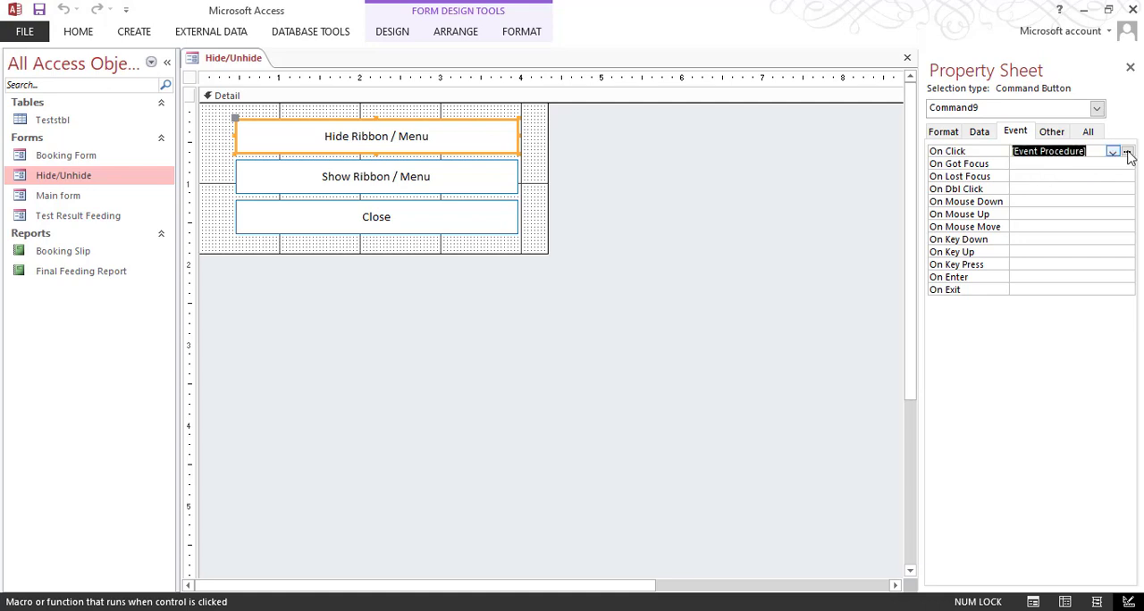
click(1128, 153)
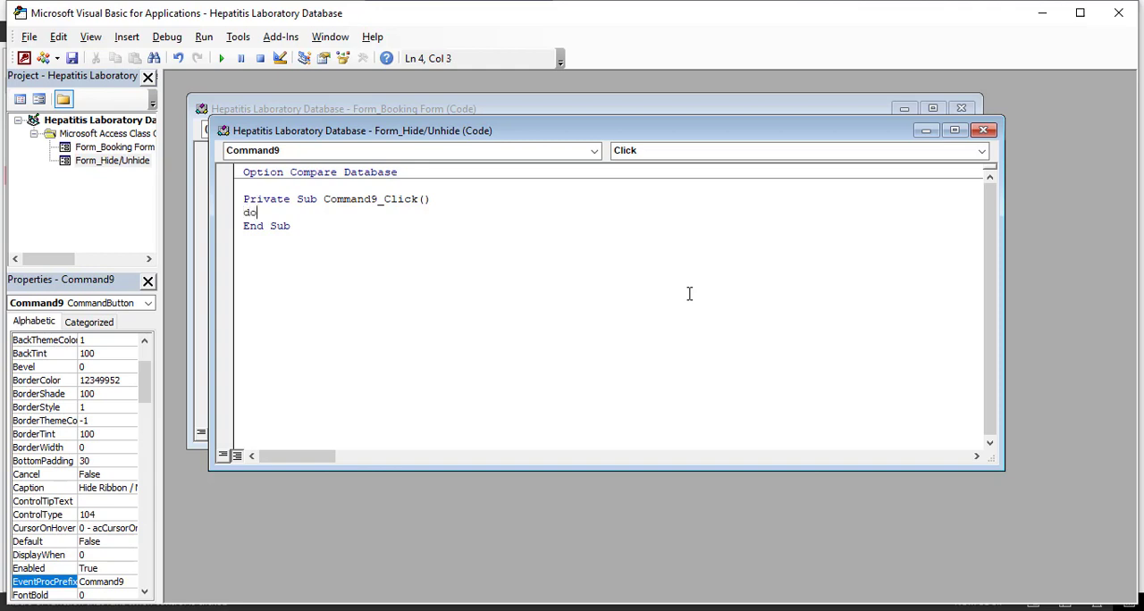
Step: Write DoCmd.ShowToolbar "Ribbon", acToolbarNo in the Command9_Click procedure, save it, and close the code editor
text(md)
text(.)
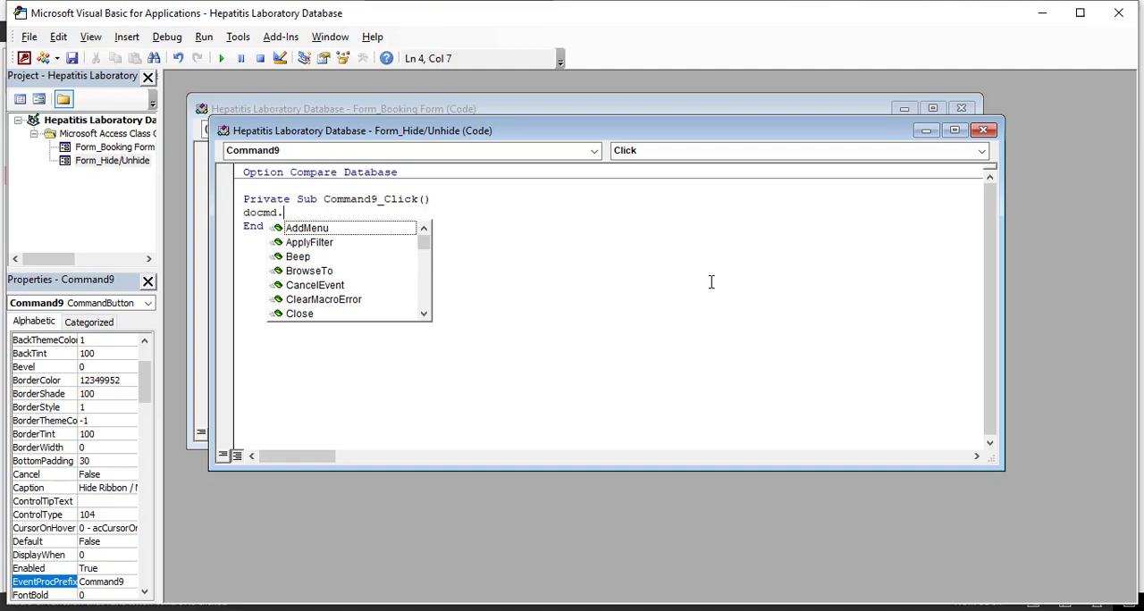
text(show)
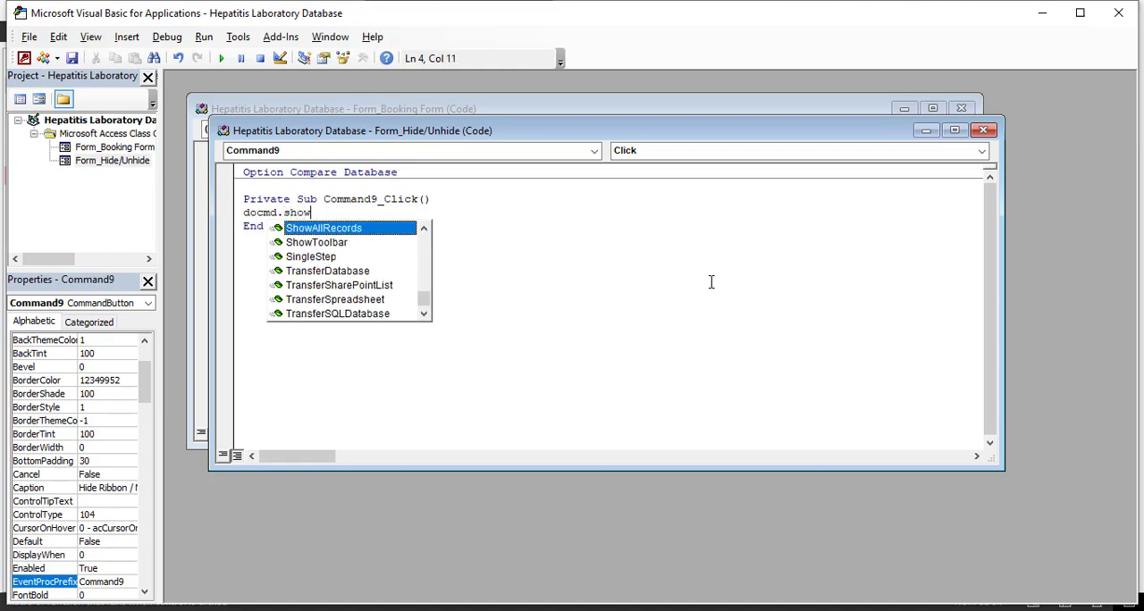
text(to)
key(Tab)
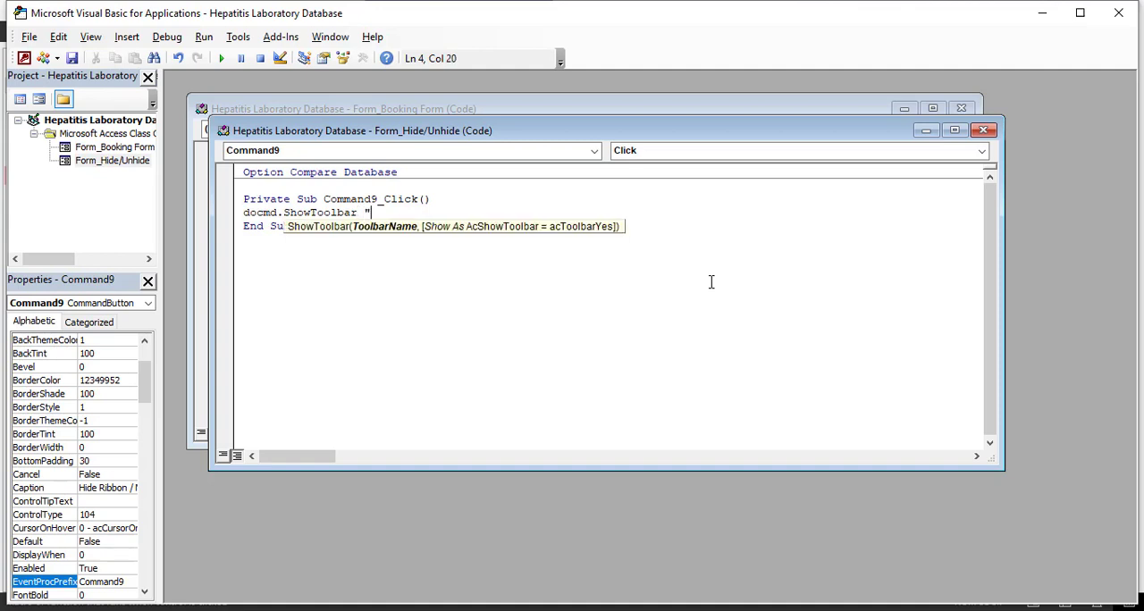
key(BackSpace)
text(,)
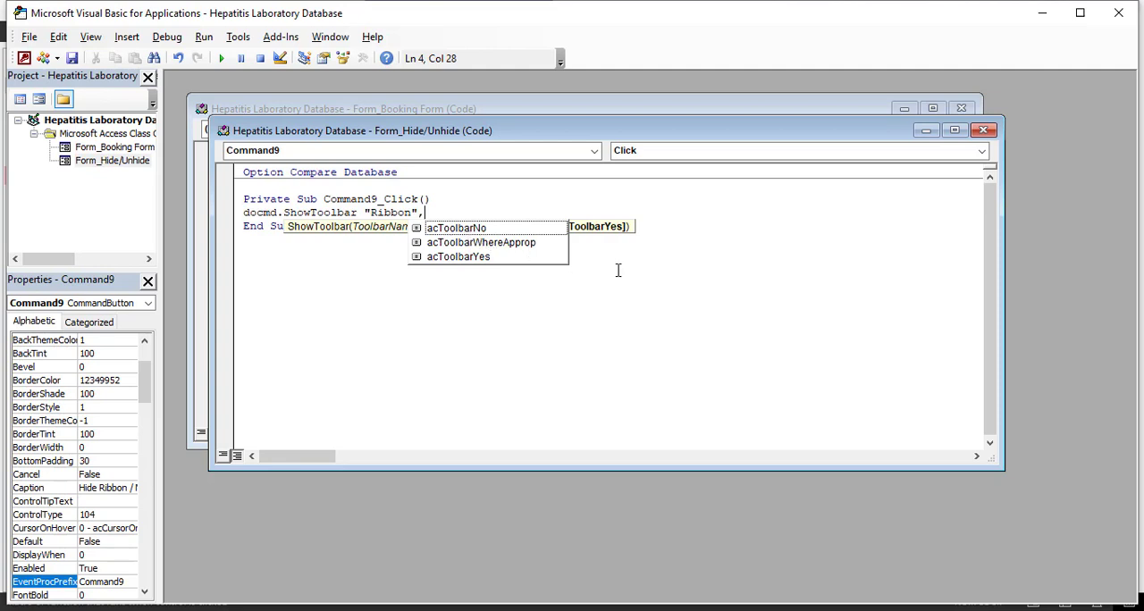
key(Down)
key(Tab)
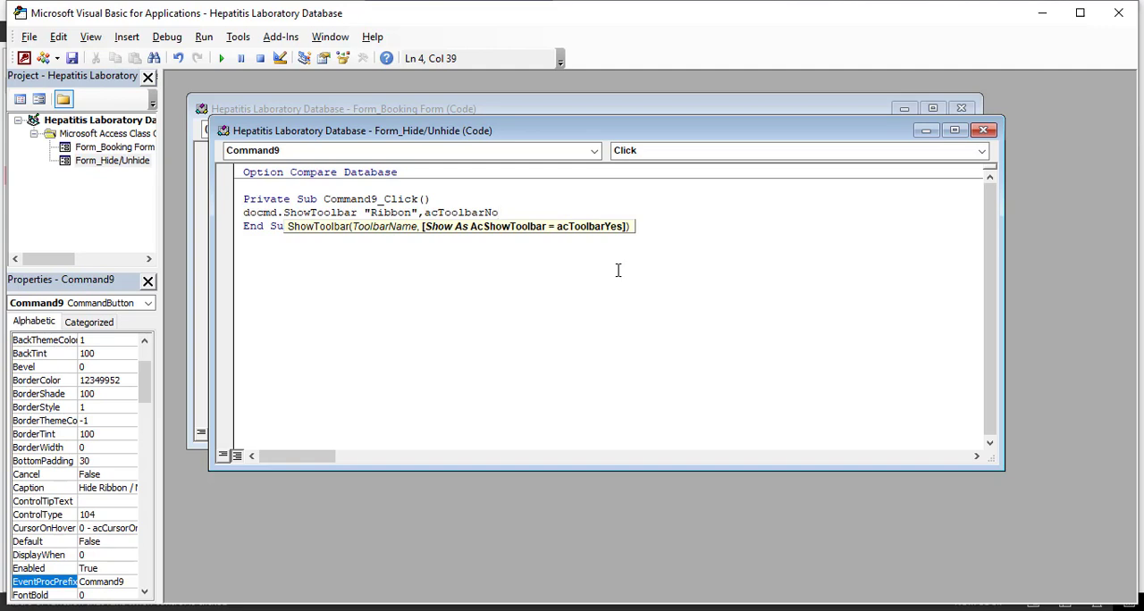
key(ctrl+s)
click(1118, 13)
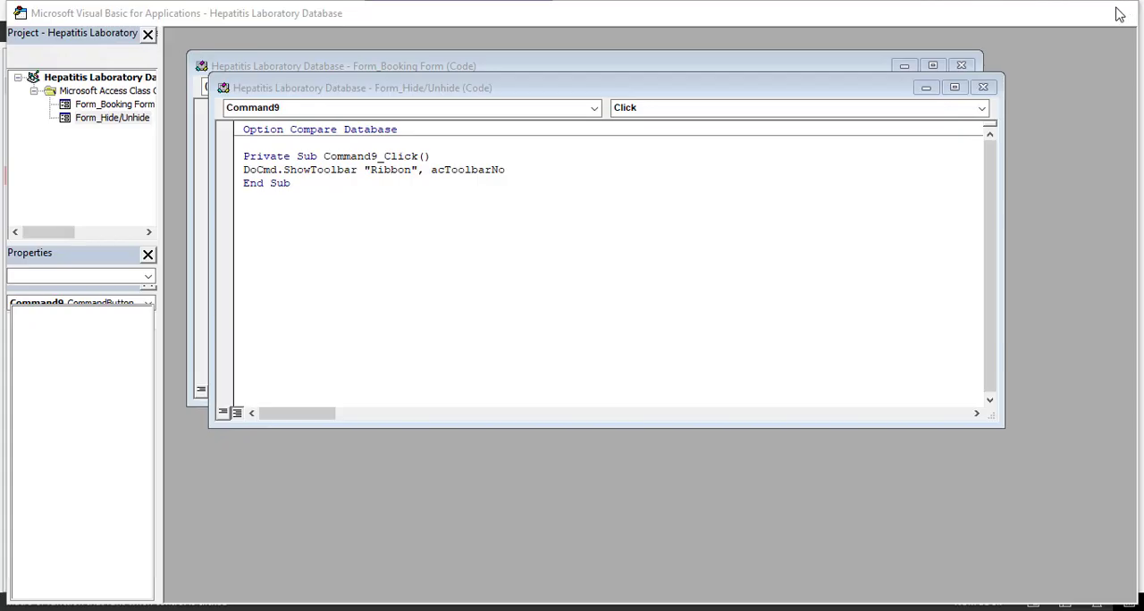
Step: Test the Hide/Unhide pop-up's ribbon buttons in Form View and return the form to Design View
click(70, 36)
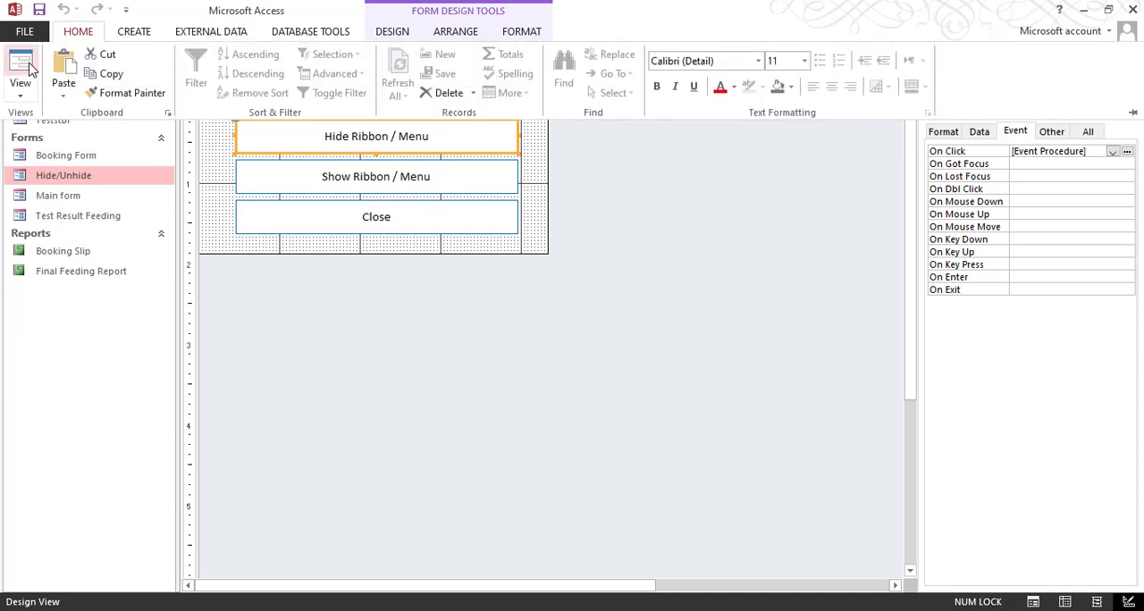
click(27, 67)
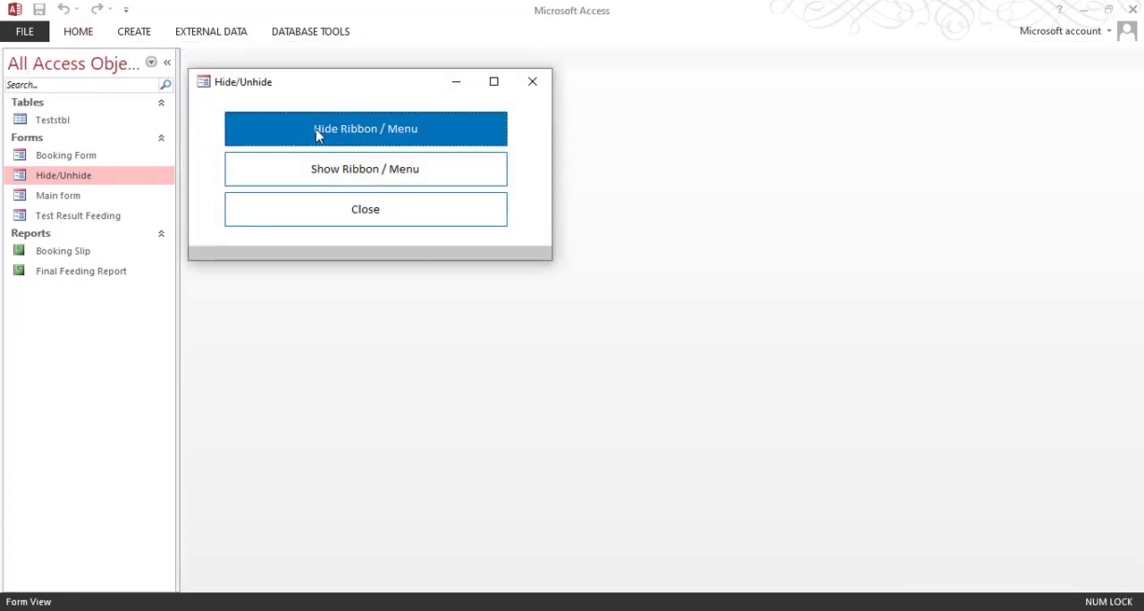
click(500, 181)
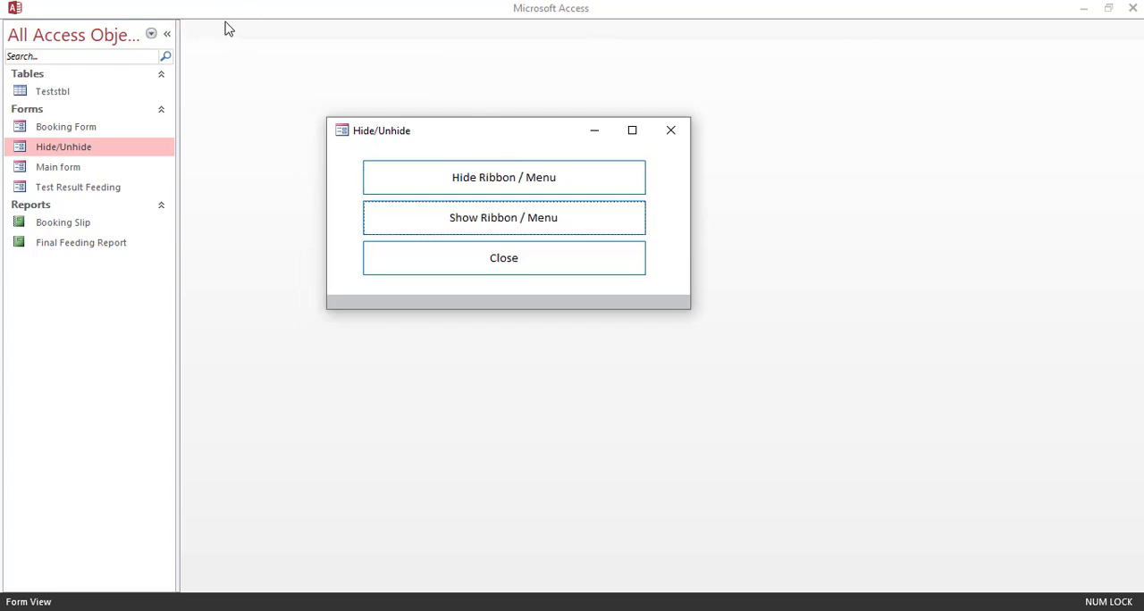
right_click(475, 131)
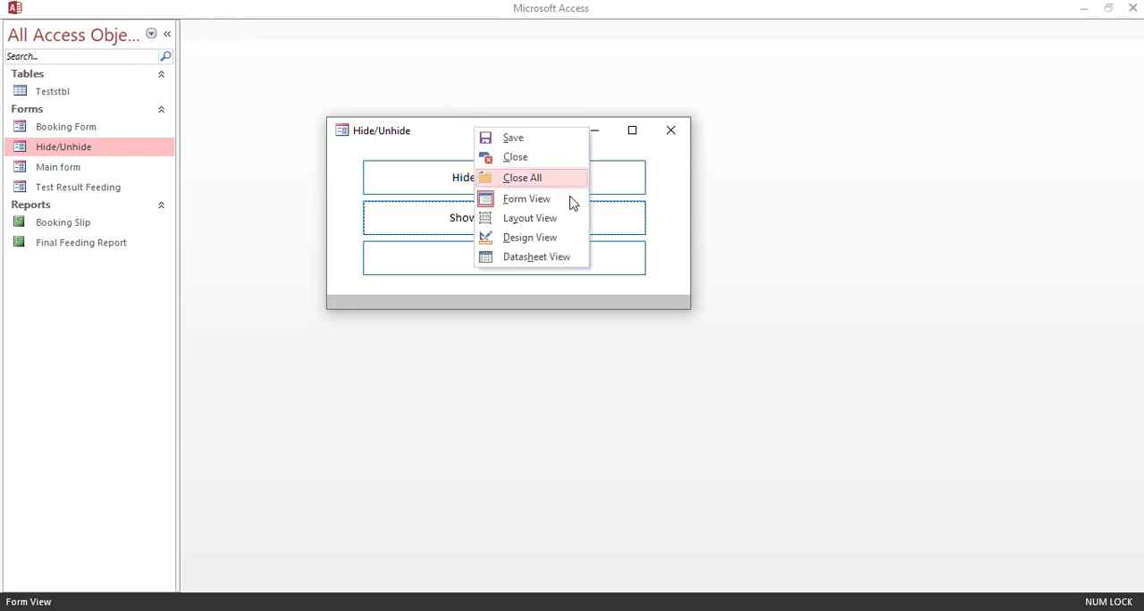
click(536, 237)
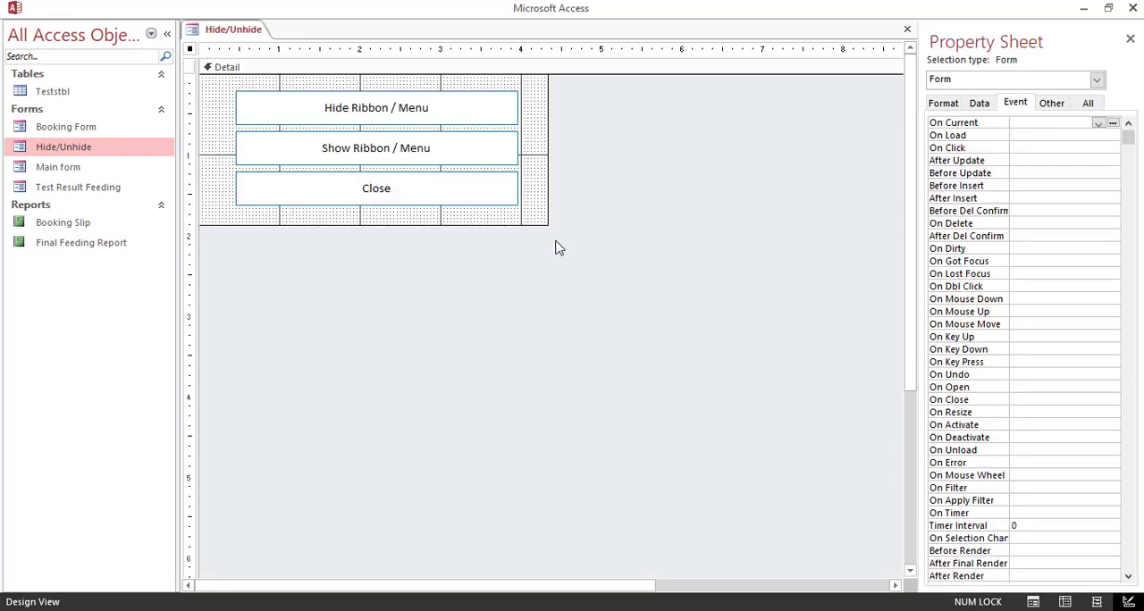
Step: Assign an event procedure to the Show Ribbon / Menu button's On Click event and open its code
click(386, 154)
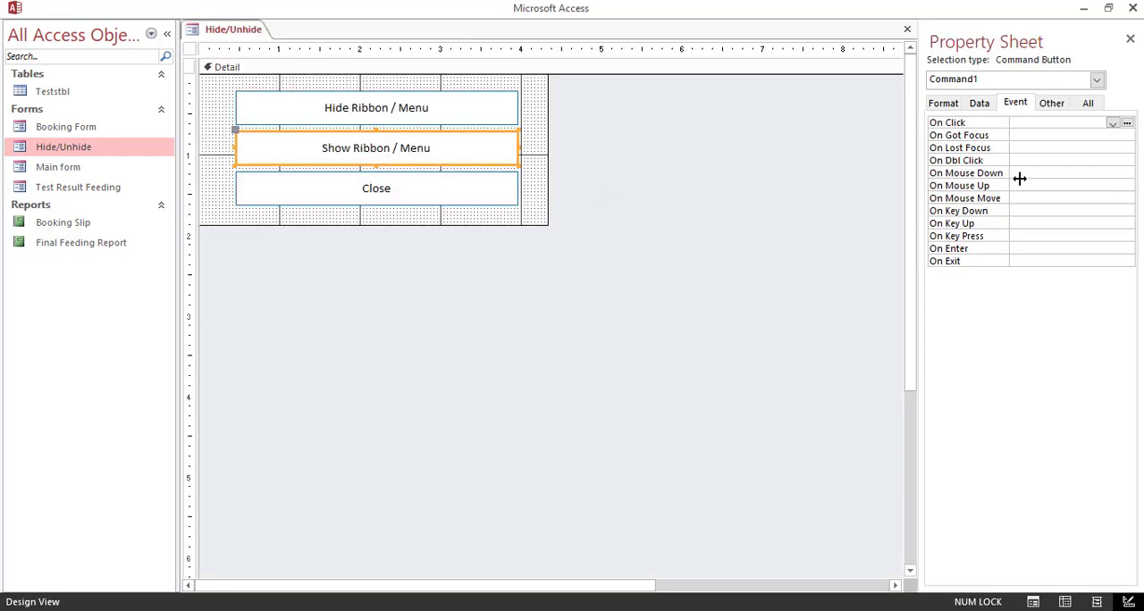
click(1113, 124)
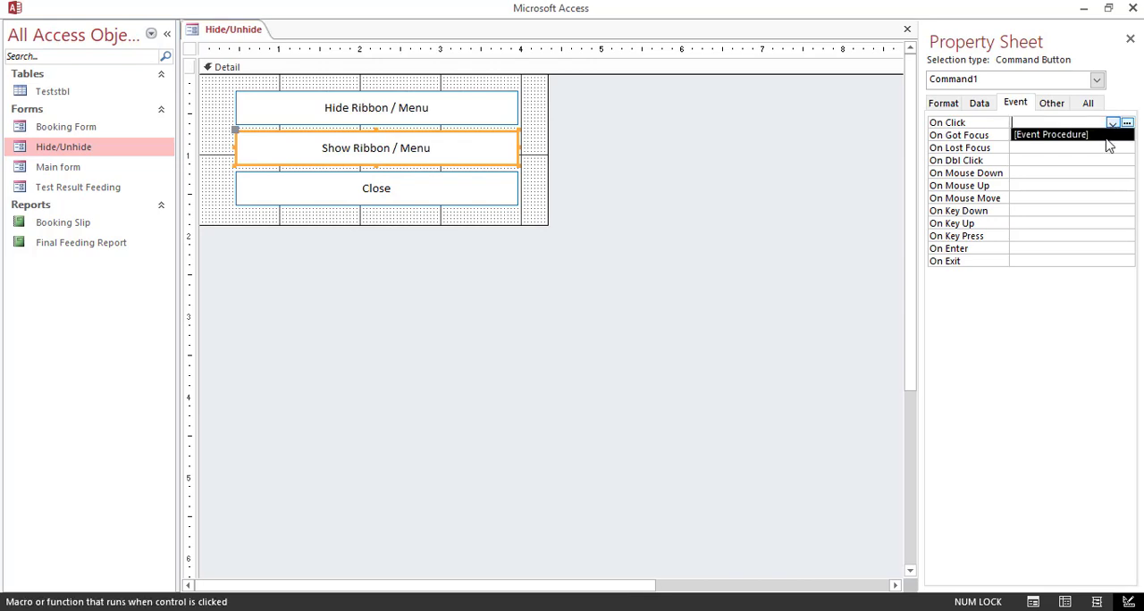
click(1081, 136)
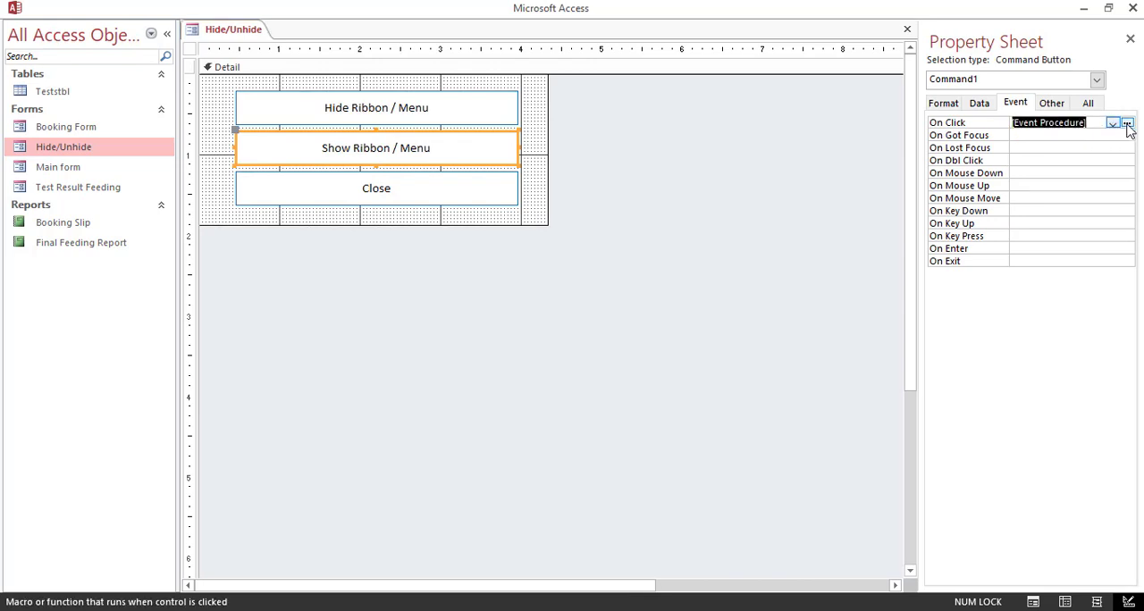
click(1126, 122)
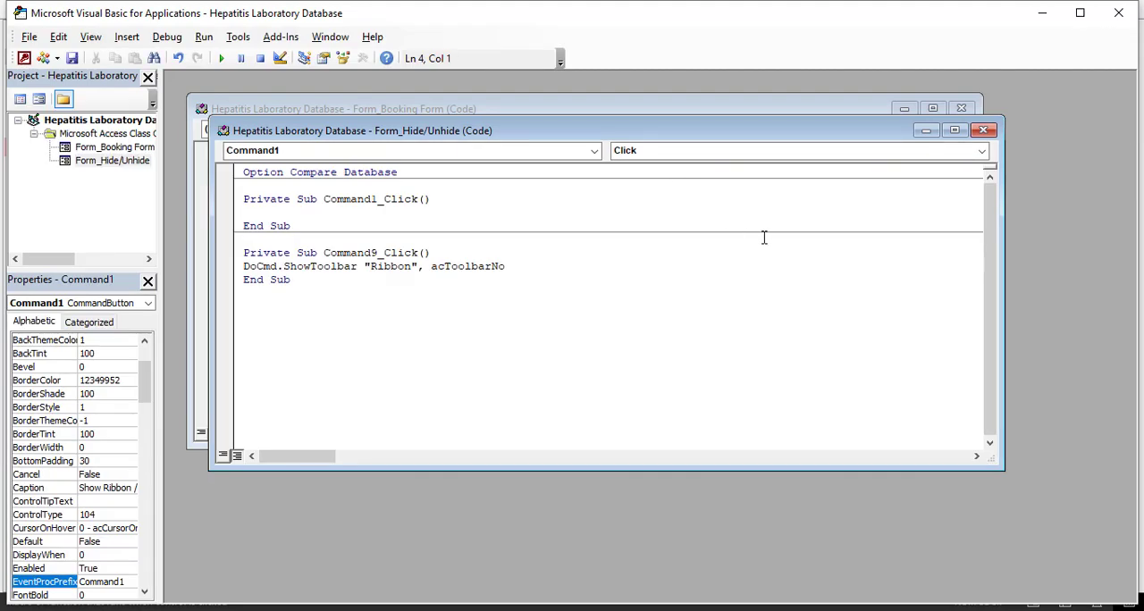
Step: Write DoCmd.ShowToolbar "Ribbon", acToolbarYes in the Command1_Click procedure, save it, and close the code editor
text(docmd.)
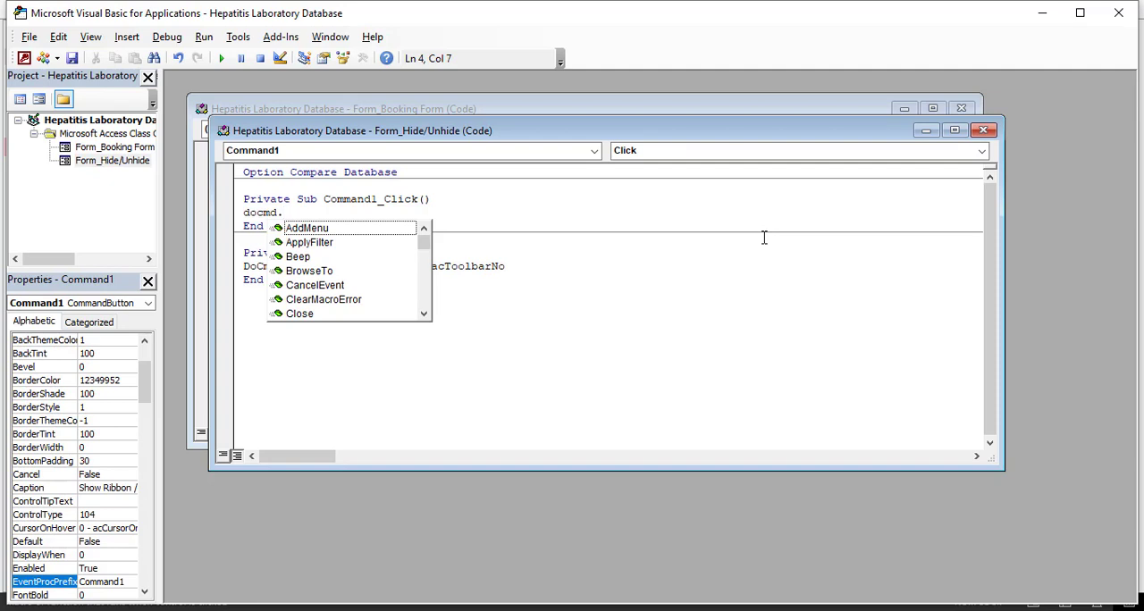
text(sh)
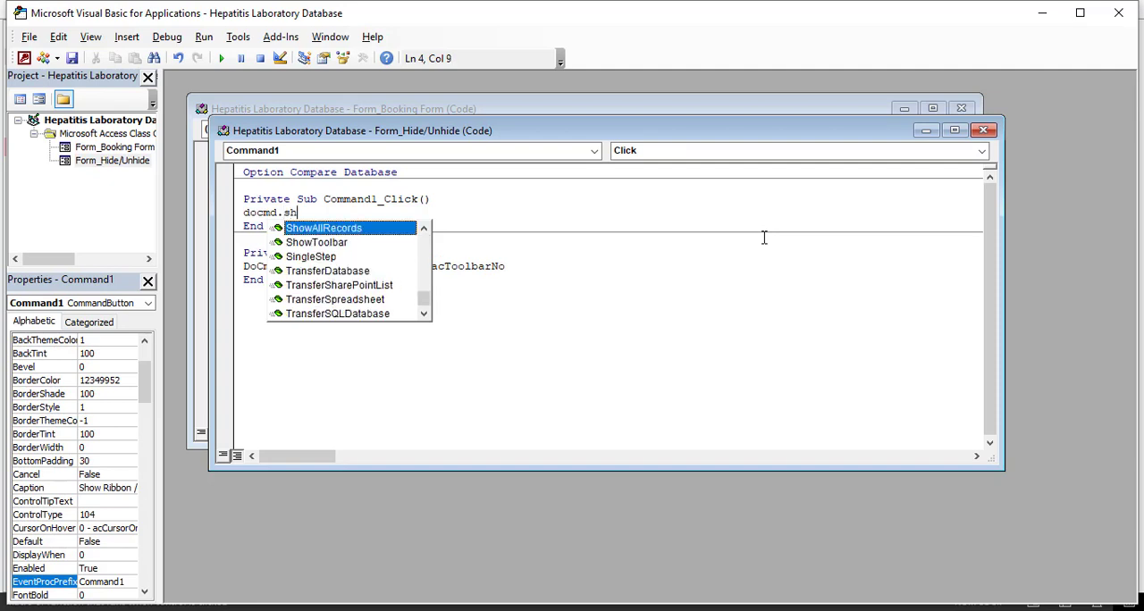
text(owt)
key(Tab)
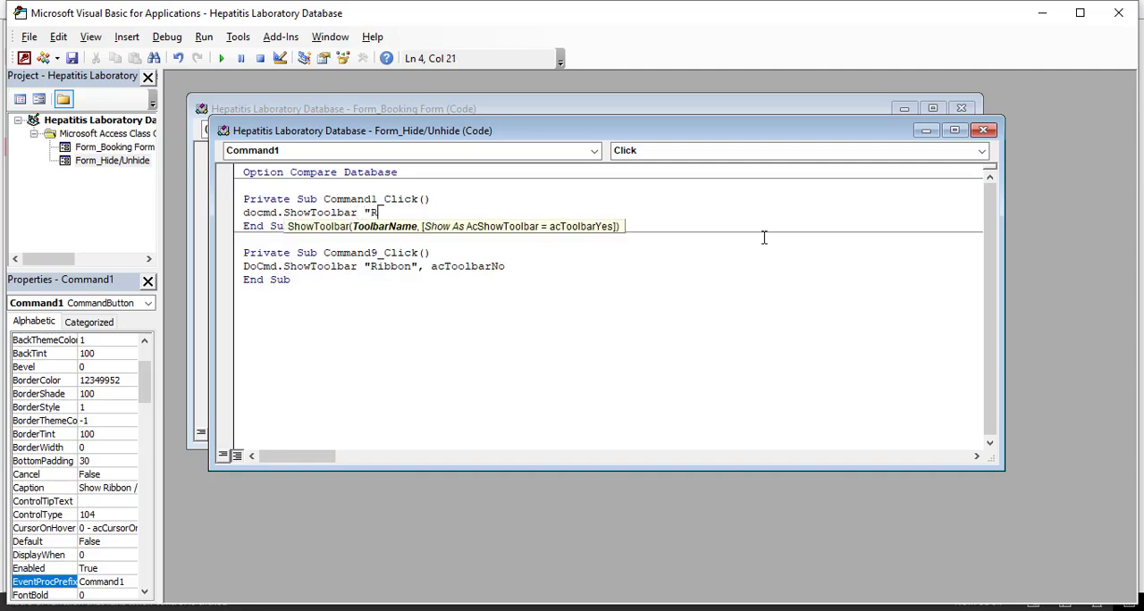
text("Ribbon",)
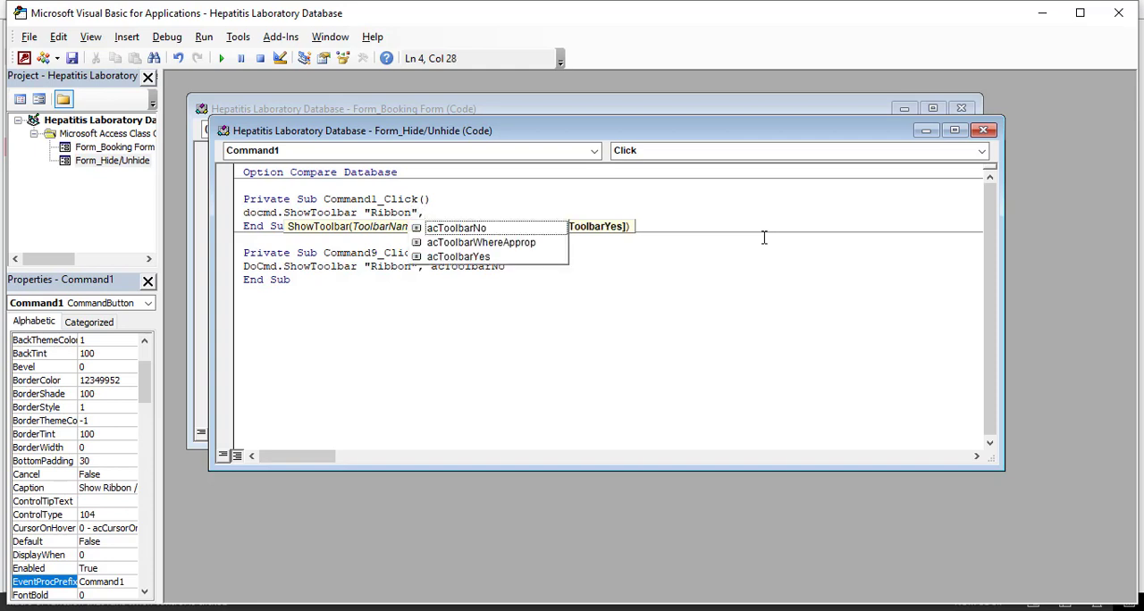
key(Down)
key(Down)
key(Down)
key(Tab)
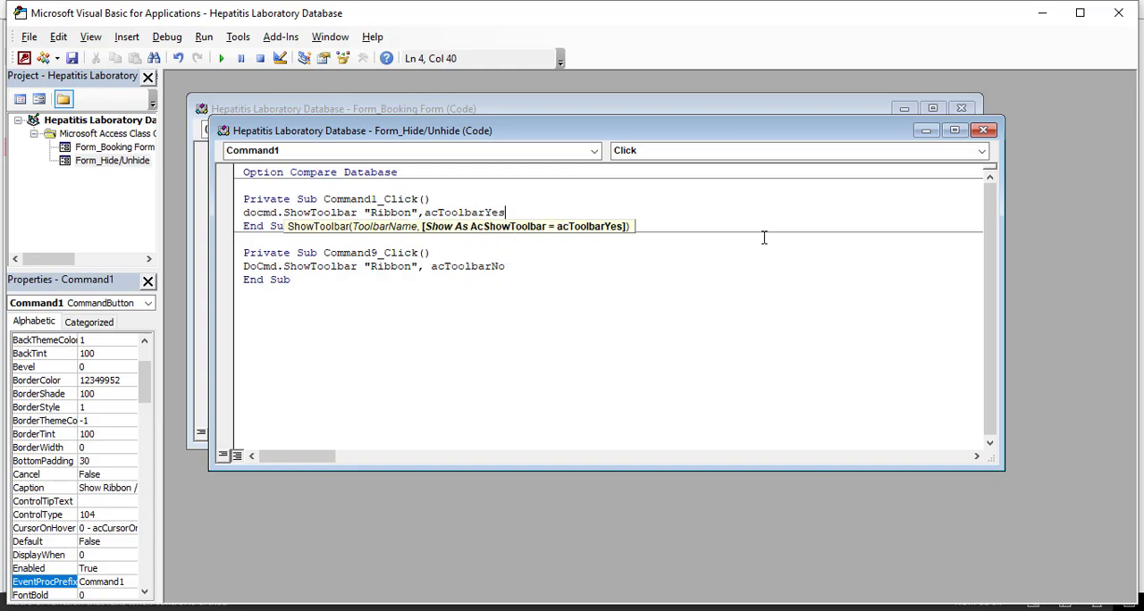
key(ctrl+s)
click(1118, 12)
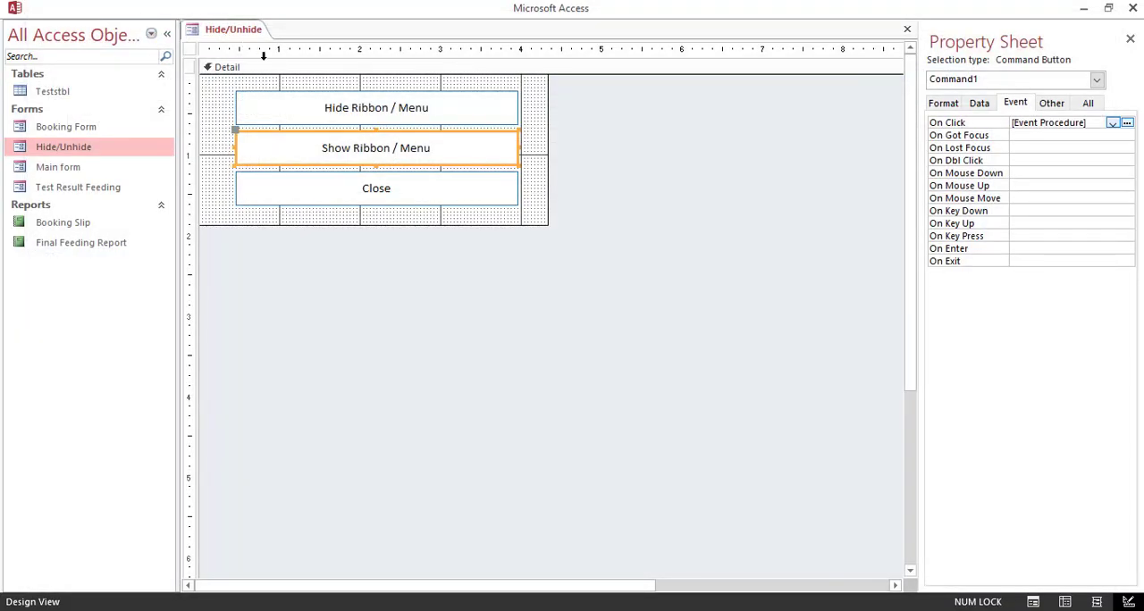
Step: Test showing and hiding the ribbon from the Hide/Unhide pop-up in Form View, and return the form to Design View
right_click(230, 33)
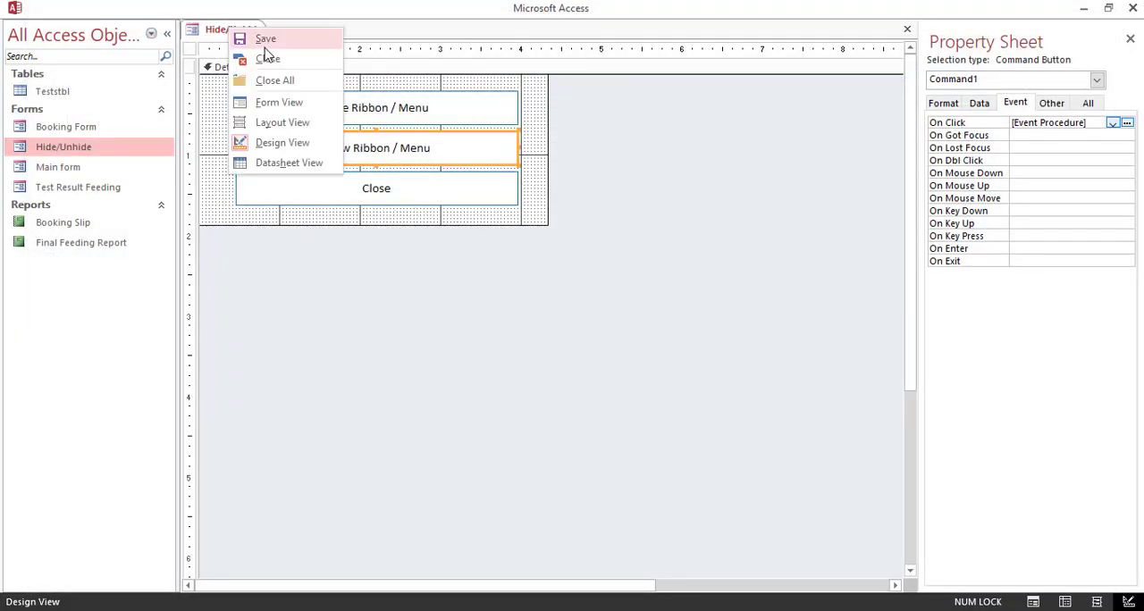
click(273, 104)
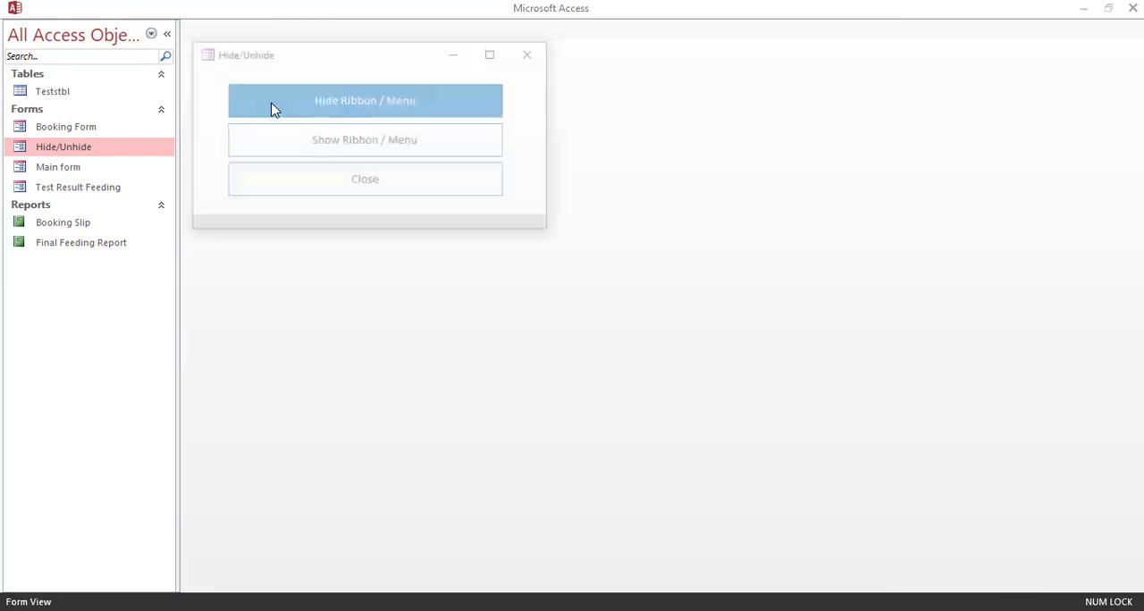
click(364, 152)
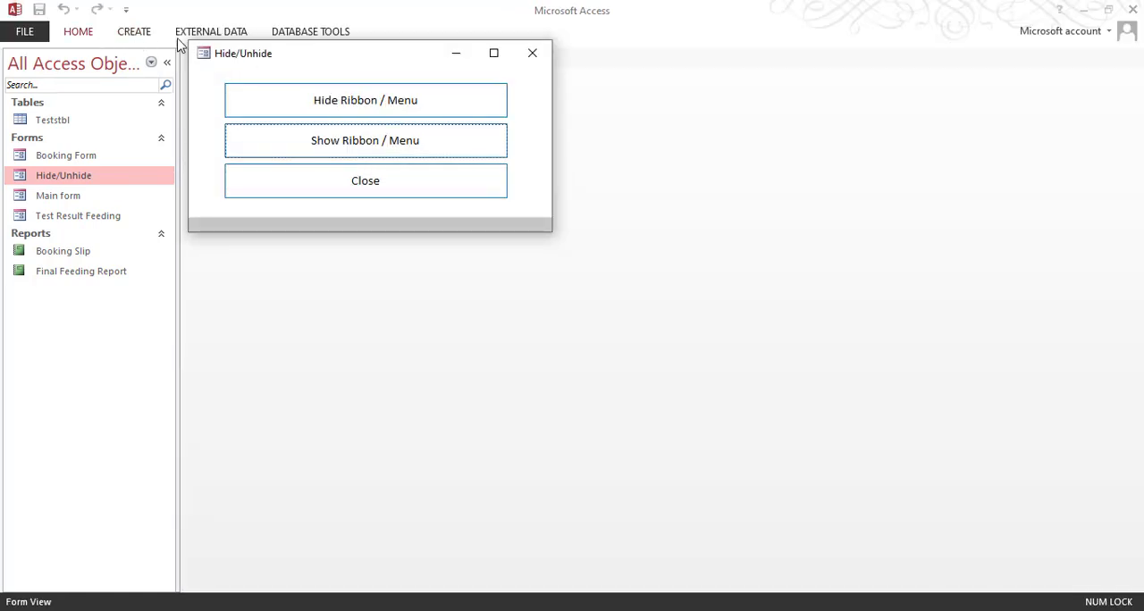
click(79, 35)
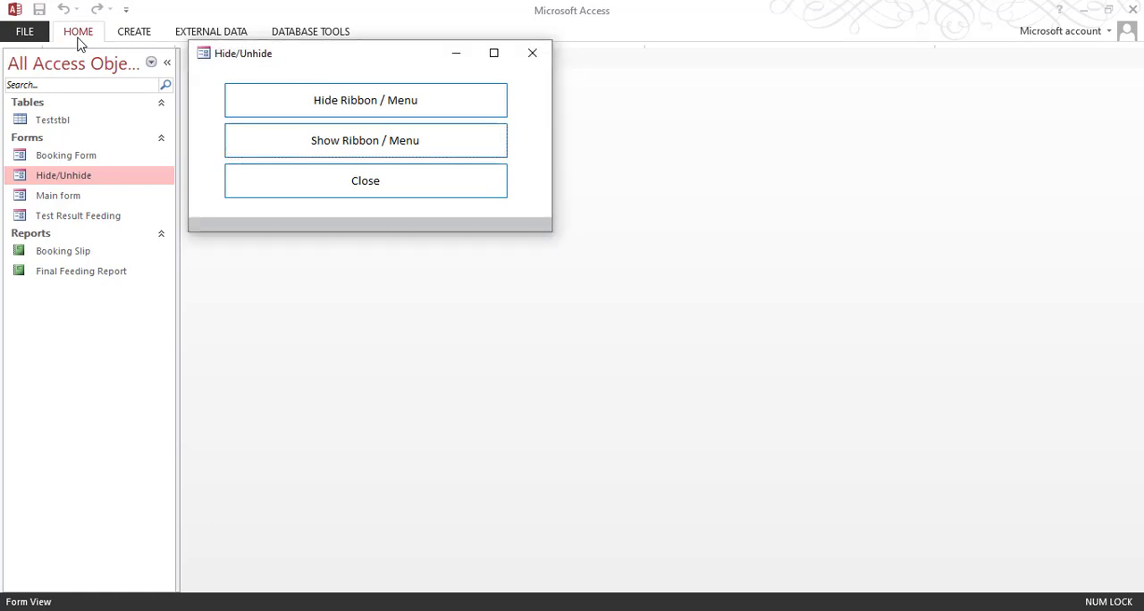
drag(239, 67, 331, 280)
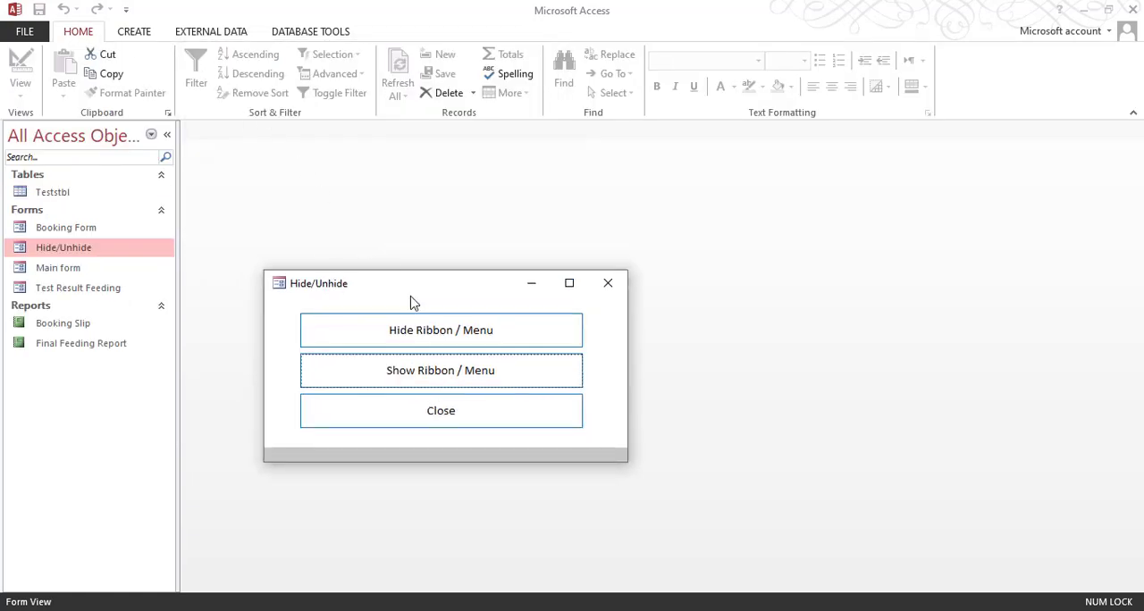
click(425, 333)
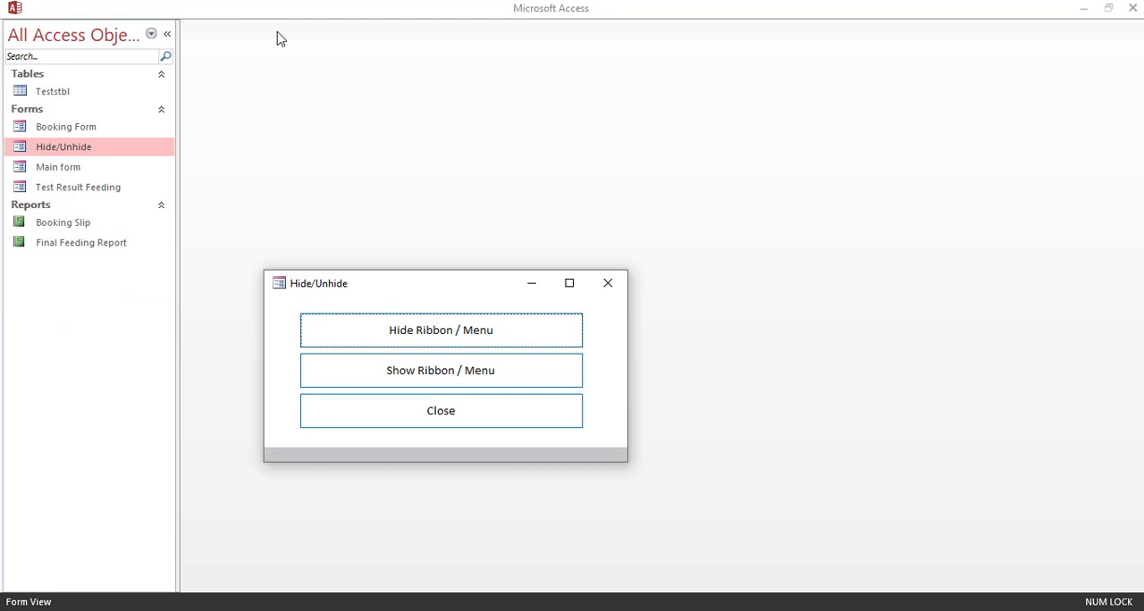
drag(365, 282, 555, 61)
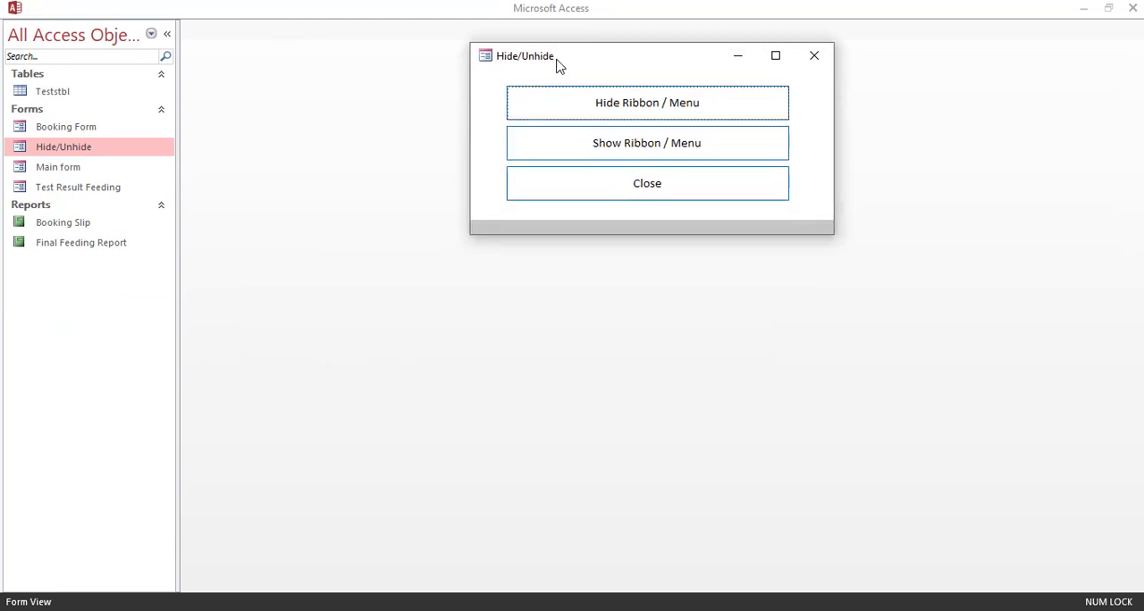
right_click(556, 61)
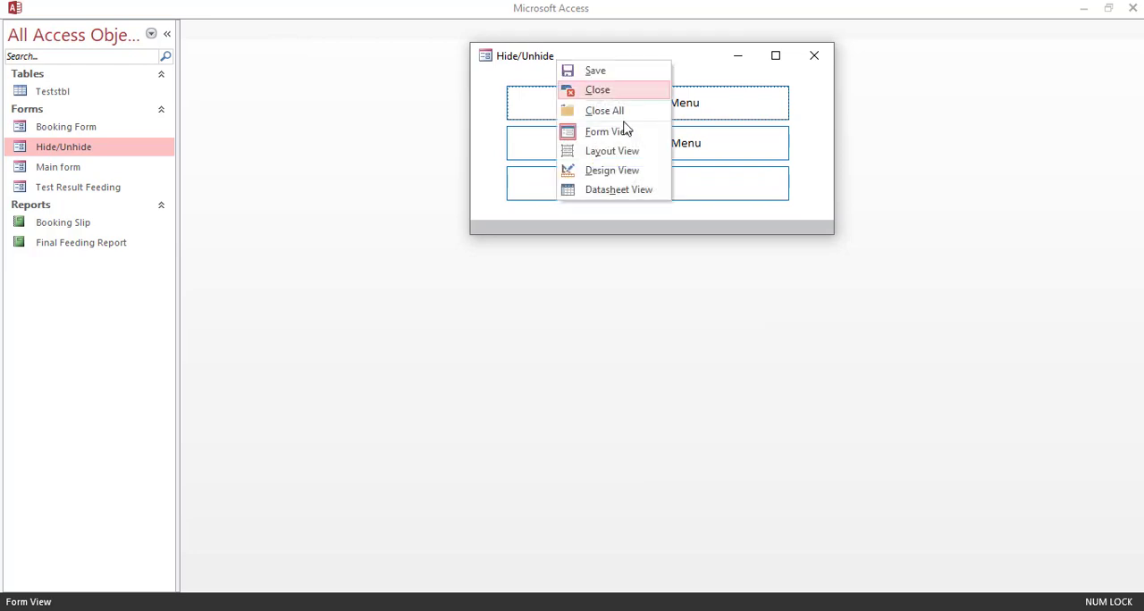
click(607, 180)
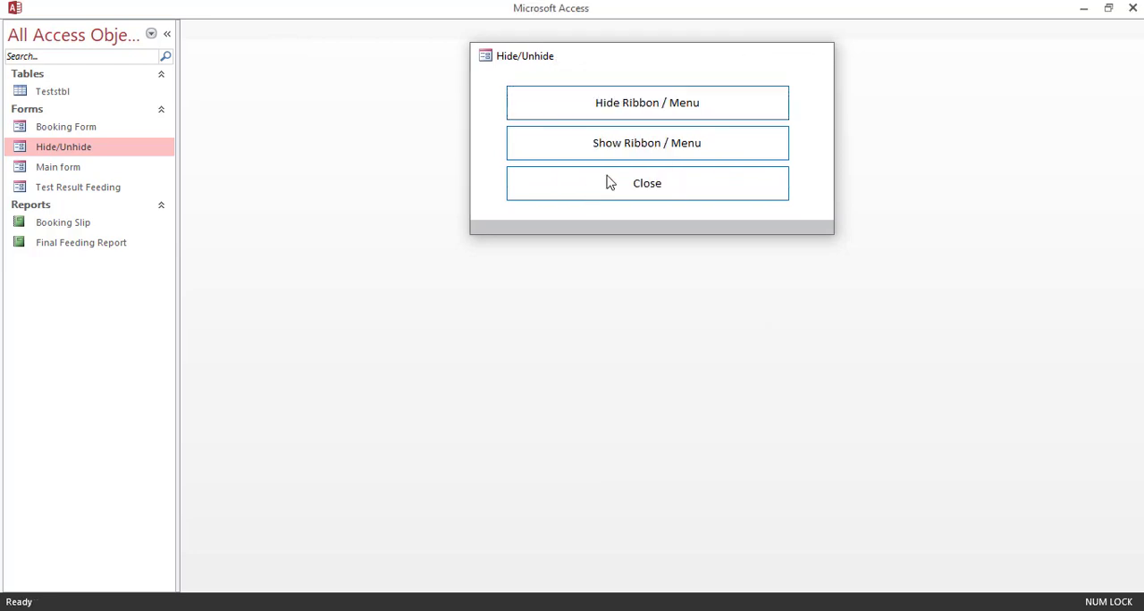
Step: Assign an event procedure to the Close button's On Click event and open its code
click(402, 190)
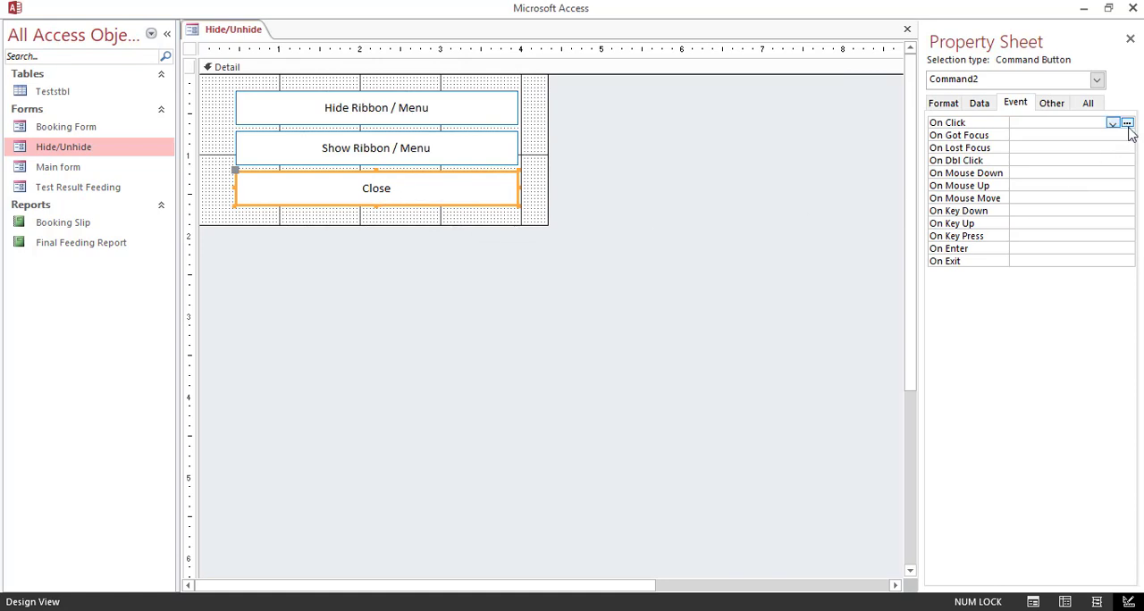
click(426, 219)
click(402, 190)
click(1112, 122)
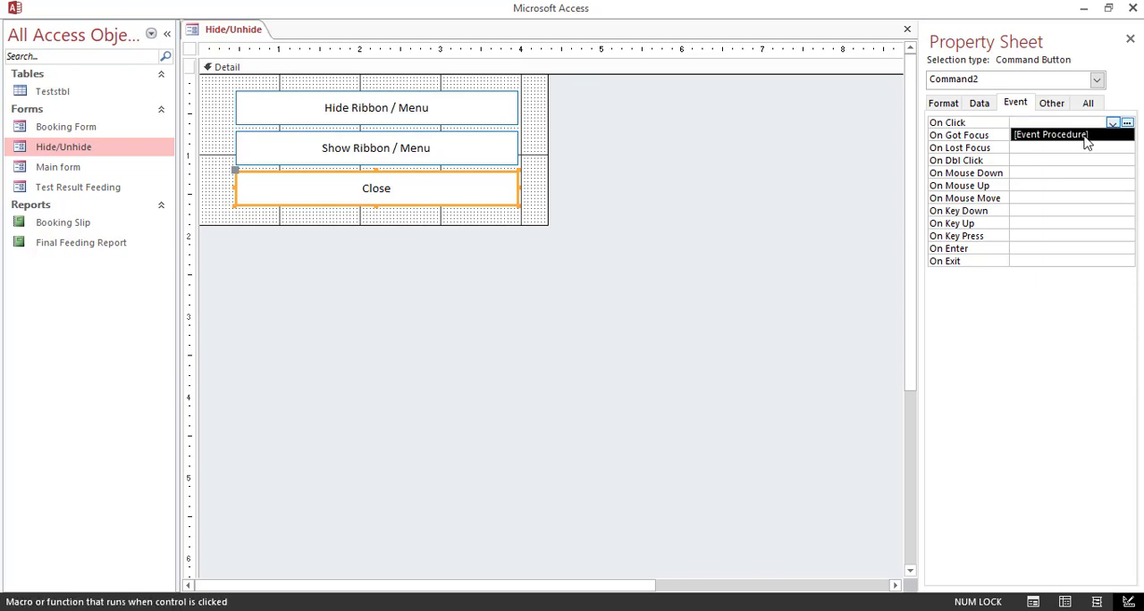
click(1092, 136)
click(1127, 124)
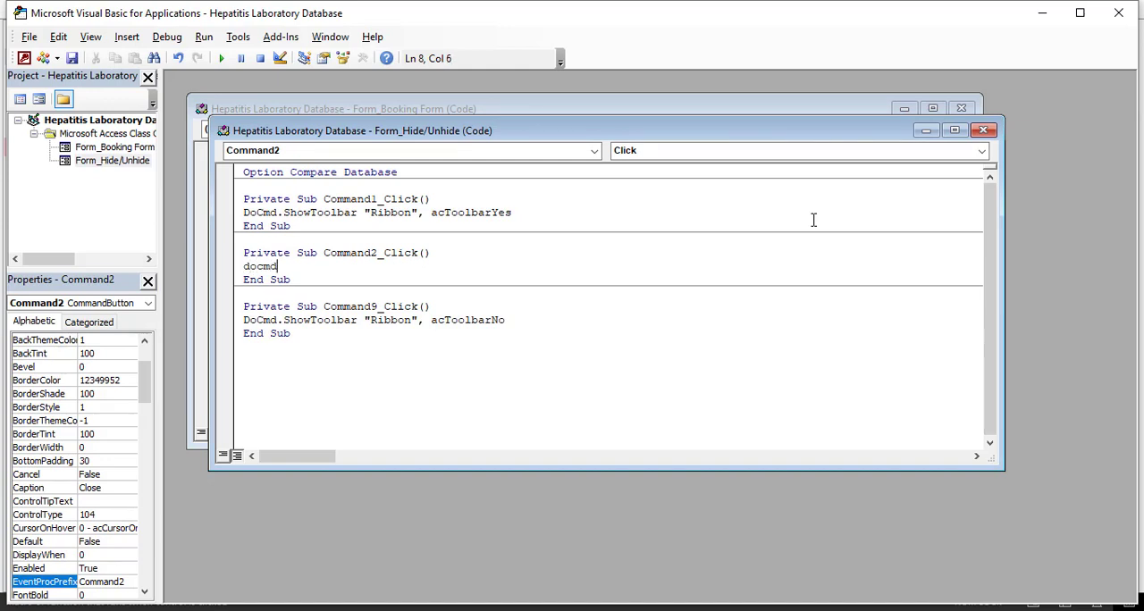
Step: Write DoCmd.Close in the Command2_Click procedure and close the code editor
text(docmd.)
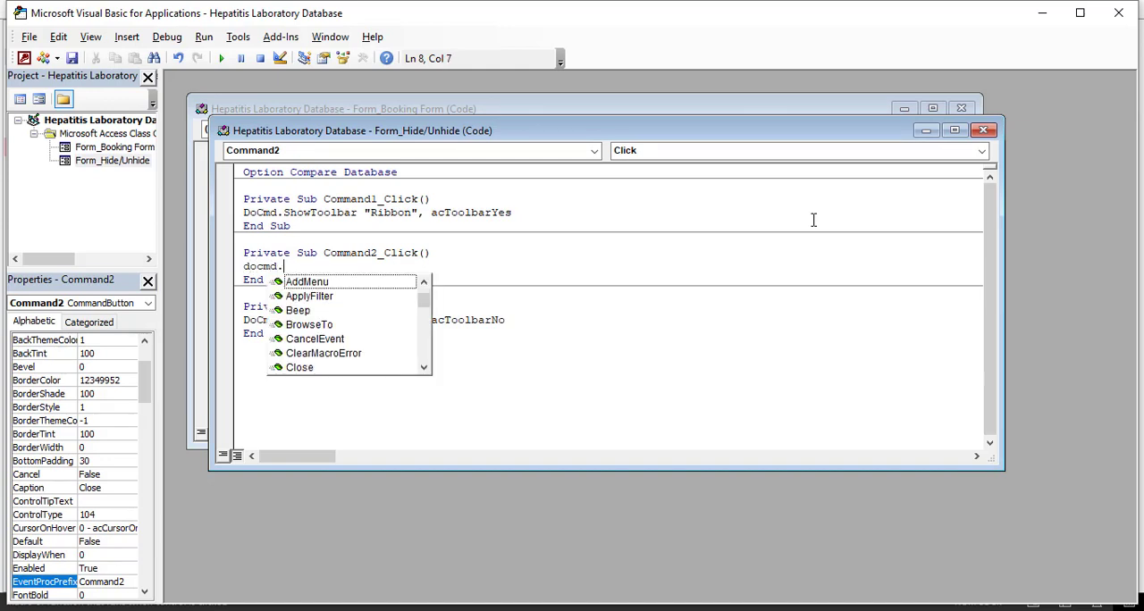
text(clos)
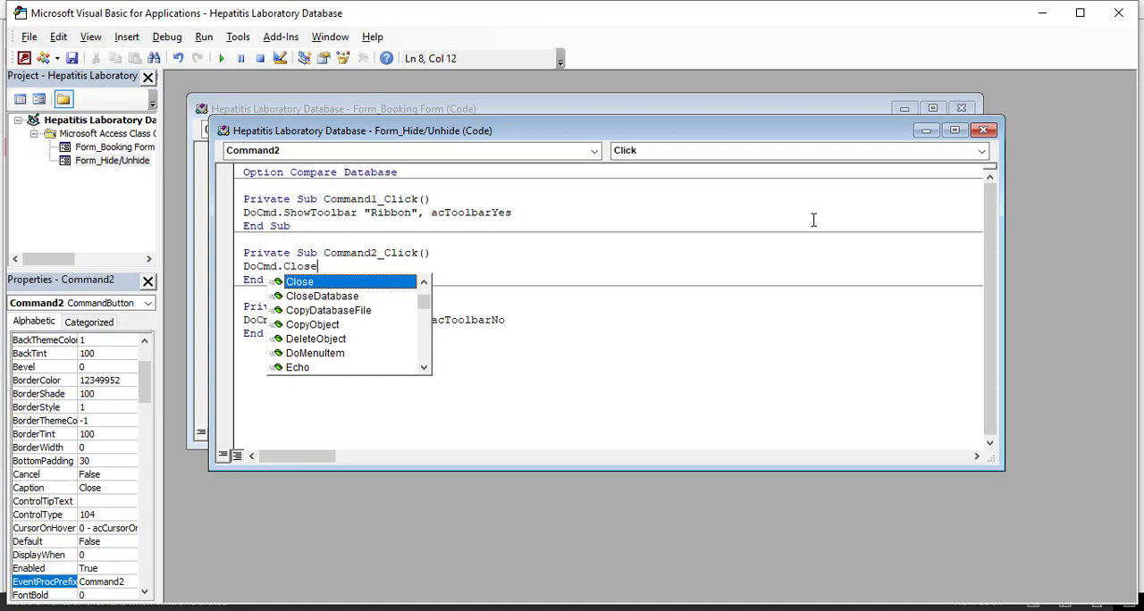
text(e)
click(787, 298)
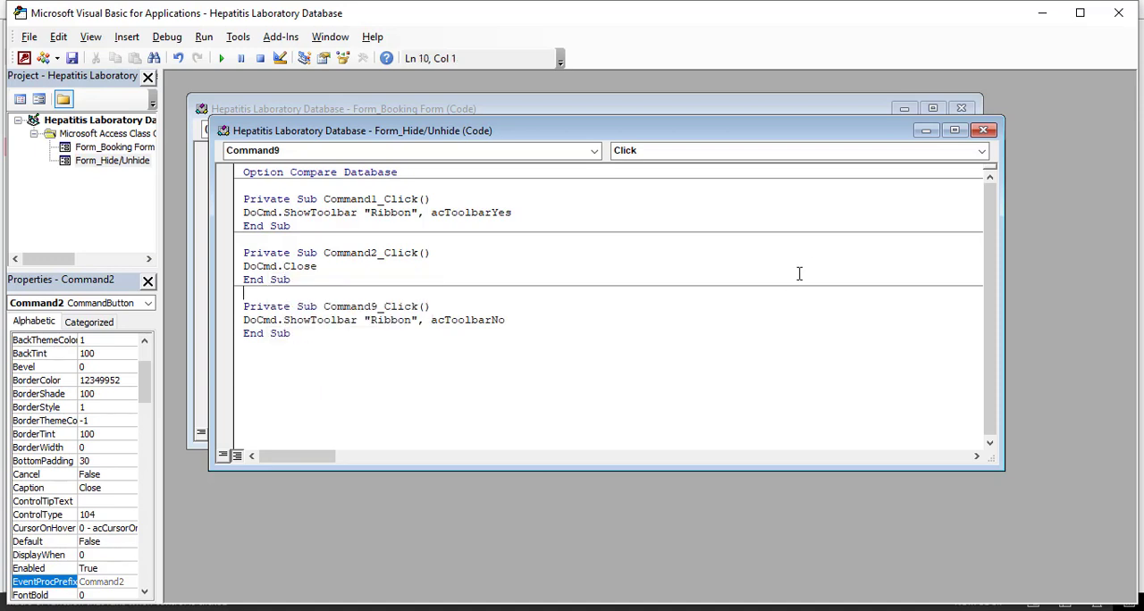
click(1117, 13)
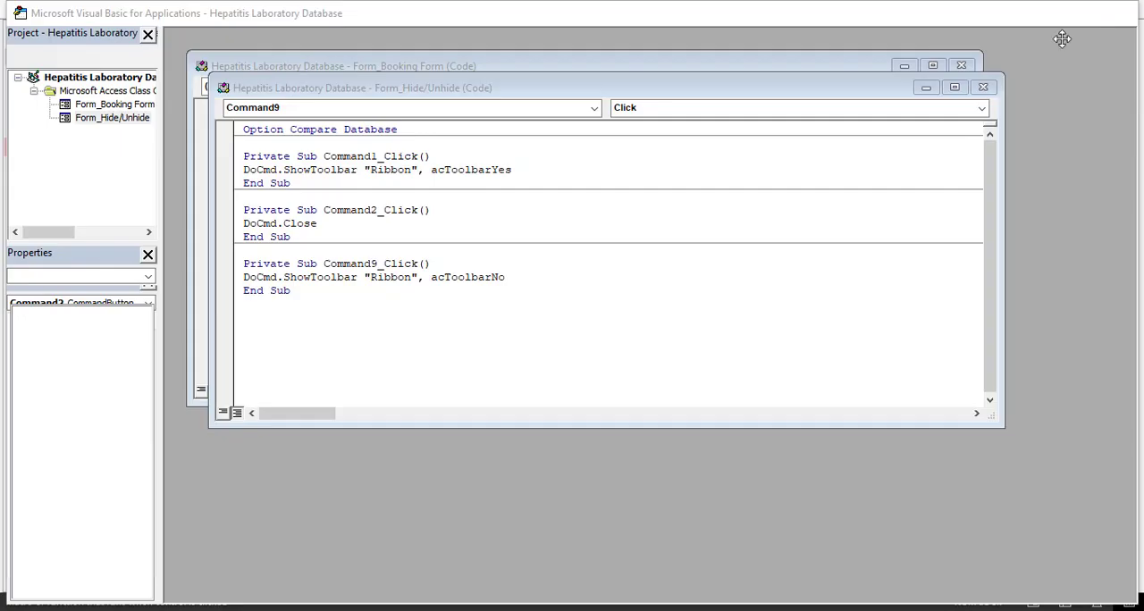
Step: Try the Show Ribbon / Menu, Hide Ribbon / Menu and Close buttons of the Hide/Unhide pop-up in Form View
right_click(225, 36)
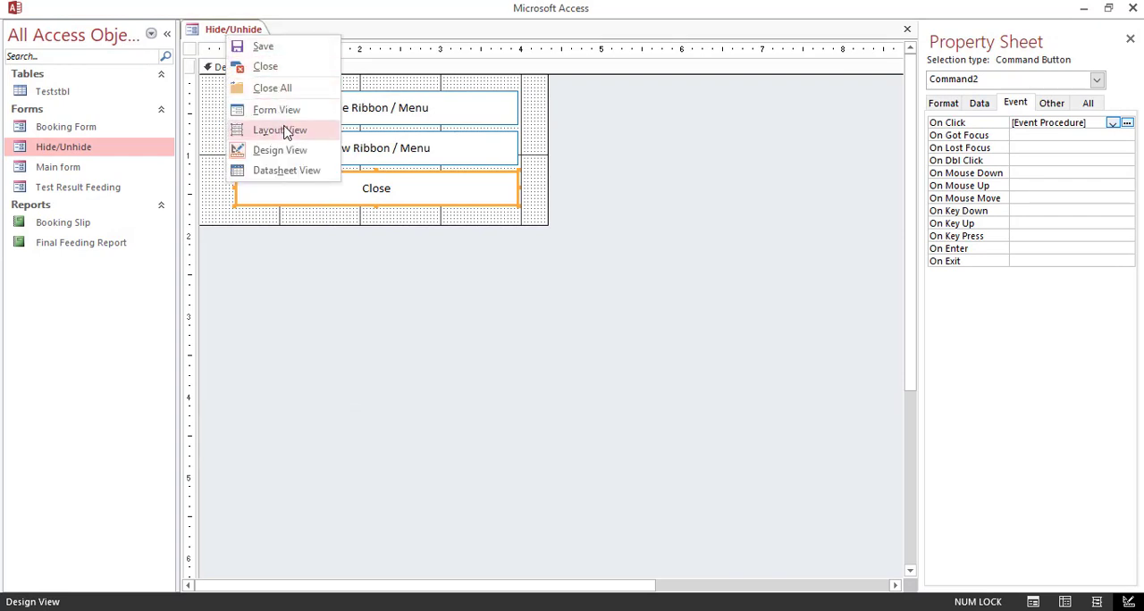
click(277, 108)
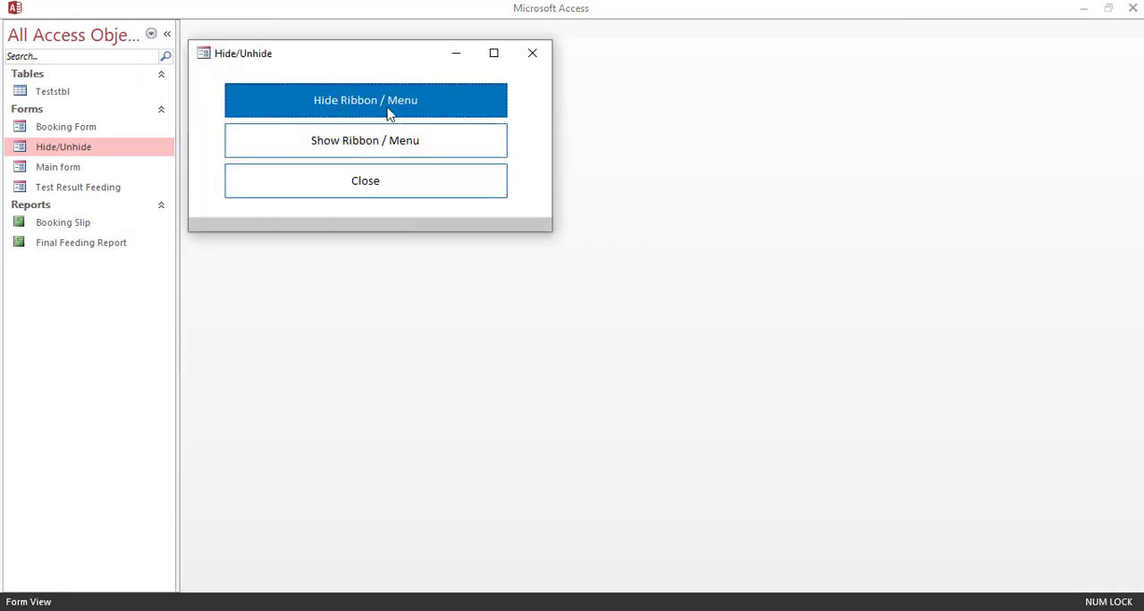
click(378, 140)
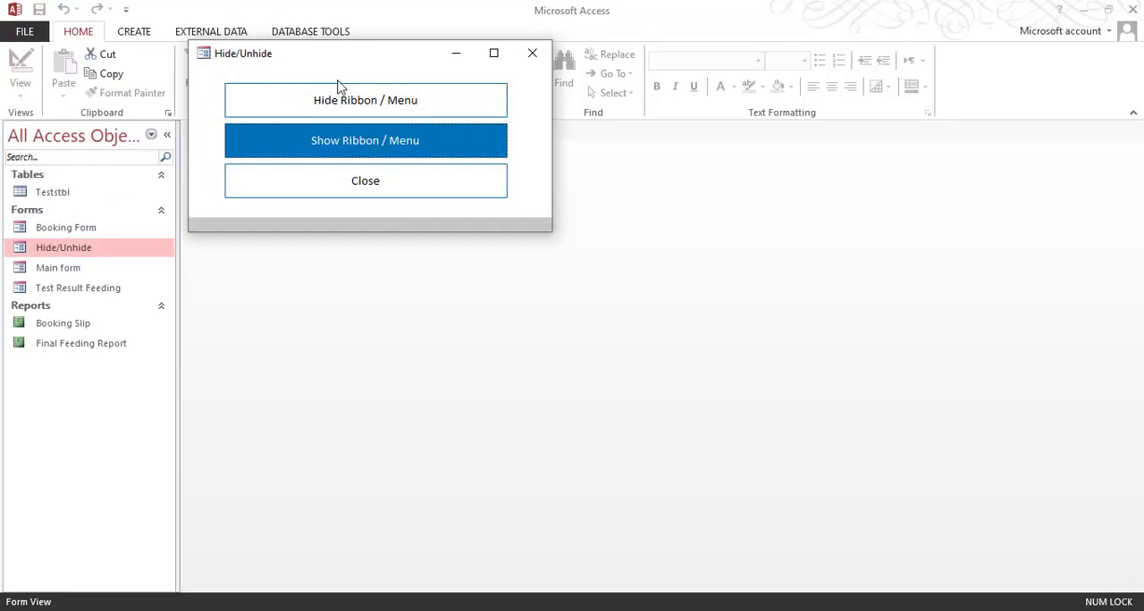
click(330, 98)
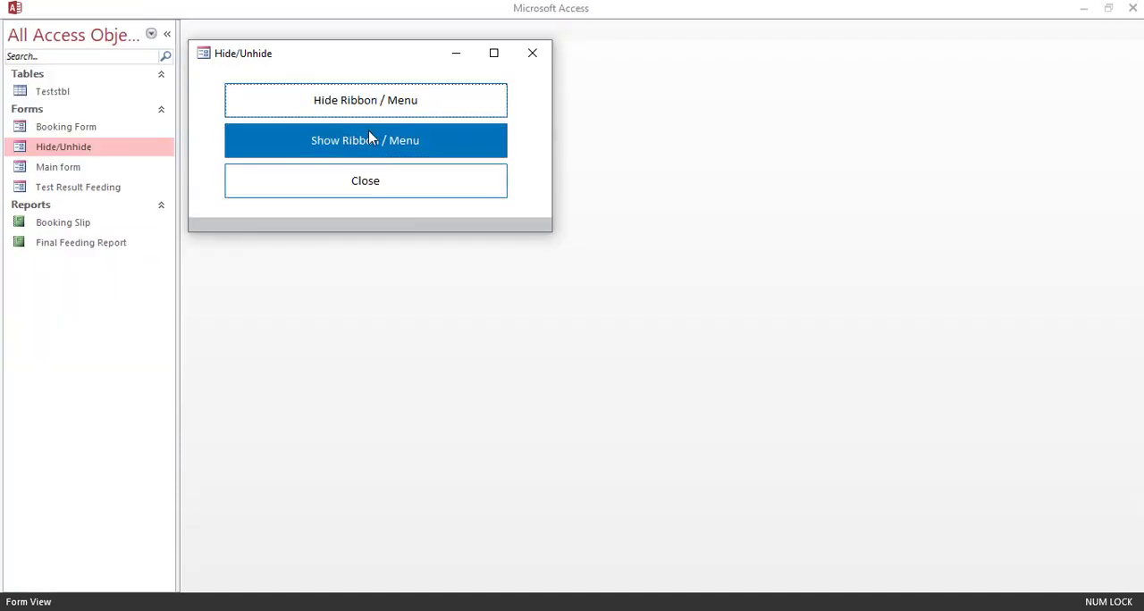
click(371, 138)
click(384, 112)
click(421, 194)
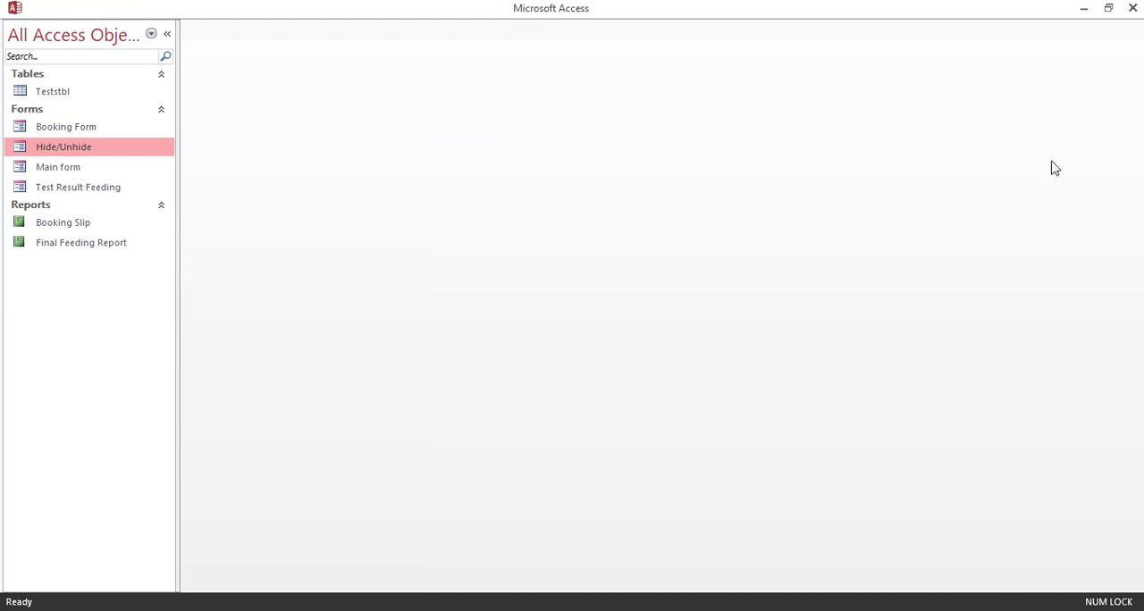
Step: Close and reopen the database, and hide the ribbon through the Hide / Unhide pop-up opened from the Main form
click(1131, 8)
double_click(534, 286)
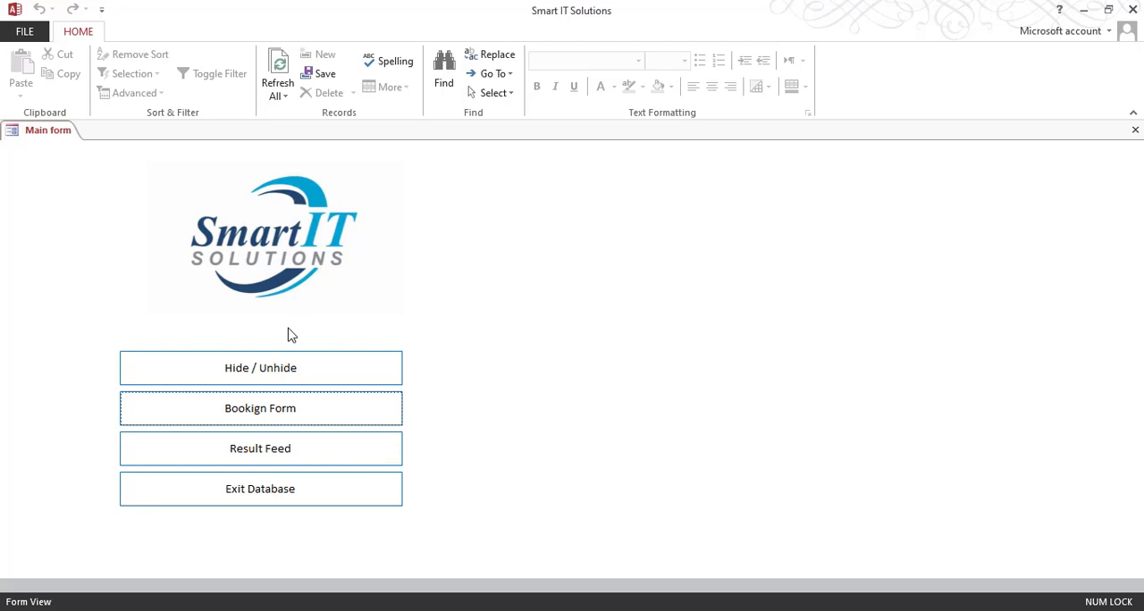
click(279, 378)
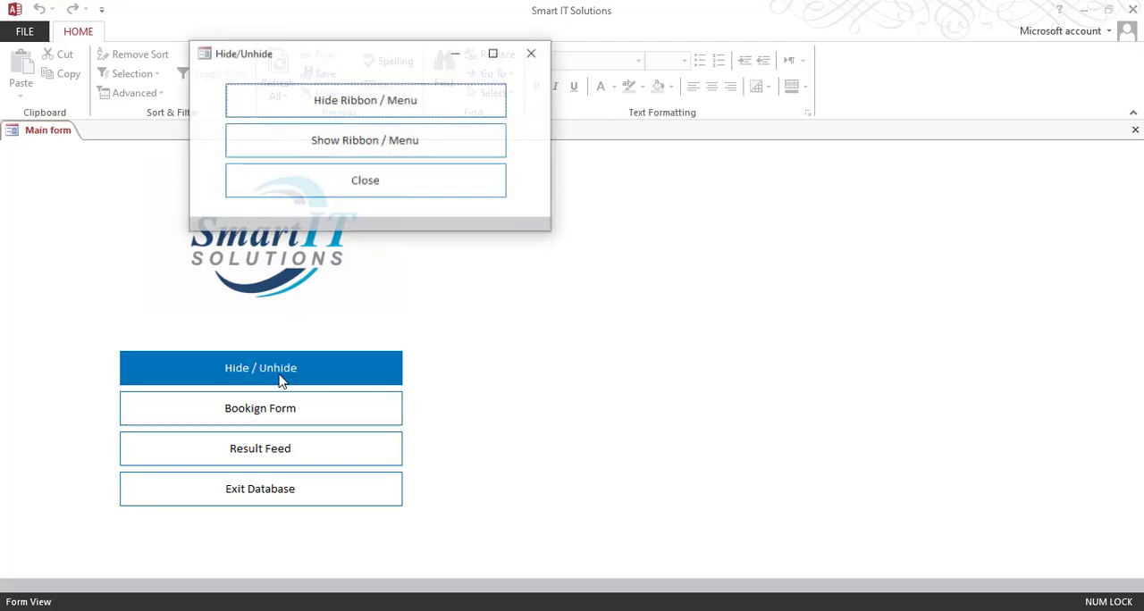
click(382, 108)
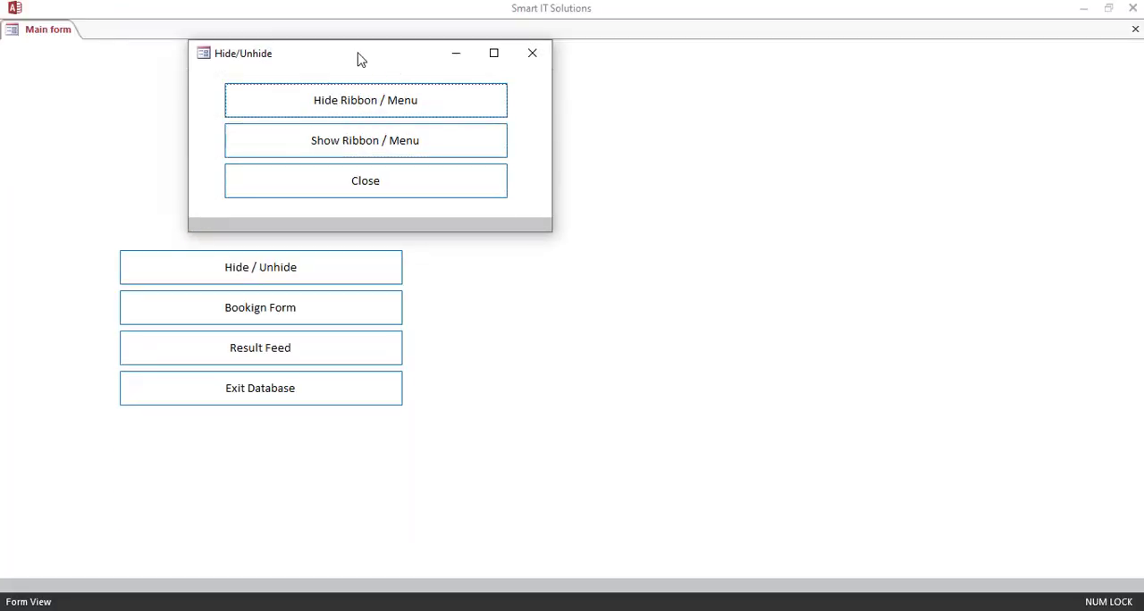
Step: Move the Hide/Unhide pop-up clear of the Main form's logo and buttons, and close it with its own Close command
drag(357, 56, 920, 194)
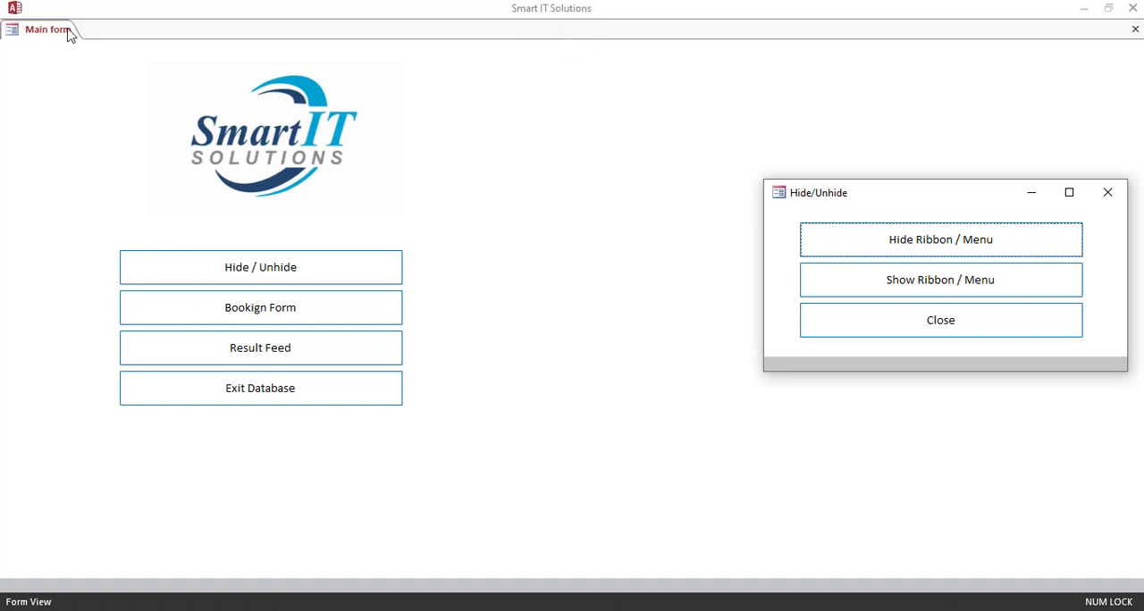
drag(956, 200, 651, 139)
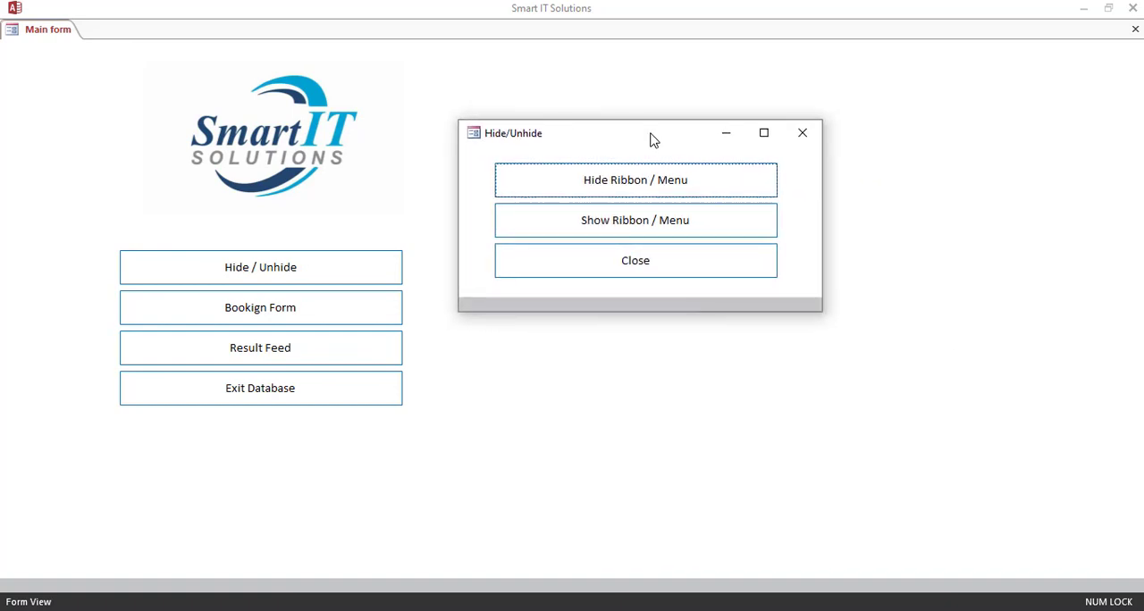
click(697, 257)
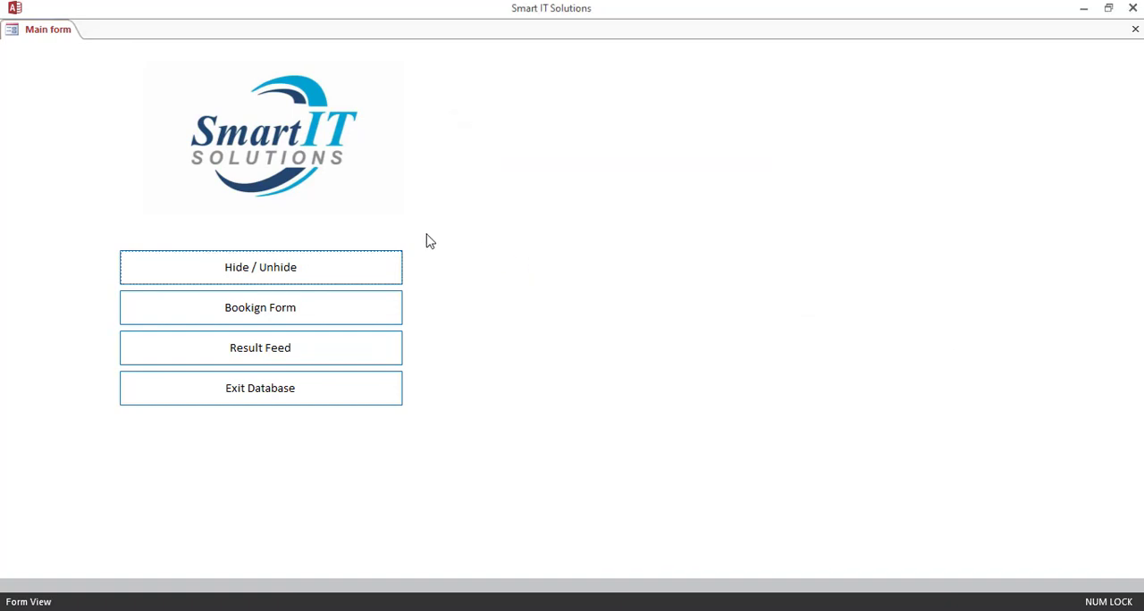
Step: Close and reopen the Hepatitis Laboratory Database with its startup options bypassed, and open Main form in Design View
click(1133, 8)
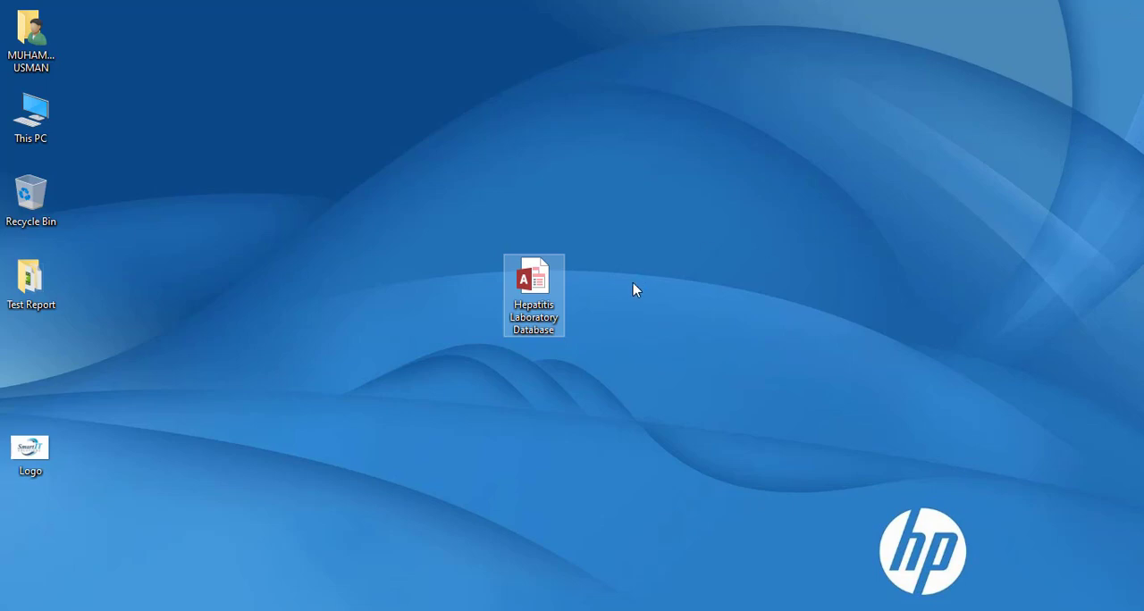
key(Return)
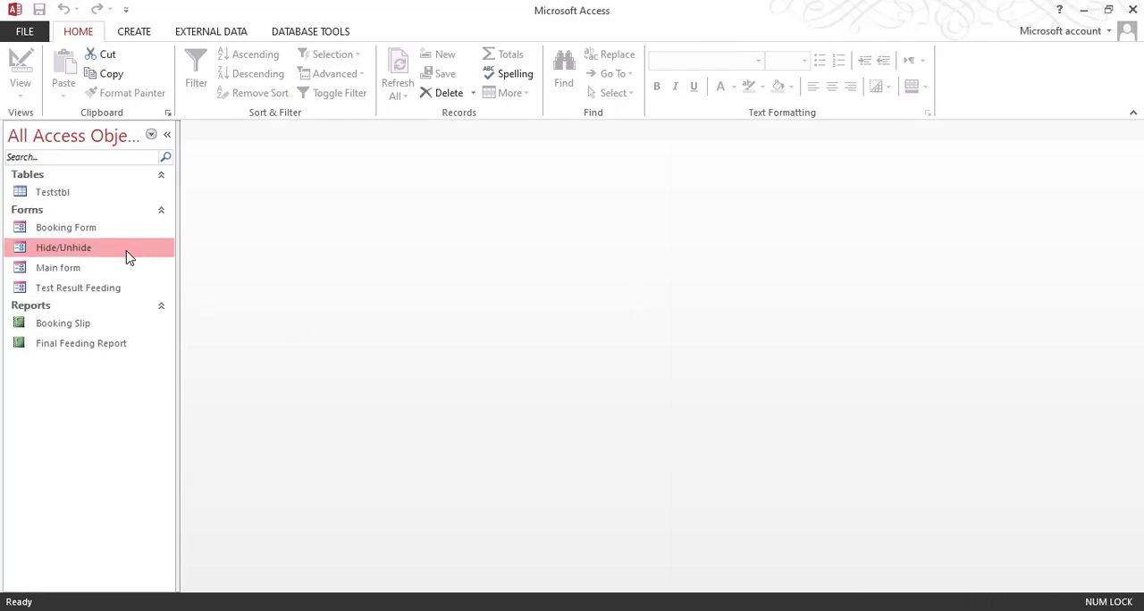
click(87, 229)
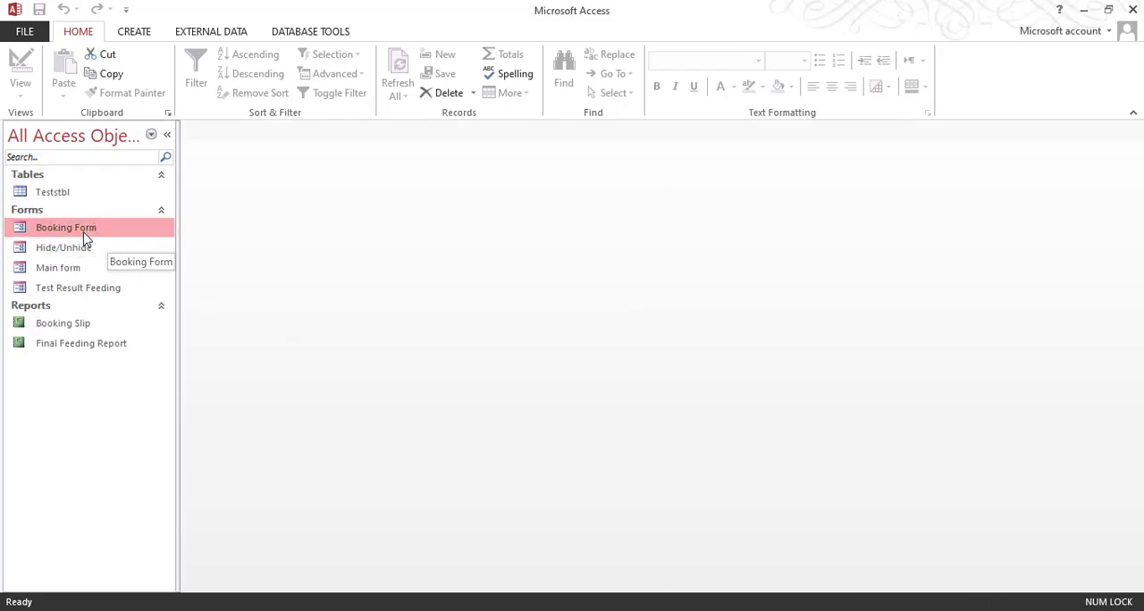
click(78, 272)
right_click(76, 272)
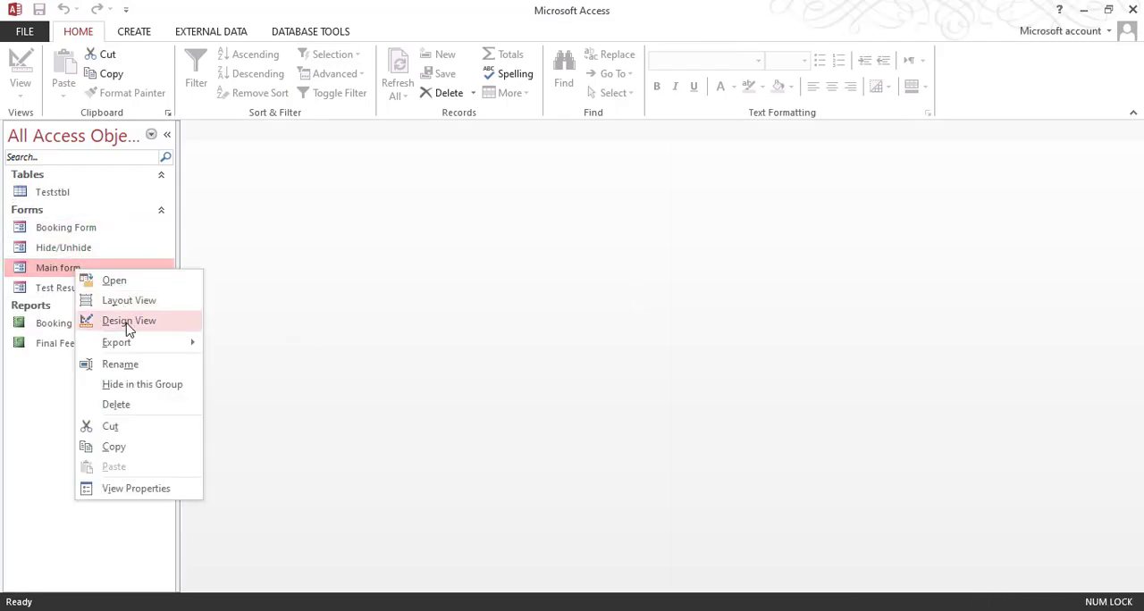
click(128, 321)
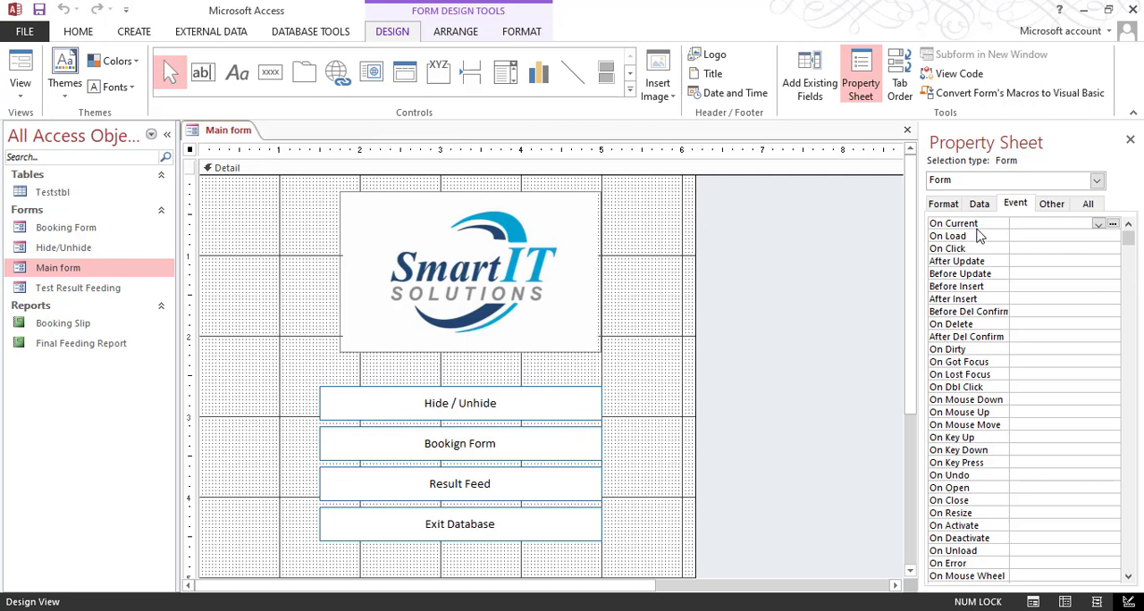
Step: Assign an event procedure to the Main form's On Load event and open its code
click(979, 238)
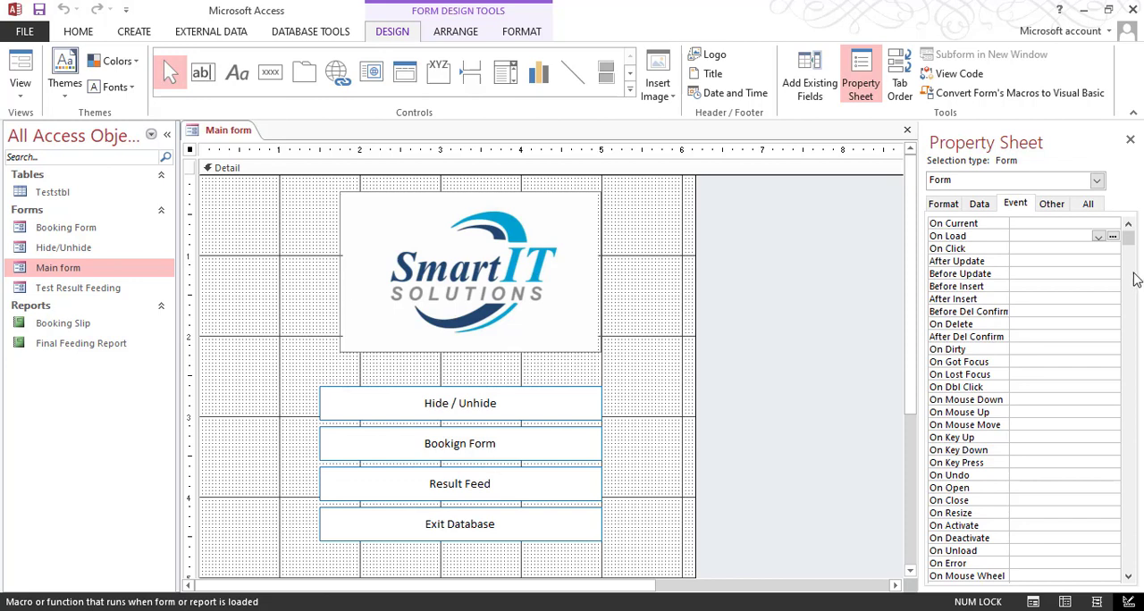
click(1099, 238)
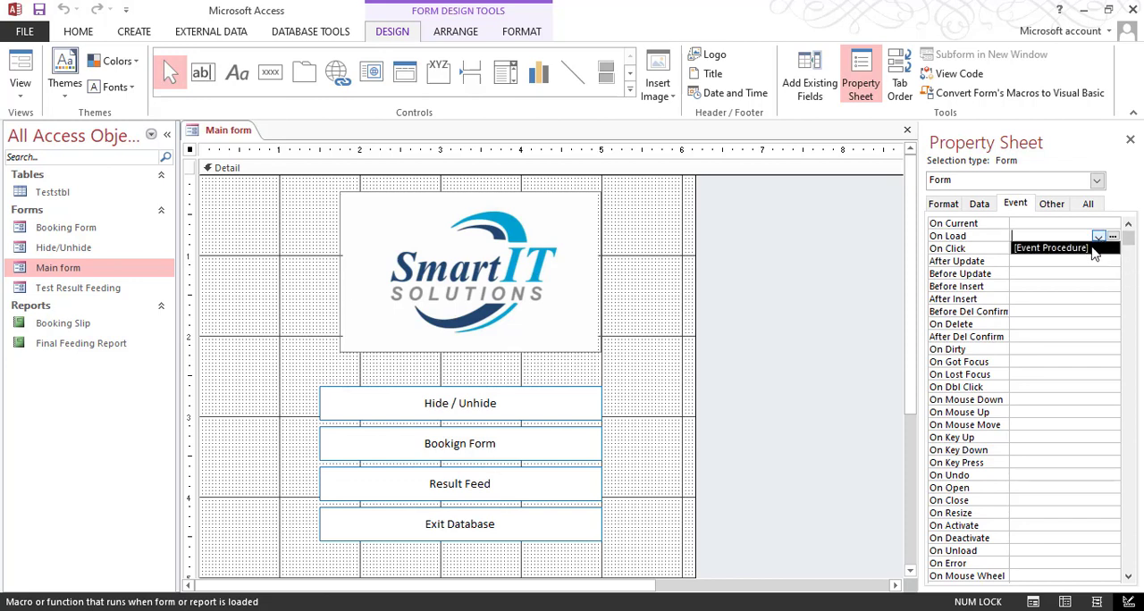
click(1092, 249)
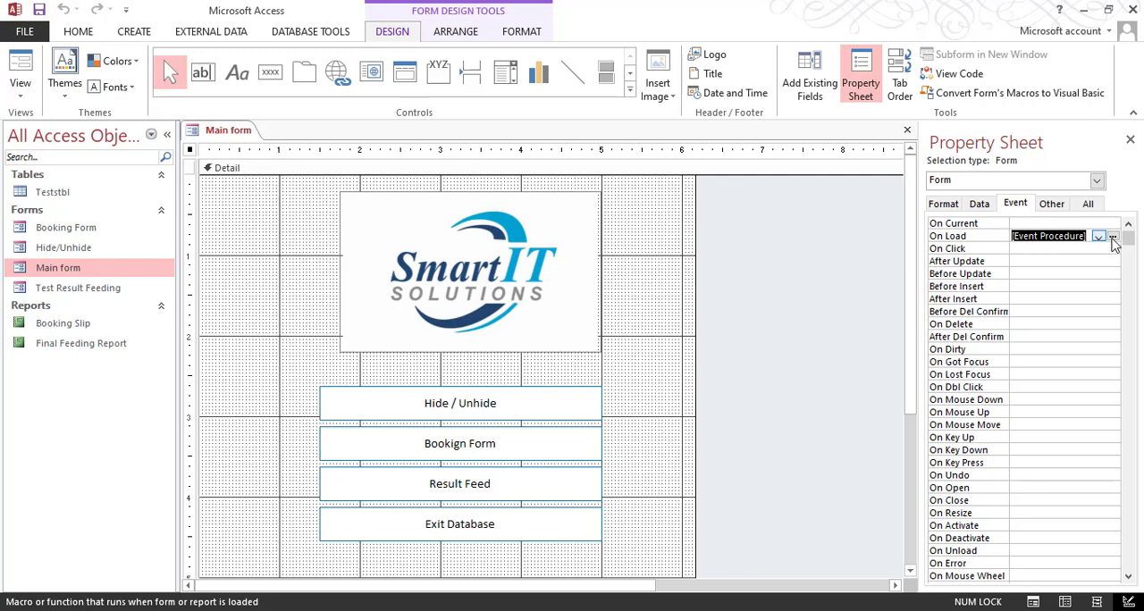
click(1112, 238)
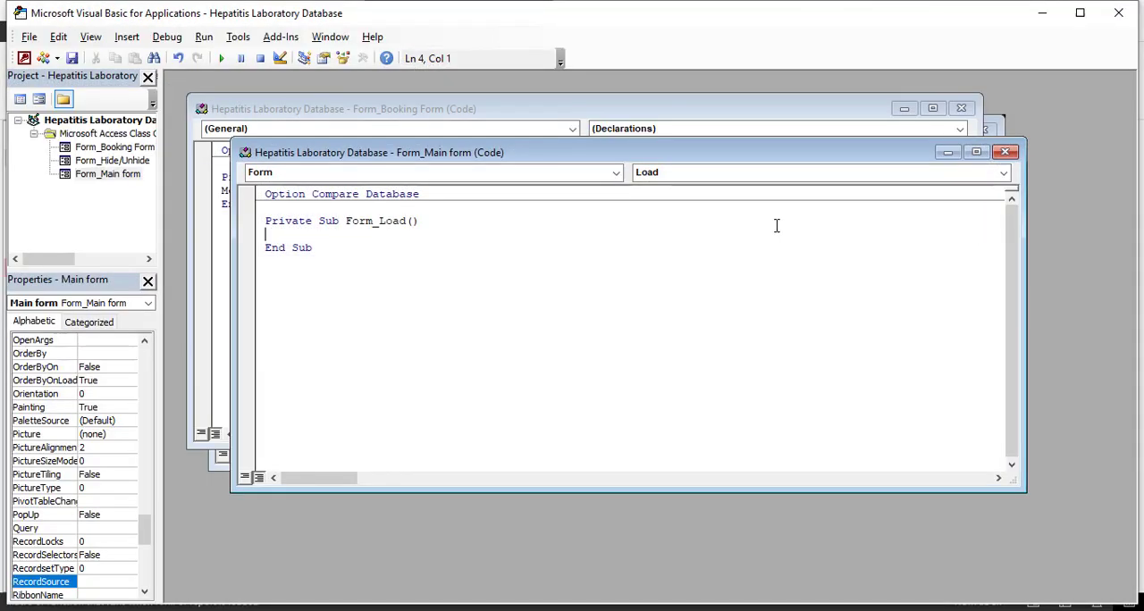
Step: Write DoCmd.Maximize in the Main form's Form_Load procedure and close the code editor
text(docmd.max)
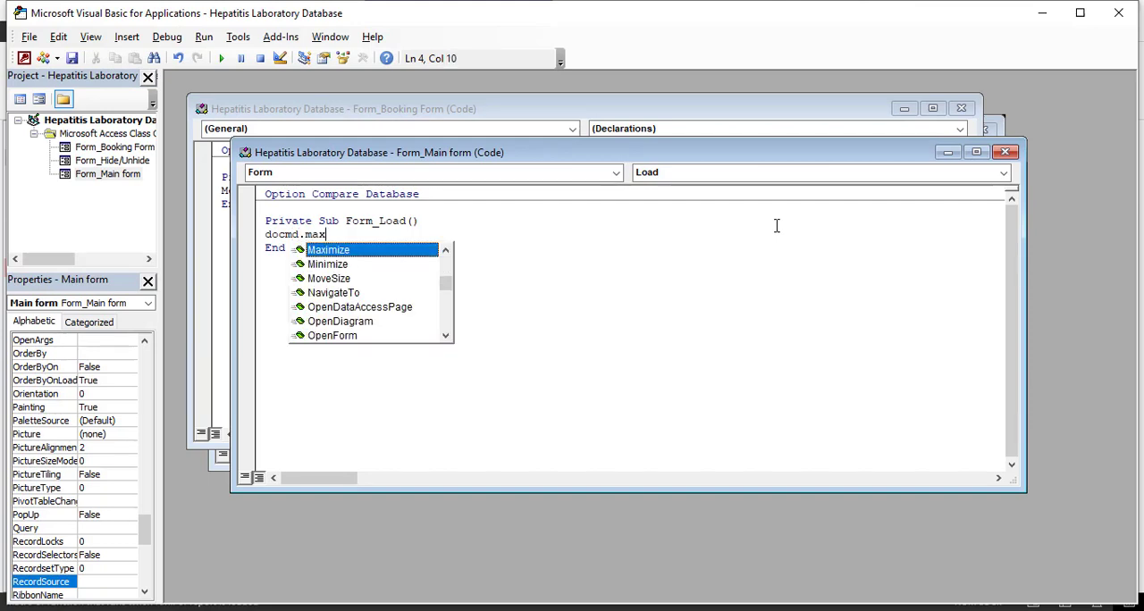
key(Tab)
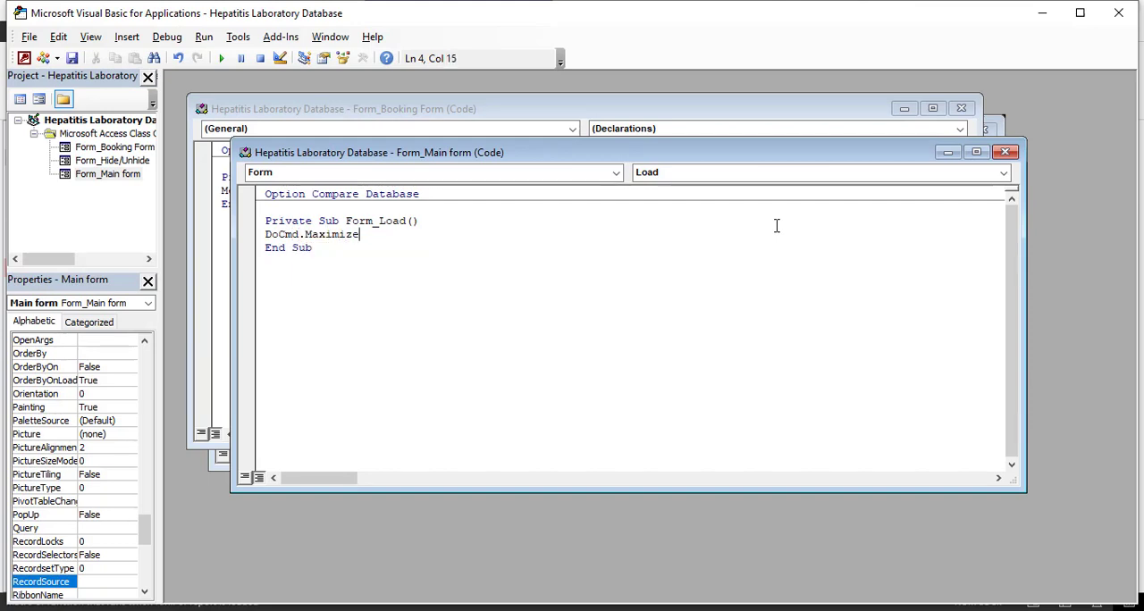
click(1118, 13)
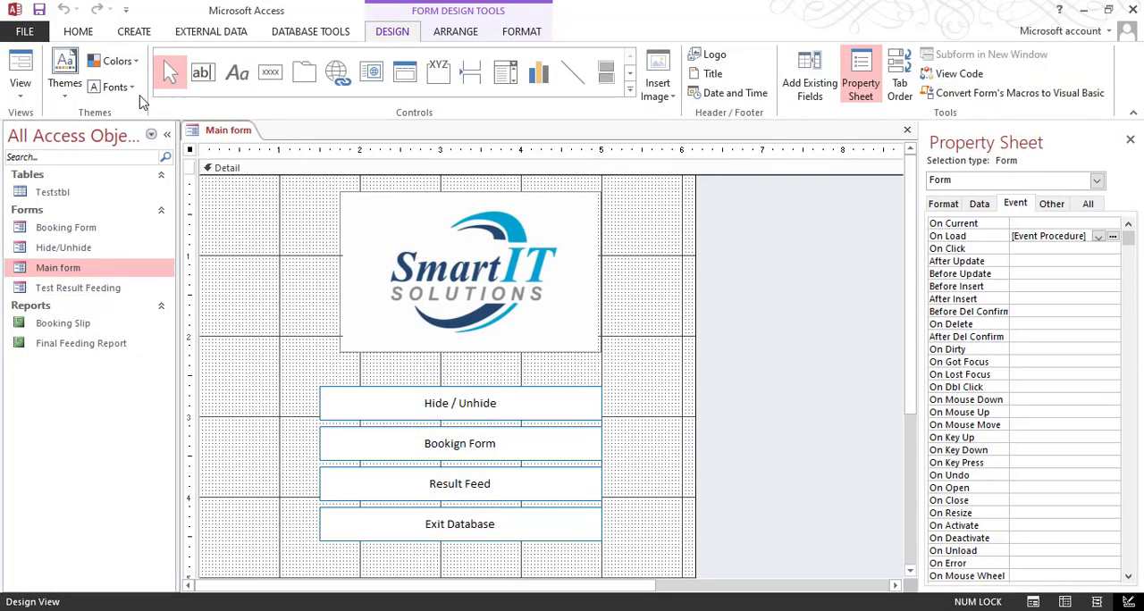
Step: Check the Main form in Form View, then close it and open it again
click(29, 74)
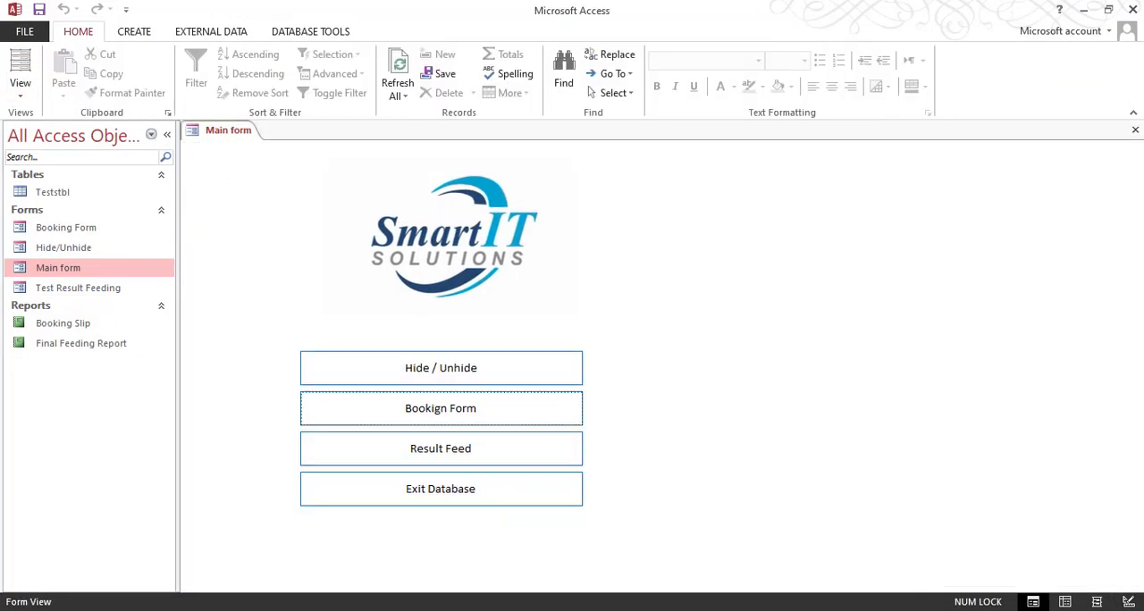
click(1135, 130)
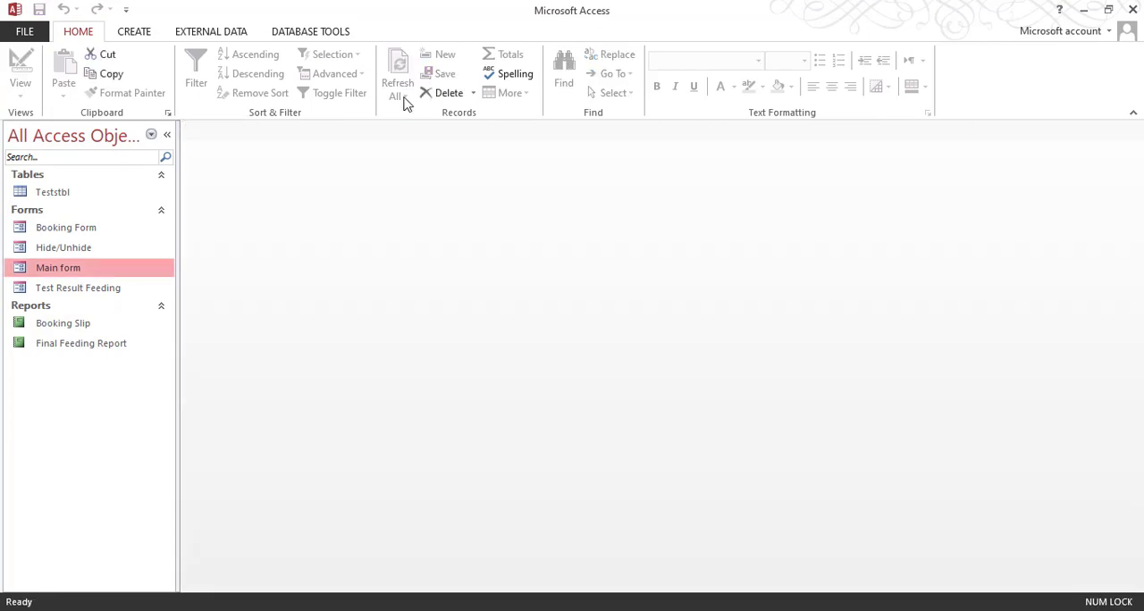
double_click(105, 268)
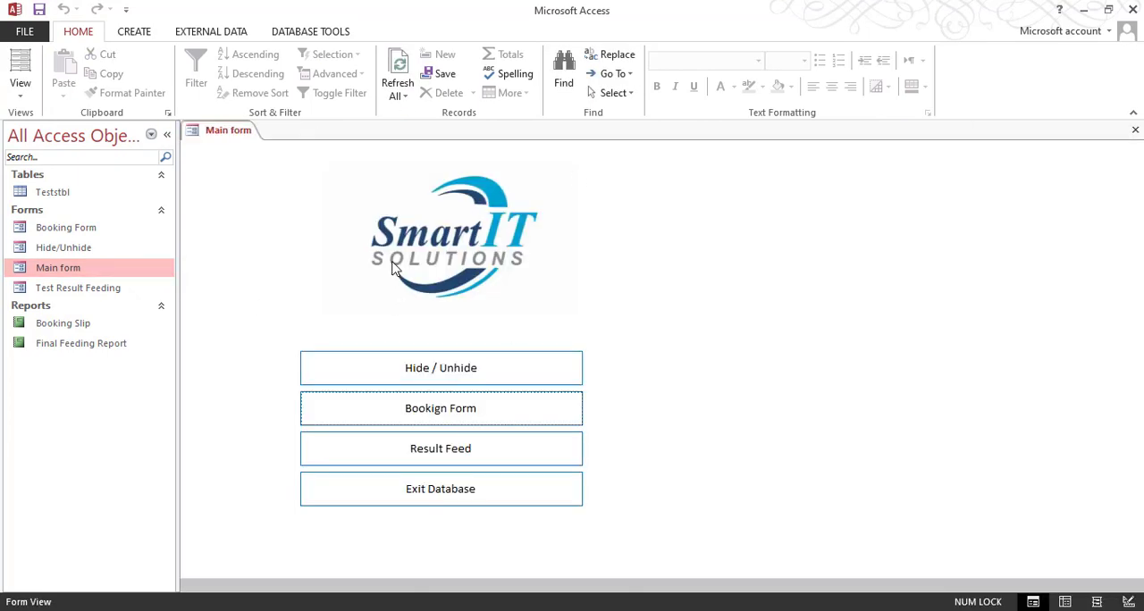
Step: Switch the Main form to Design View and set its Pop Up property to Yes
right_click(326, 219)
click(826, 263)
right_click(827, 264)
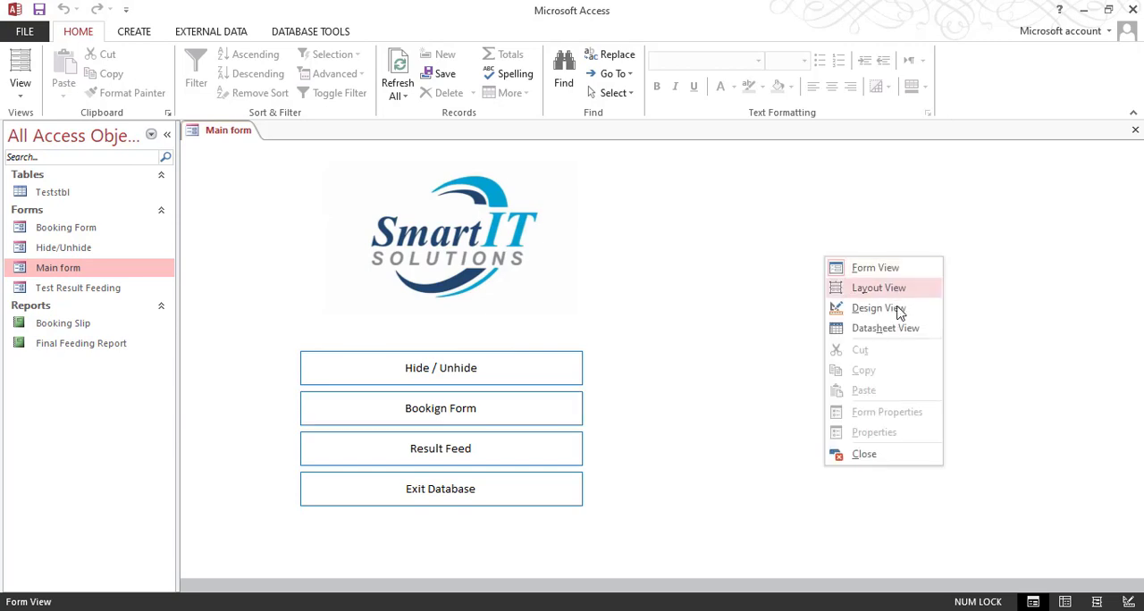
click(882, 308)
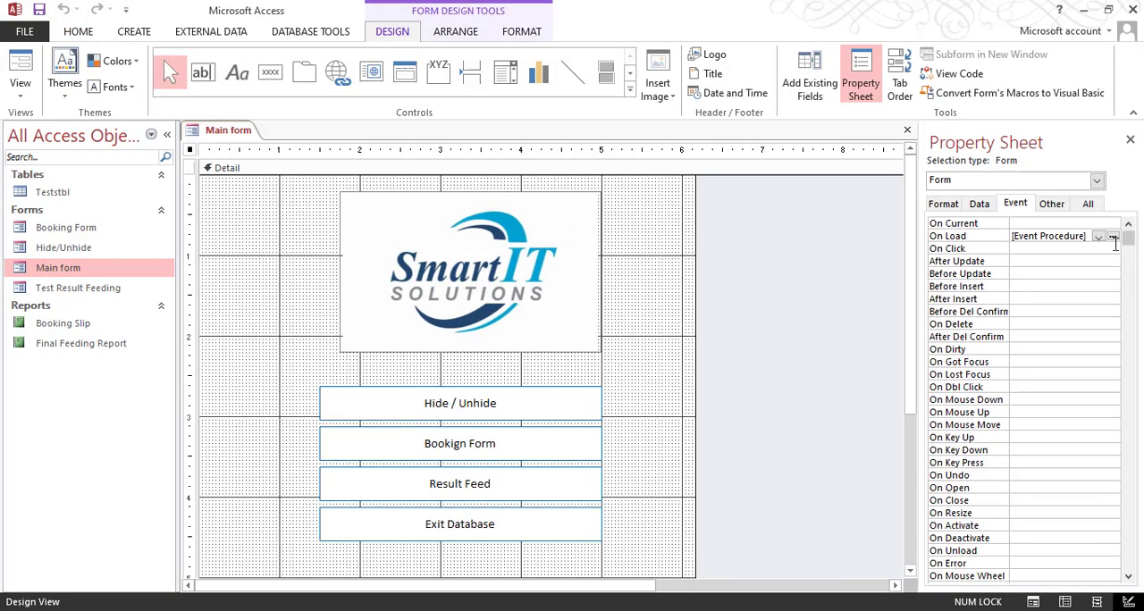
click(1052, 204)
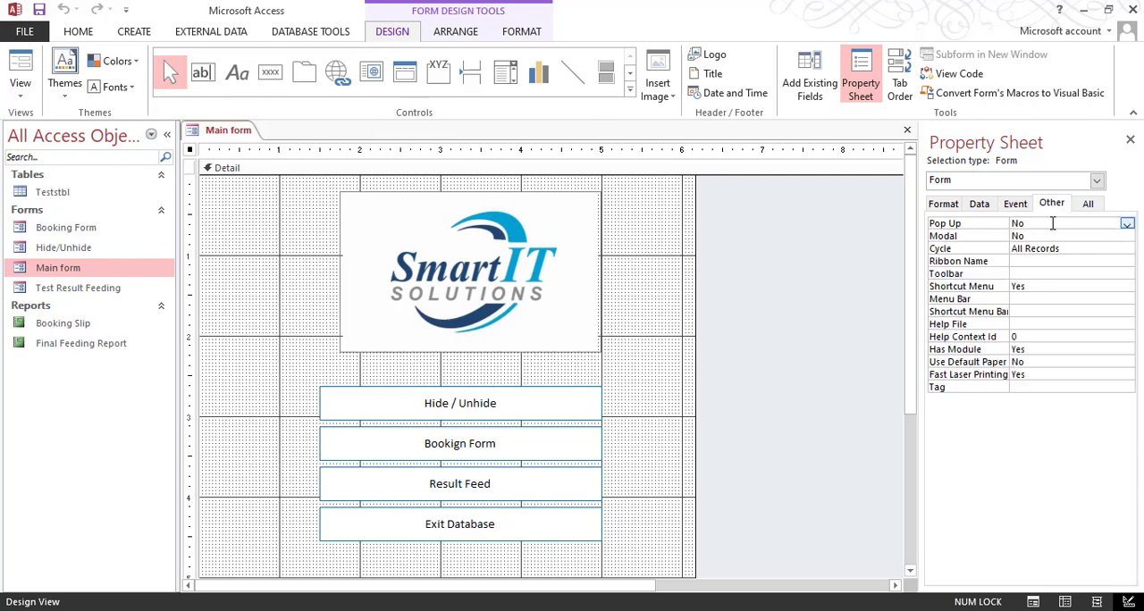
double_click(1048, 223)
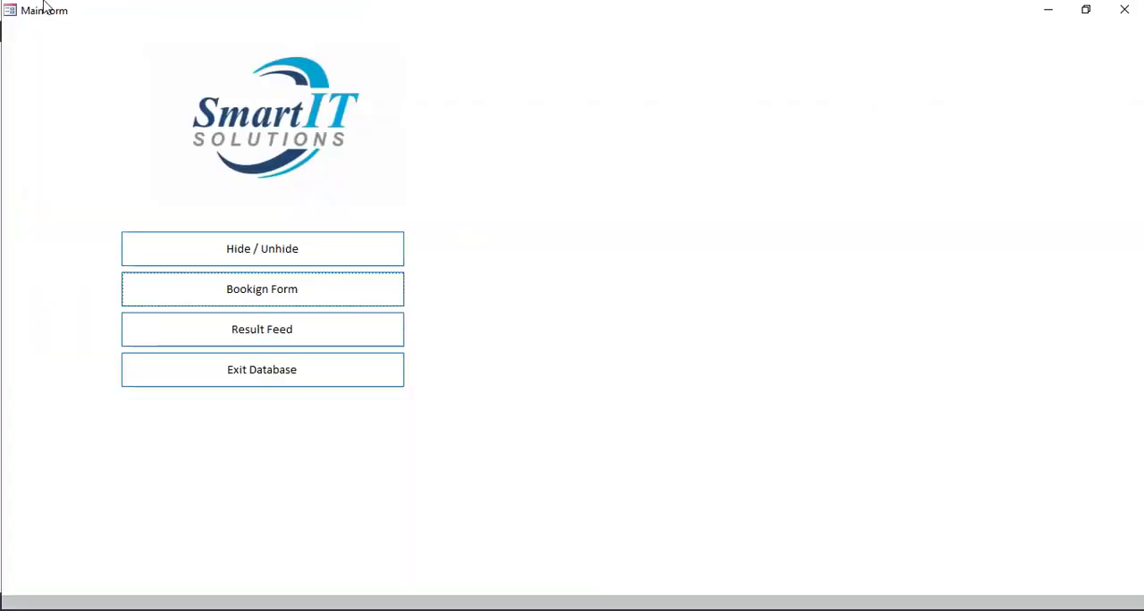
Step: Try restoring and maximizing the Main form's pop-up window, and close the form
drag(698, 11, 708, 251)
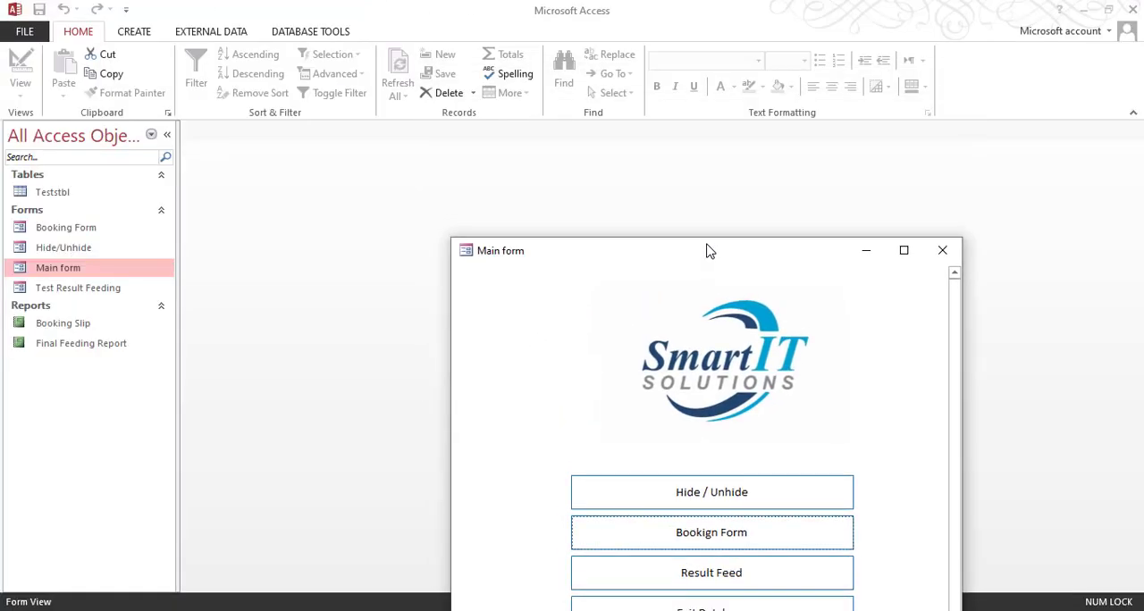
double_click(694, 258)
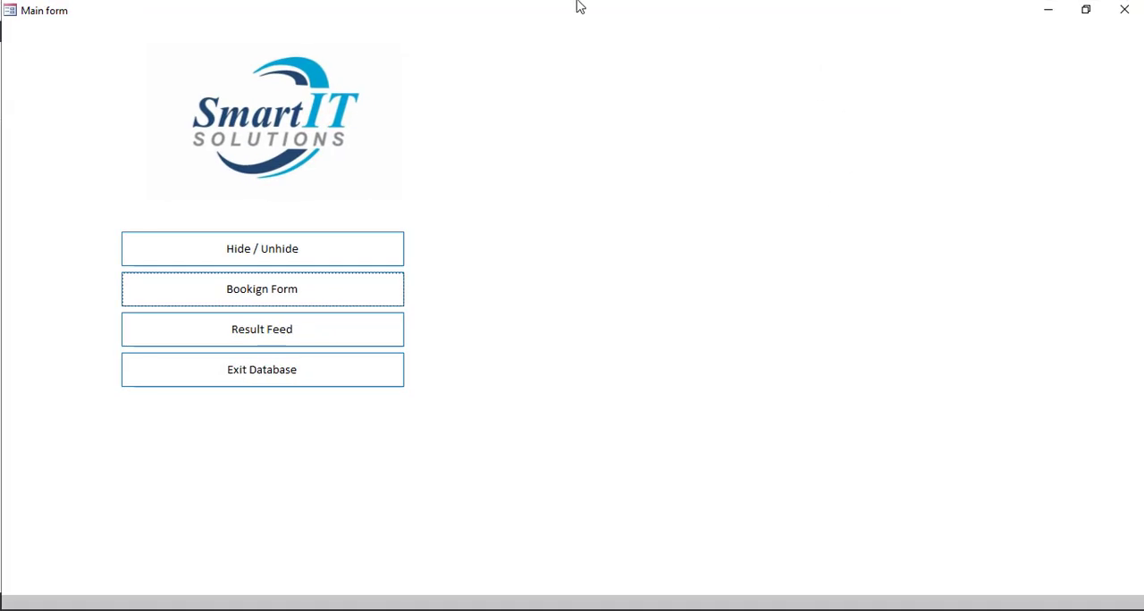
click(1129, 20)
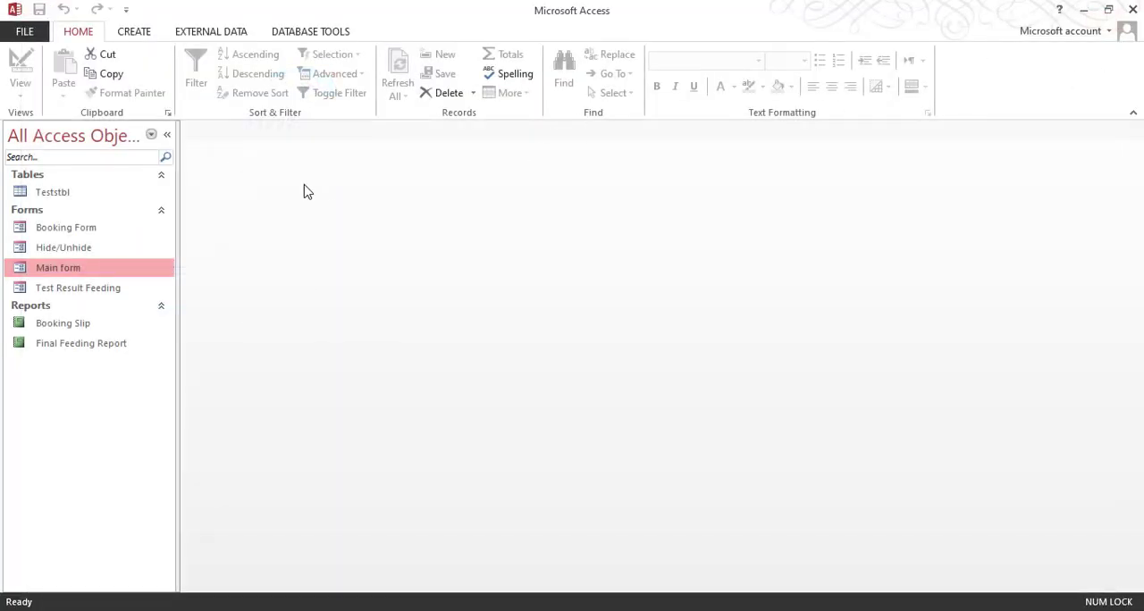
Step: Open Booking Form in Design View, assign an event procedure to its On Load event and open the code
click(97, 231)
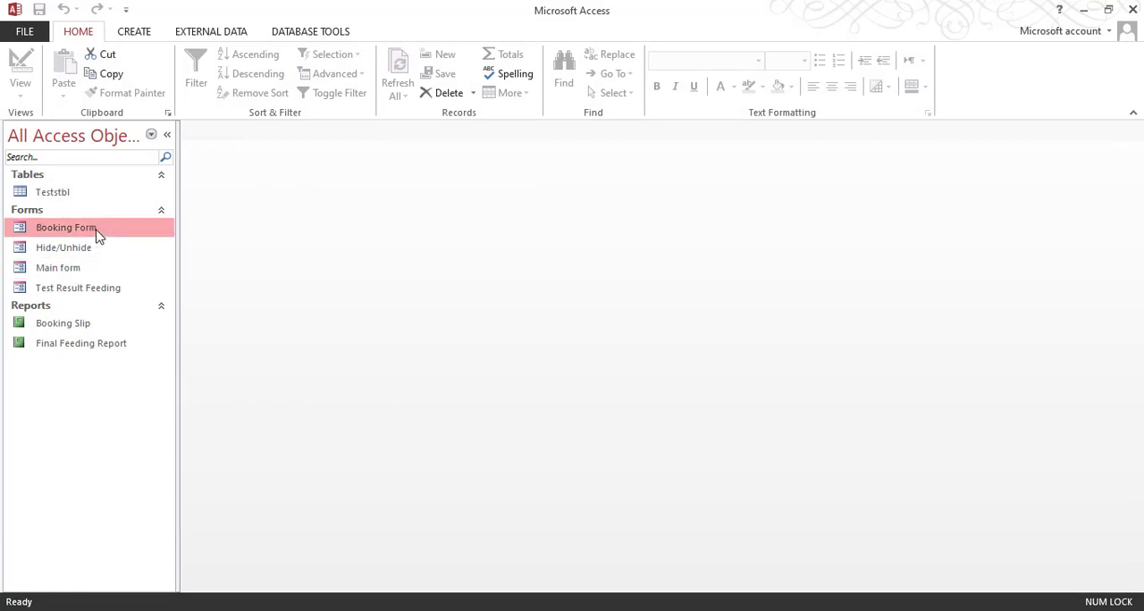
right_click(96, 232)
click(143, 282)
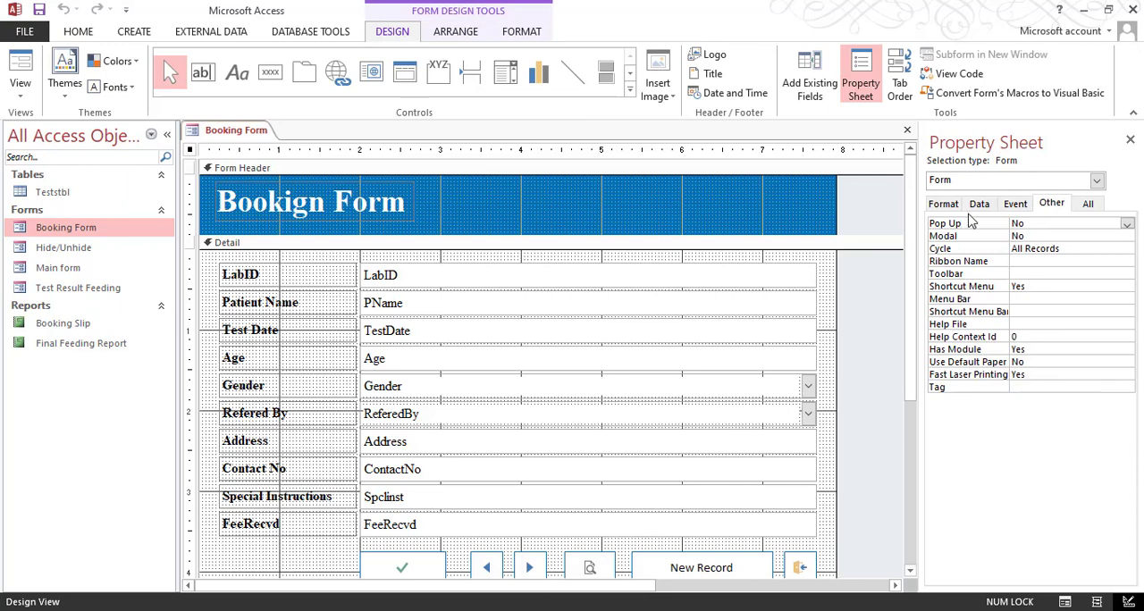
click(1008, 208)
click(1055, 236)
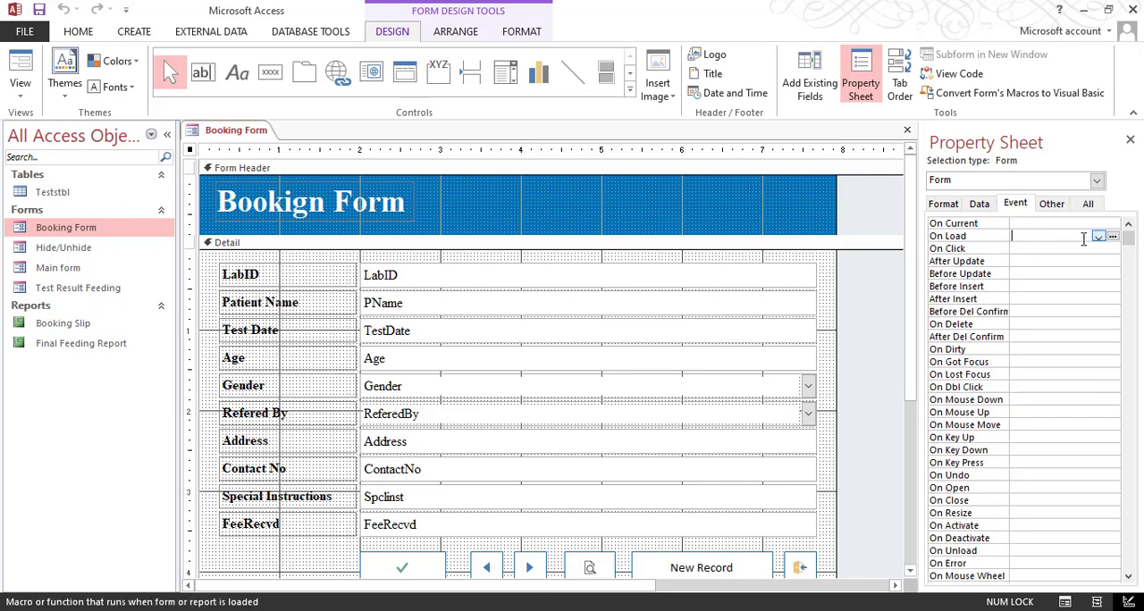
click(1098, 236)
click(1049, 247)
click(1113, 236)
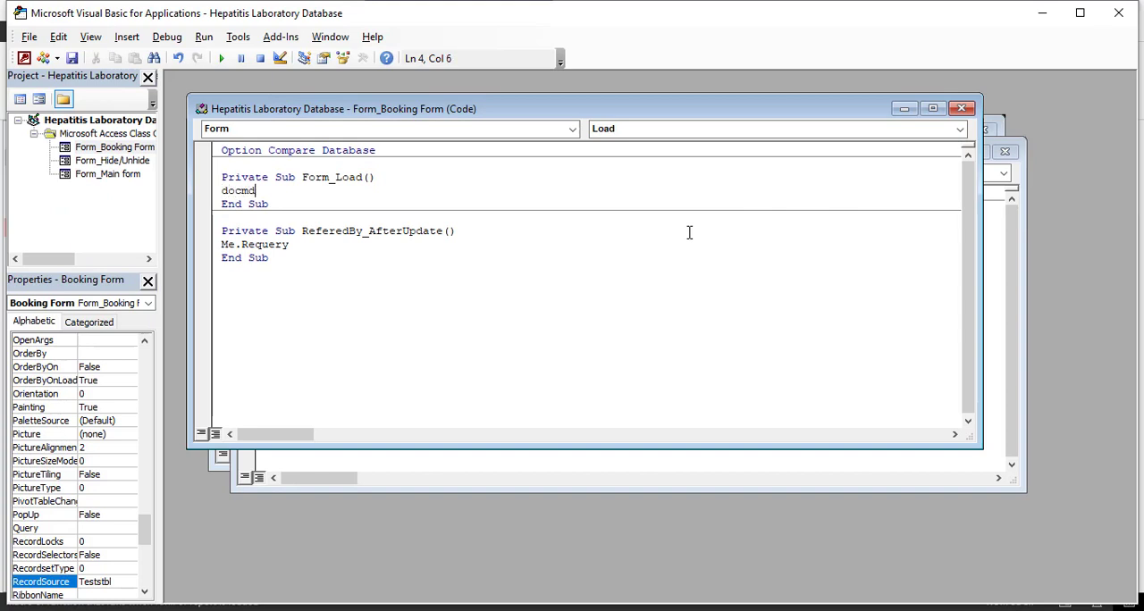
Step: Write DoCmd.Maximize in the Booking Form's Form_Load procedure, and close the code editor and the form
text(docmd.ma)
key(Tab)
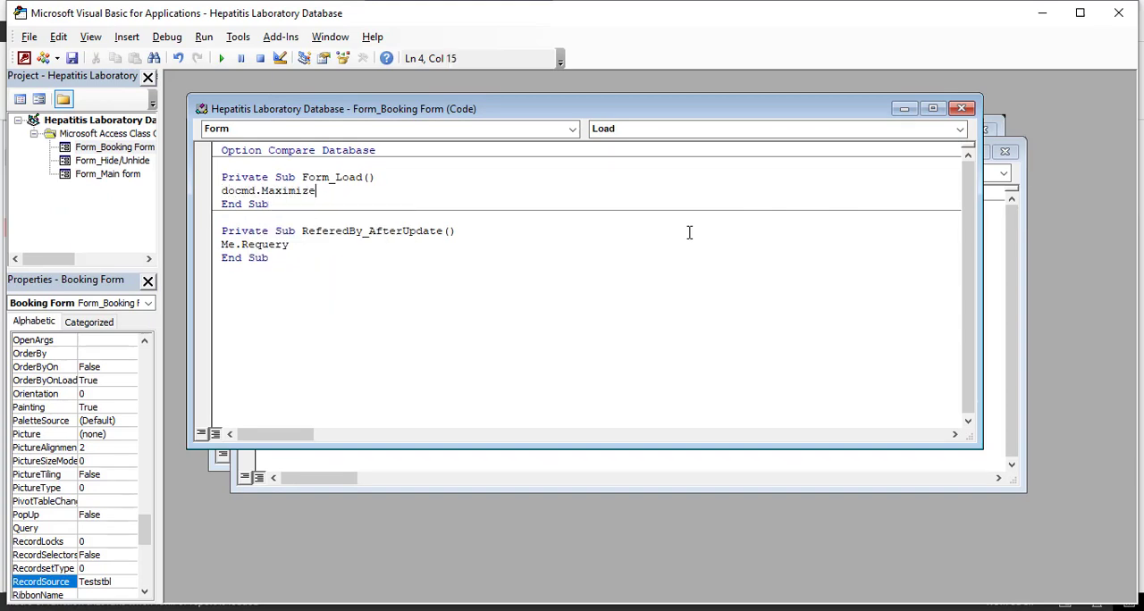
drag(335, 193, 222, 191)
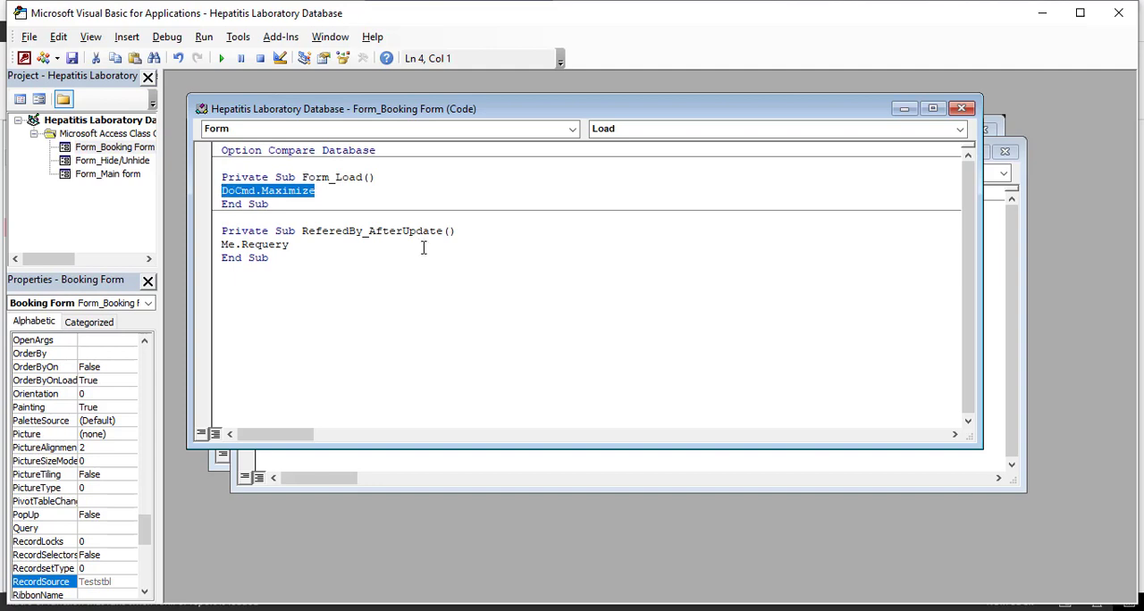
click(1117, 13)
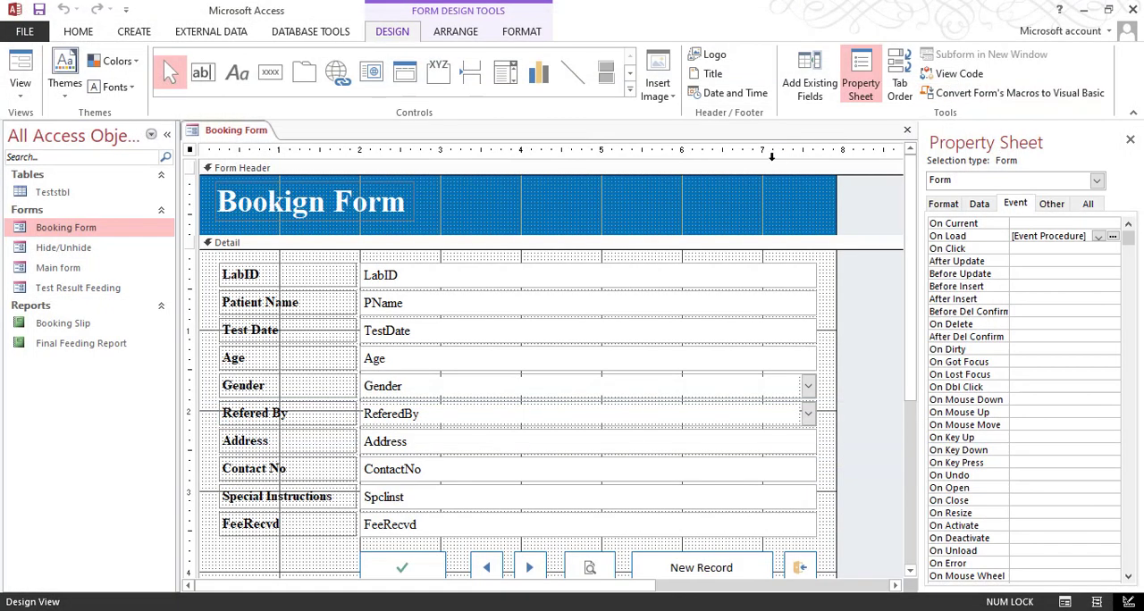
click(906, 131)
Step: Open the Hide/Unhide form in Design View, check its Pop Up property, and close the form
click(96, 269)
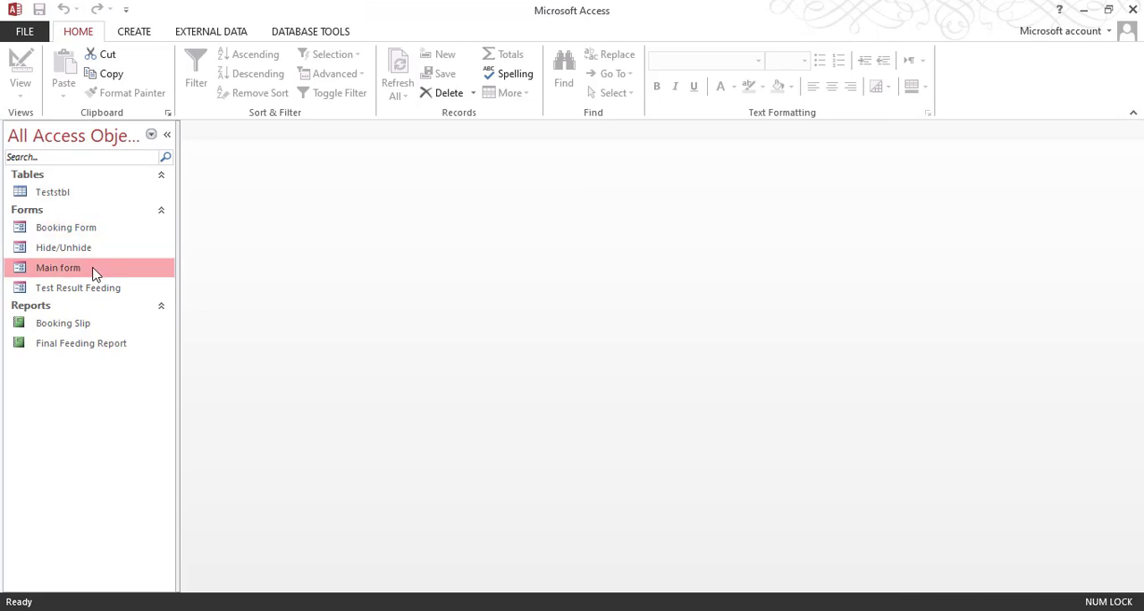
click(90, 253)
right_click(90, 251)
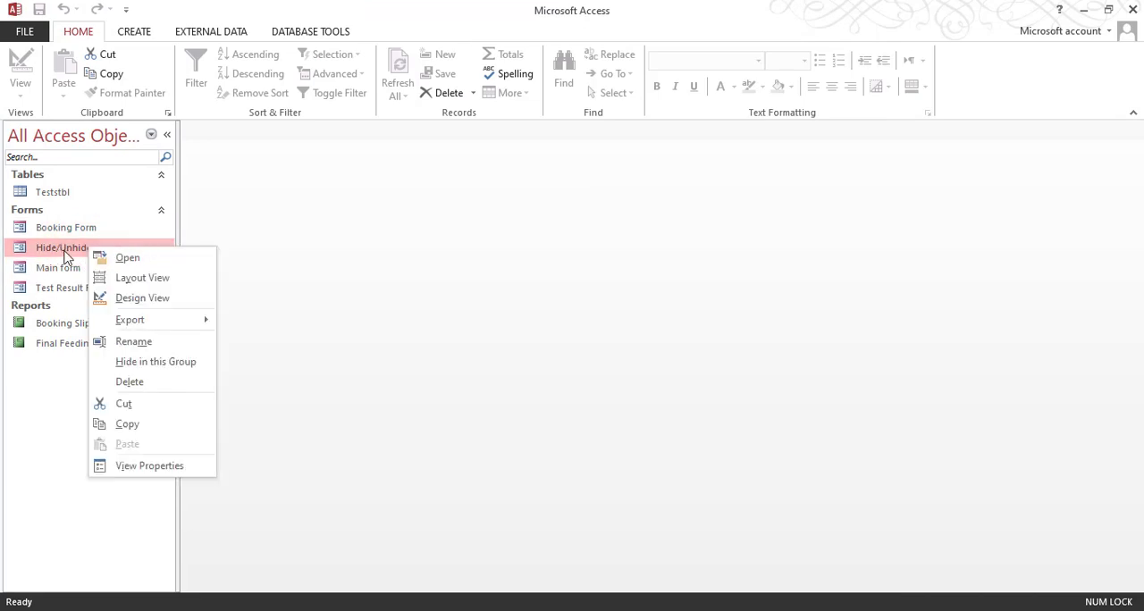
click(67, 287)
right_click(82, 251)
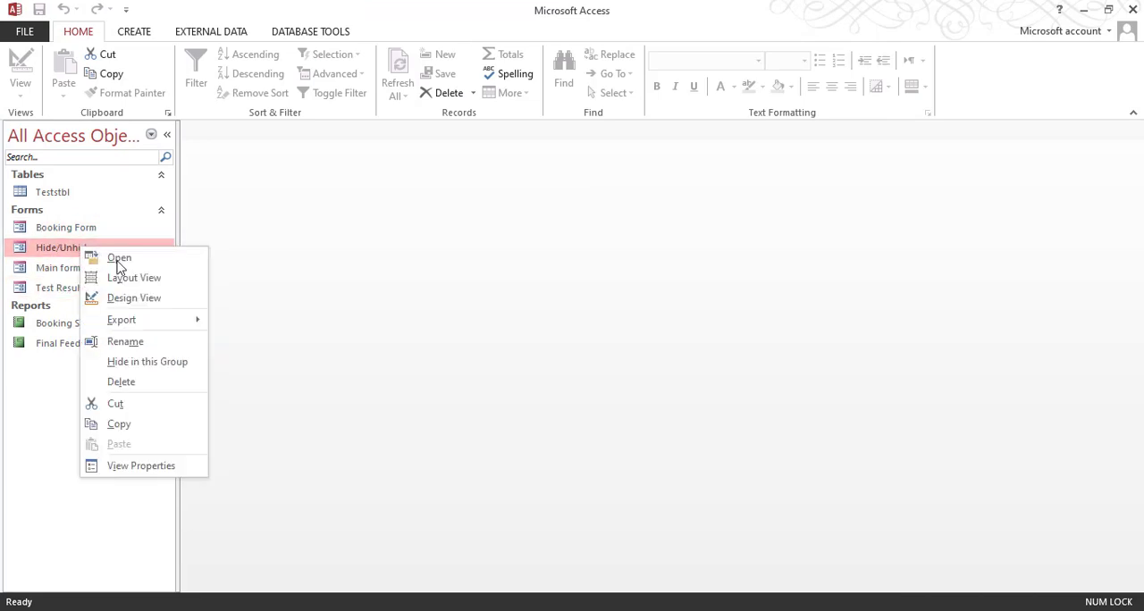
click(125, 299)
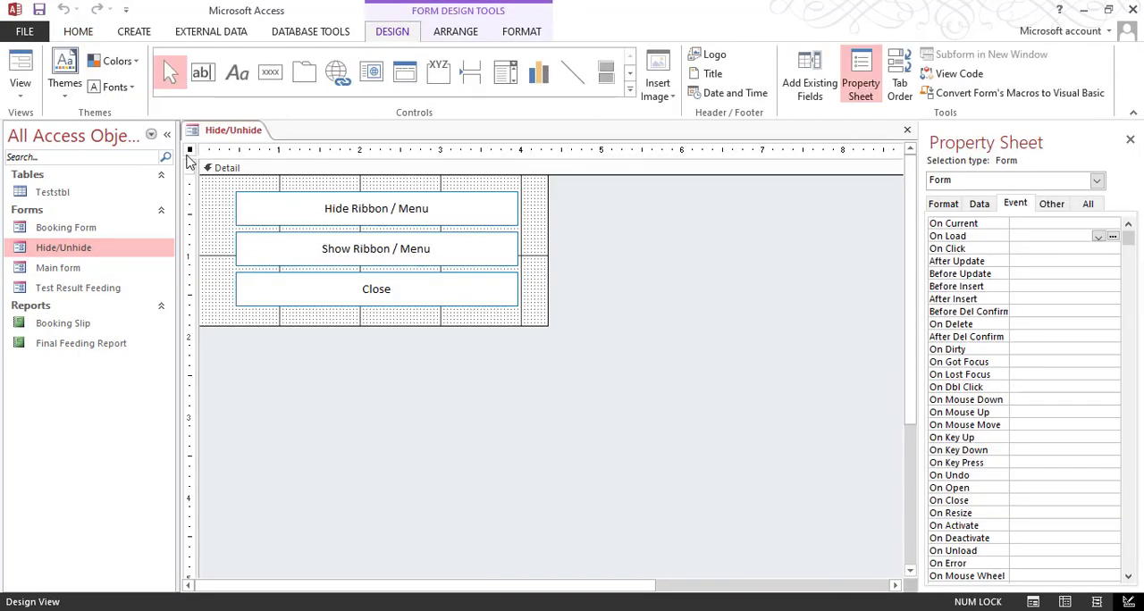
click(1051, 204)
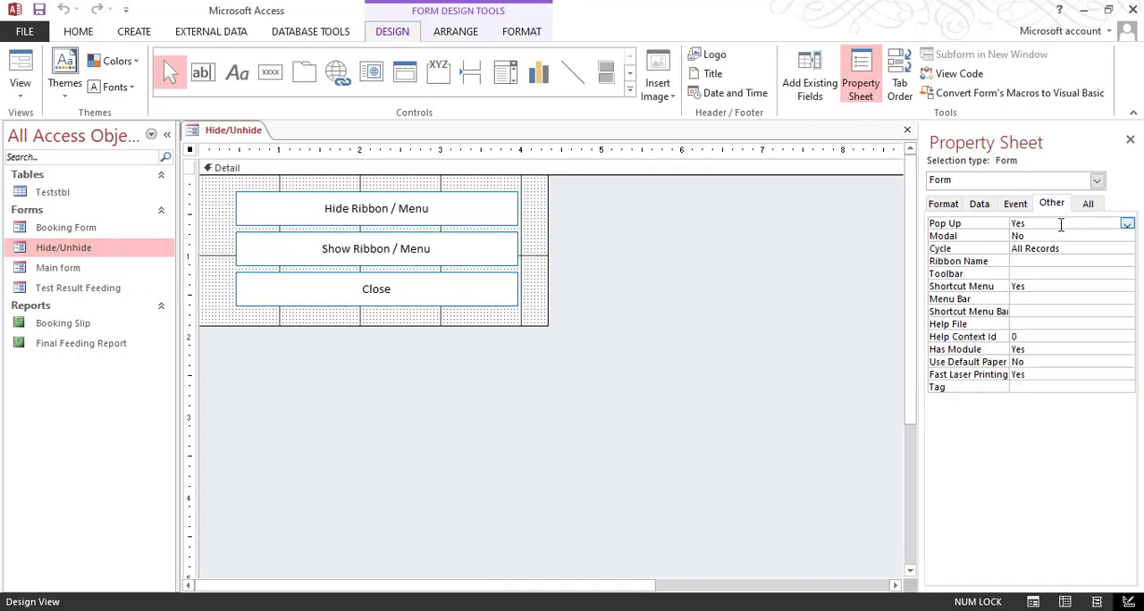
click(1129, 139)
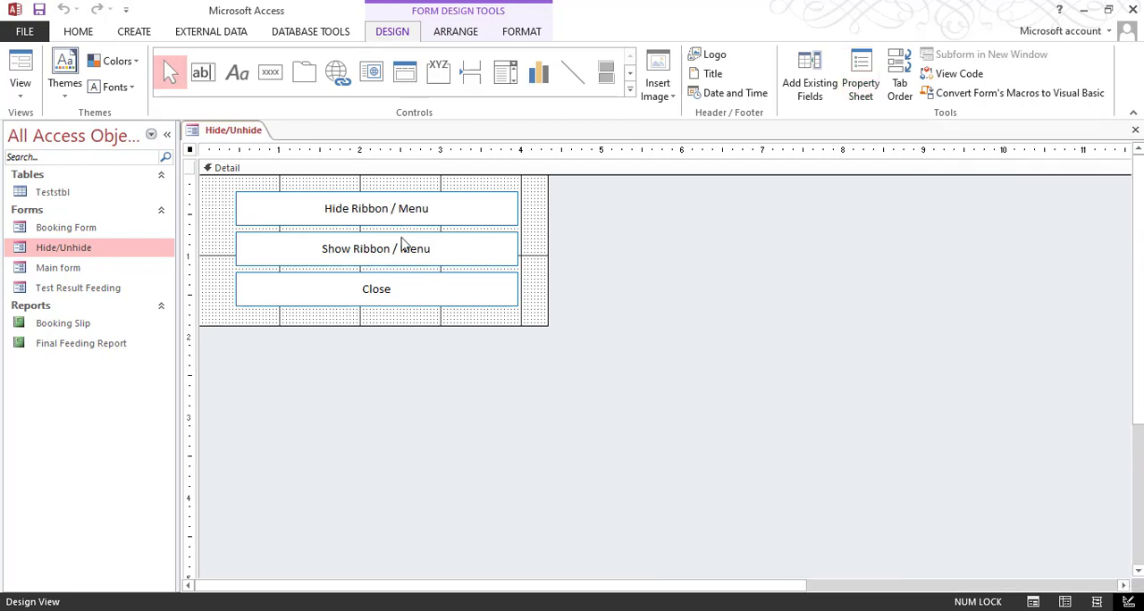
click(1135, 129)
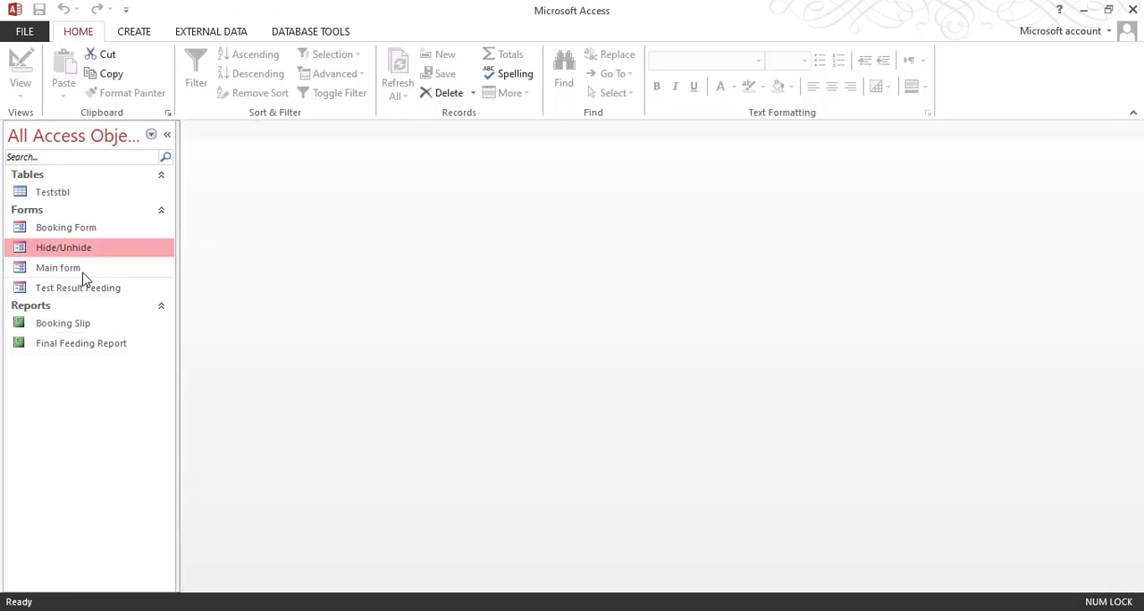
Step: Open the Test Result Feeding form in Design View and set its Pop Up property to Yes
right_click(85, 295)
click(125, 337)
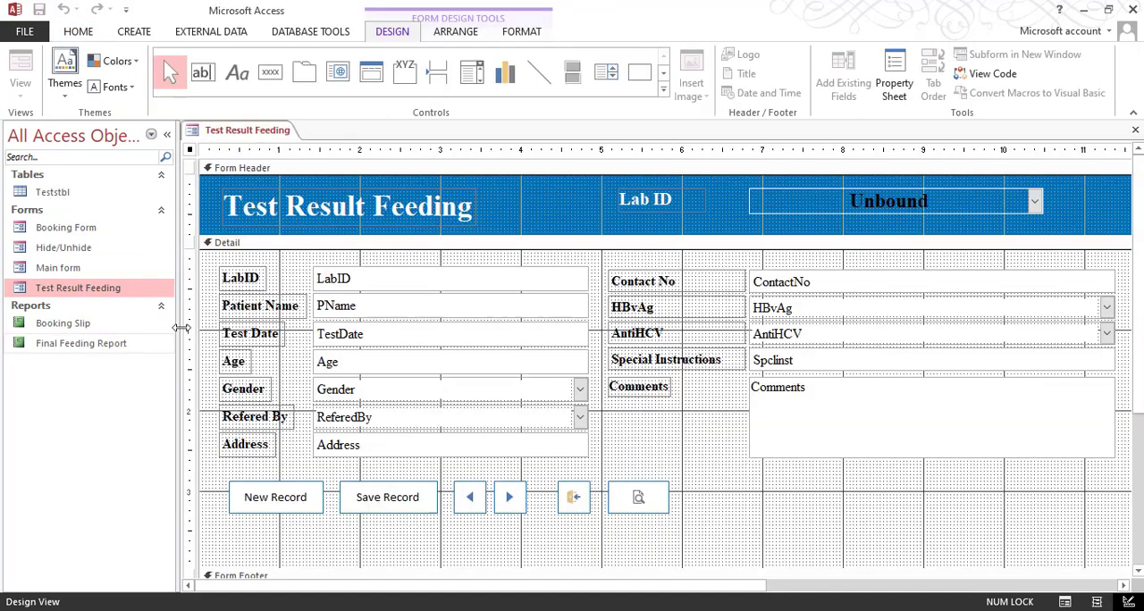
double_click(189, 149)
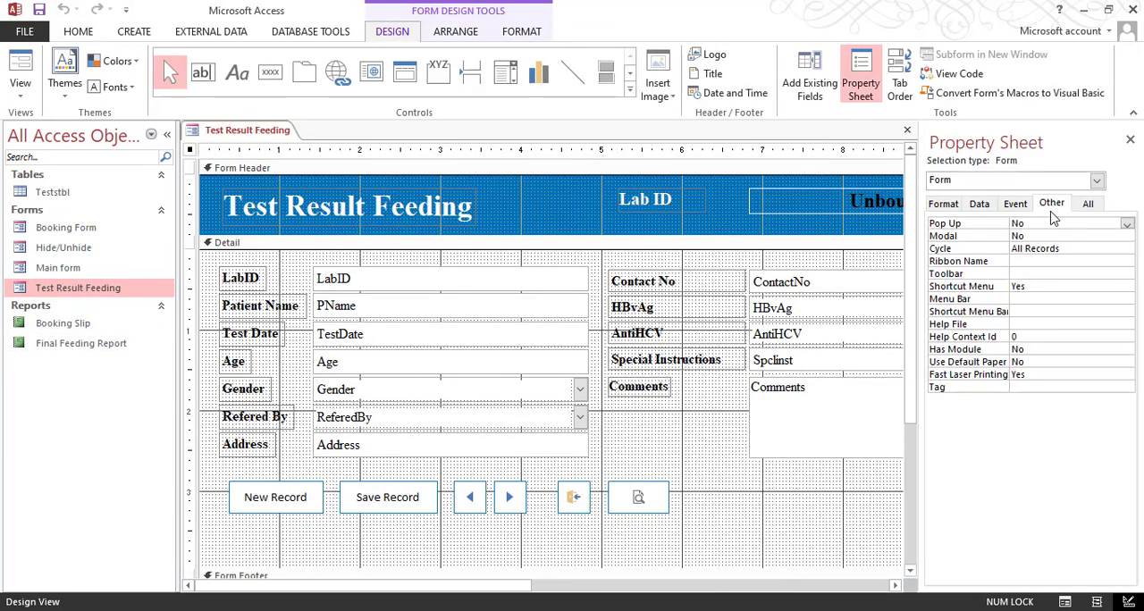
click(1051, 224)
Step: Assign an event procedure to the Test Result Feeding form's On Load event and open its code
click(1015, 204)
click(1019, 234)
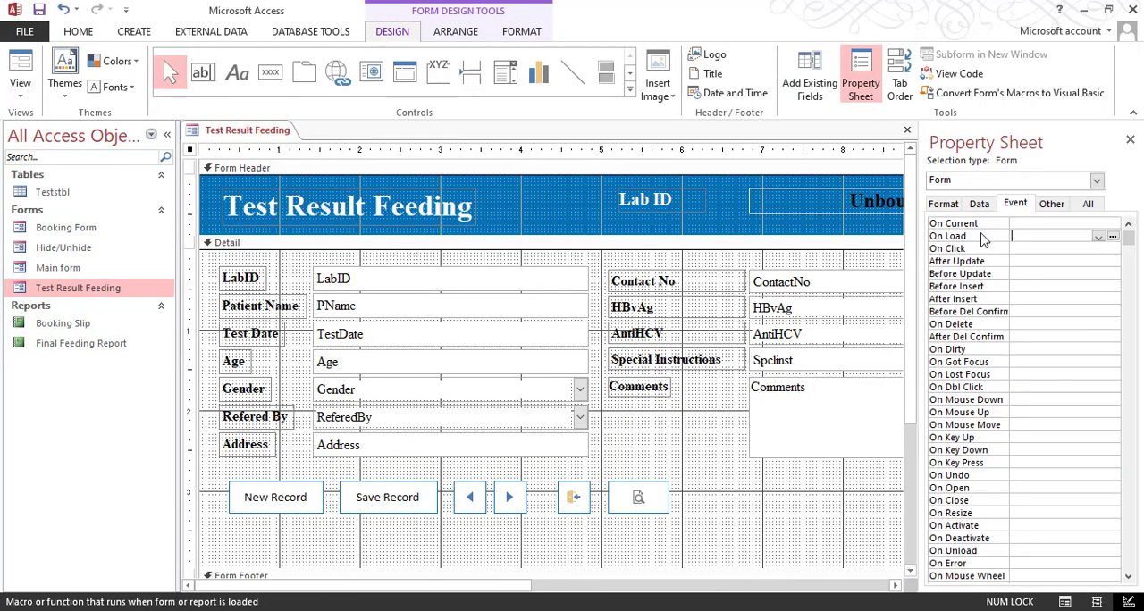
click(1097, 236)
click(1054, 249)
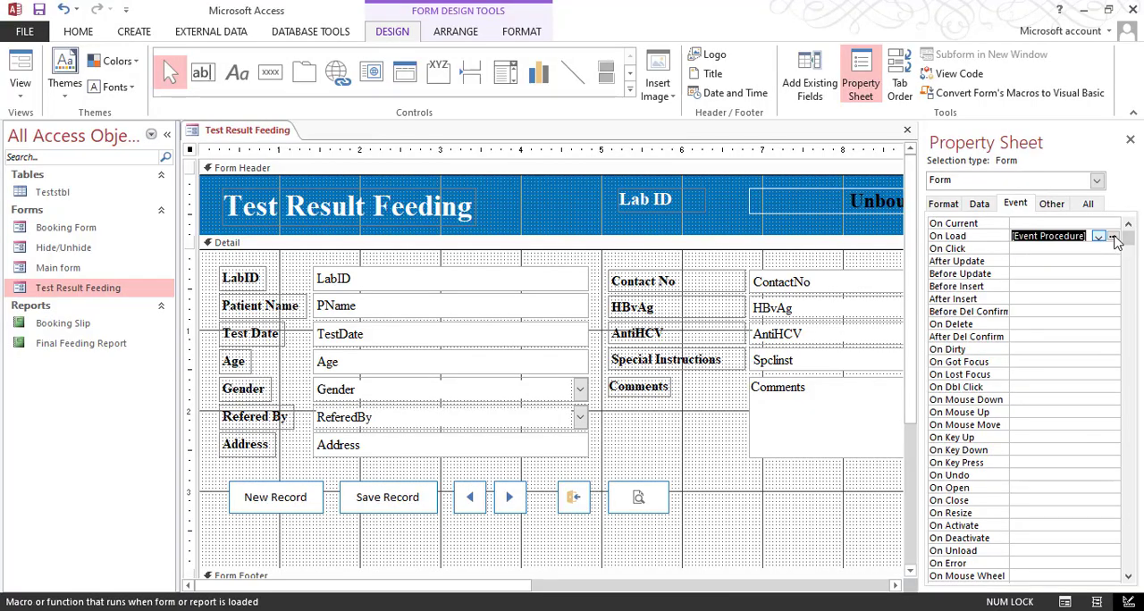
click(1112, 236)
Step: Write DoCmd.Maximize in Test Result Feeding's Form_Load procedure, close the code editor, and check the form in Form View before closing it
text(docmd.Maximize)
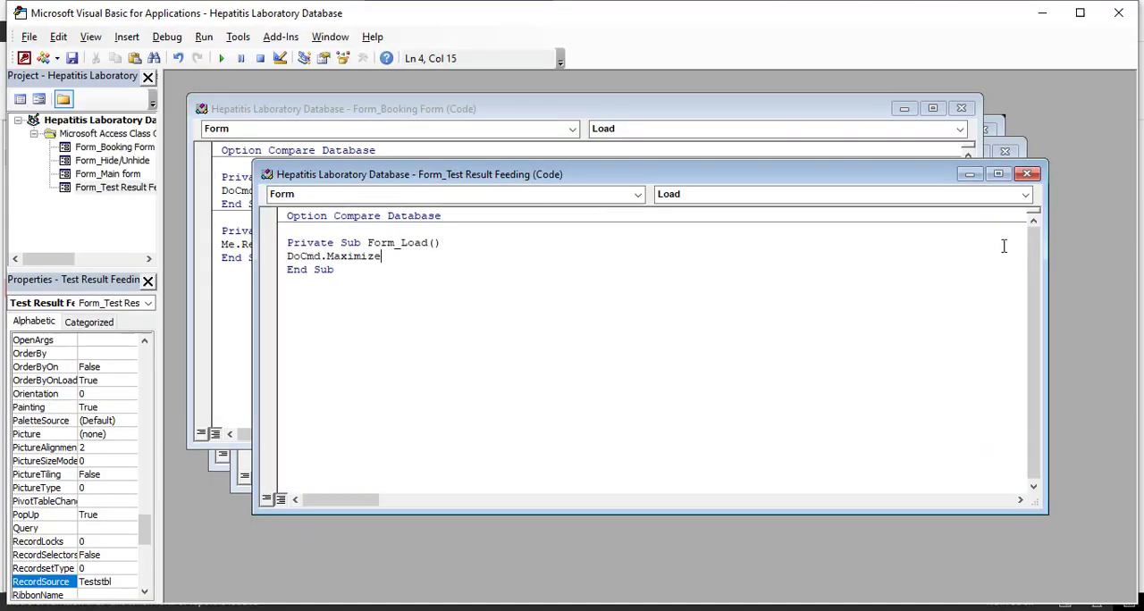
click(1118, 13)
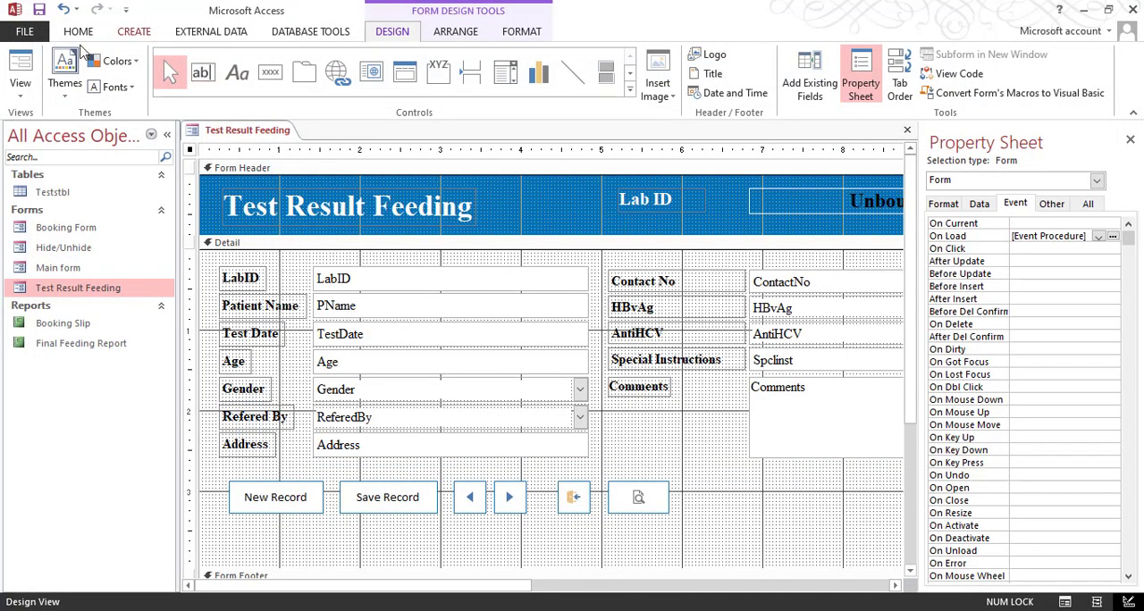
click(19, 68)
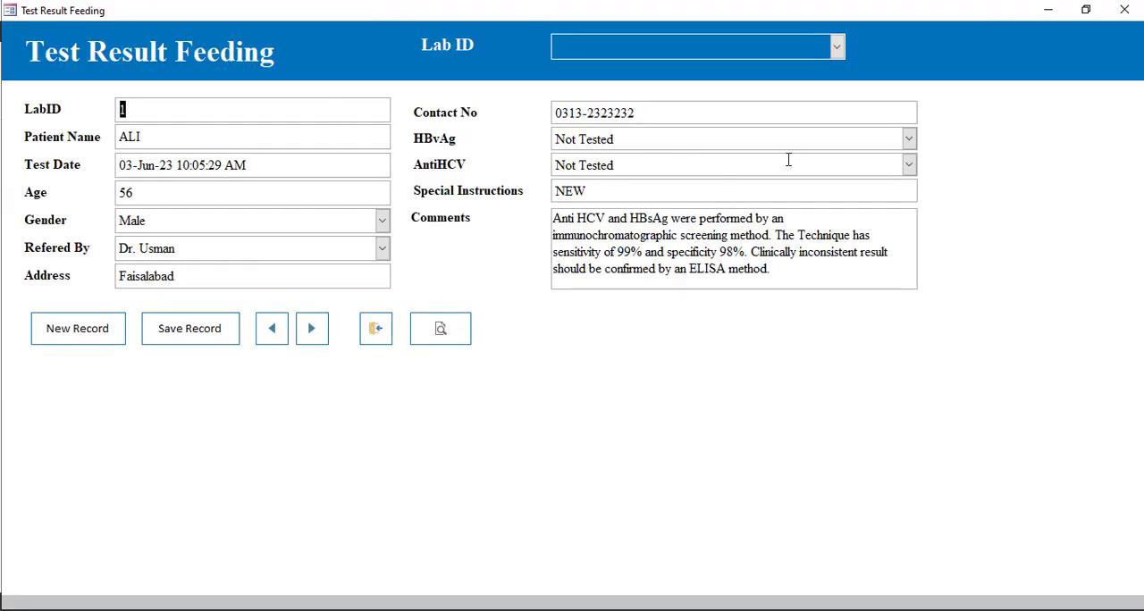
click(1123, 10)
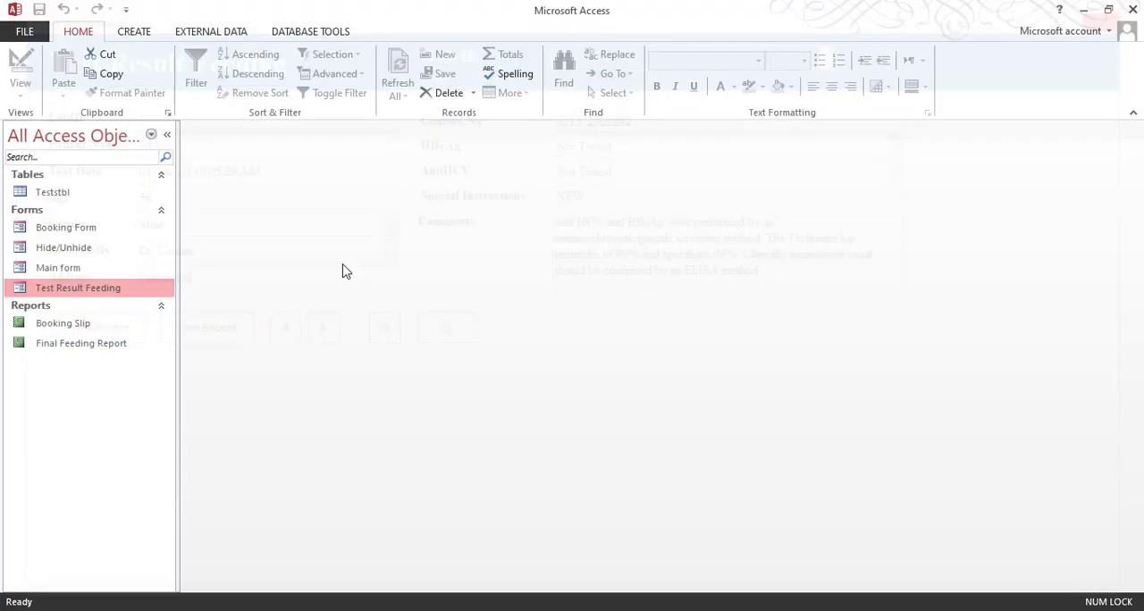
Step: Open the Main form, test its Booking Form button, and close the Main form
double_click(87, 268)
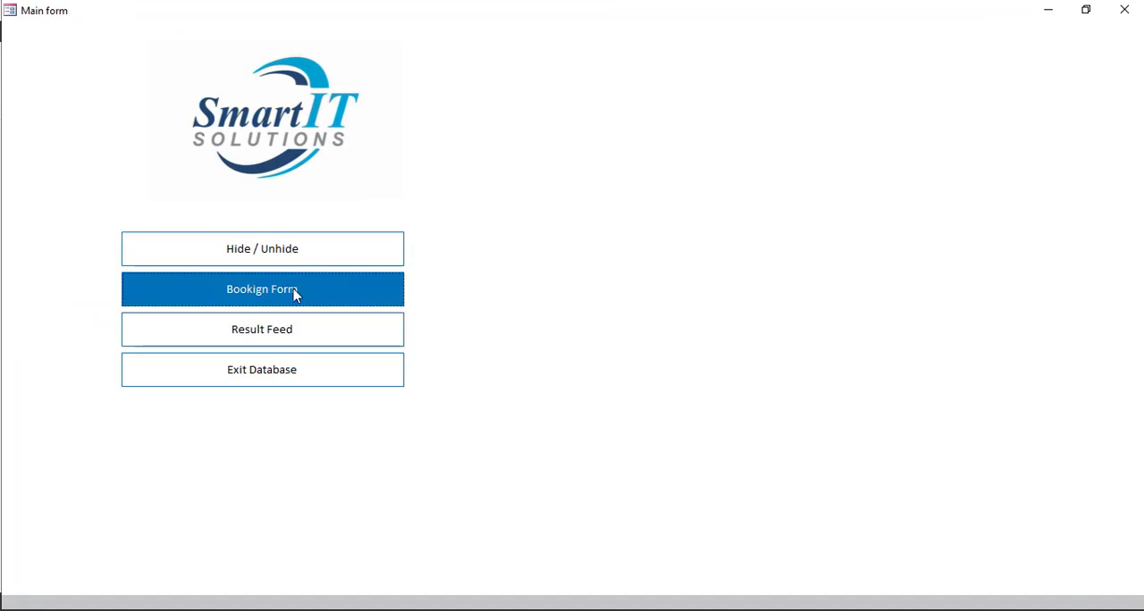
click(293, 289)
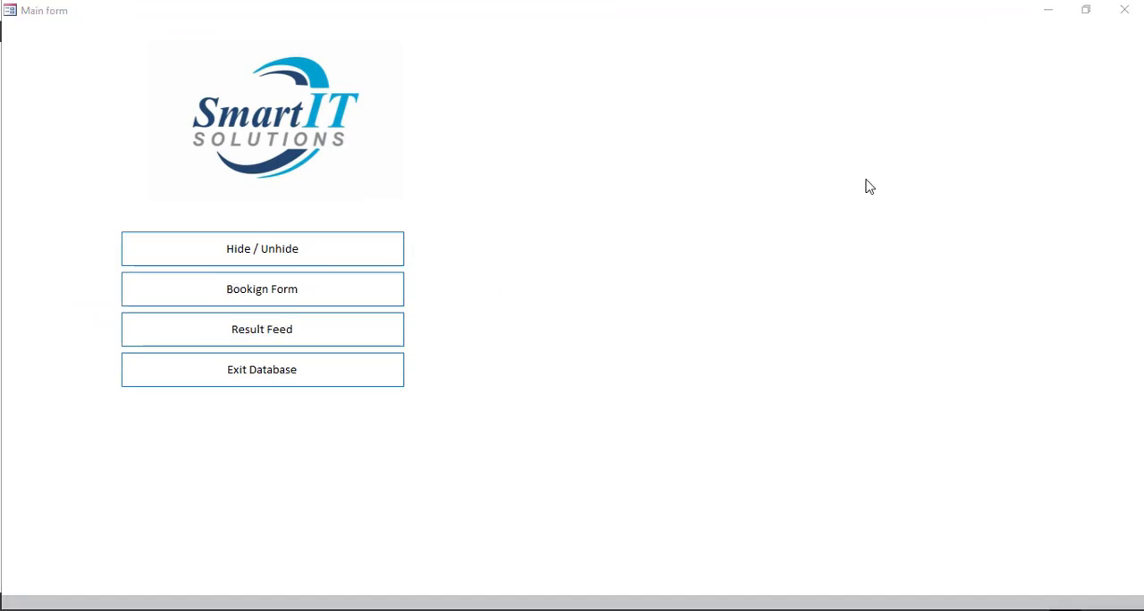
click(1108, 11)
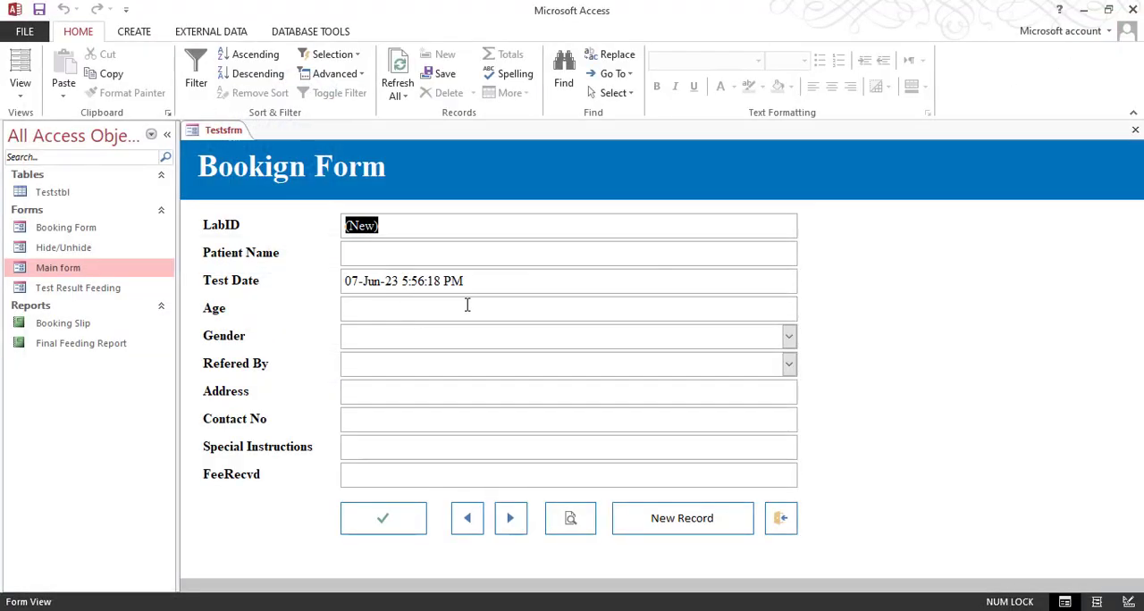
Step: Switch the Booking Form to Design View and set its Pop Up property to Yes
right_click(308, 170)
click(357, 194)
right_click(782, 179)
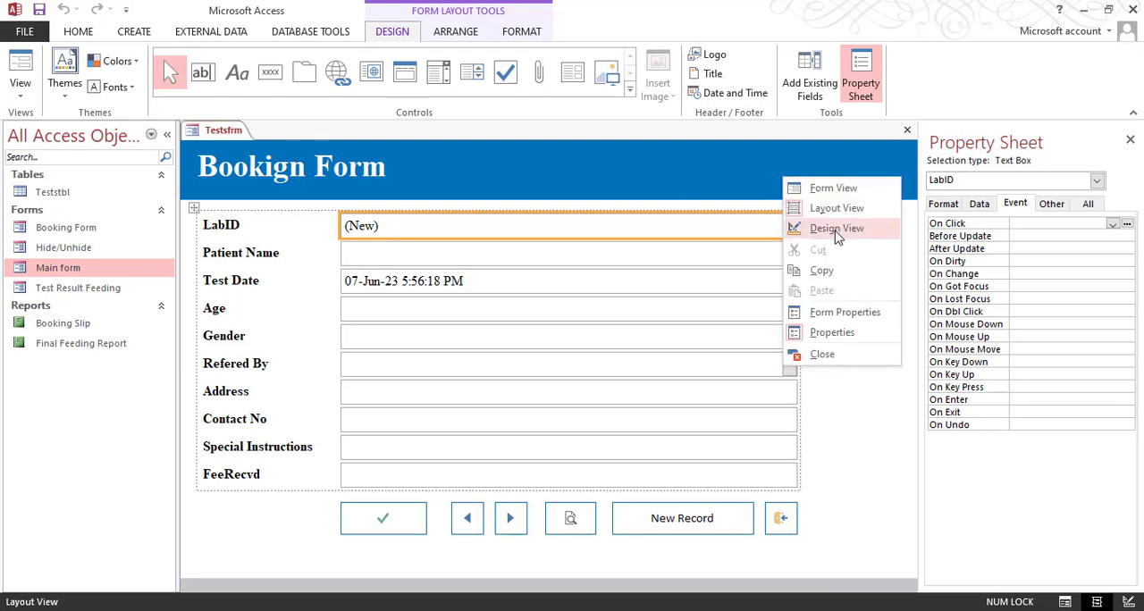
click(837, 229)
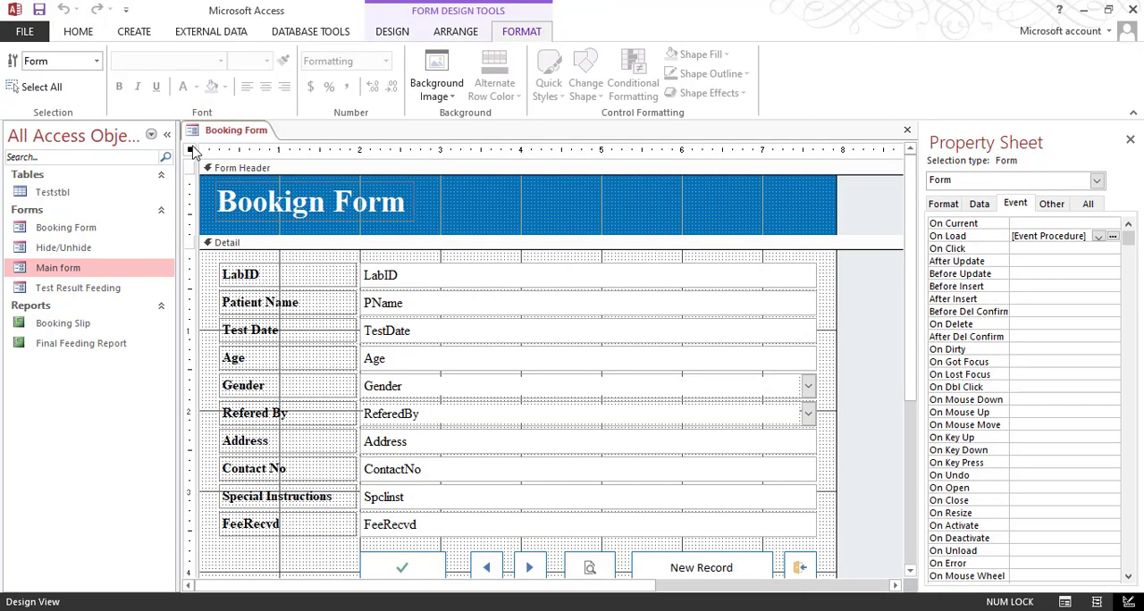
click(1051, 203)
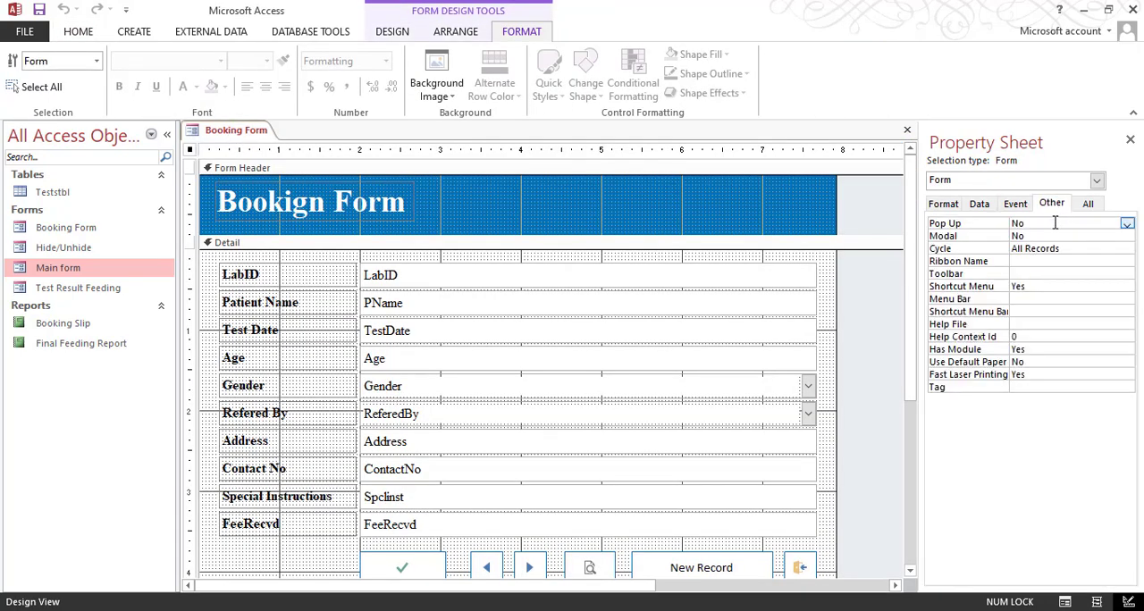
double_click(1054, 223)
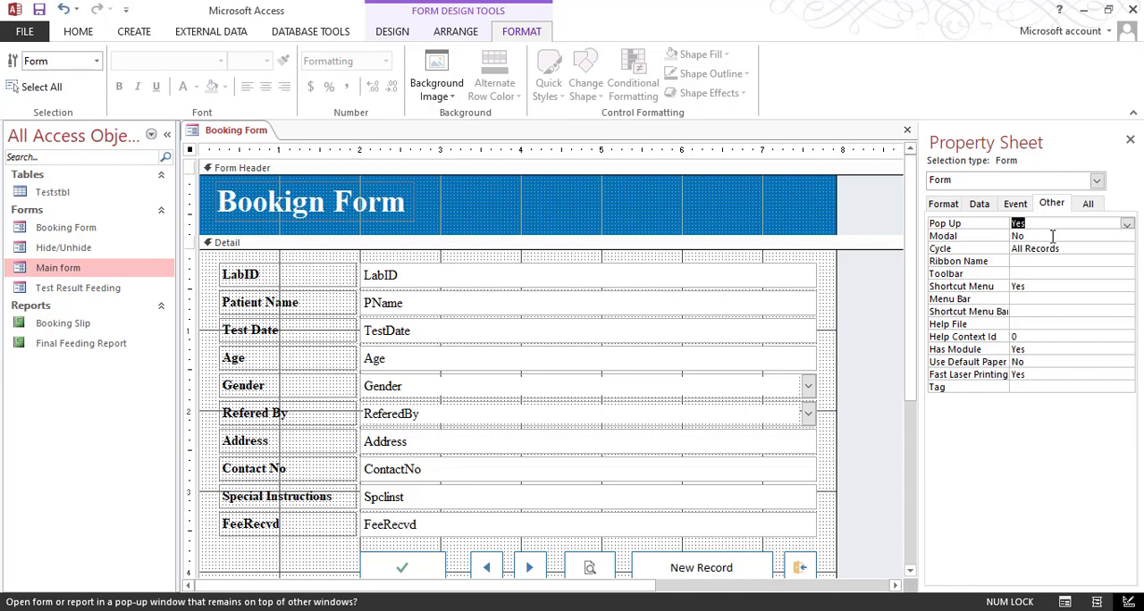
click(1129, 141)
Step: Check the Booking Form in Form View and close it
click(78, 33)
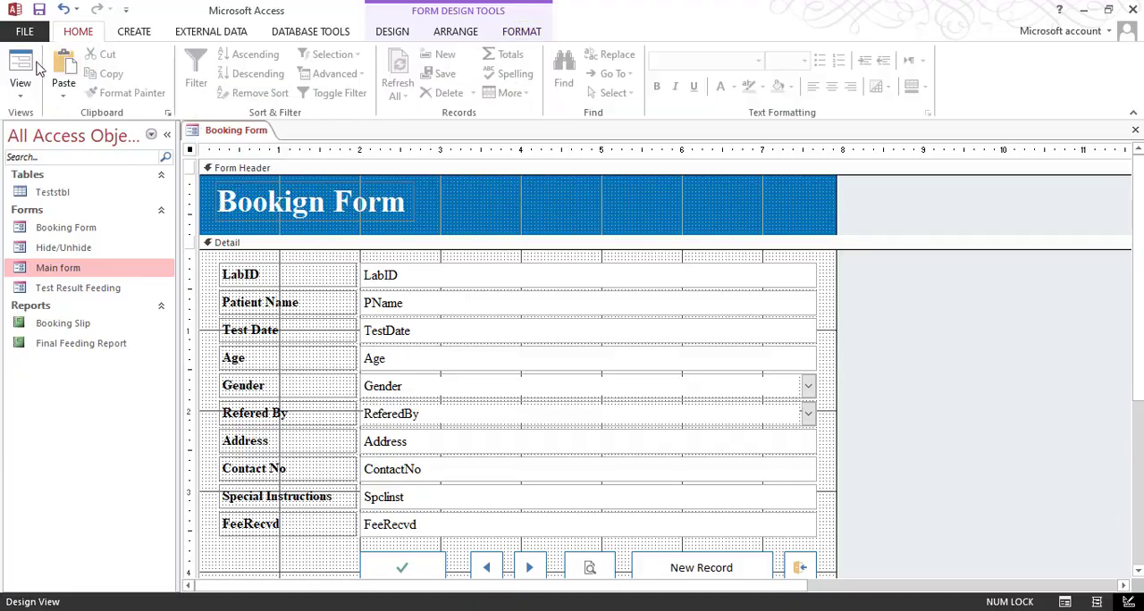
click(37, 68)
click(1124, 9)
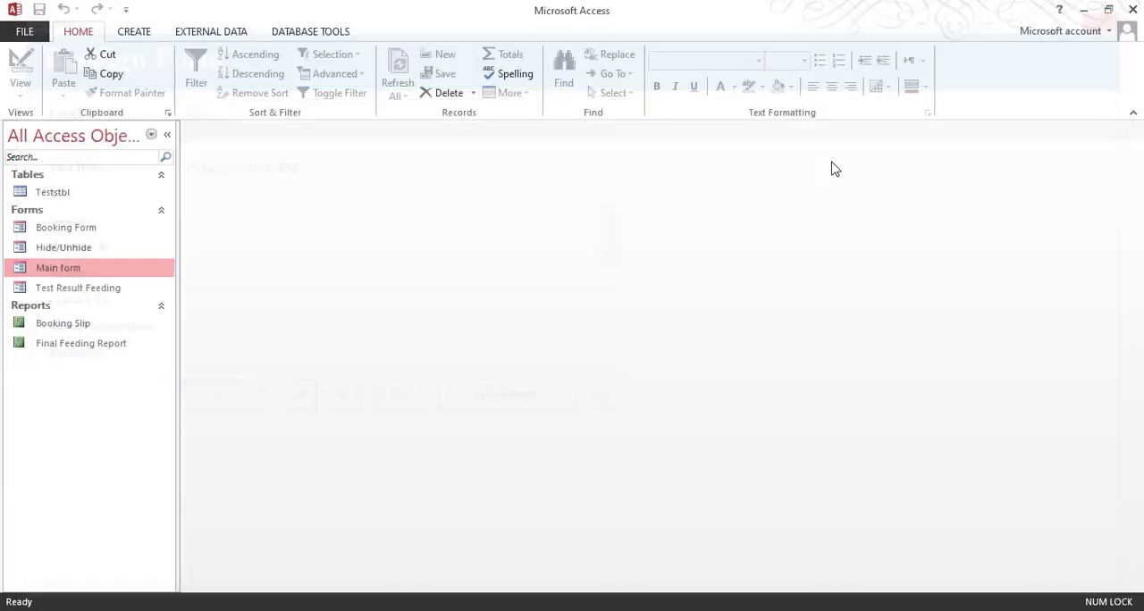
Step: Reopen the Test Result Feeding form in Design View and check its Pop Up property
click(76, 294)
right_click(76, 293)
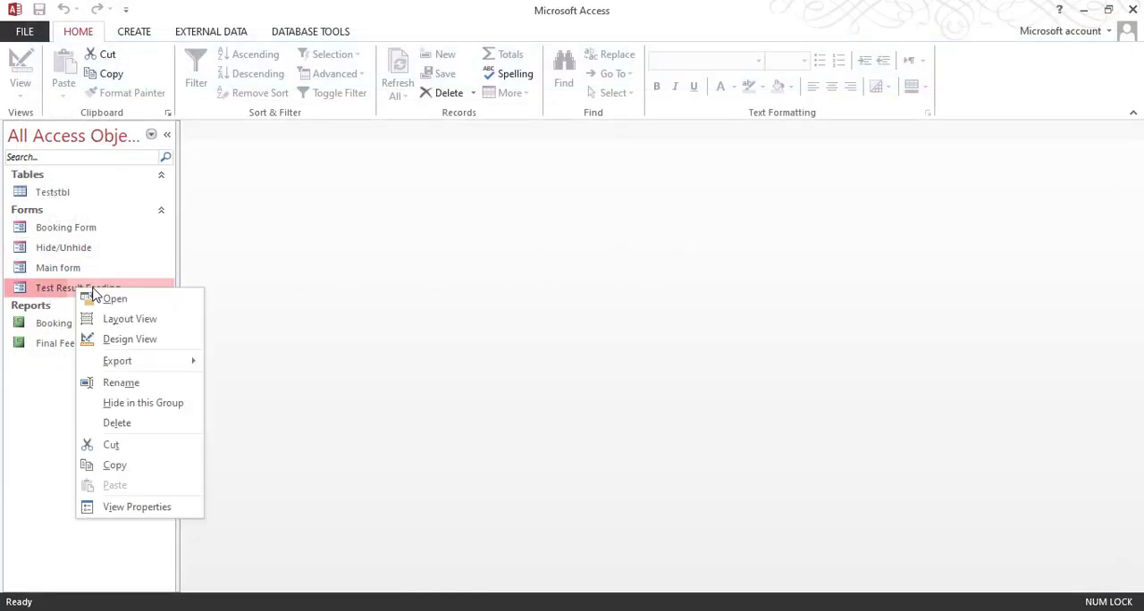
click(127, 338)
double_click(190, 153)
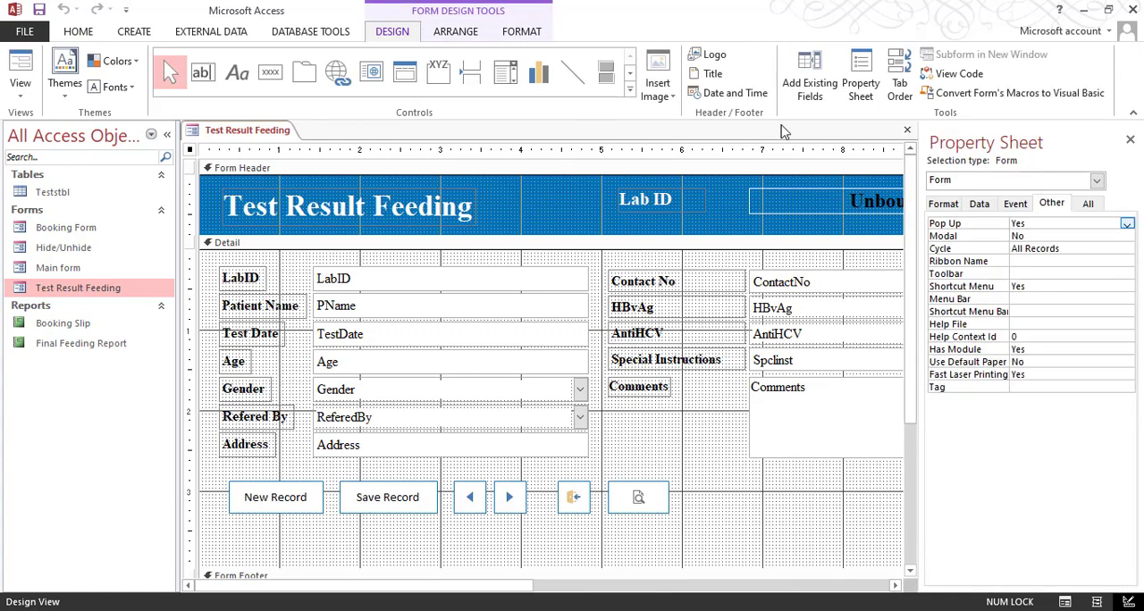
click(1131, 138)
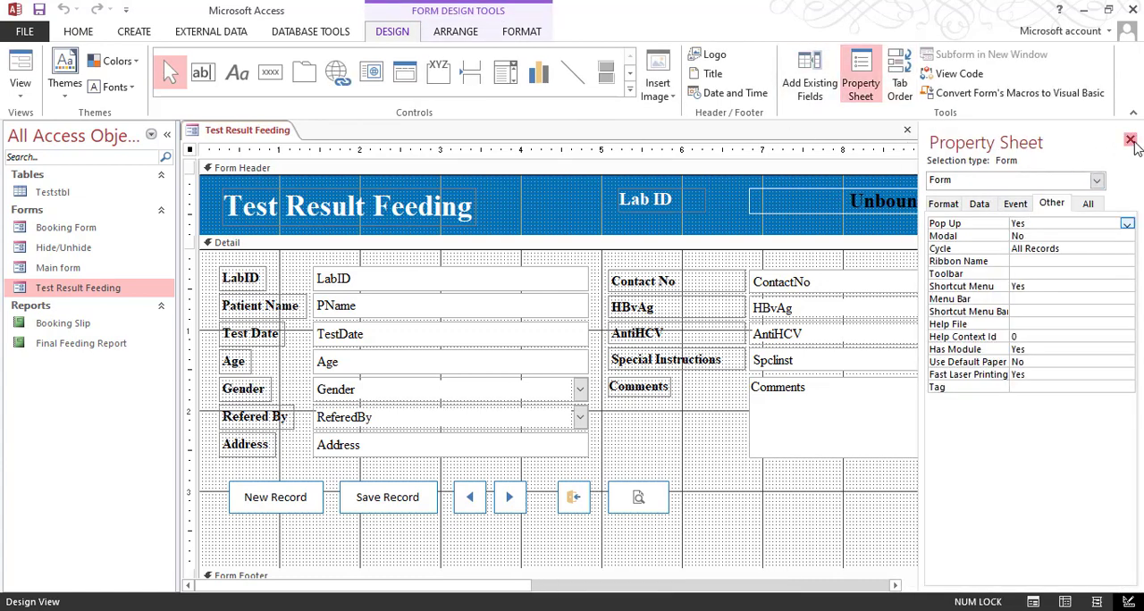
click(1131, 135)
Step: Open the Booking Form from the Main form to test its pop-up window, and close both forms
double_click(101, 270)
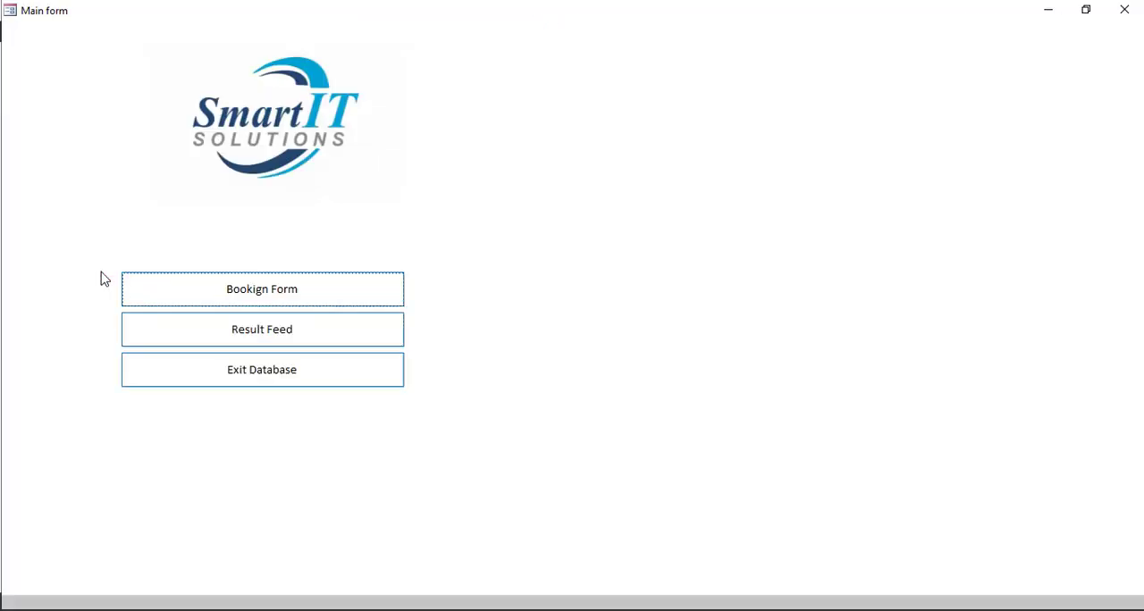
click(281, 297)
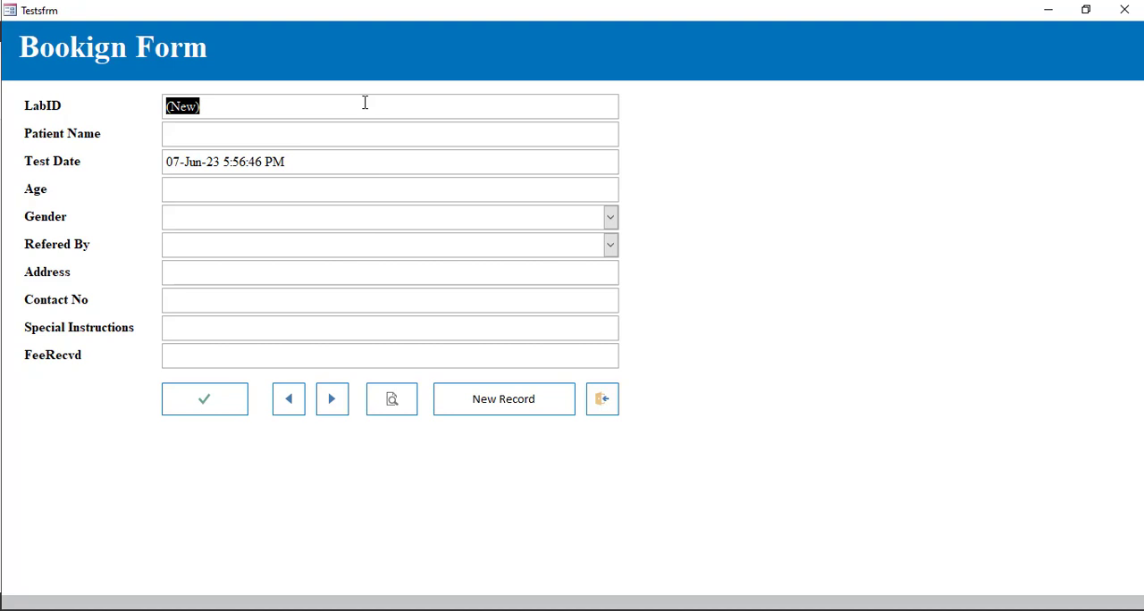
click(1129, 19)
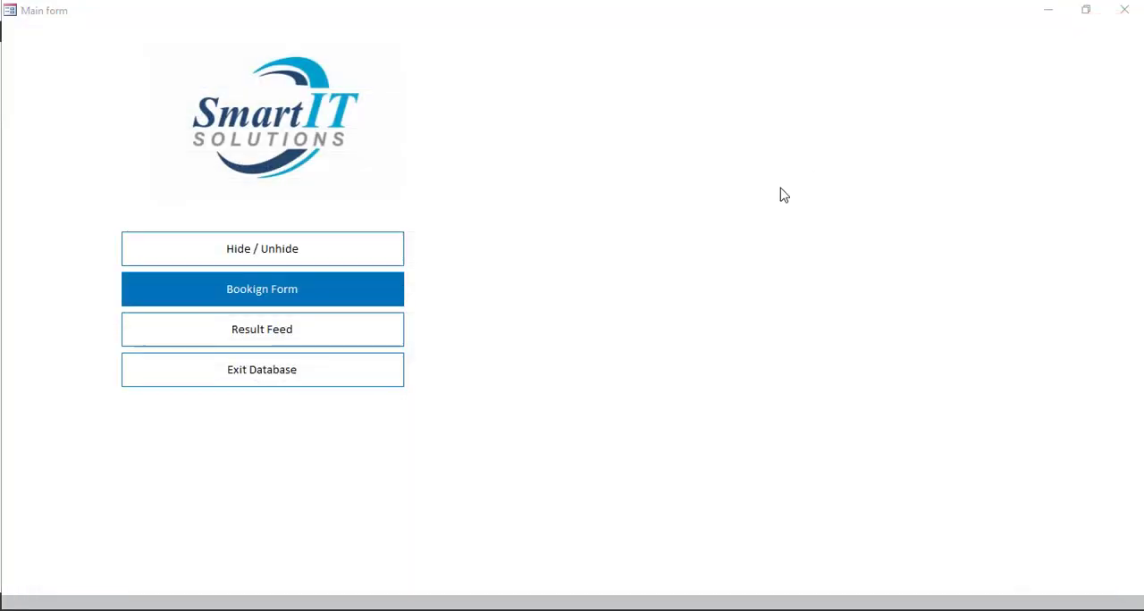
click(1120, 18)
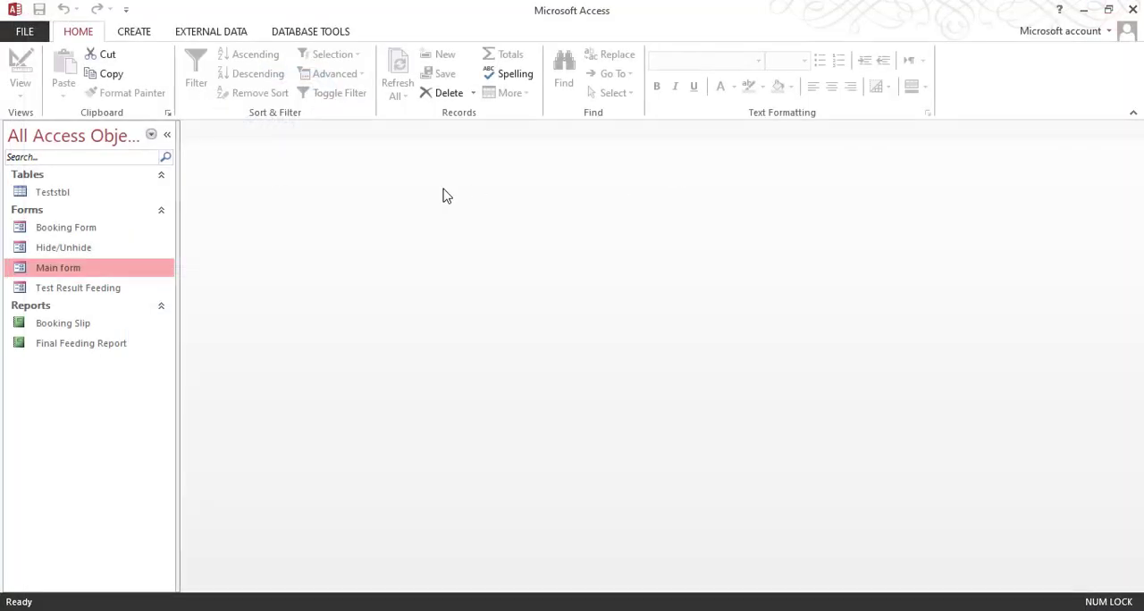
Step: Open the Main form, switch it to Design View and display the properties of the whole form
right_click(80, 231)
click(63, 268)
double_click(66, 273)
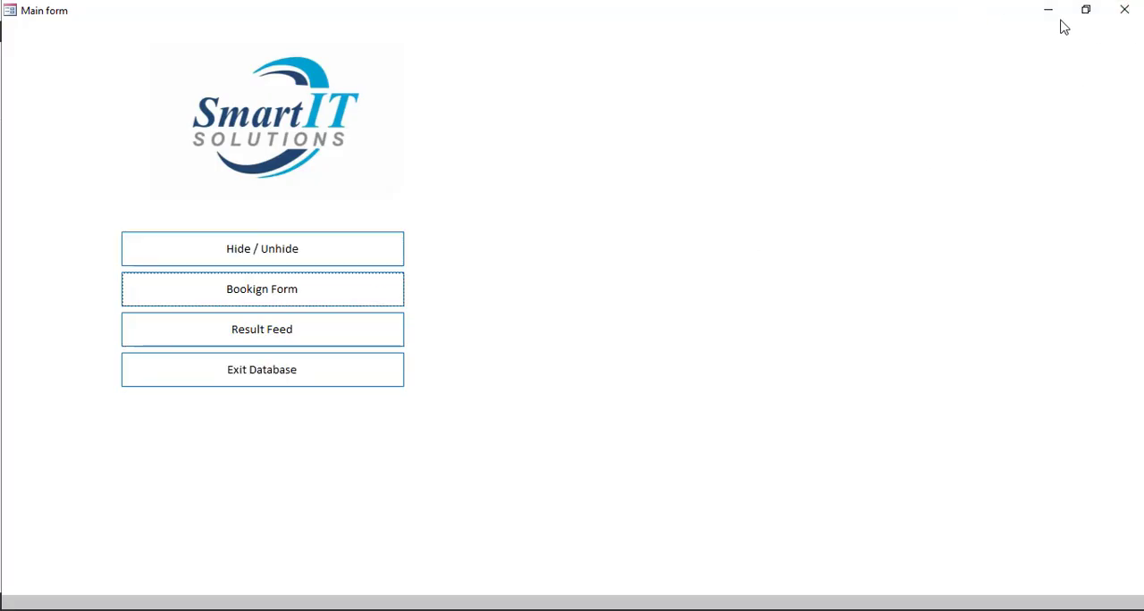
right_click(971, 12)
click(1021, 117)
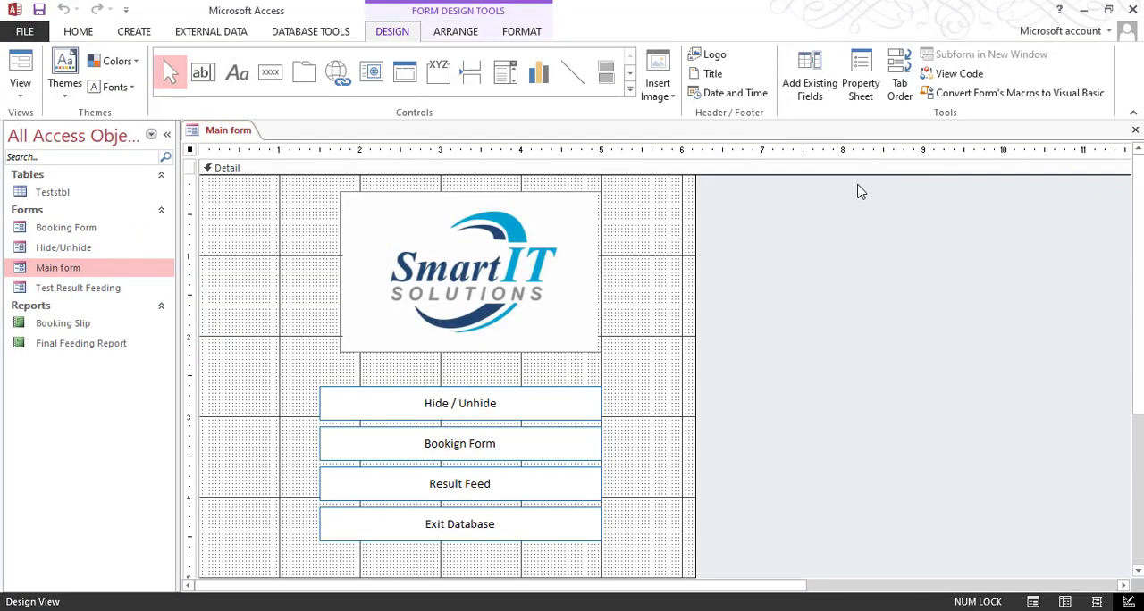
double_click(193, 151)
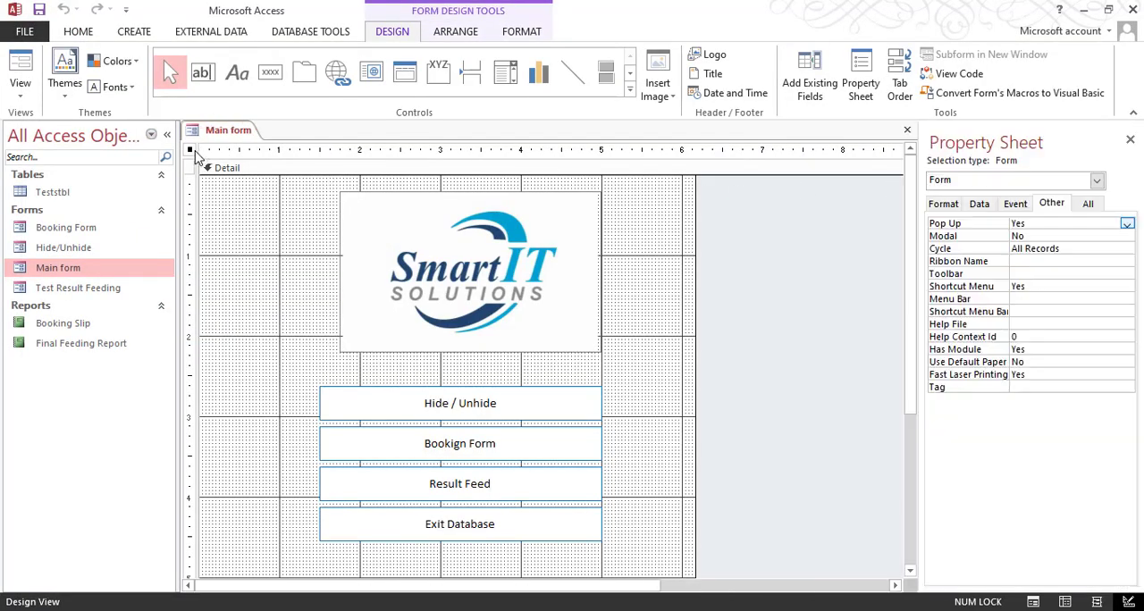
Step: Set the Main form's Scroll Bars to Neither and its Control Box and Close Button properties to No
click(943, 204)
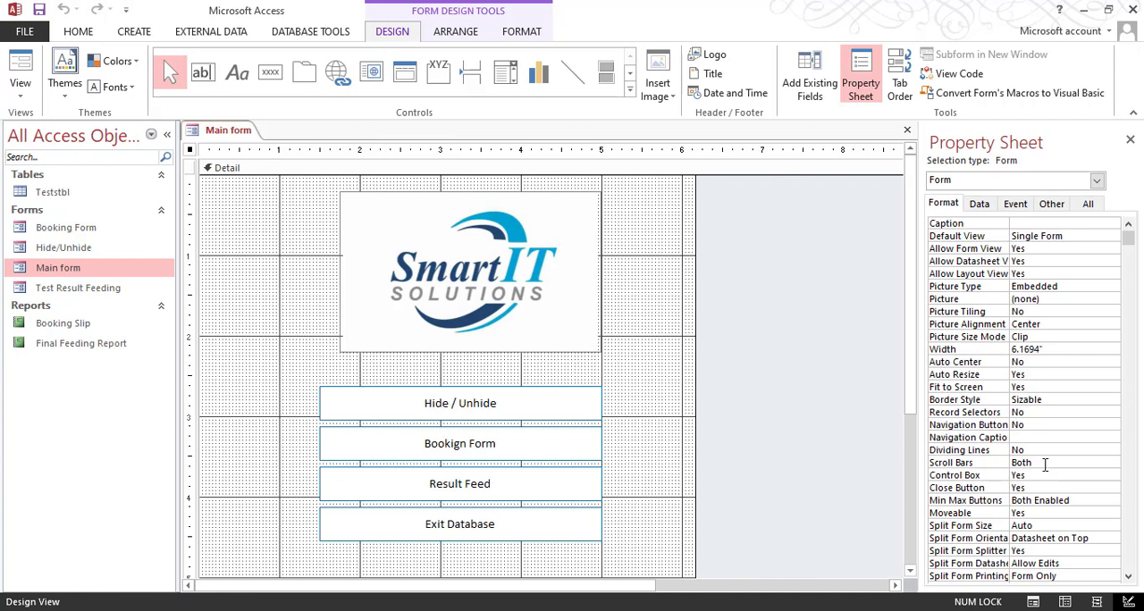
click(1079, 465)
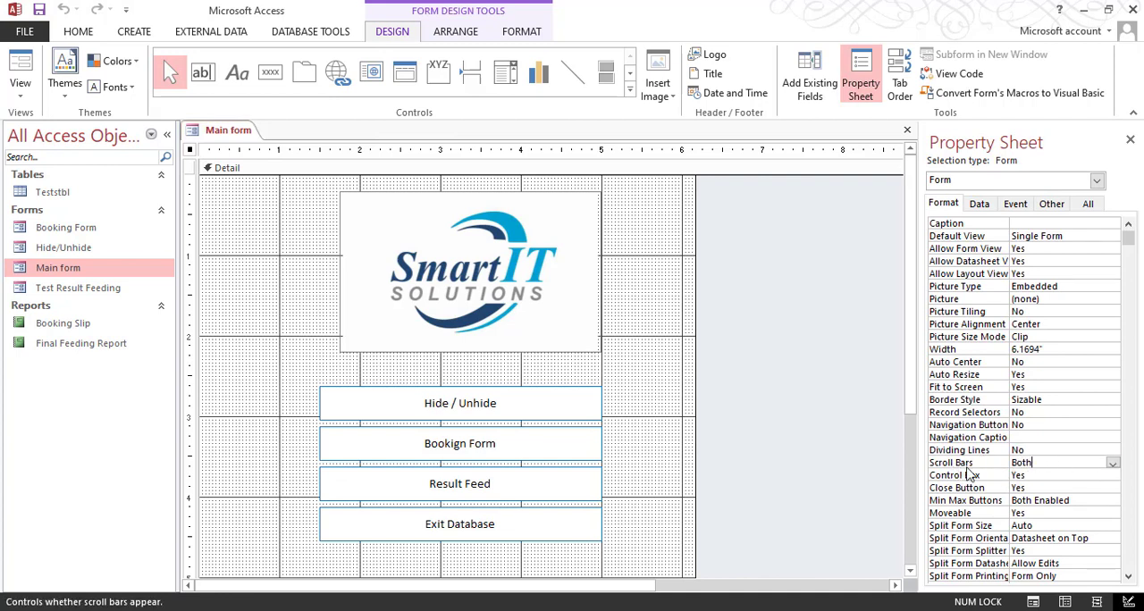
click(1113, 463)
click(1040, 474)
double_click(1072, 476)
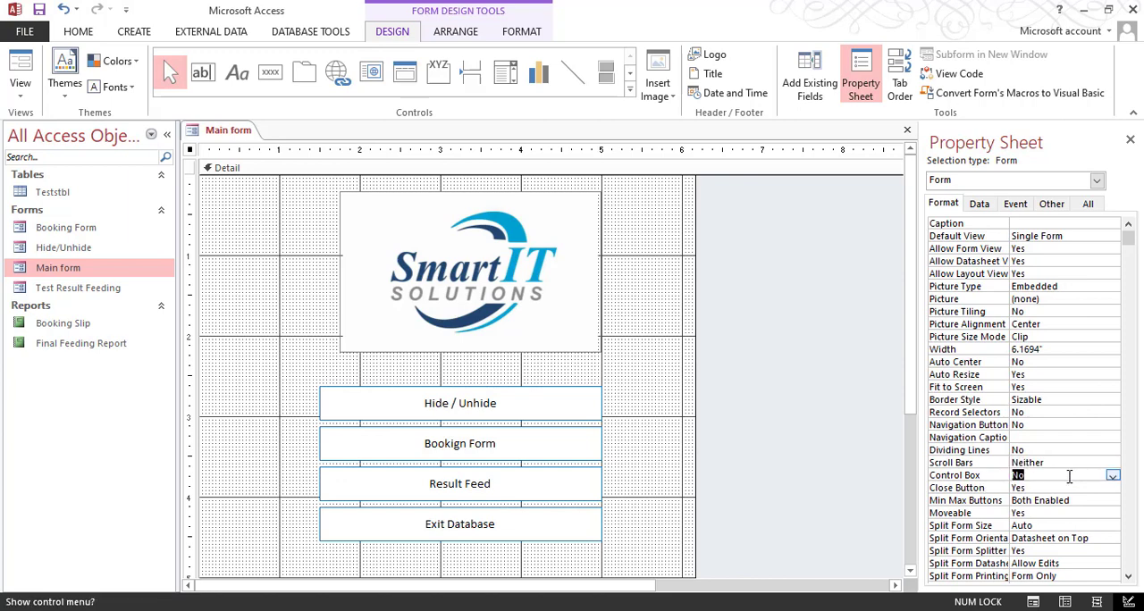
double_click(1055, 488)
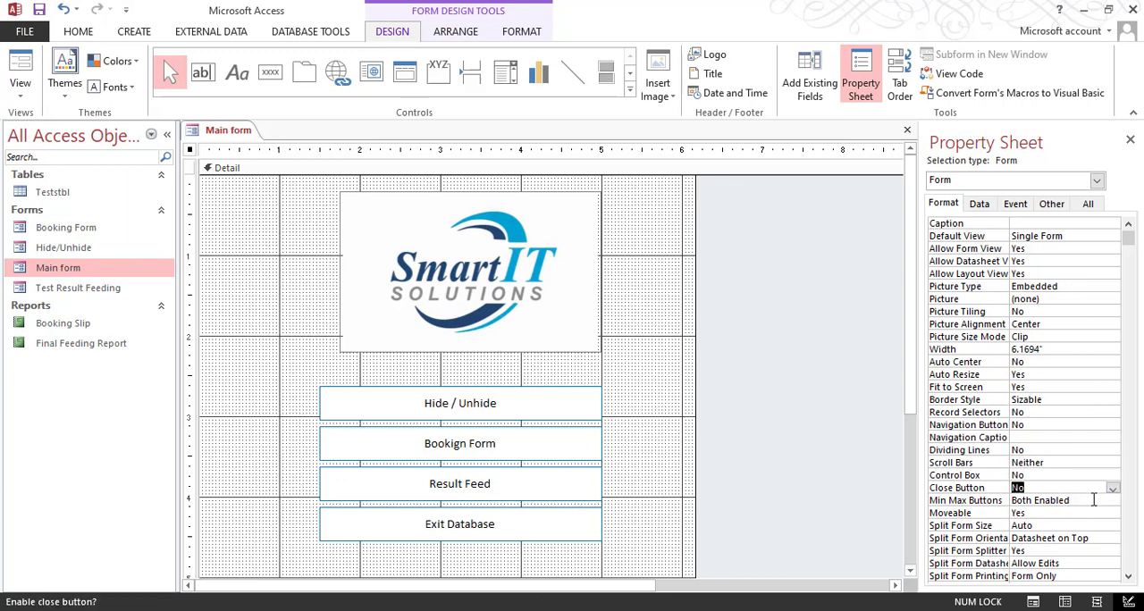
Step: Set the Main form's Min Max Buttons to None, hide the property sheet and check the form in Form View
click(1092, 501)
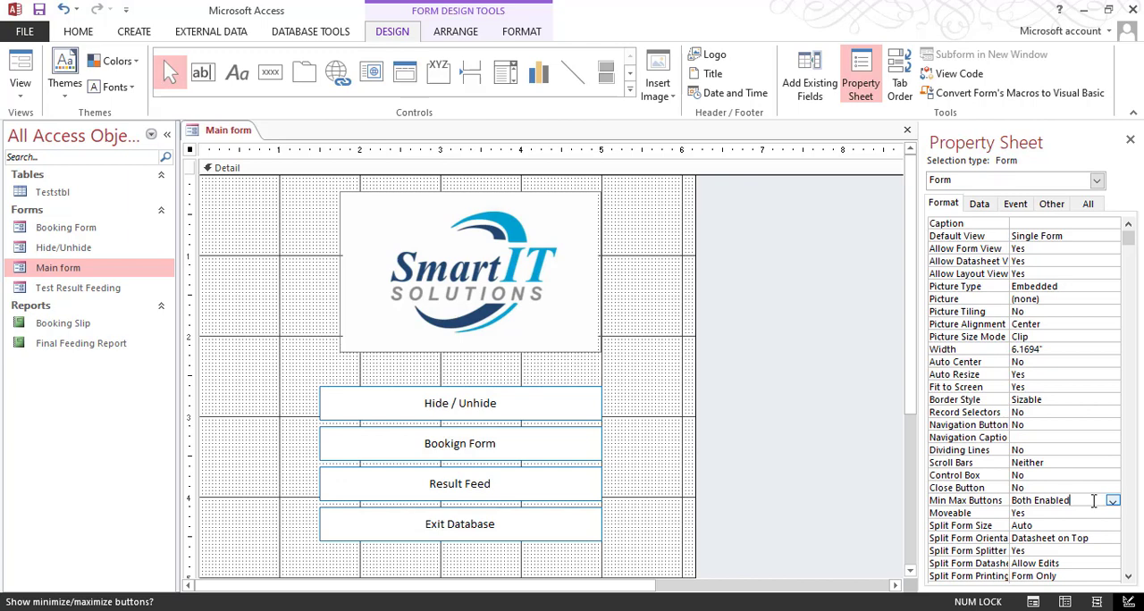
click(1113, 503)
click(1098, 513)
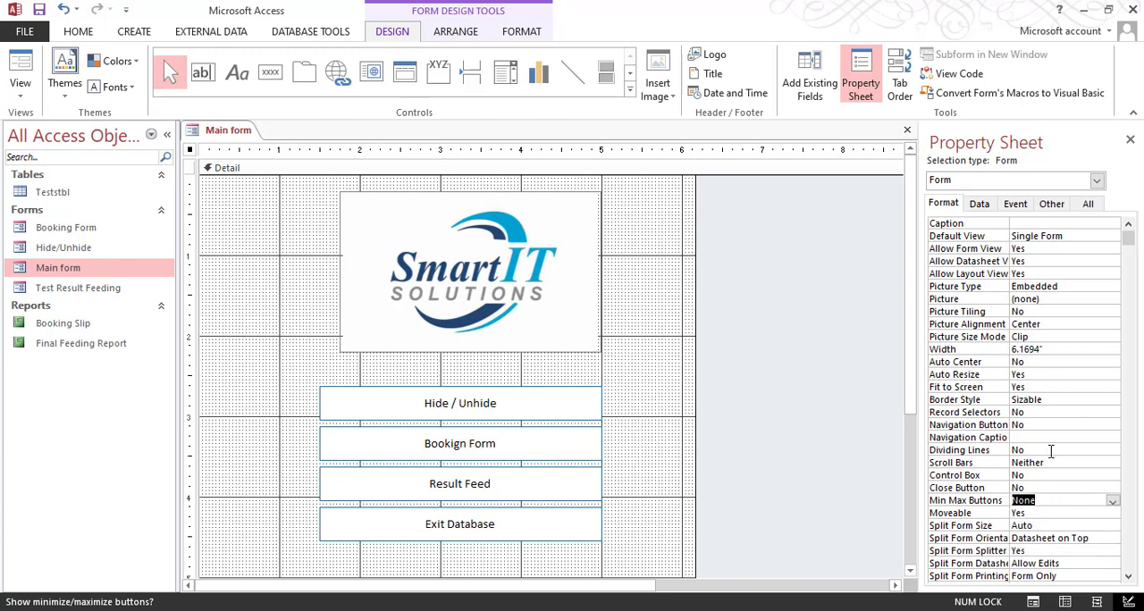
click(1129, 140)
click(20, 72)
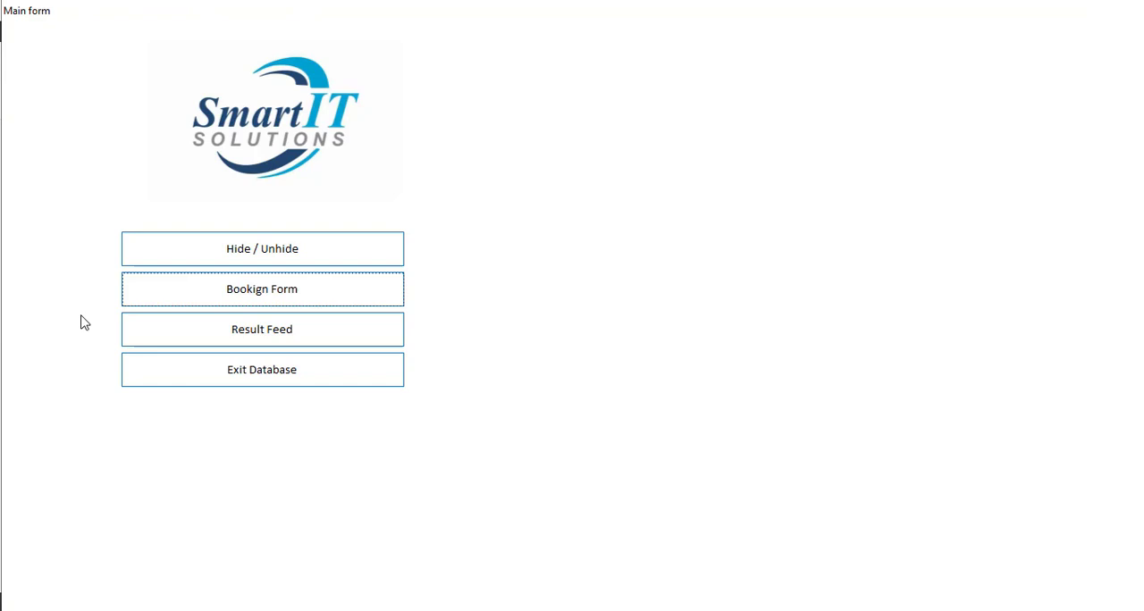
click(154, 304)
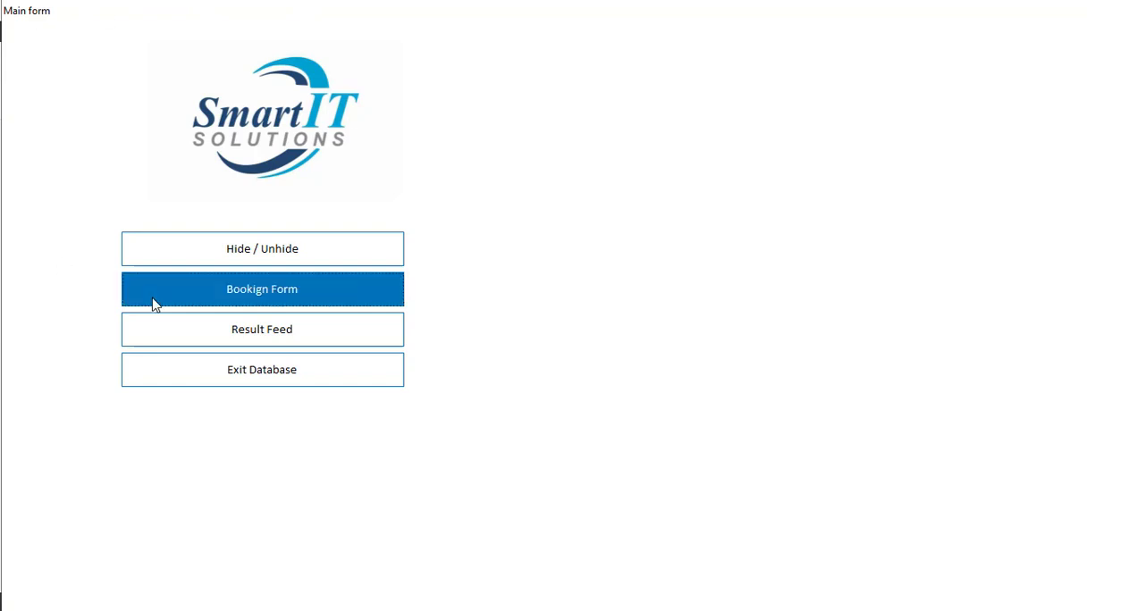
Step: Return the Main form to Design View and move the logo and all four buttons about 2.4 inches to the right
right_click(552, 148)
click(594, 196)
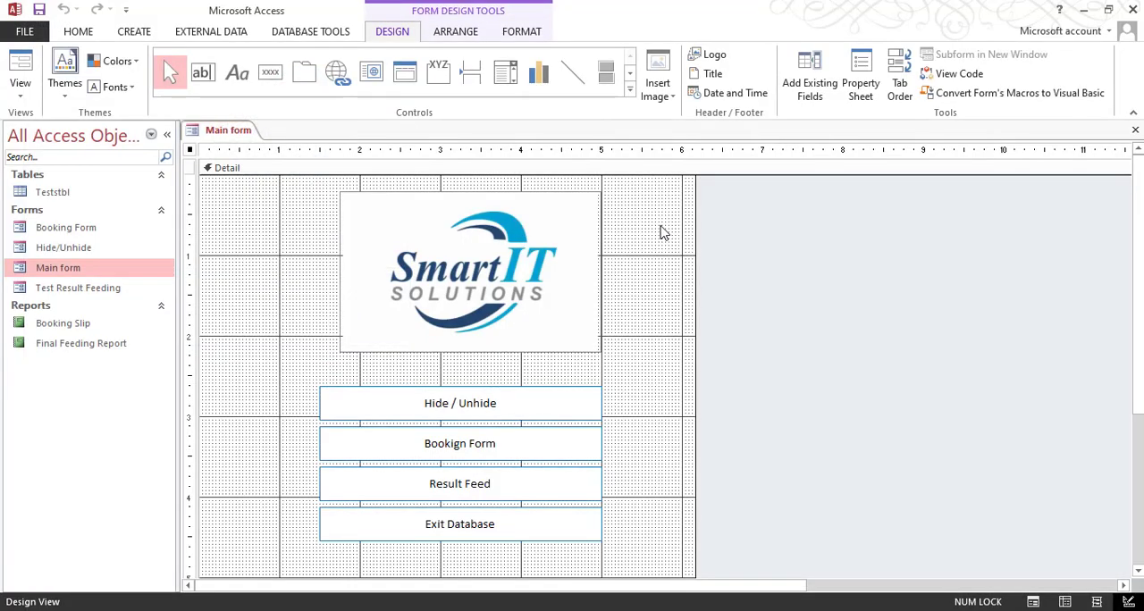
drag(659, 226, 275, 589)
drag(369, 385, 564, 384)
click(531, 322)
Step: Shift the logo slightly left to centre it above the buttons and check the layout in Form View
click(631, 308)
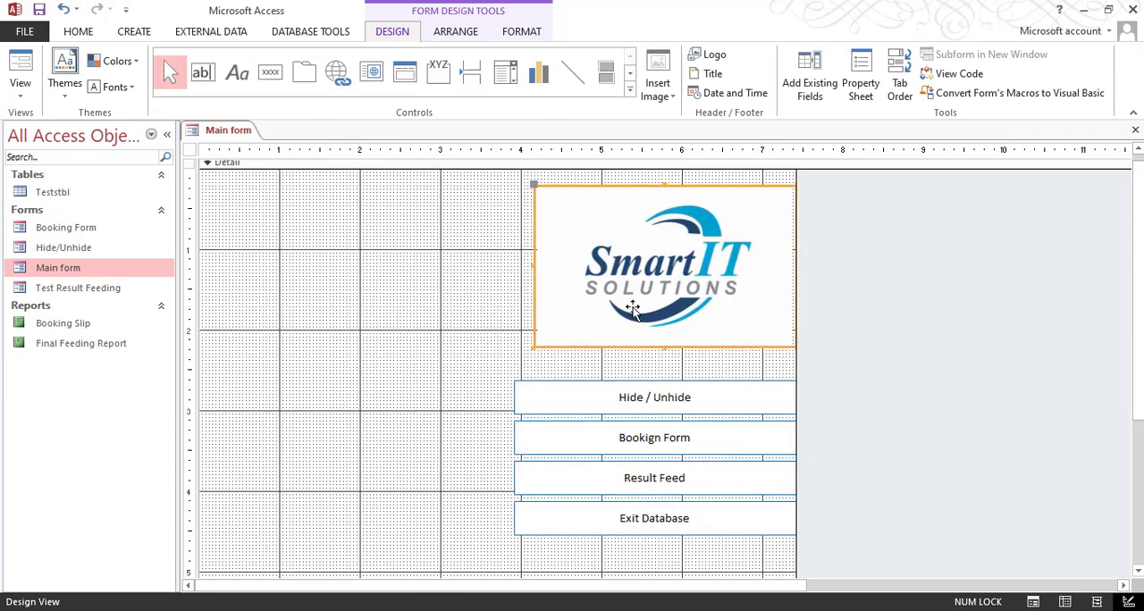
drag(632, 308, 625, 308)
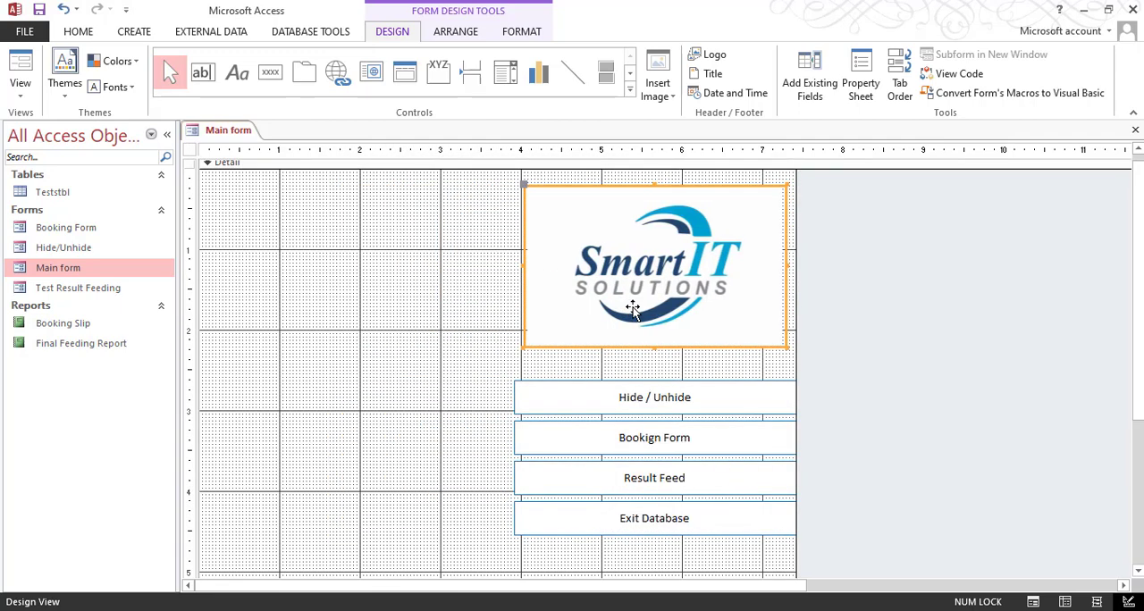
click(20, 72)
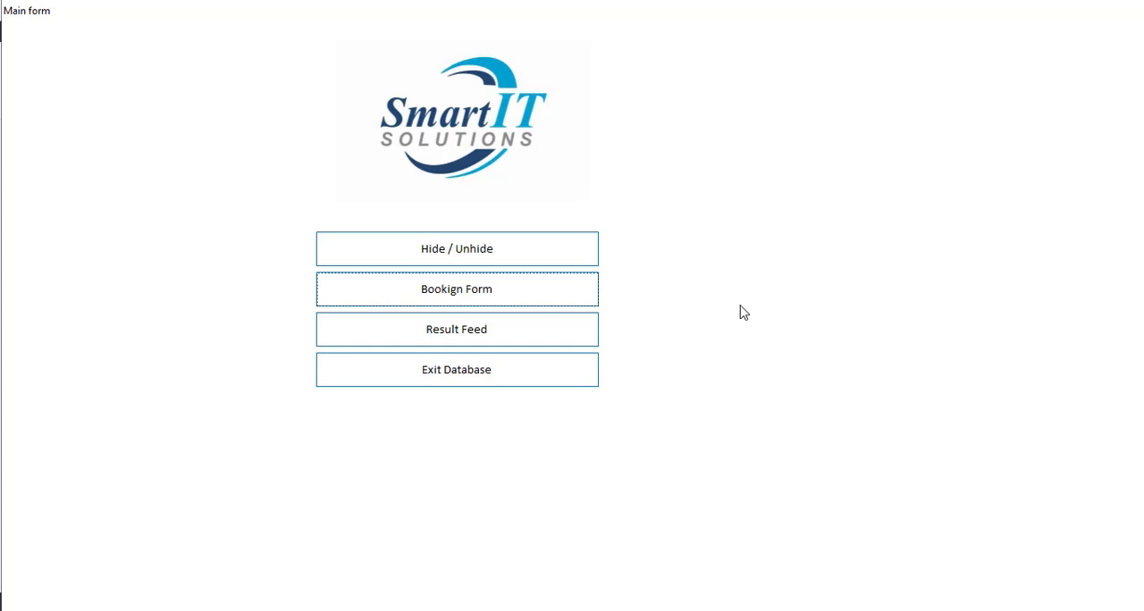
Step: Move the Main form's logo and all four buttons slightly down in Design View and check the result in Form View
right_click(840, 169)
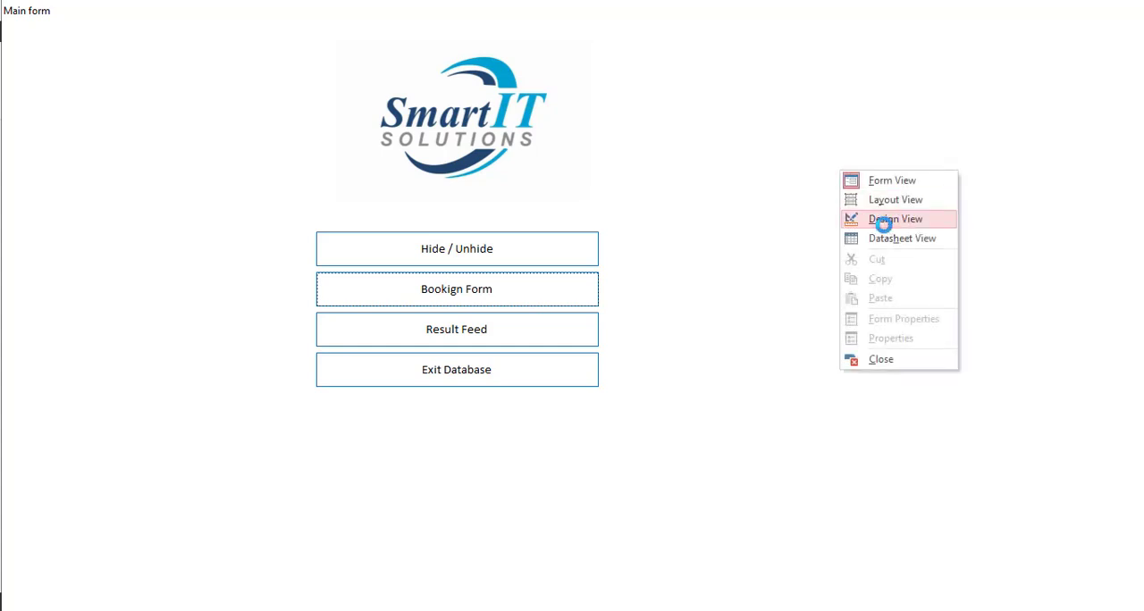
click(881, 218)
drag(455, 242, 779, 523)
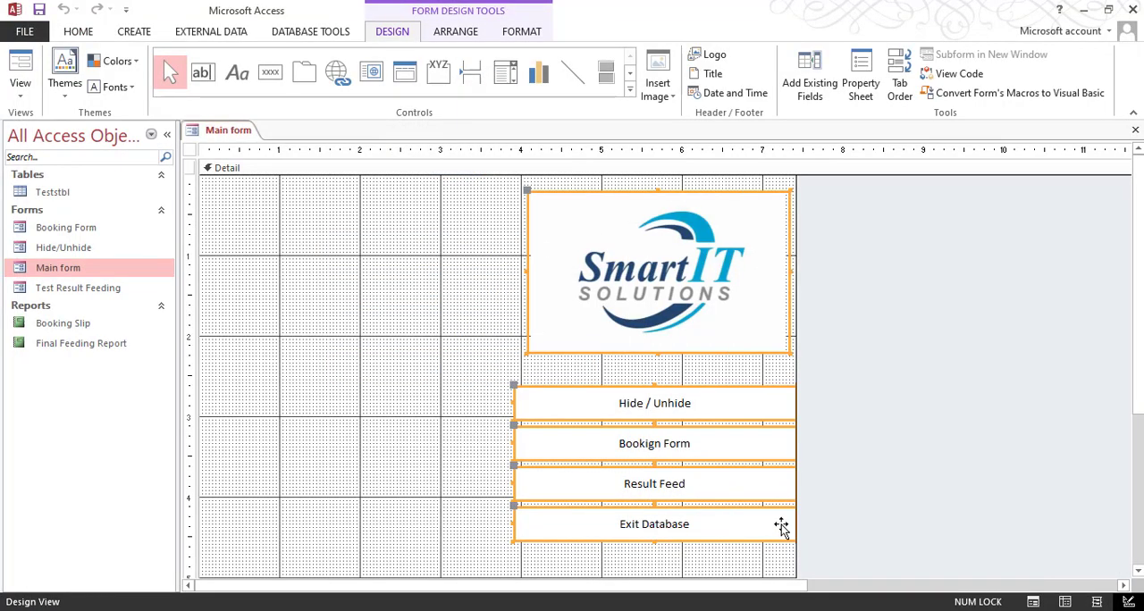
key(Down)
key(Down)
key(Down)
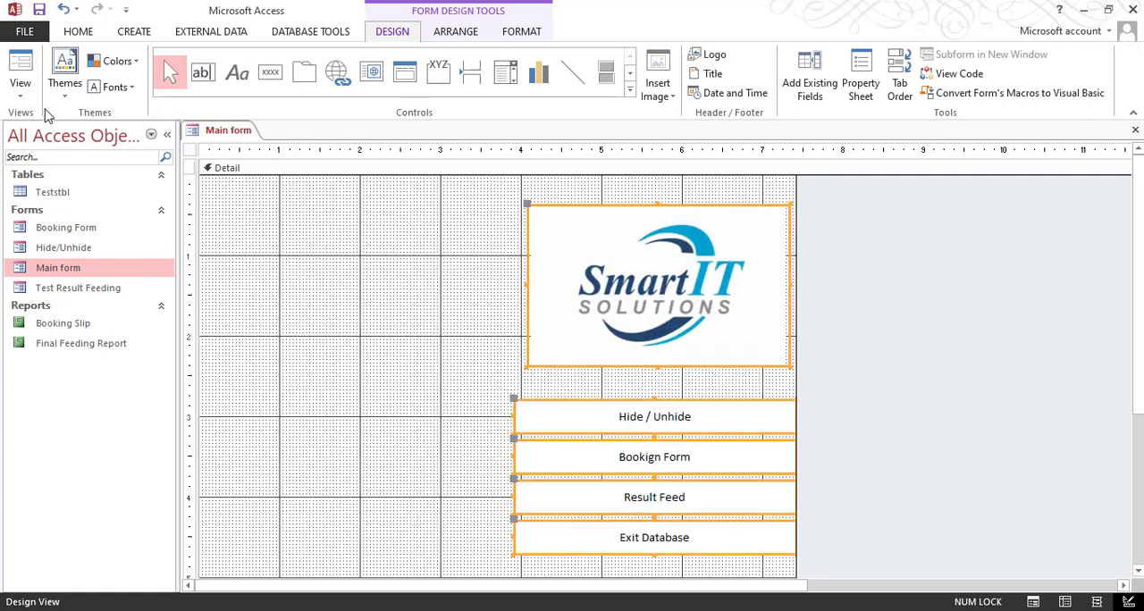
click(20, 69)
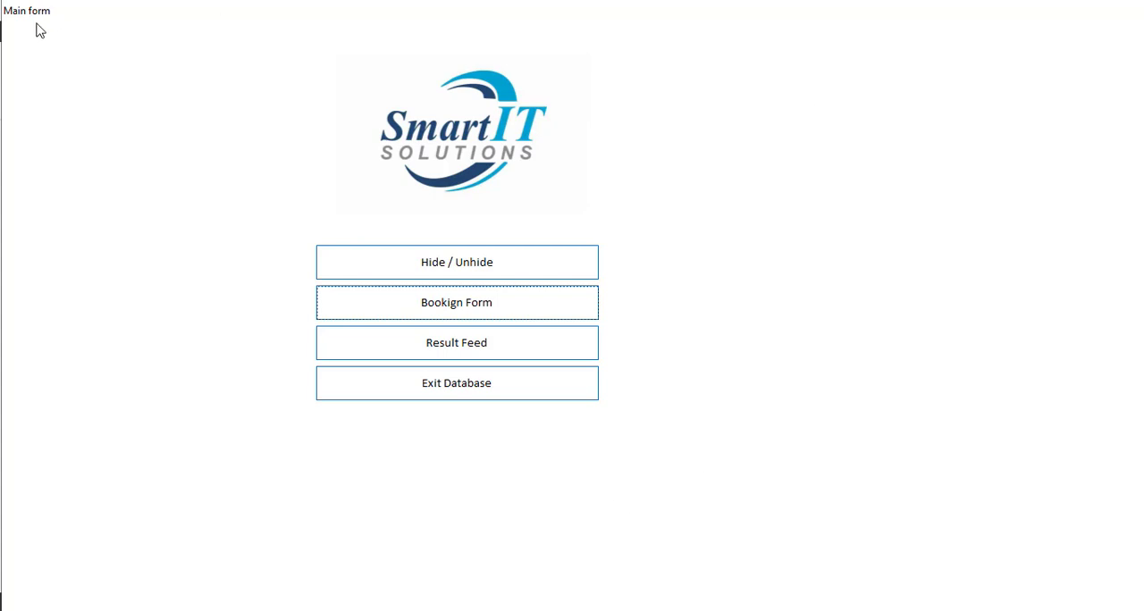
Step: Open the Booking Form from the Main form, switch it to Design View with its form properties displayed, and close the Main form
click(476, 316)
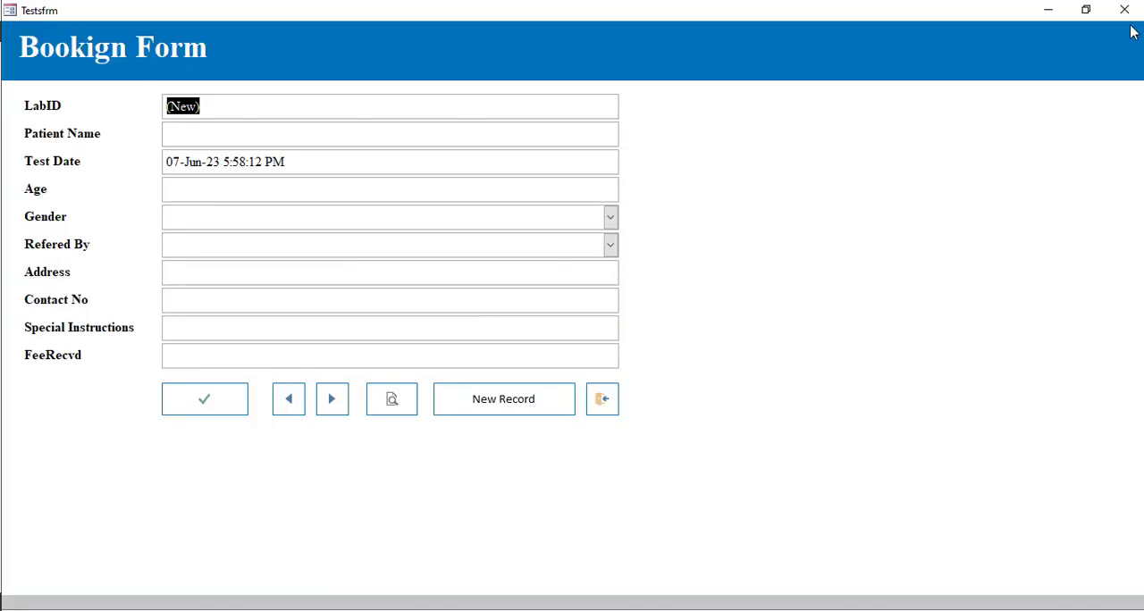
right_click(830, 7)
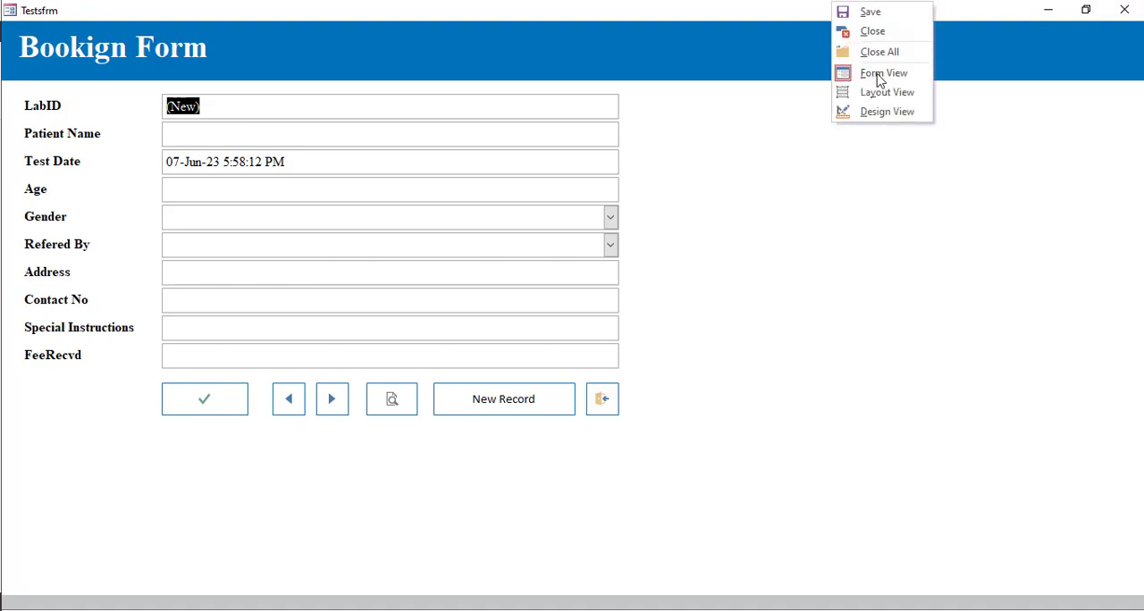
click(884, 114)
right_click(748, 29)
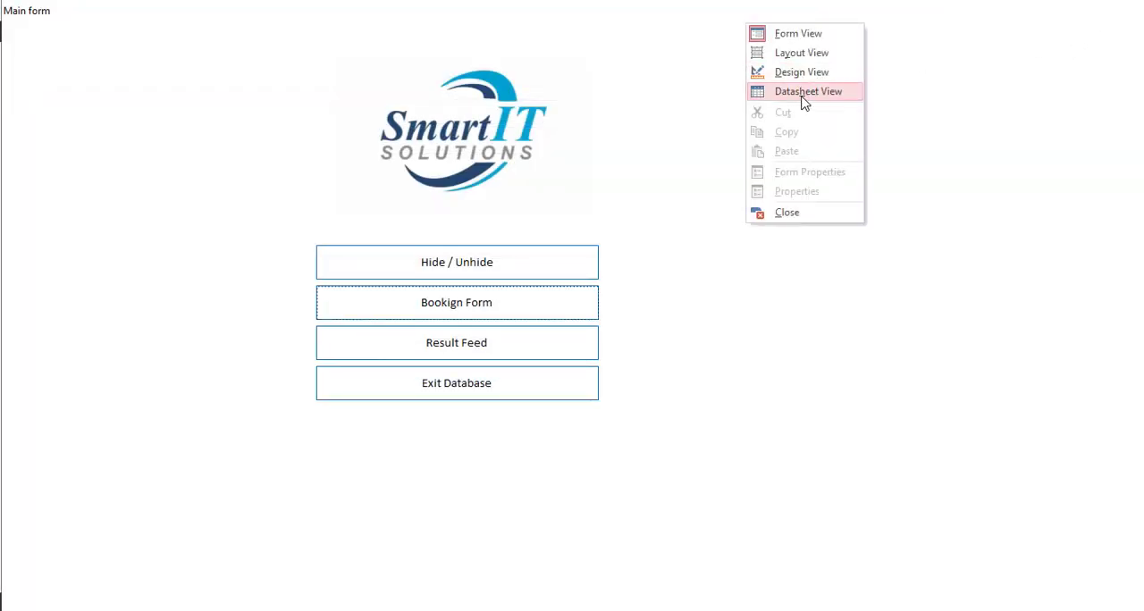
click(792, 214)
double_click(191, 154)
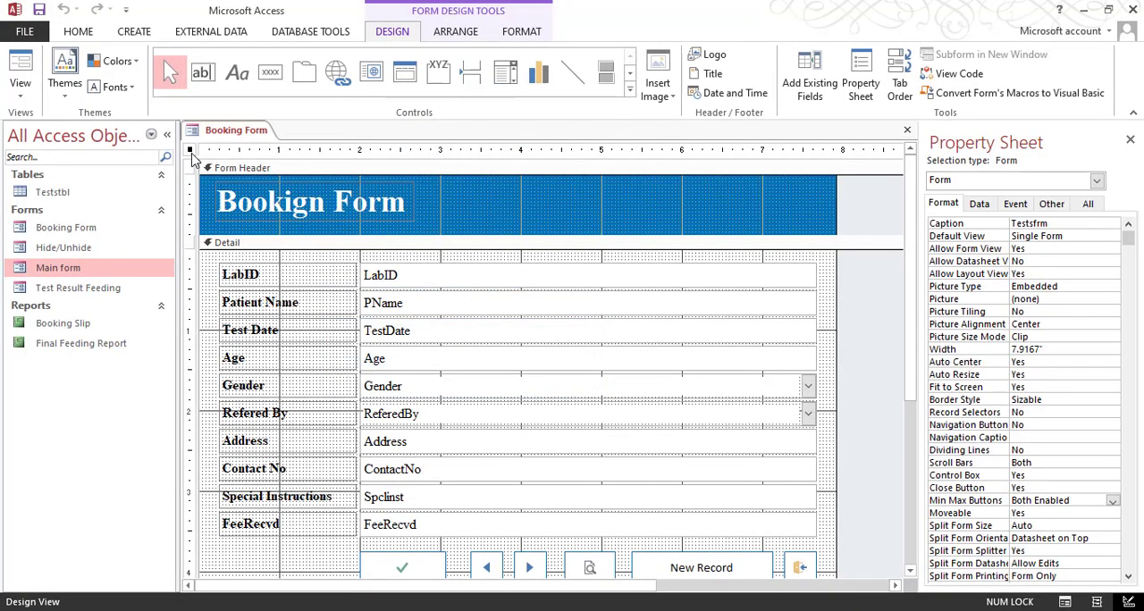
Step: Set the Booking Form's Scroll Bars to Neither and its Control Box and Close Button properties to No
double_click(1068, 463)
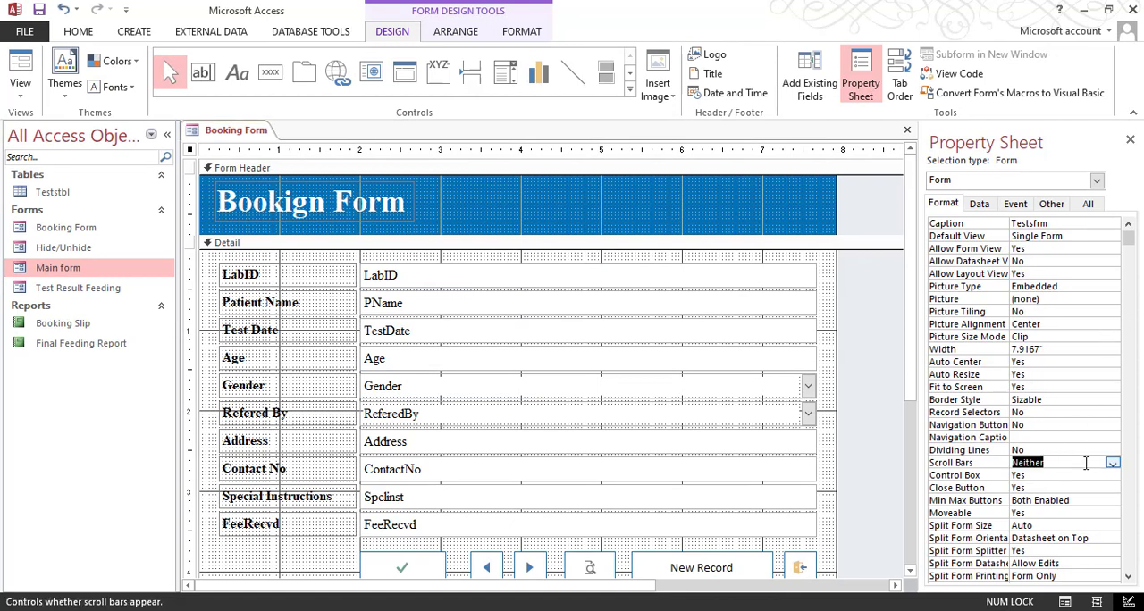
click(1111, 463)
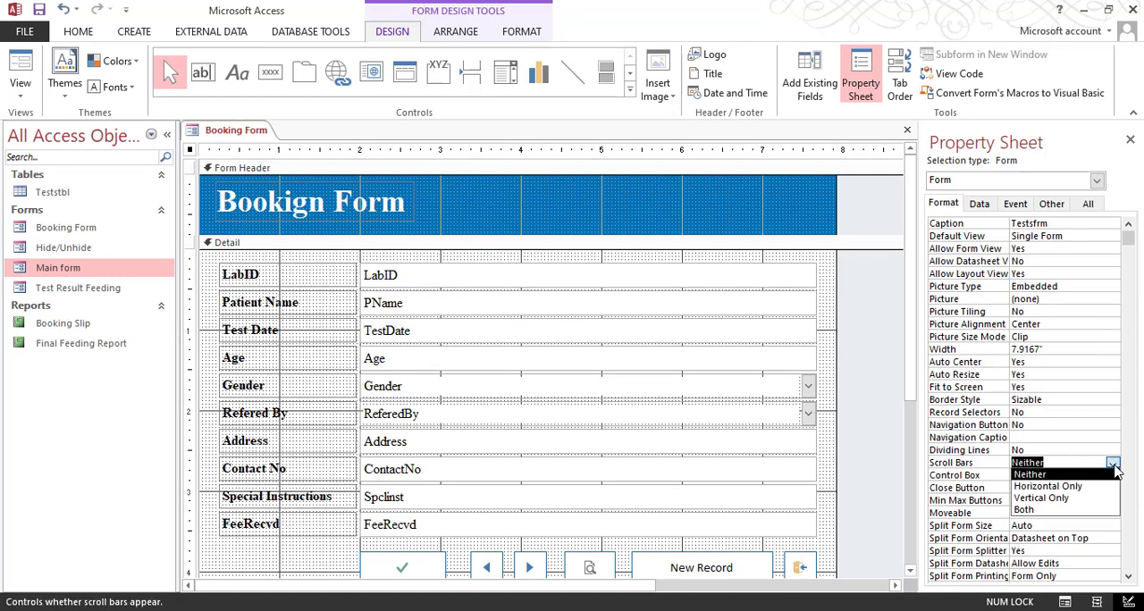
click(1069, 475)
double_click(1061, 475)
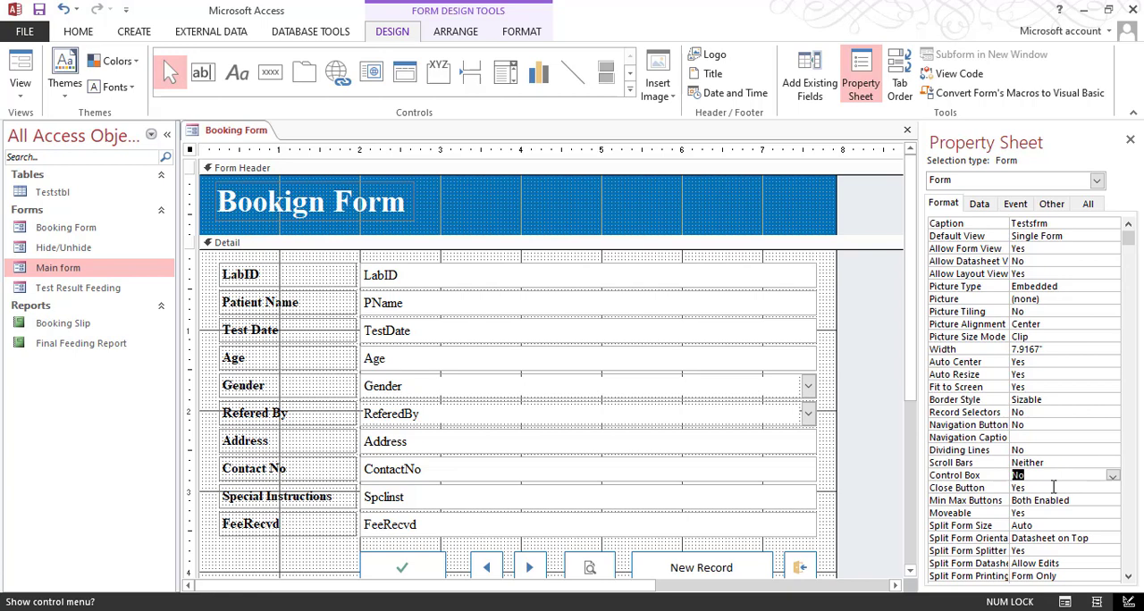
double_click(1060, 487)
Step: Set the Booking Form's Min Max Buttons to None, check it in Form View and close it, saving the design changes
click(1090, 505)
click(1111, 501)
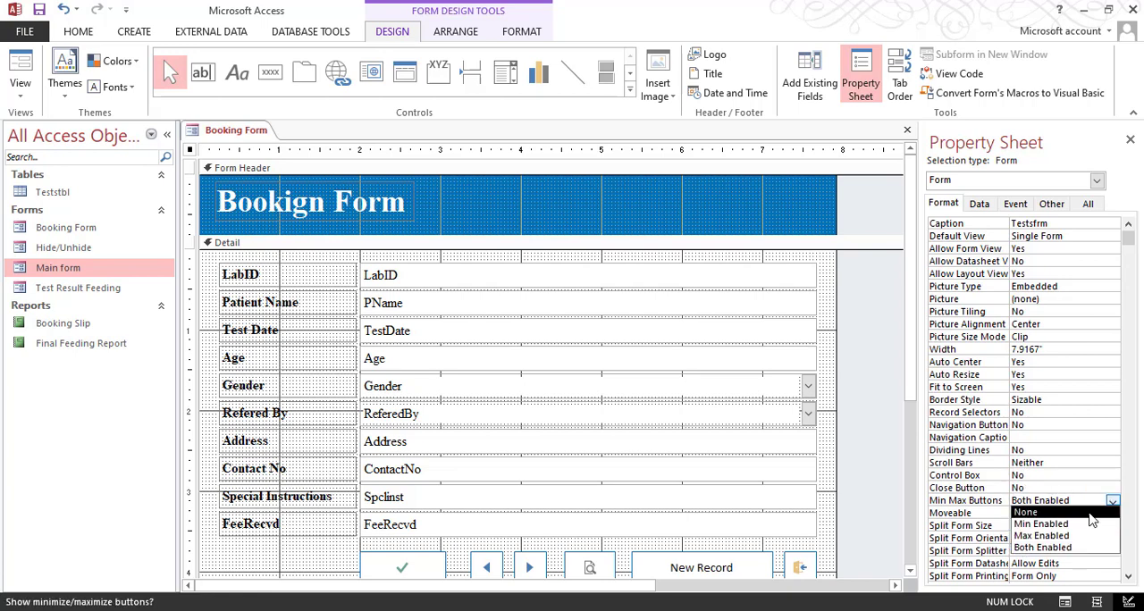
click(1028, 515)
click(20, 62)
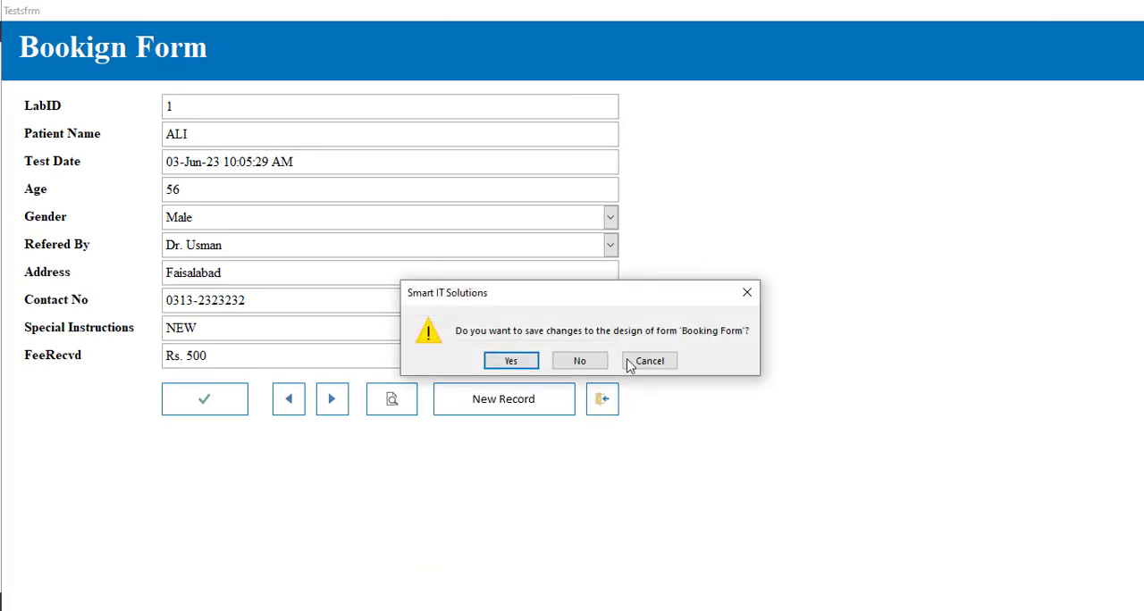
click(516, 363)
Step: Open the Test Result Feeding form in Design View and set Scroll Bars to Neither and Control Box and Close Button to No
click(100, 289)
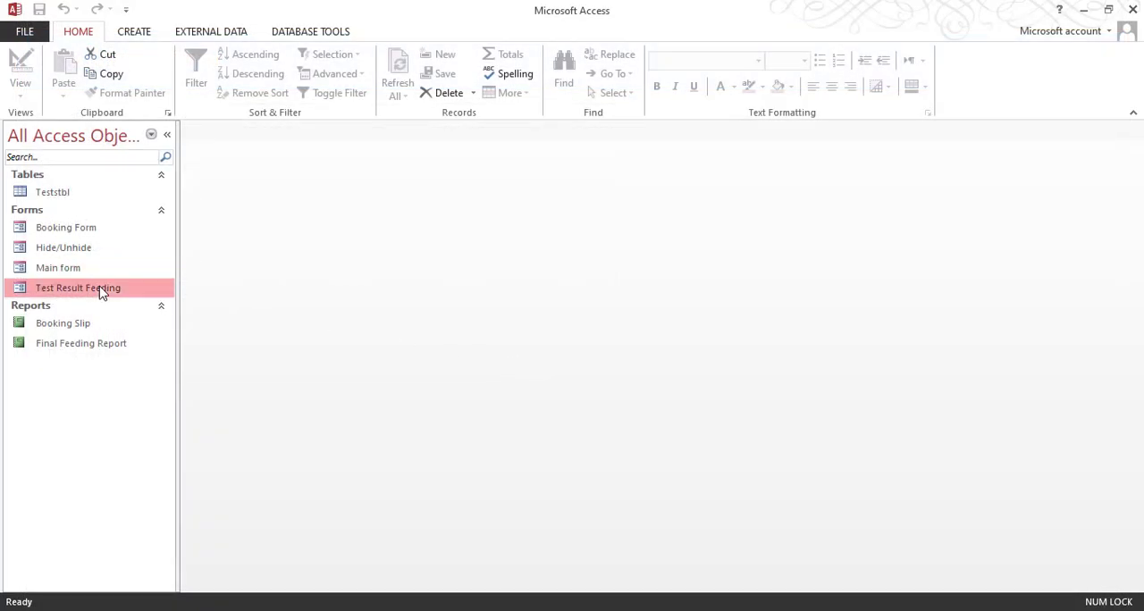
right_click(102, 290)
click(161, 336)
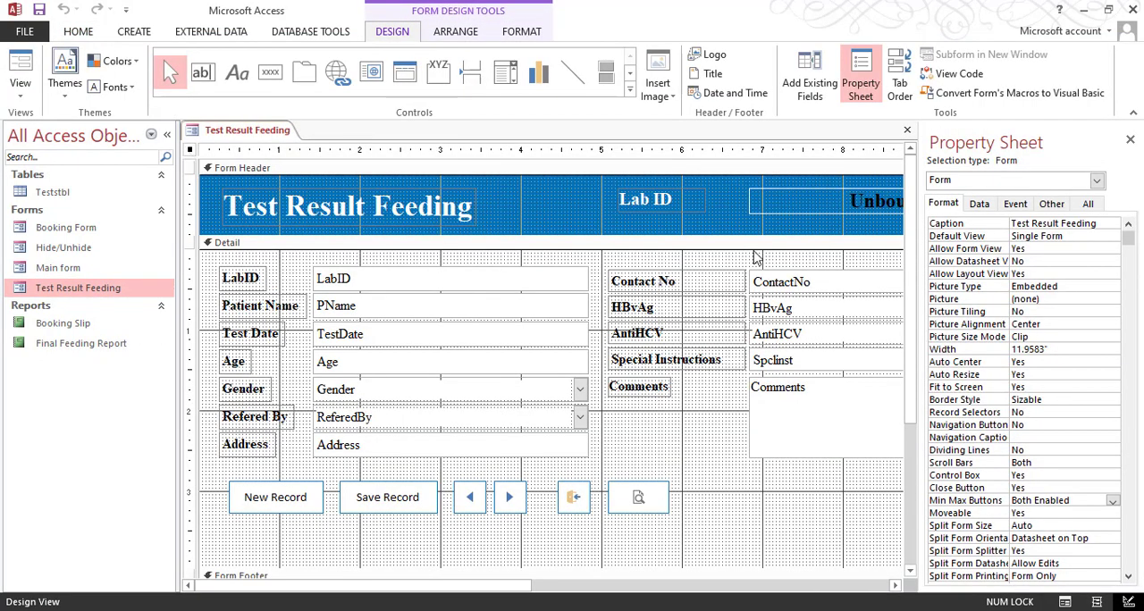
click(1063, 463)
click(1112, 463)
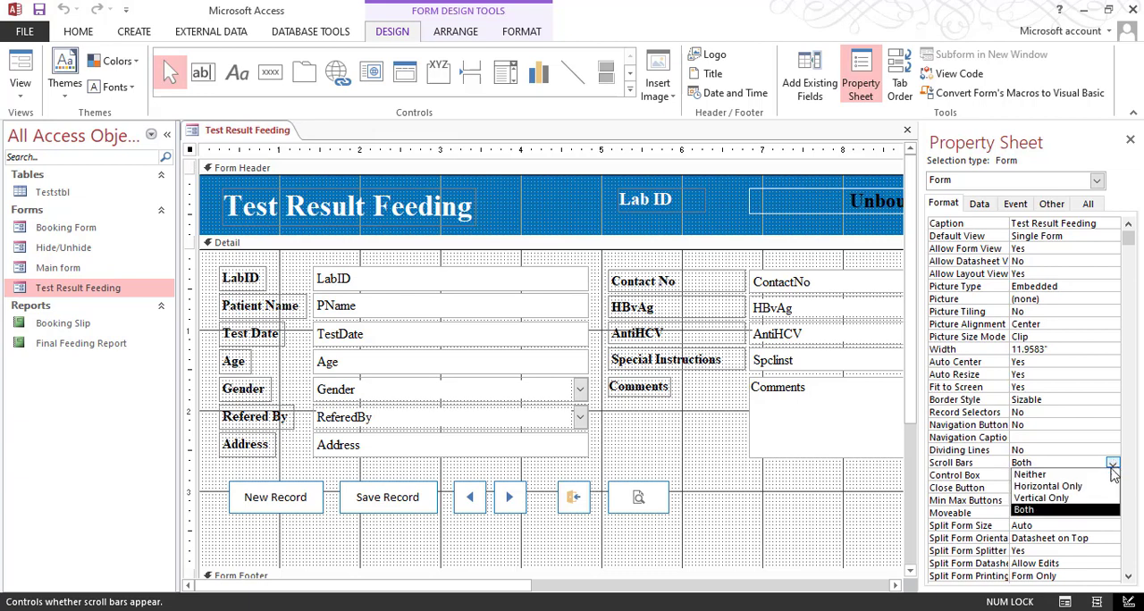
click(1104, 471)
double_click(1075, 475)
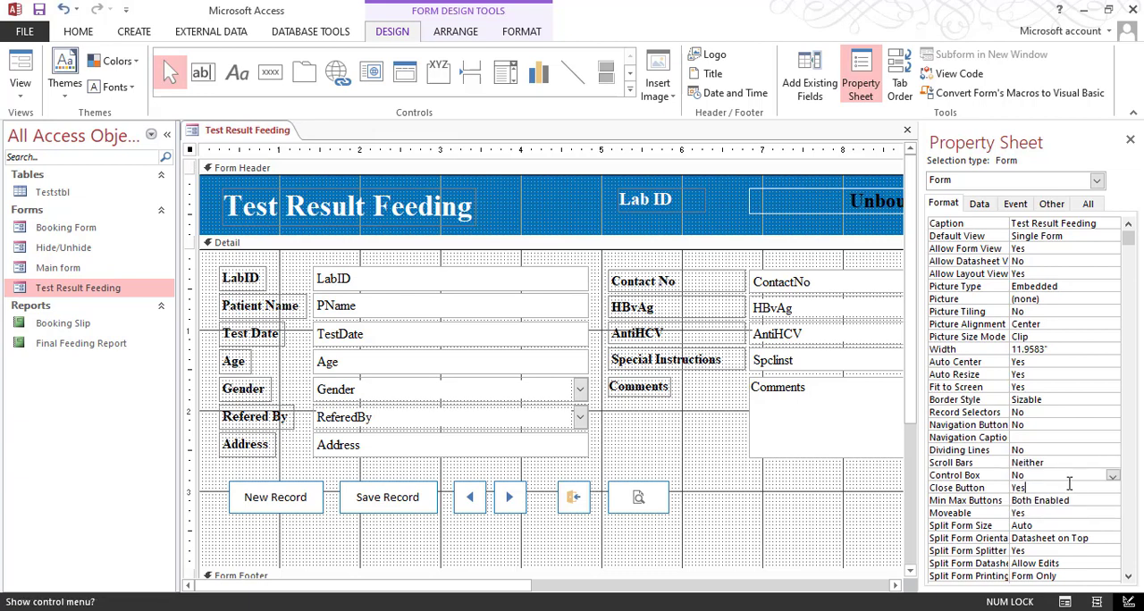
double_click(1069, 488)
Step: Set the Test Result Feeding form's Min Max Buttons property to None
click(1108, 500)
click(1112, 500)
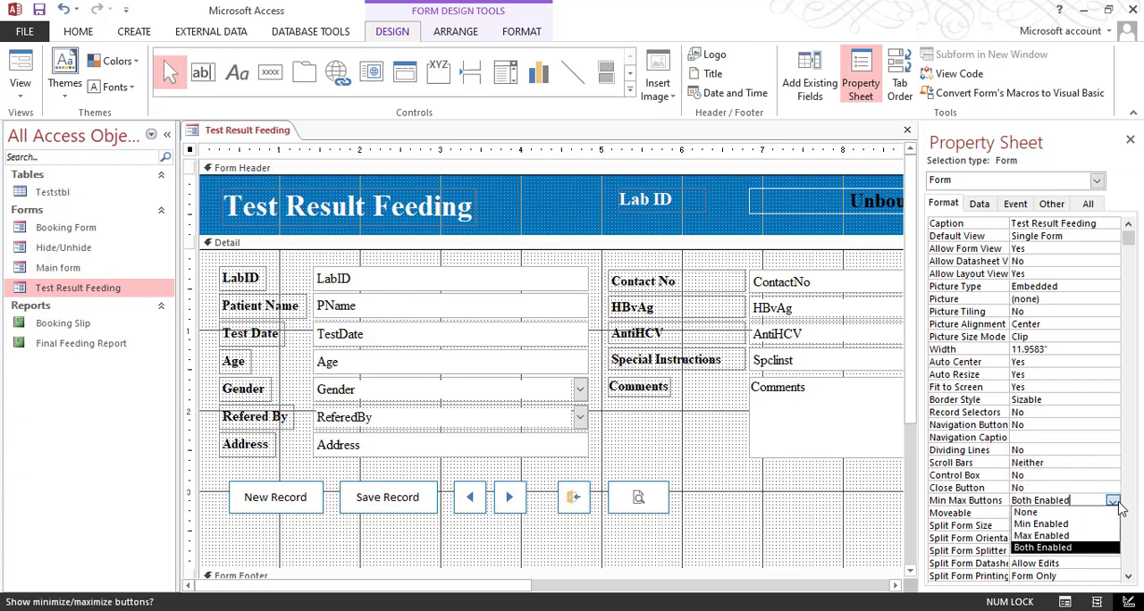
click(1055, 513)
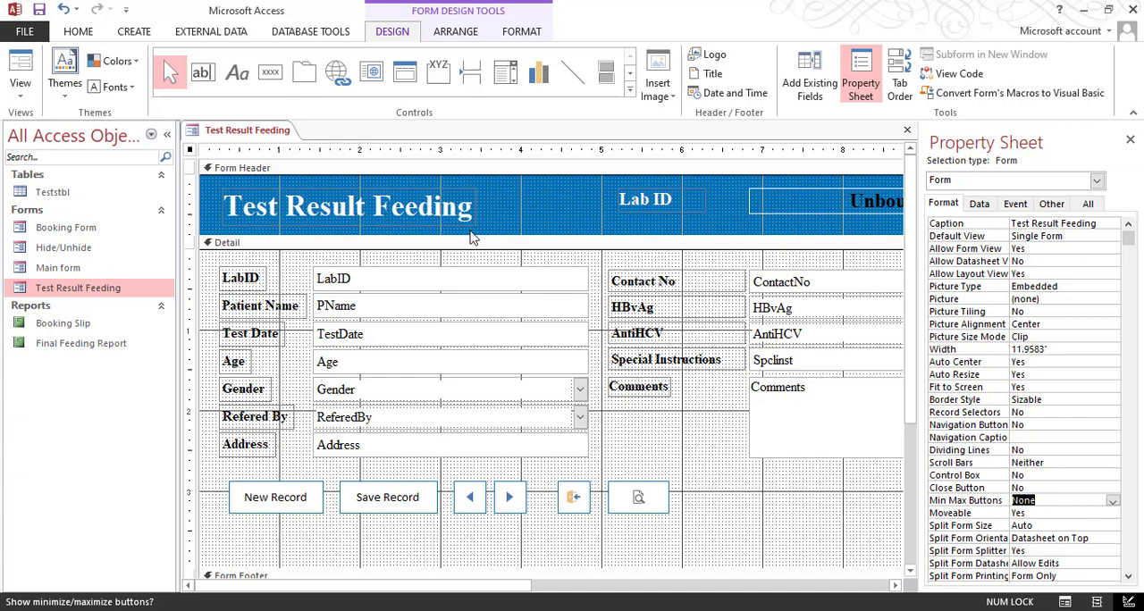
Step: Check the Test Result Feeding form in Form View and close it
click(20, 72)
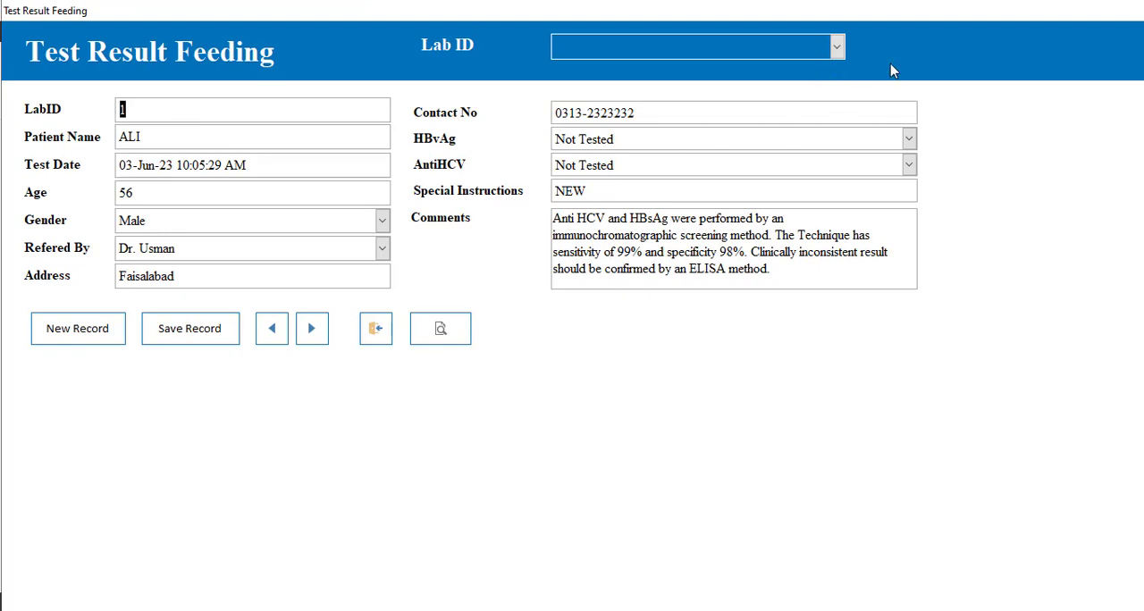
click(383, 339)
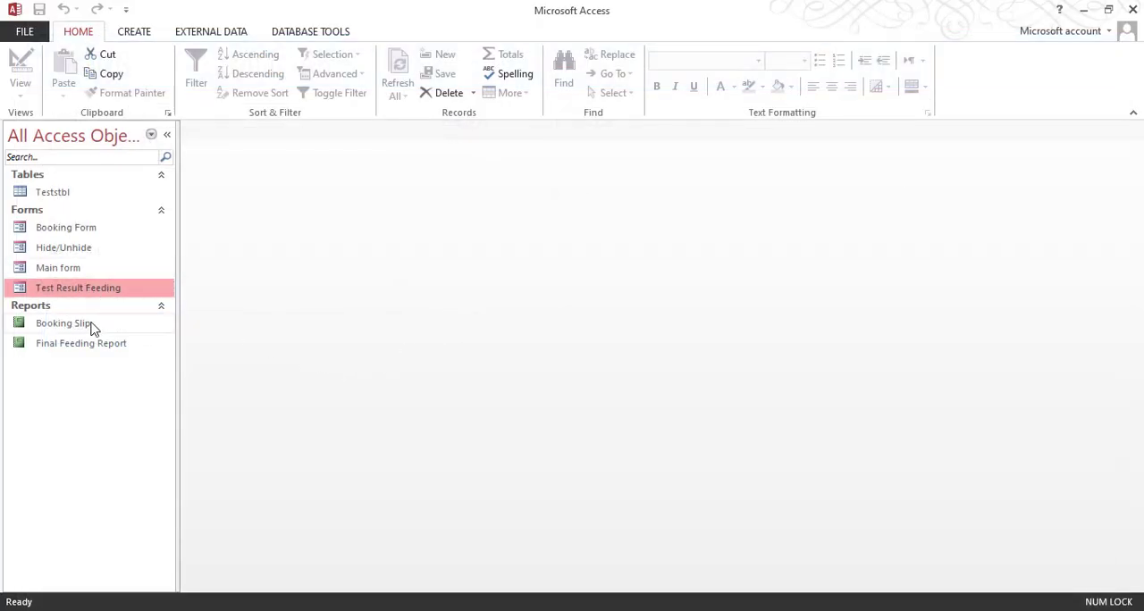
Step: Open the Booking Form, preview its booking slip, and close both the form and the print preview
double_click(108, 230)
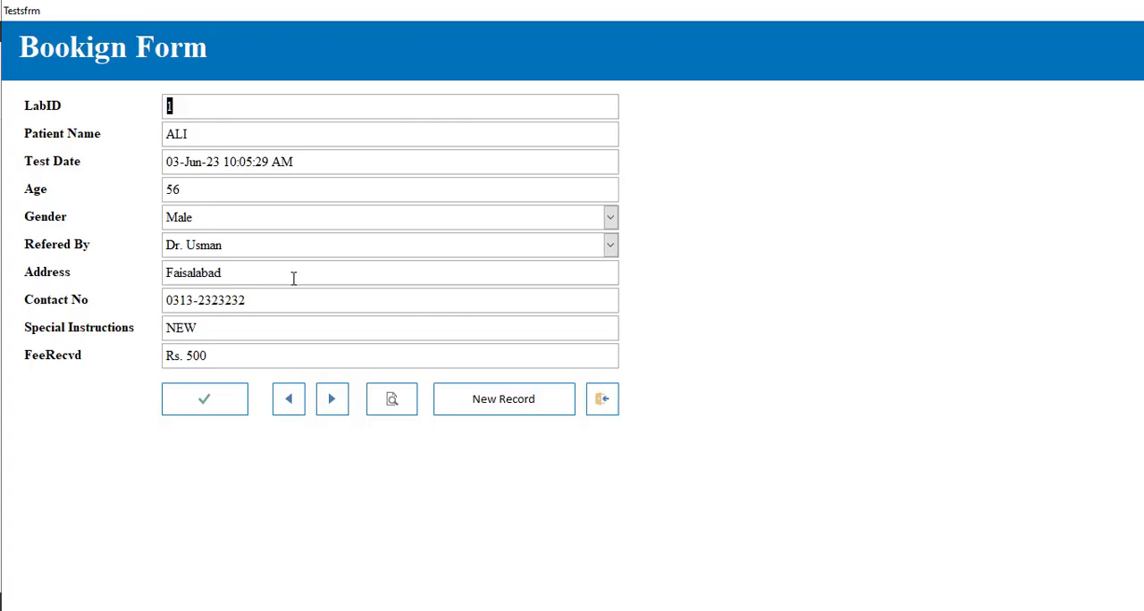
click(397, 405)
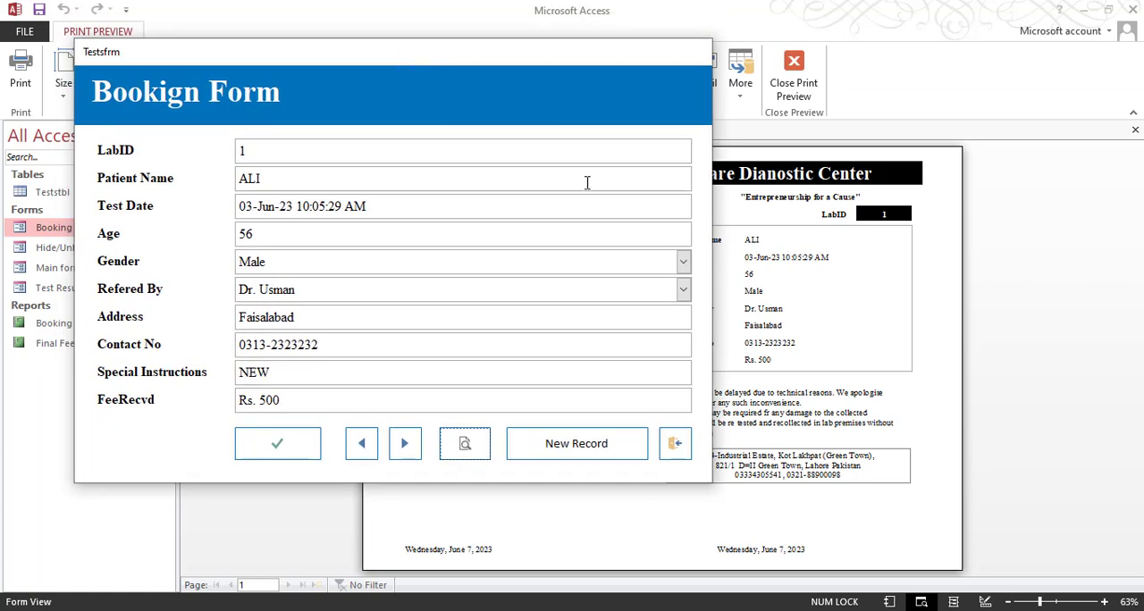
click(678, 447)
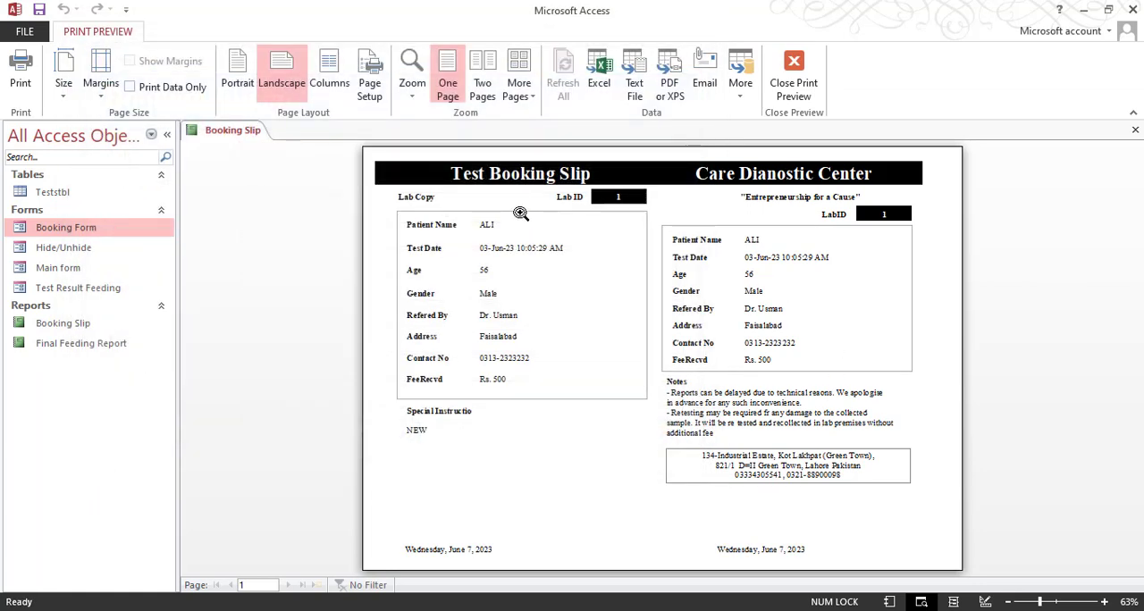
click(792, 72)
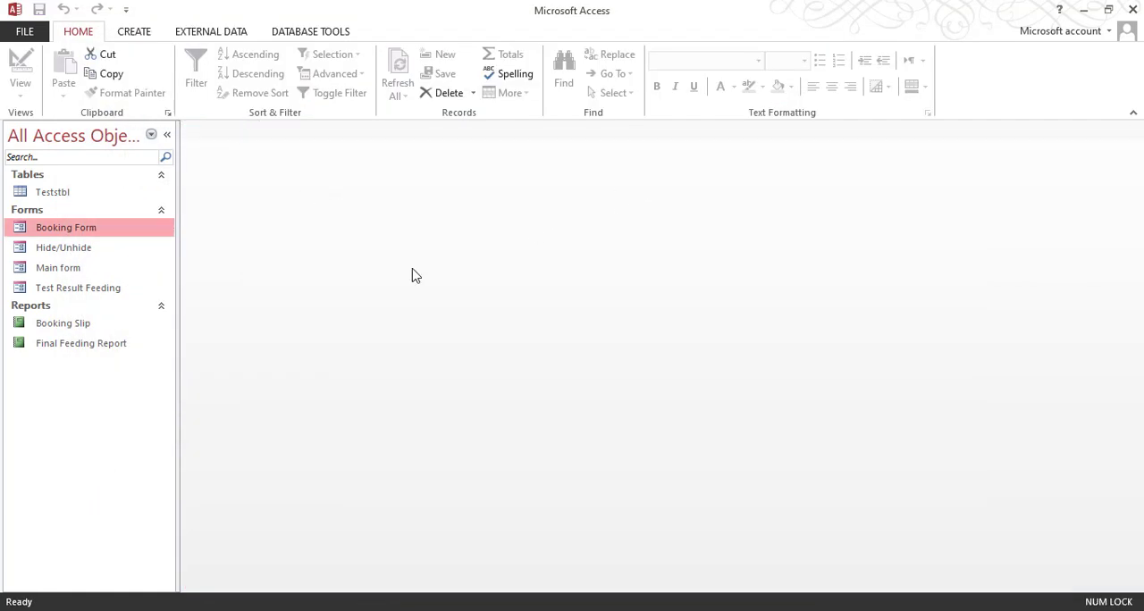
Step: Open the Booking Slip report in Design View and set its On Load event to [Event Procedure]
right_click(111, 327)
click(153, 375)
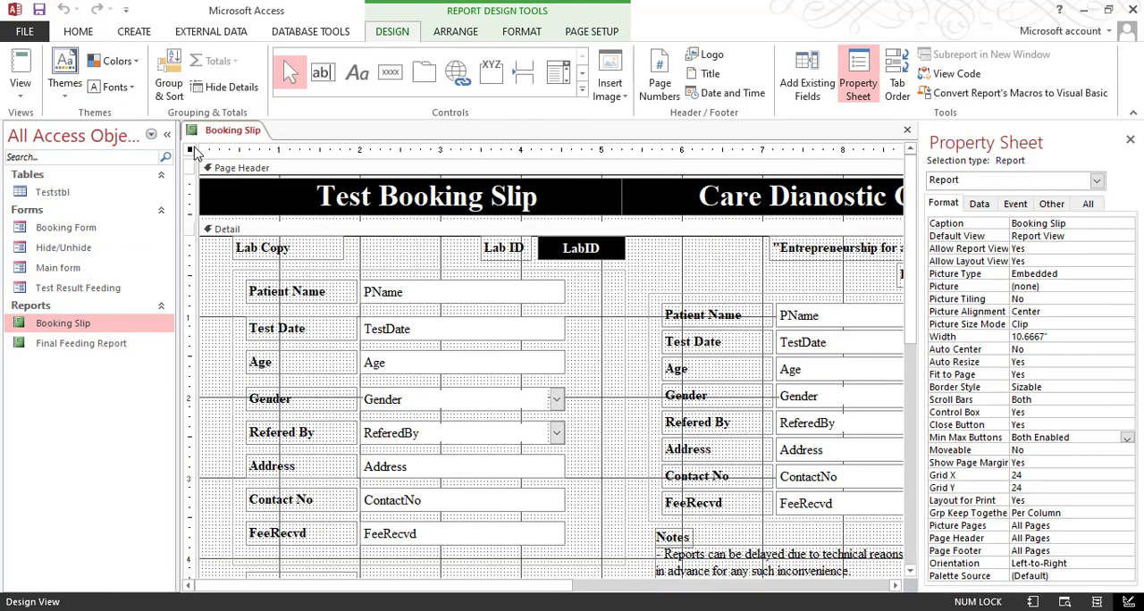
click(1015, 205)
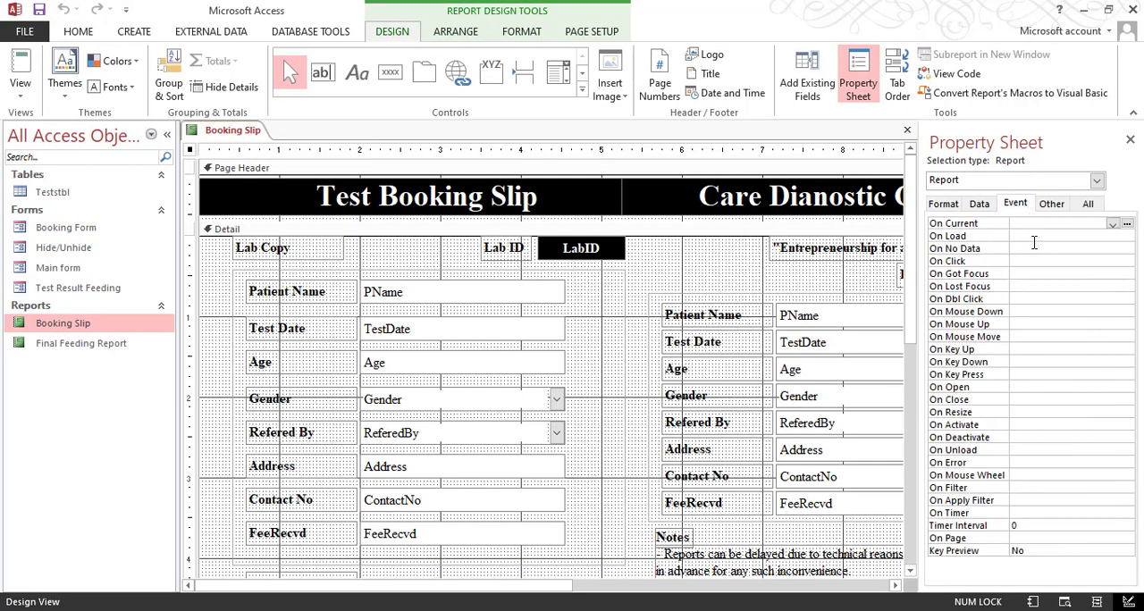
click(1093, 238)
click(1112, 237)
click(1059, 248)
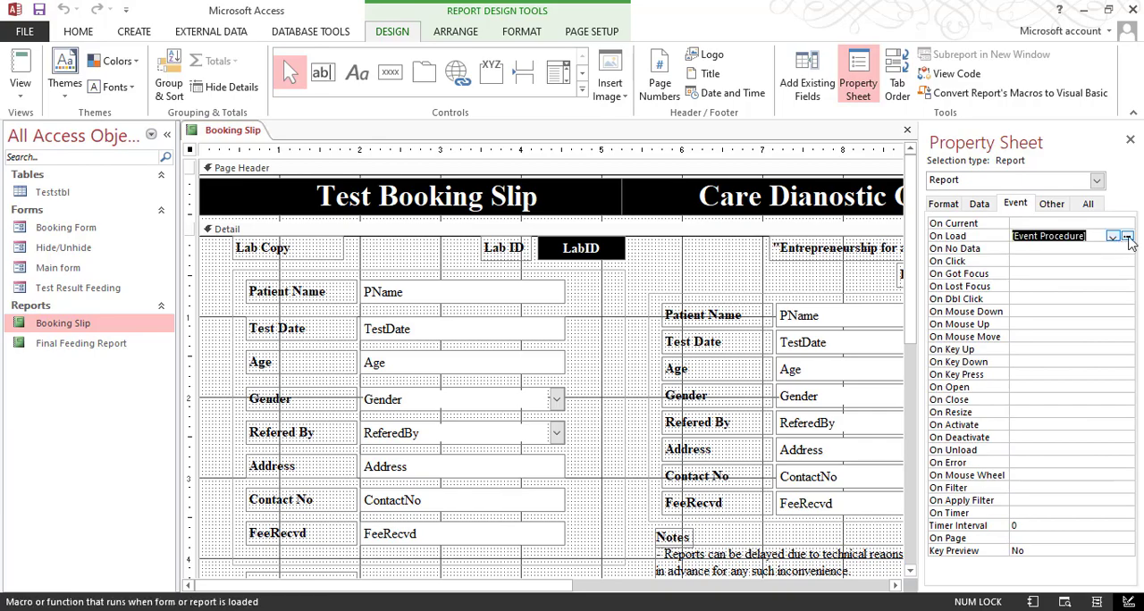
Step: Add DoCmd.Maximize to the Booking Slip's Report_Load procedure, and close the code editor and the report
click(1127, 236)
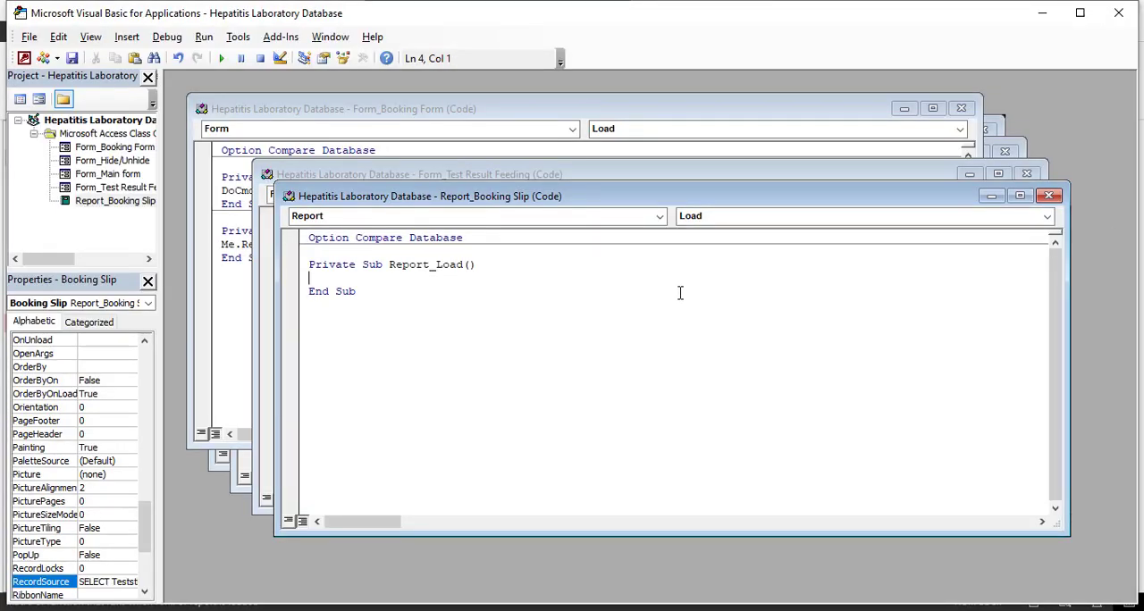
text(docmd.Maximize)
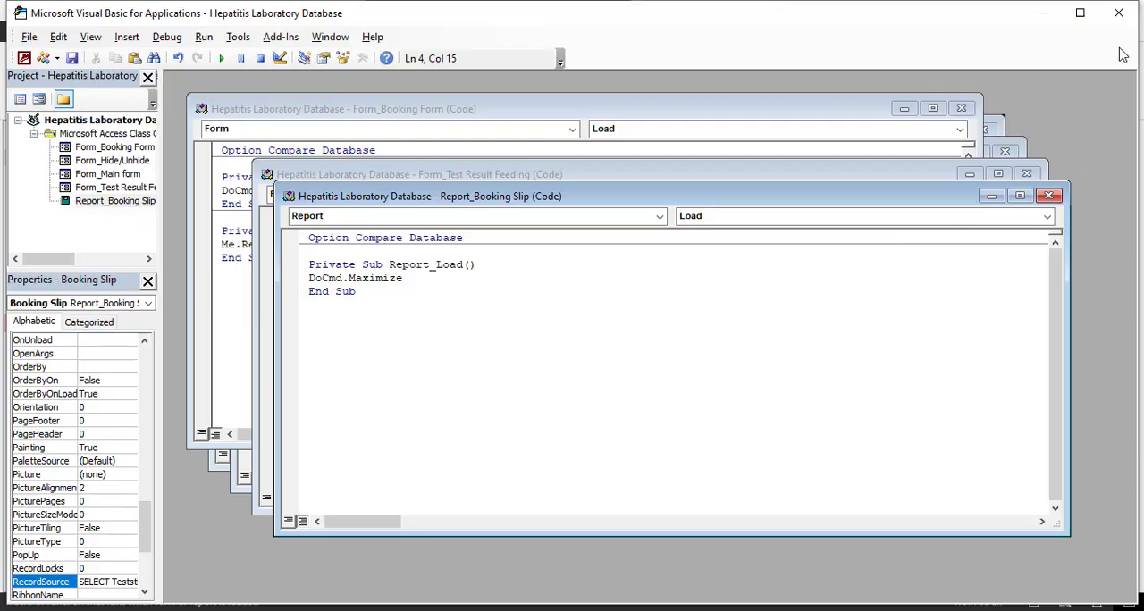
click(1117, 13)
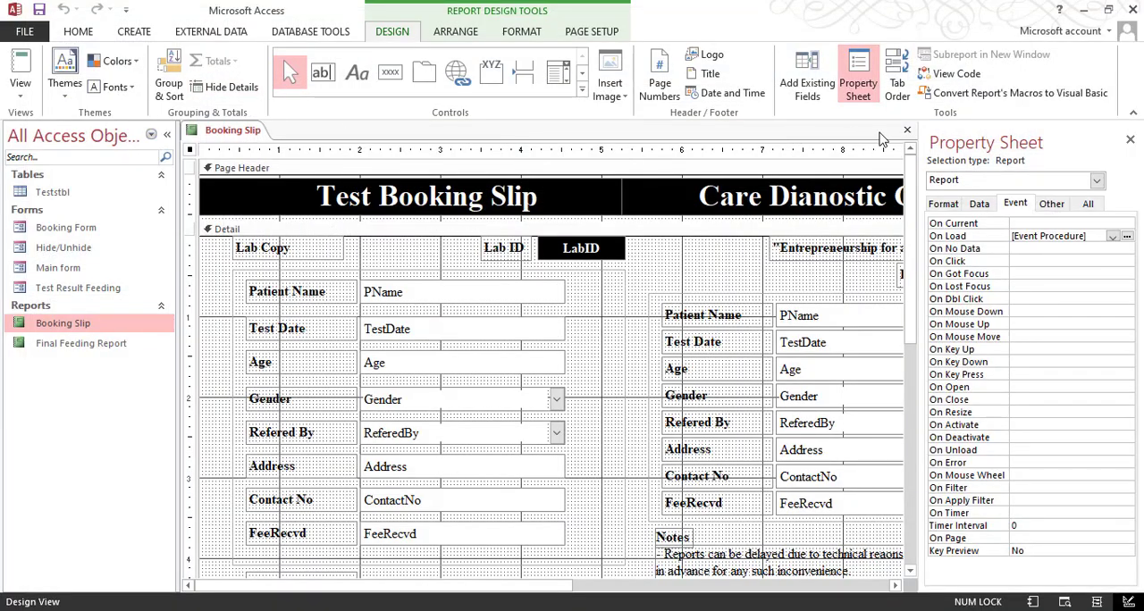
click(907, 130)
Step: Open the Final Feeding Report in Design View and set its On Load event to [Event Procedure]
click(113, 348)
right_click(113, 349)
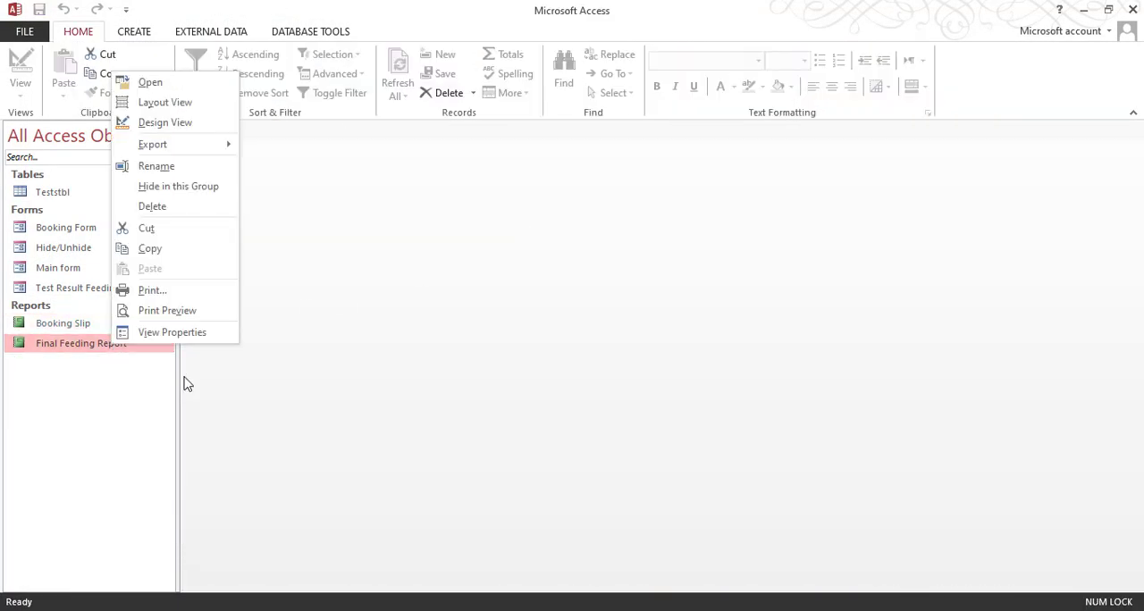
click(179, 122)
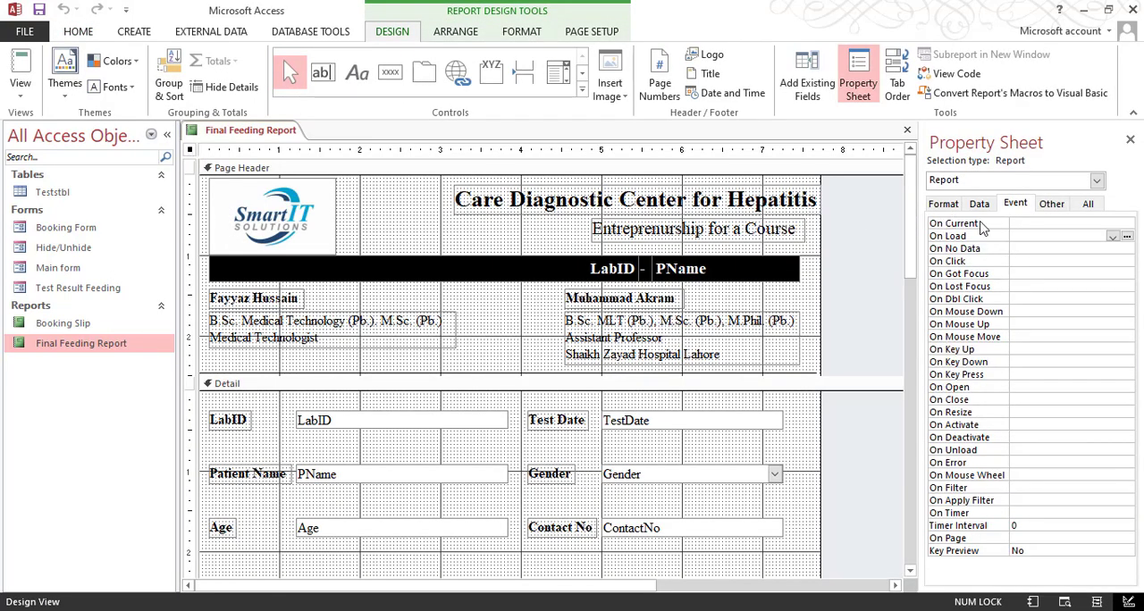
click(1055, 236)
click(1111, 236)
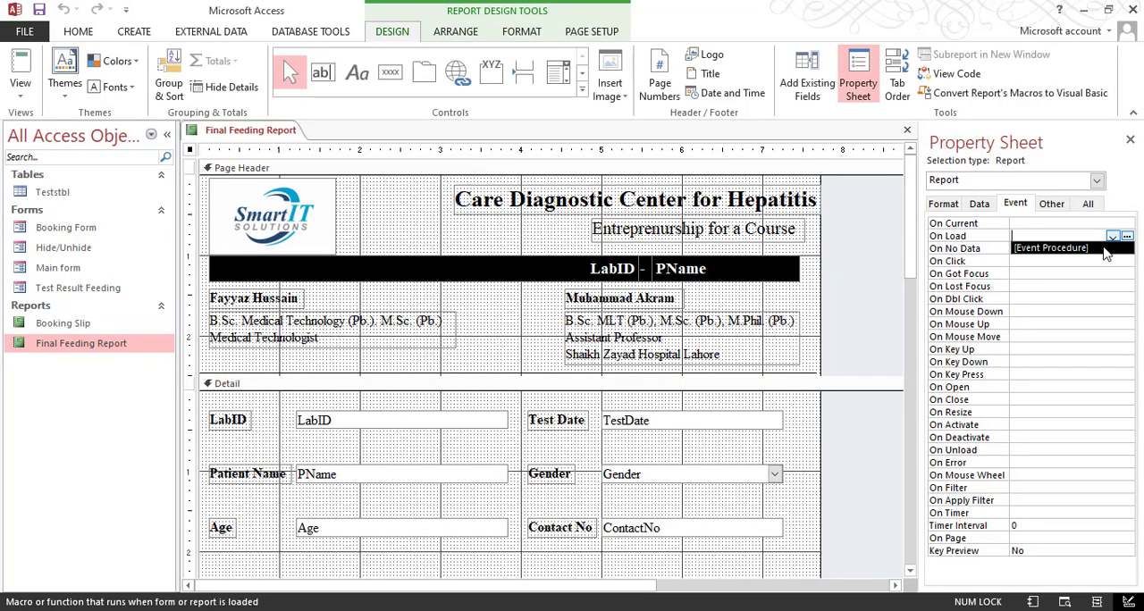
click(1105, 249)
Step: Enter DoCmd.Maximize in the Final Feeding Report's Report_Load procedure, and close the code editor and the report
click(1127, 236)
text(docmd.Maximize)
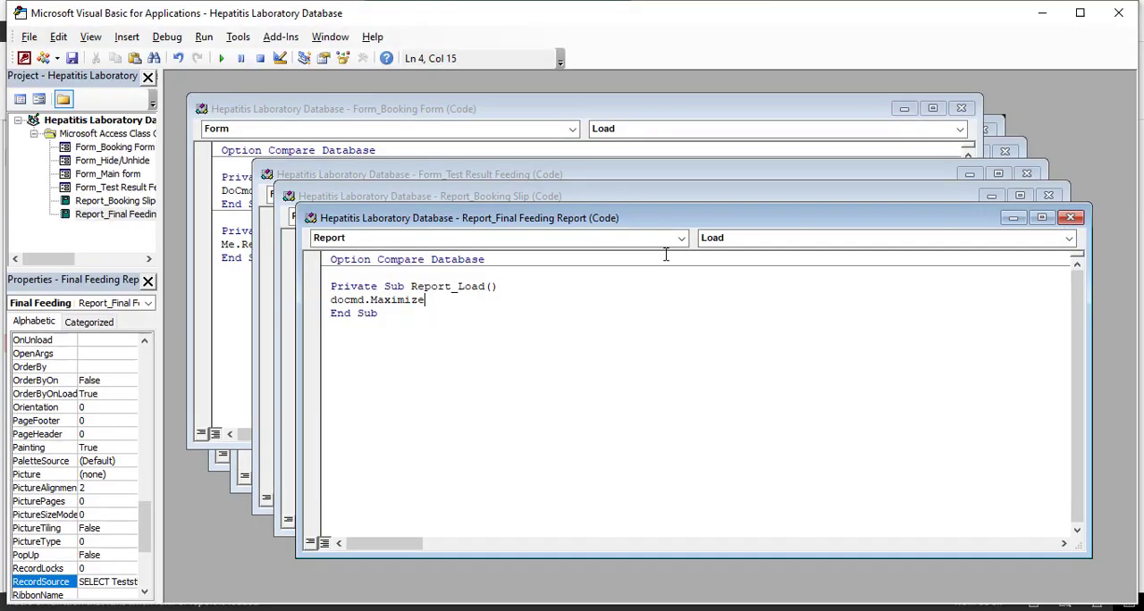
click(1118, 13)
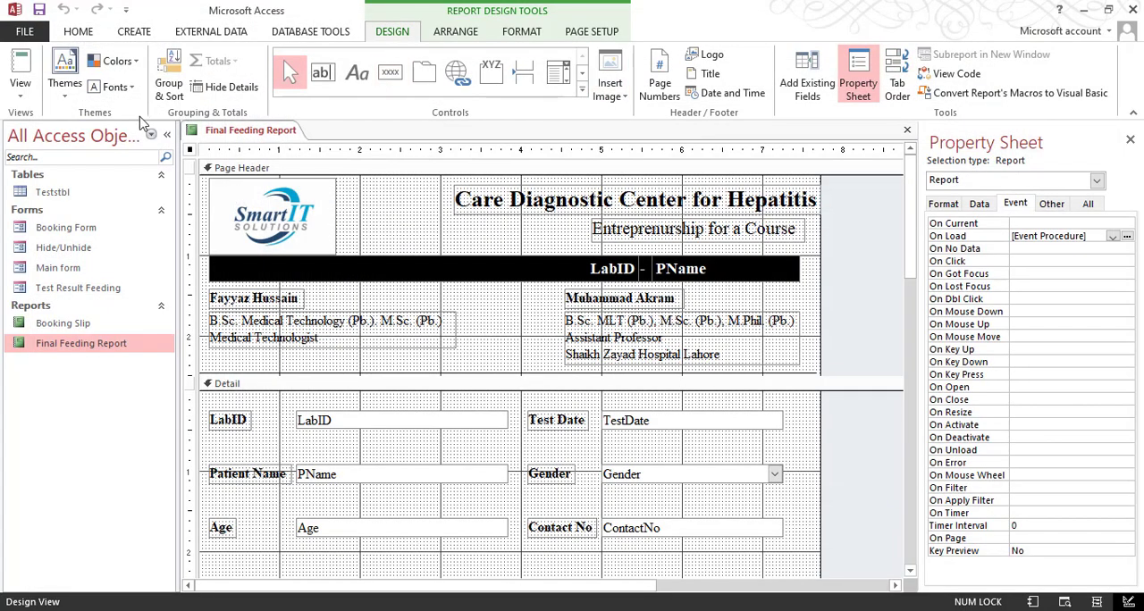
click(907, 129)
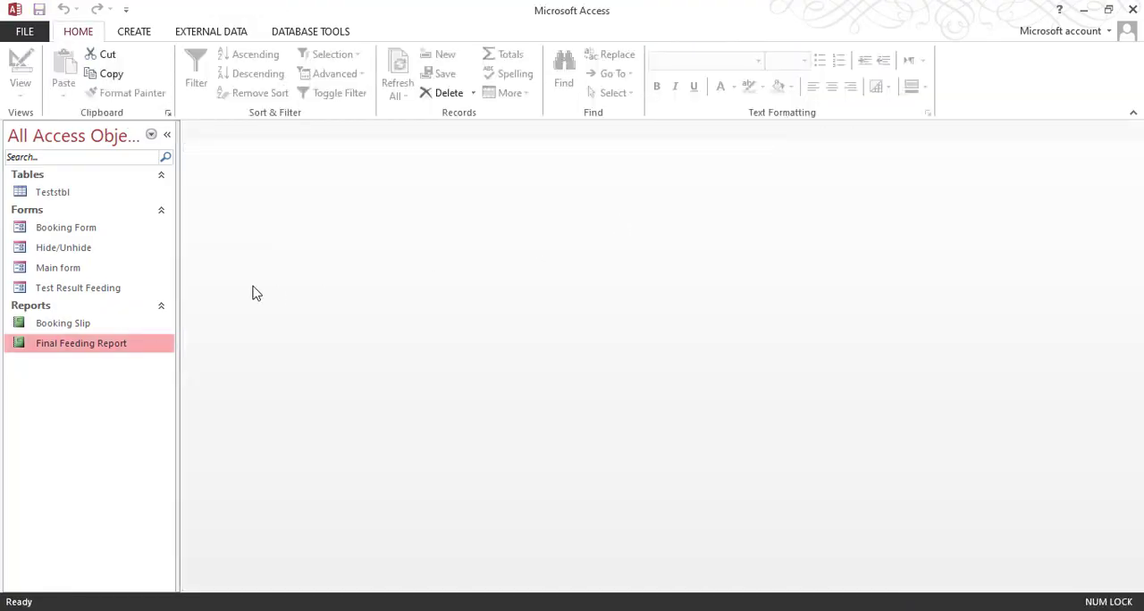
Step: Open the Booking Form from the Main form, preview the slip for Lab ID 4 and pull the form window out of its maximized state
double_click(105, 266)
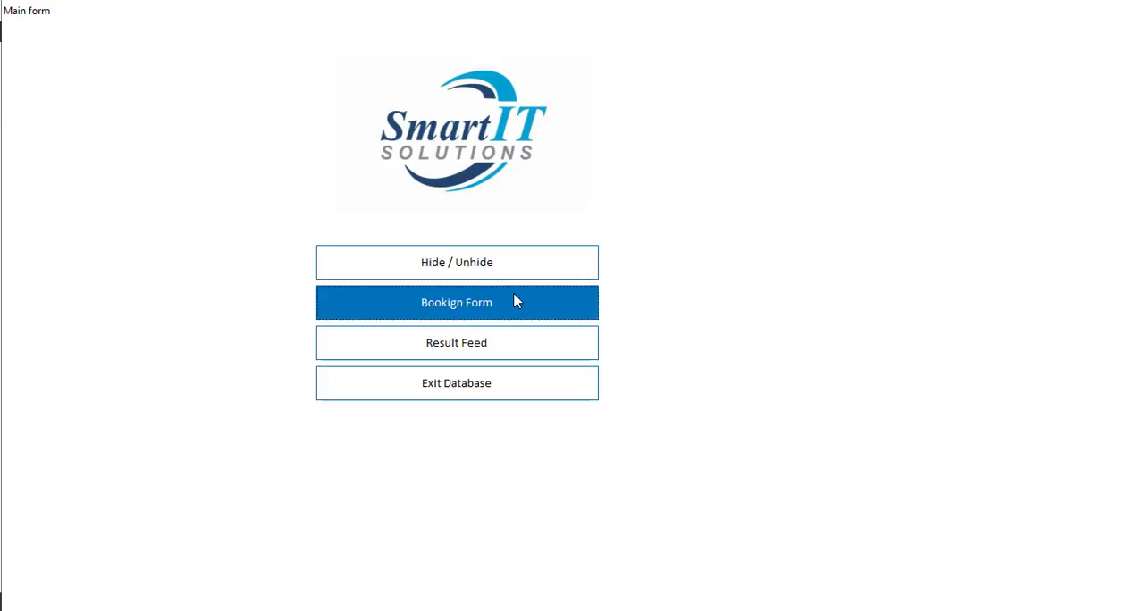
click(503, 317)
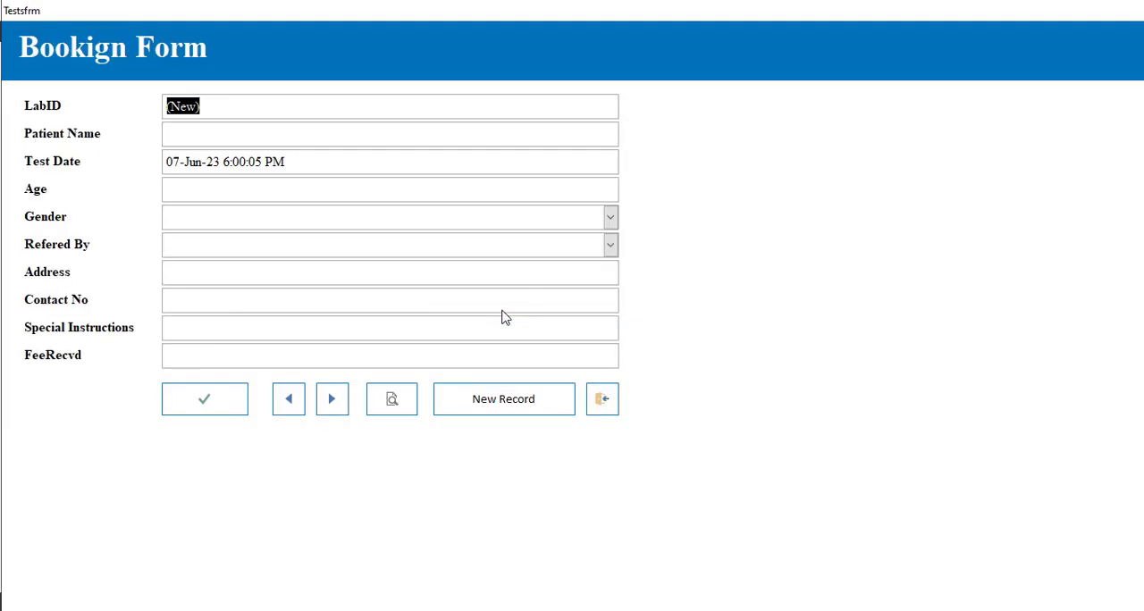
click(288, 406)
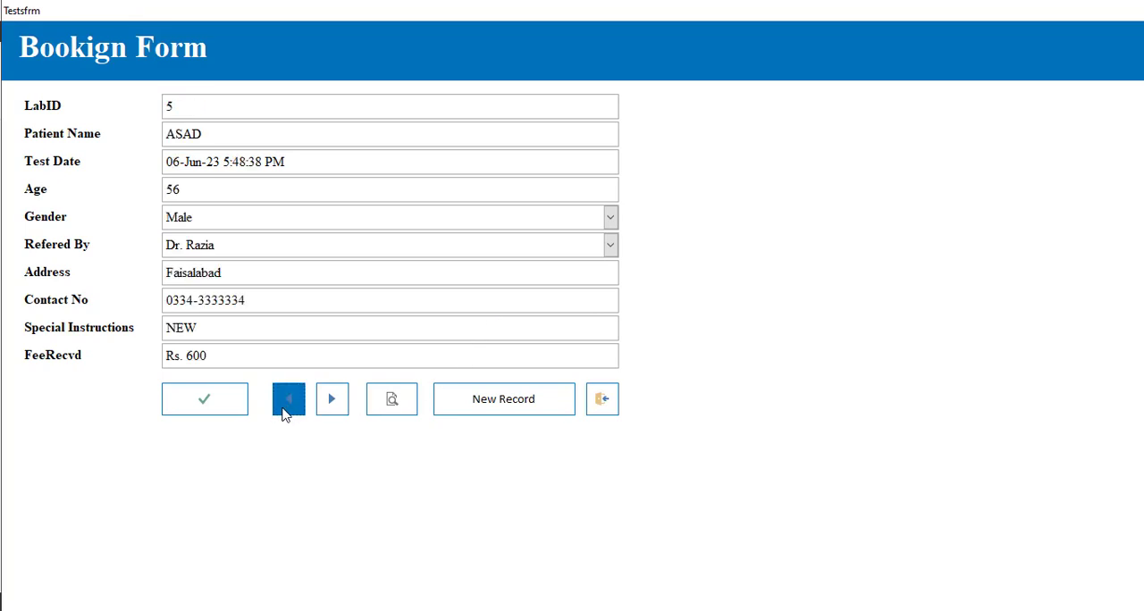
click(287, 406)
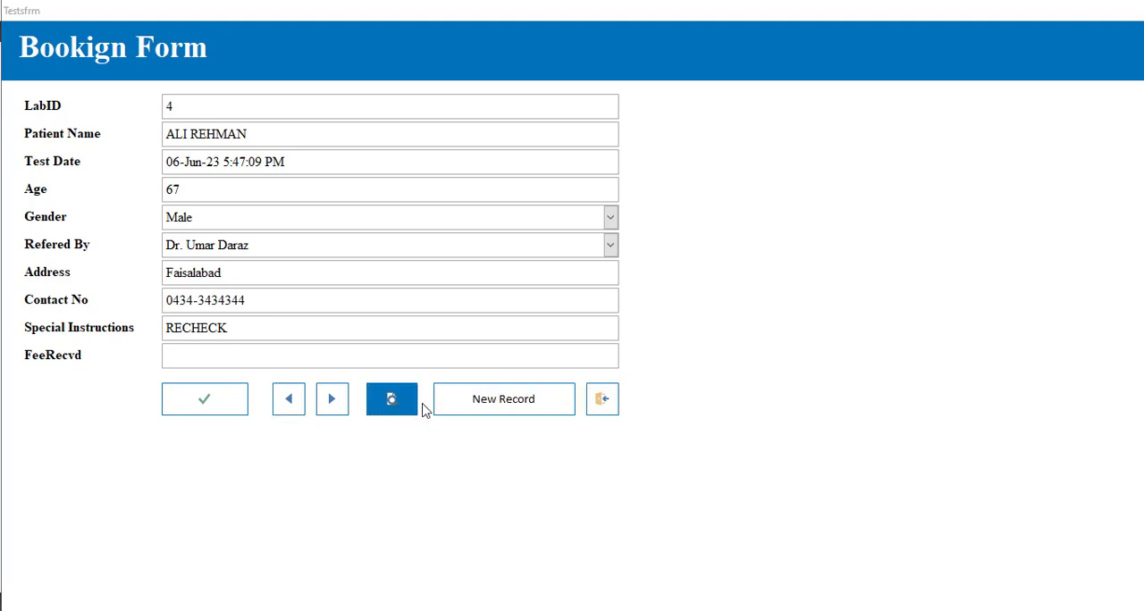
drag(480, 12, 605, 117)
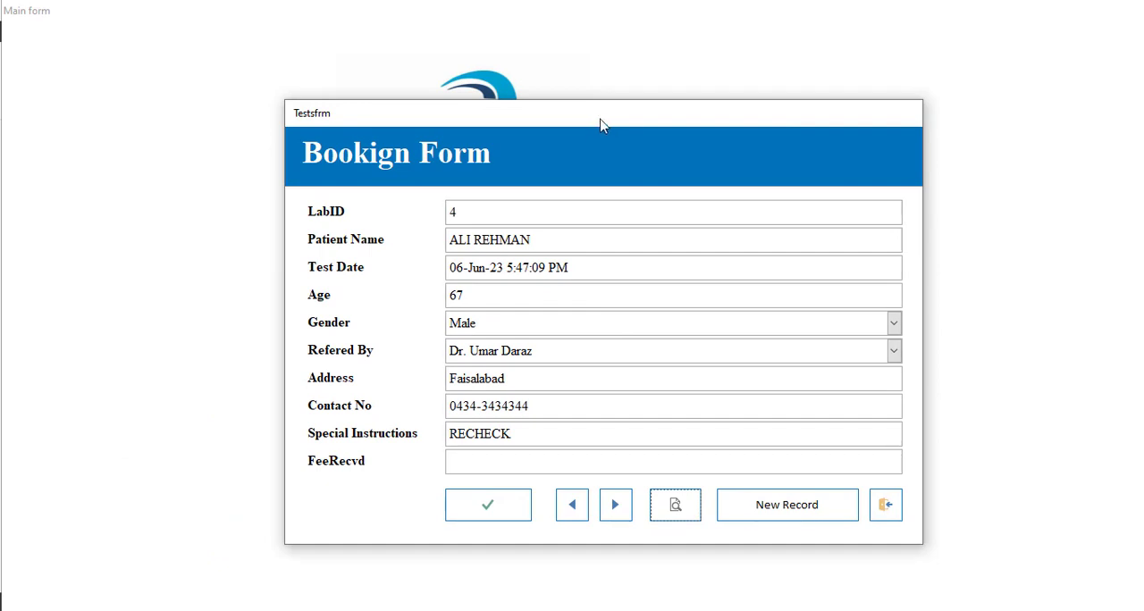
Step: Close the Booking Form pop-up and the Main form
click(885, 504)
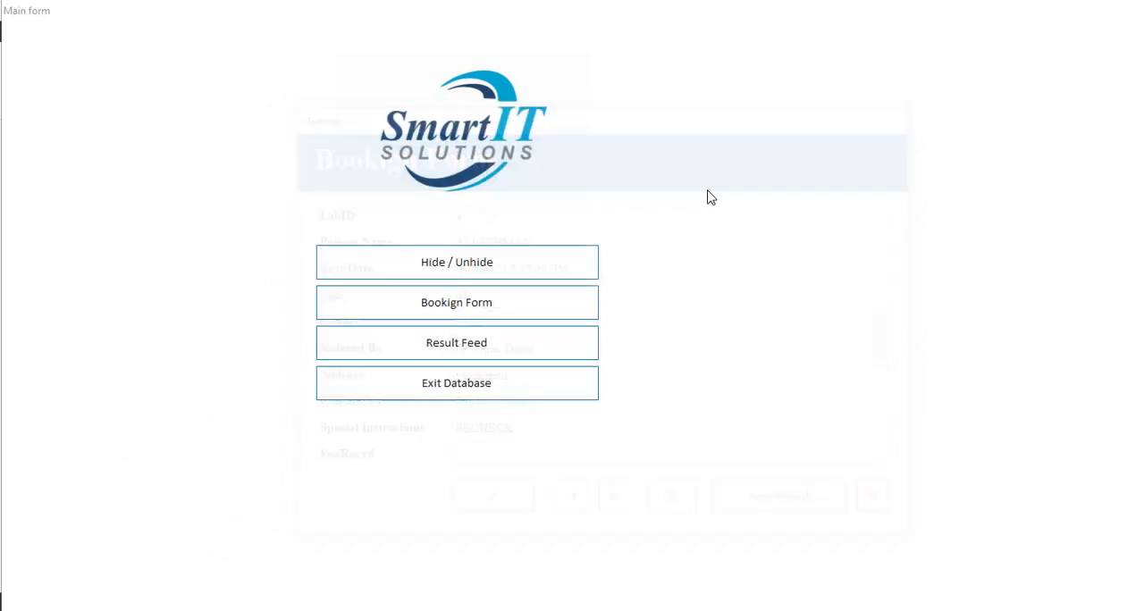
right_click(751, 18)
click(798, 65)
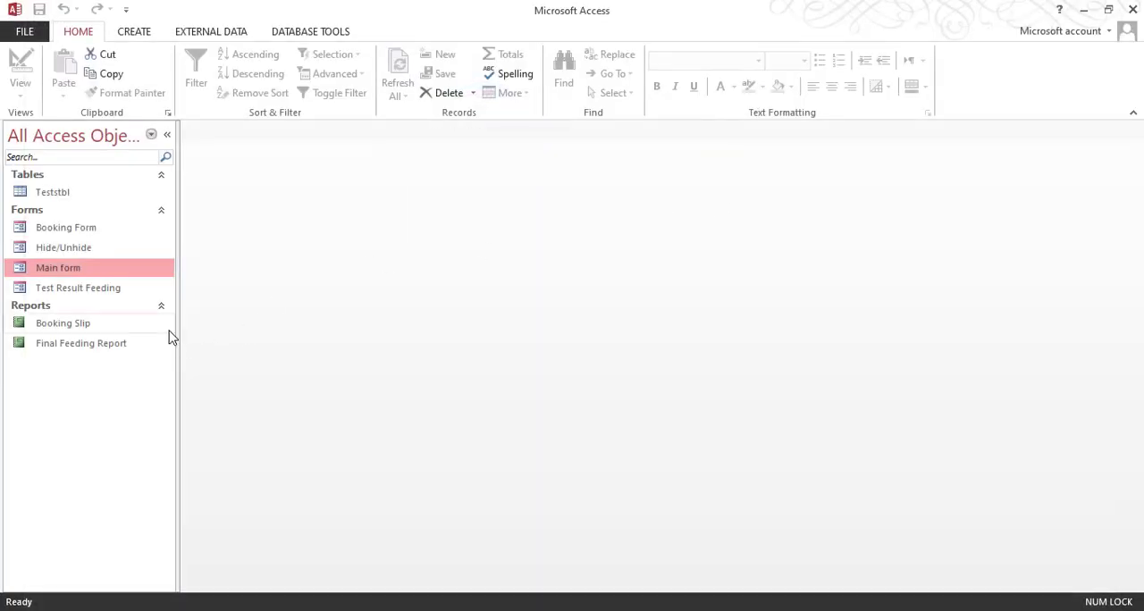
Step: Set the Booking Slip report's Pop Up property to Yes in Design View and close the report
click(98, 326)
right_click(102, 325)
click(141, 368)
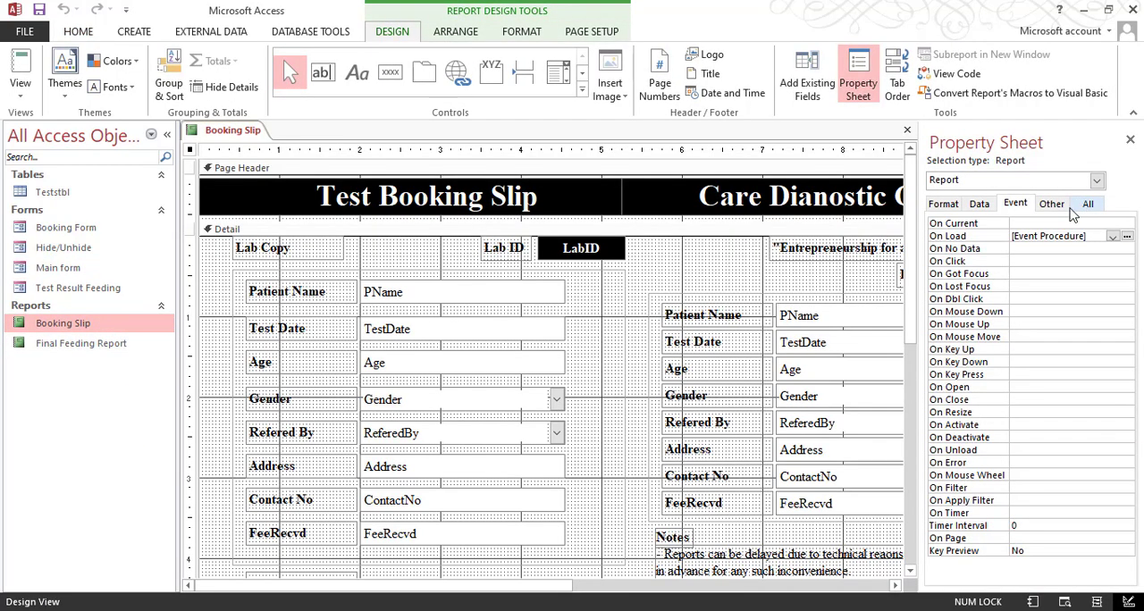
click(1051, 204)
double_click(1057, 224)
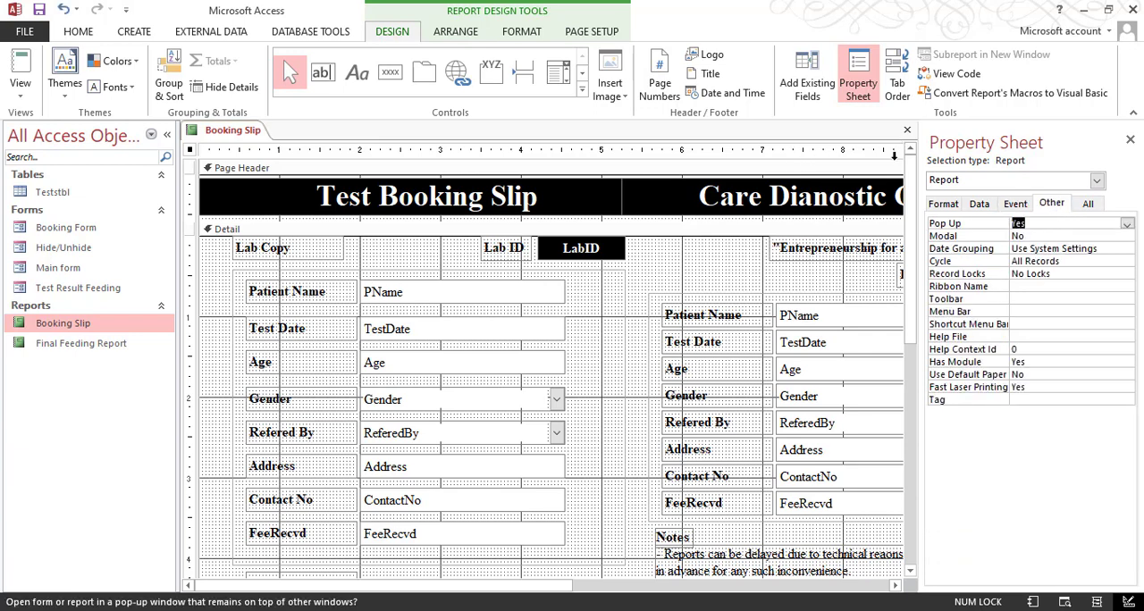
click(907, 131)
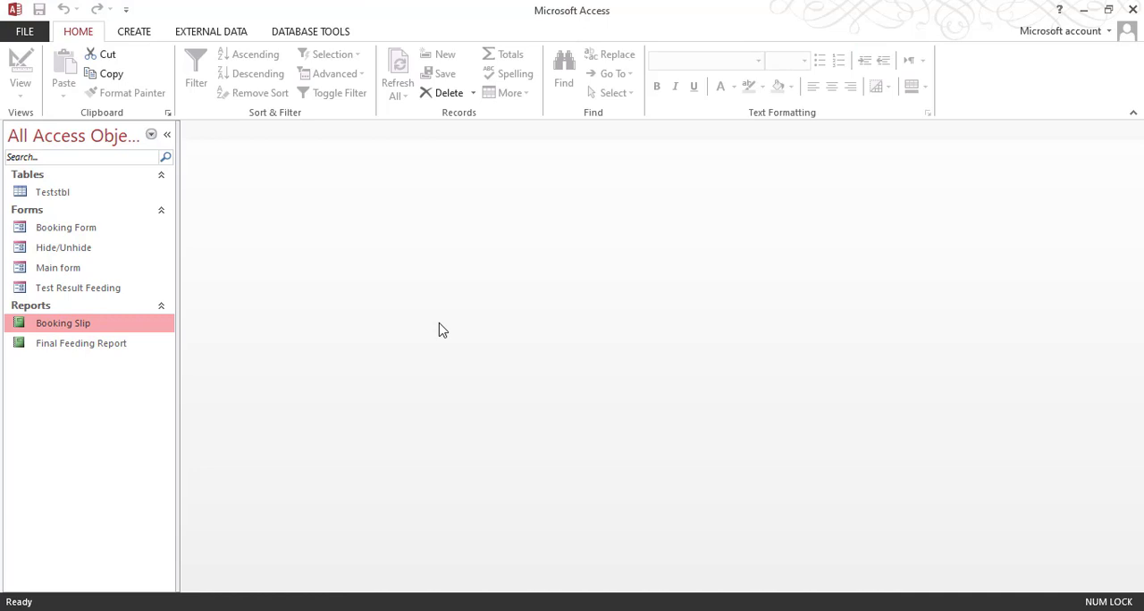
Step: Set the Final Feeding Report's Pop Up property to Yes in Design View, and close the Property Sheet and the report
click(121, 347)
right_click(121, 347)
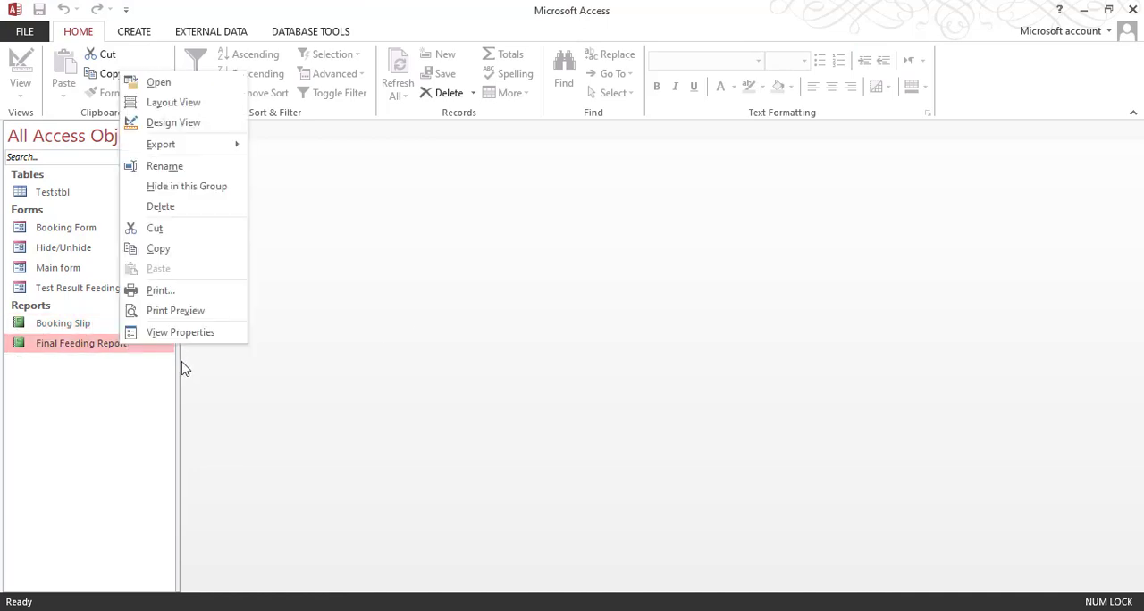
click(184, 122)
double_click(1023, 223)
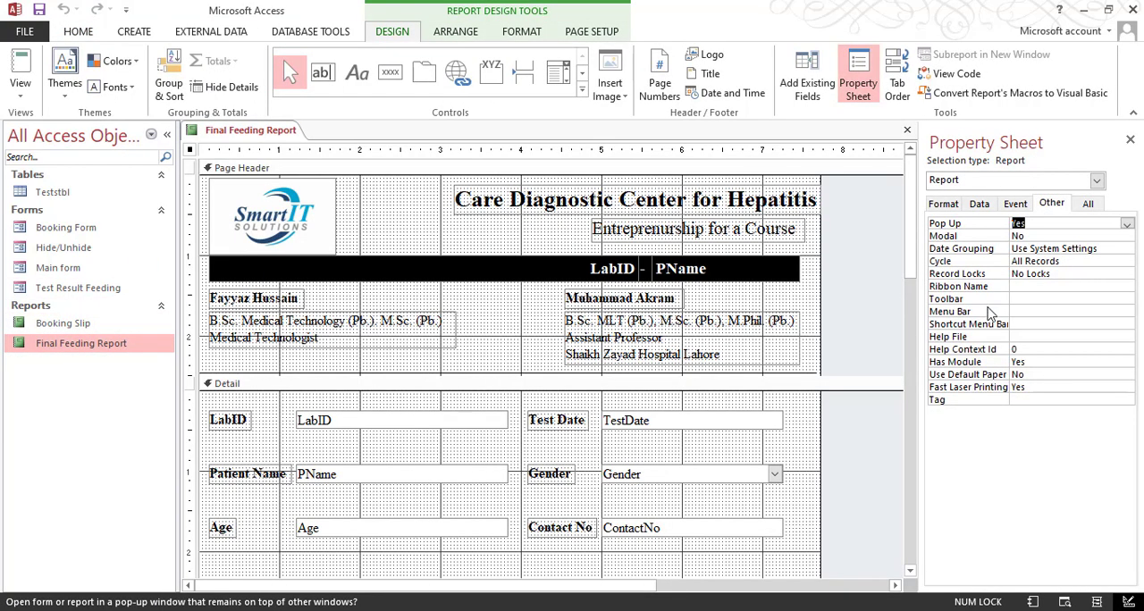
click(1129, 139)
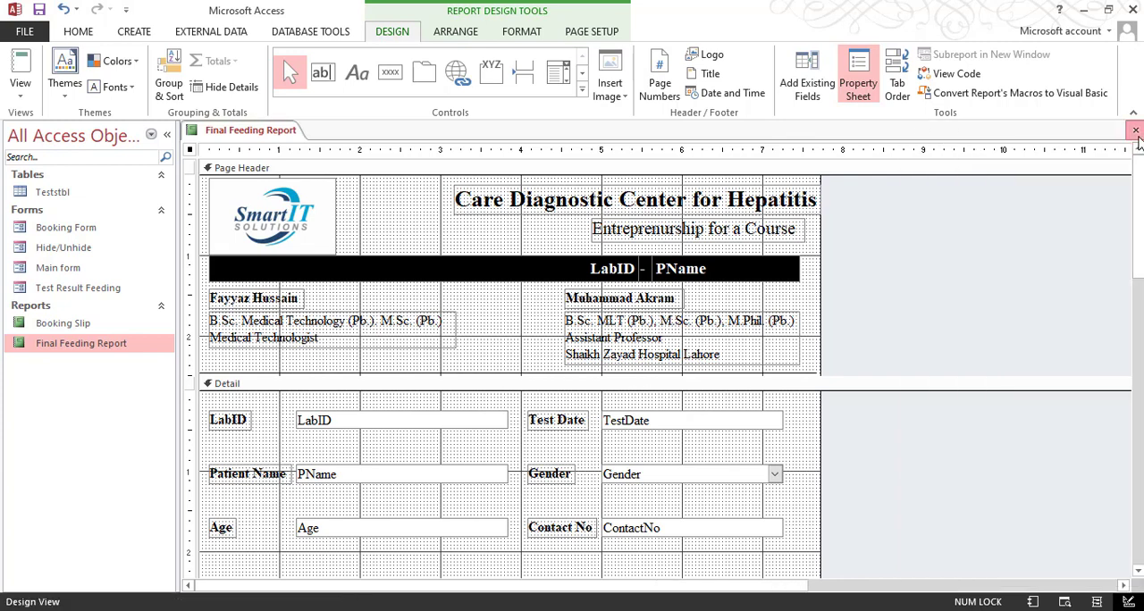
click(1135, 130)
Step: Open the Test Result Feeding form to check it, and close it
double_click(96, 288)
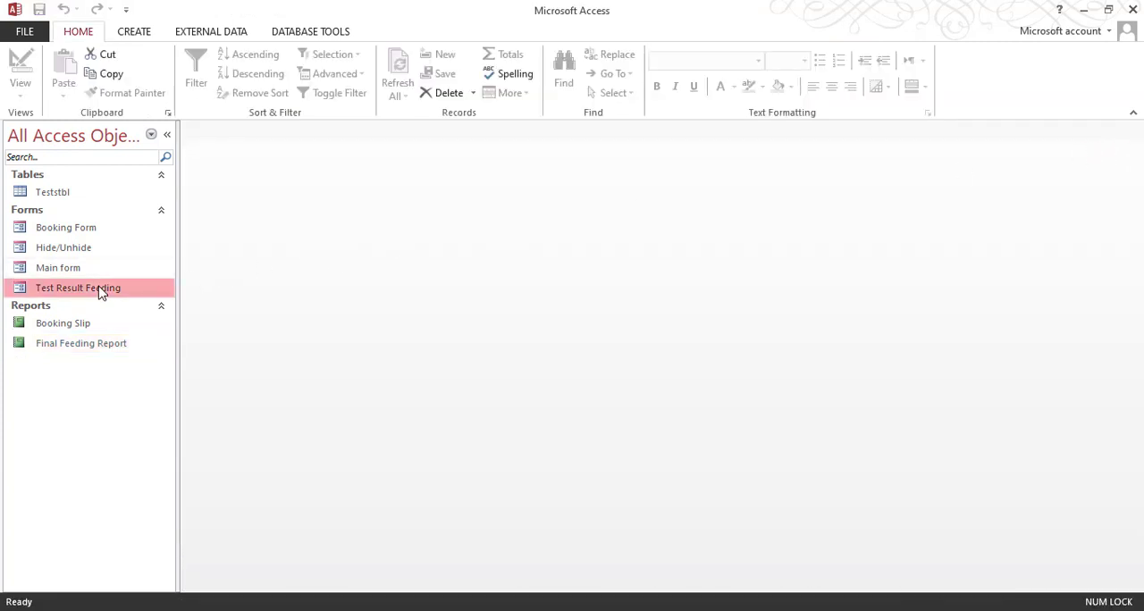
right_click(1079, 13)
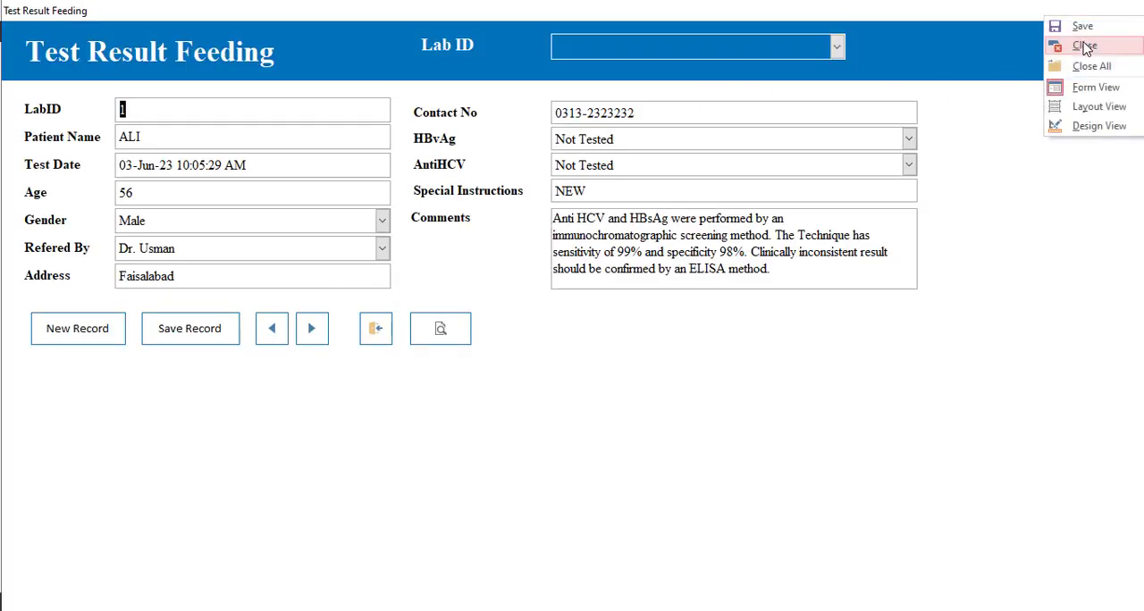
click(1065, 49)
Step: Open the Booking Form from the Main form, preview the booking slip for Lab ID 5 and move the slip window down
double_click(102, 267)
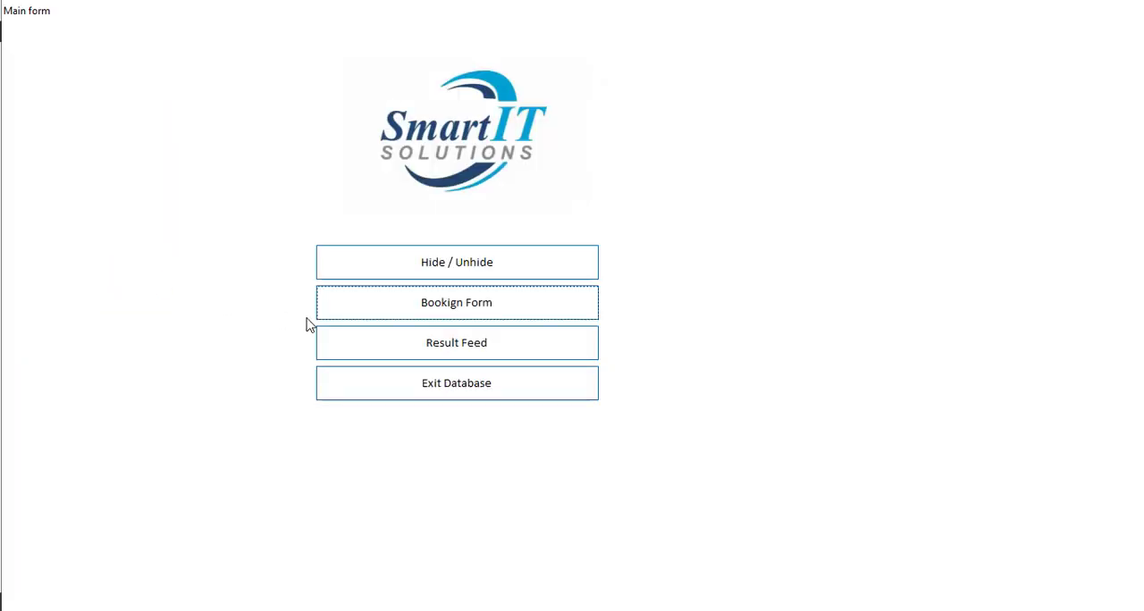
click(522, 308)
click(506, 400)
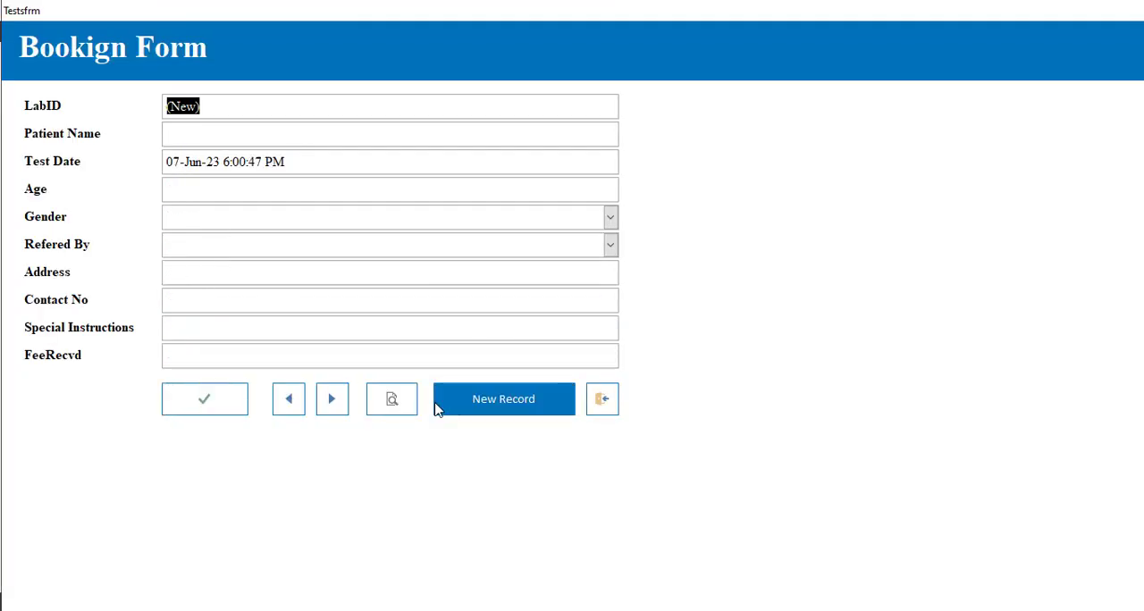
click(289, 400)
click(391, 398)
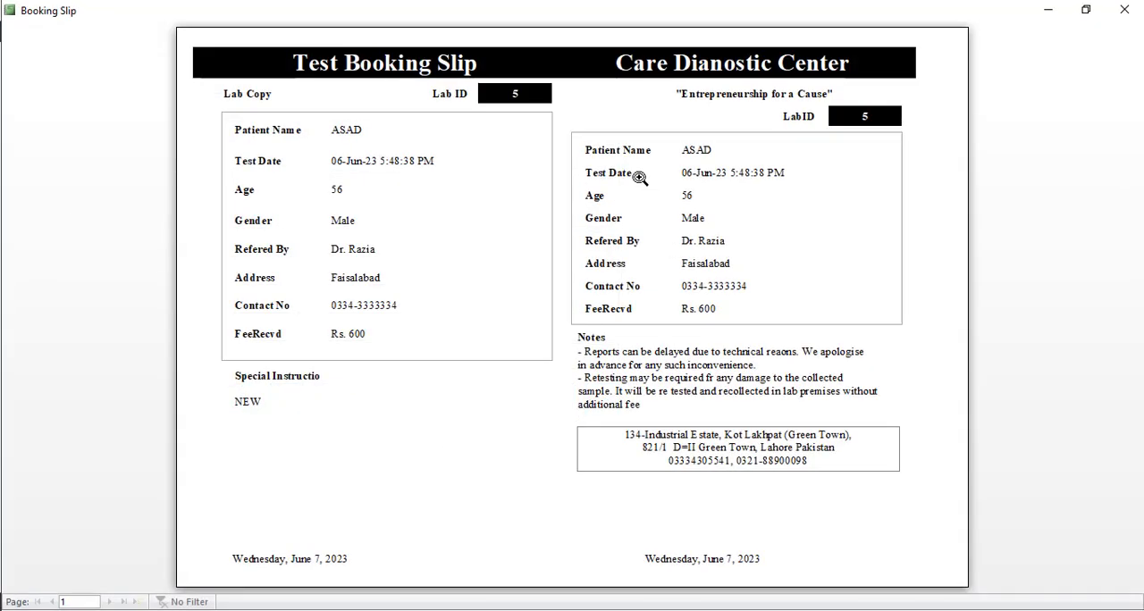
drag(583, 15, 577, 284)
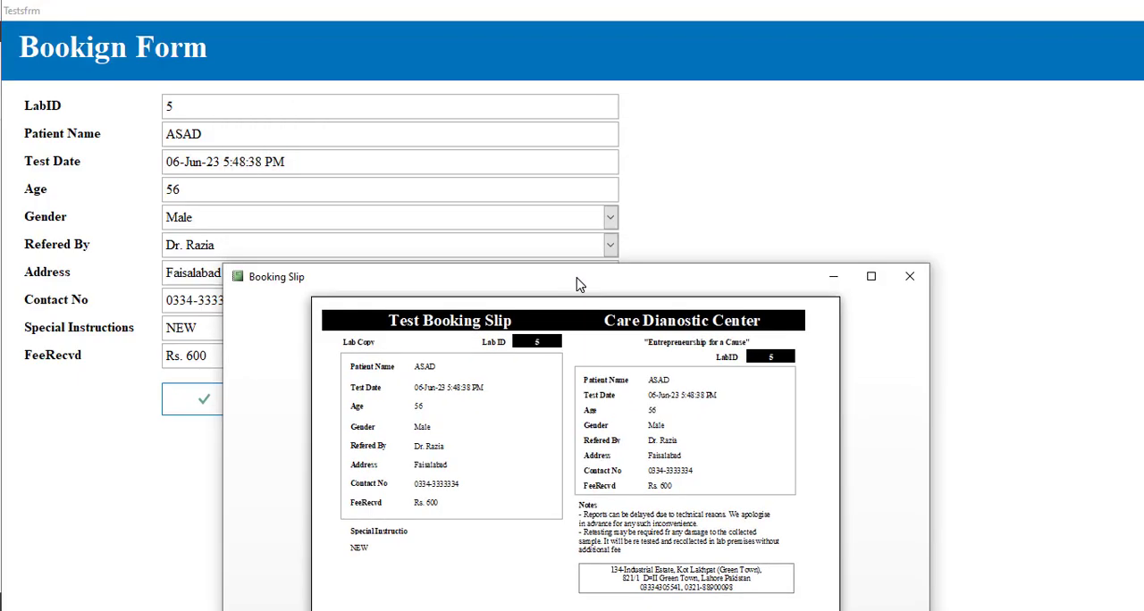